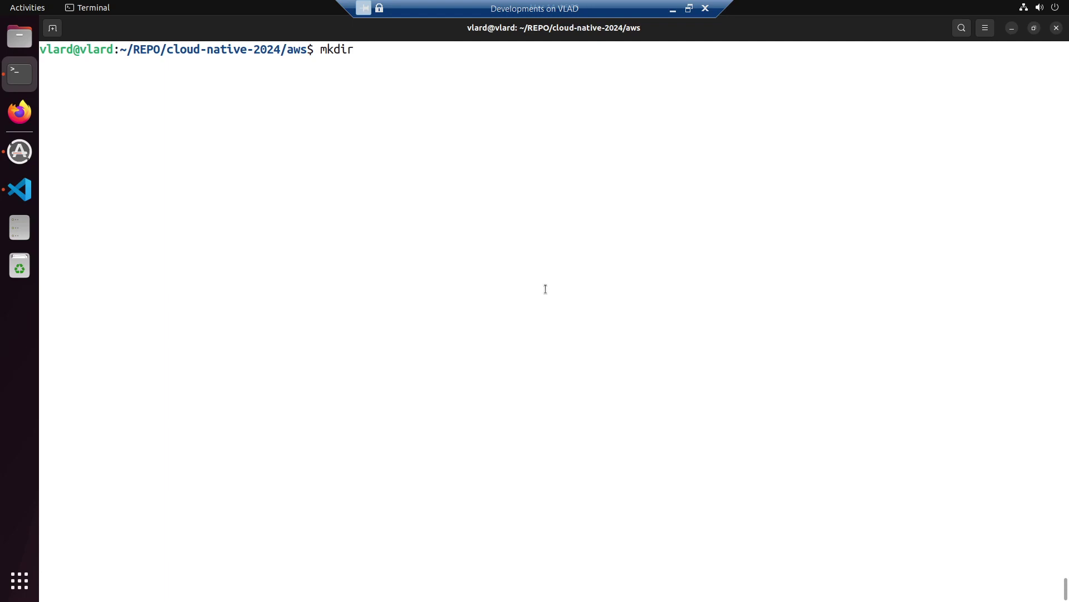
Step: Create a directory named cloudfront inside the repository's aws folder
key("BackSpace")
key("BackSpace")
key("BackSpace")
key("BackSpace")
key("BackSpace")
key("BackSpace")
type("mkdir cloudfront")
key("Return")
type("c")
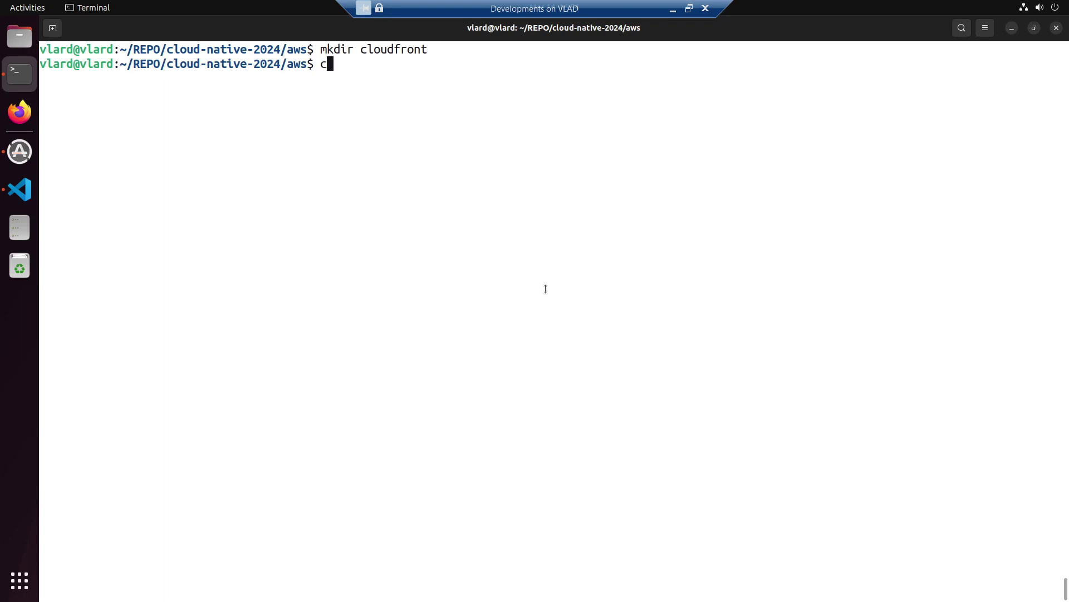
key("BackSpace")
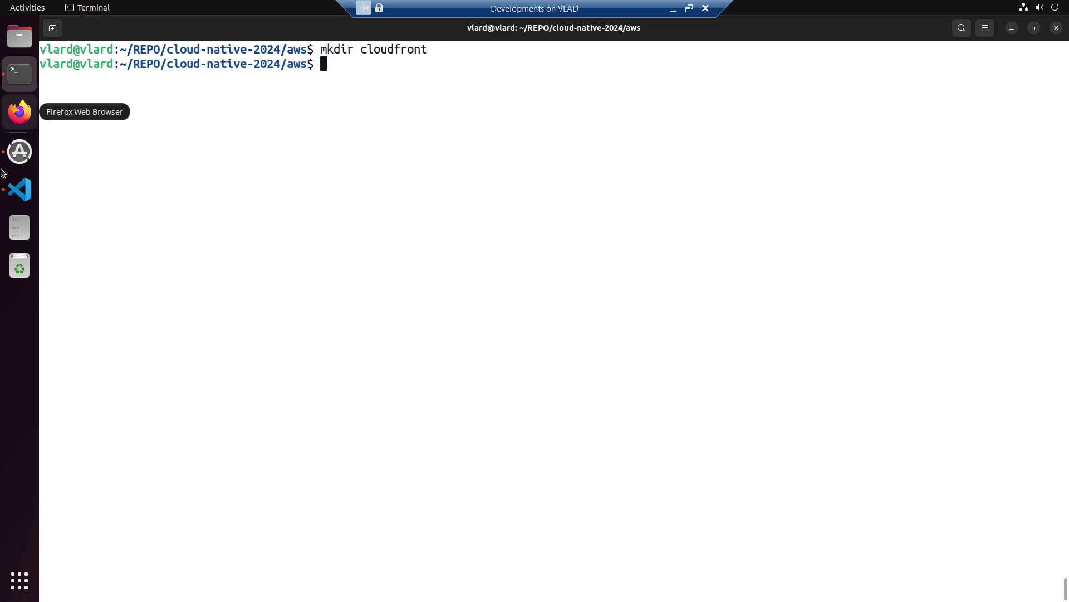
Step: Switch to Visual Studio Code and create a file named readme.md in the cloudfront folder
left_click(20, 189)
scroll(196, 197, "up", 3)
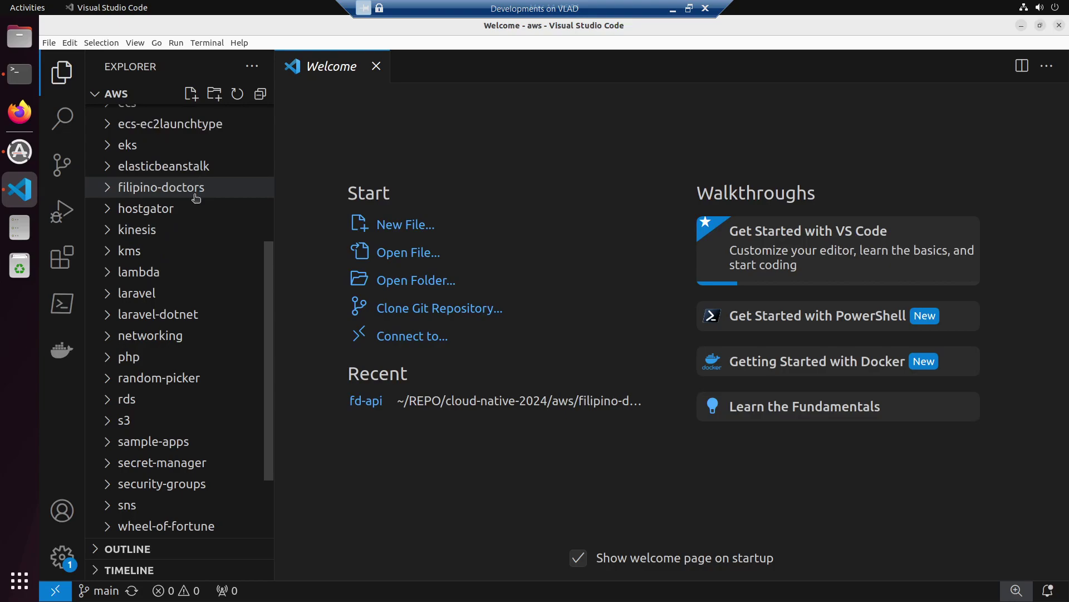
scroll(196, 197, "up", 10)
left_click(155, 249)
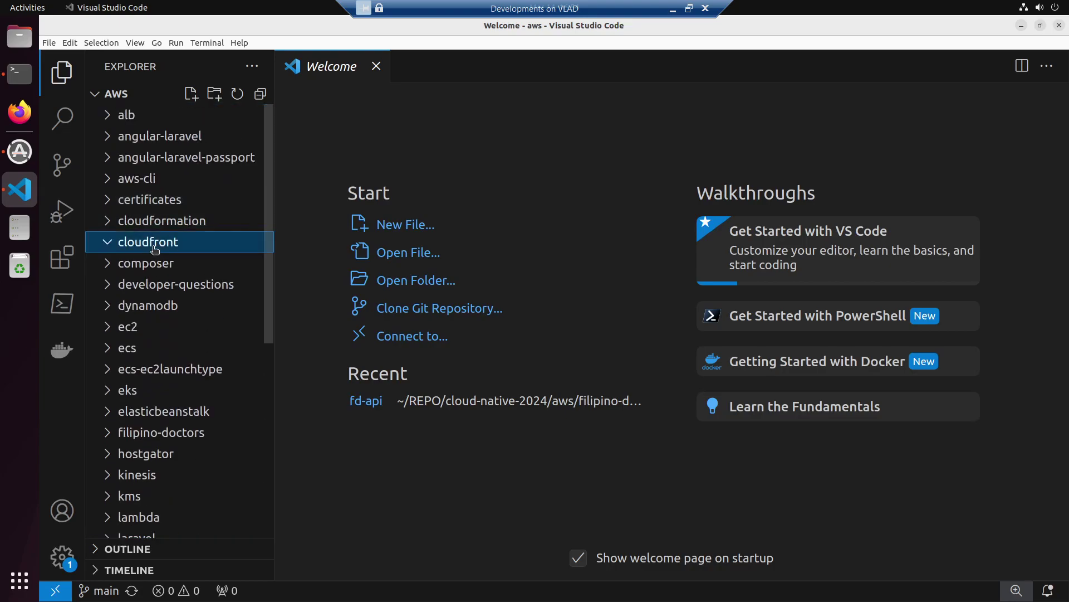
right_click(155, 248)
left_click(182, 256)
type("readme/m")
key("BackSpace")
key("BackSpace")
key("BackSpace")
type("e.md")
key("Return")
Step: Write the heading "# CLOUDFRONT" in readme.md and save the file
type("# CLOUF")
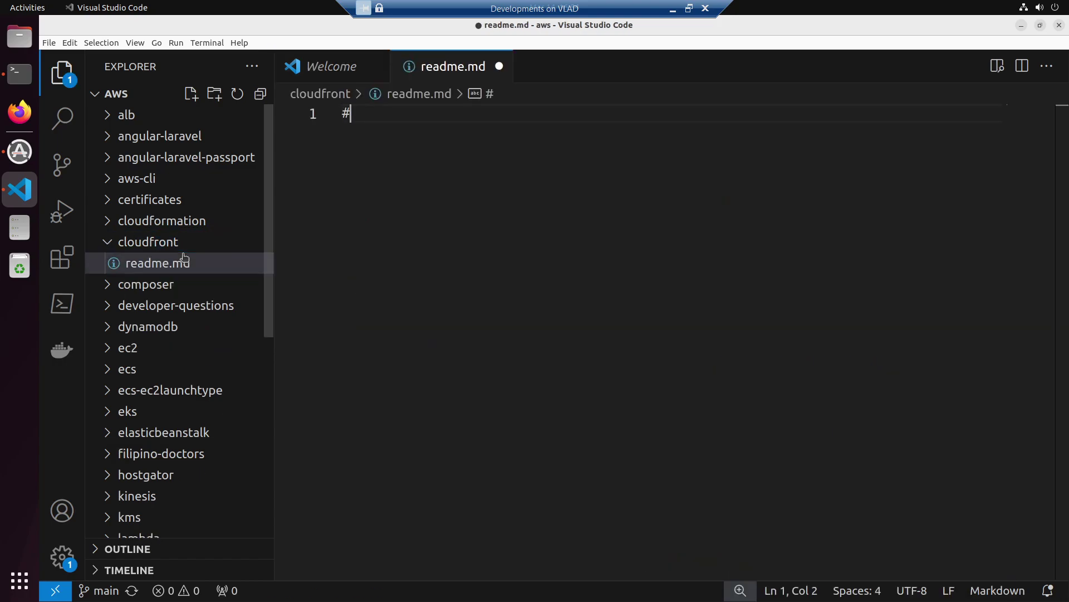
key("BackSpace")
type("DFRONT")
key("ctrl+s")
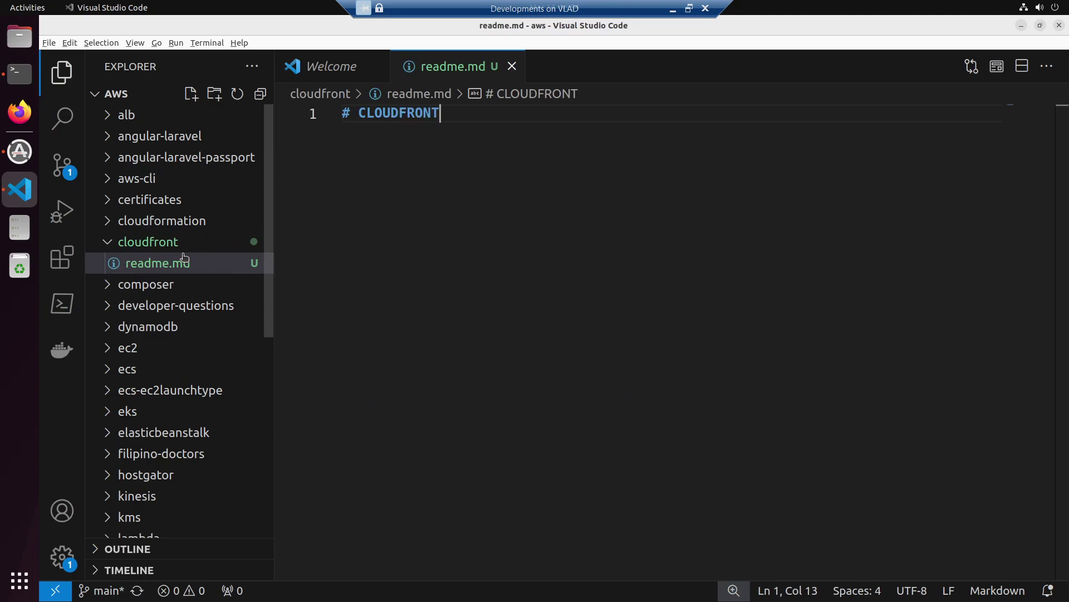
Step: In the terminal, stage all changes, commit them with the message "..." and push to the remote
key("alt+Tab")
type("git add .")
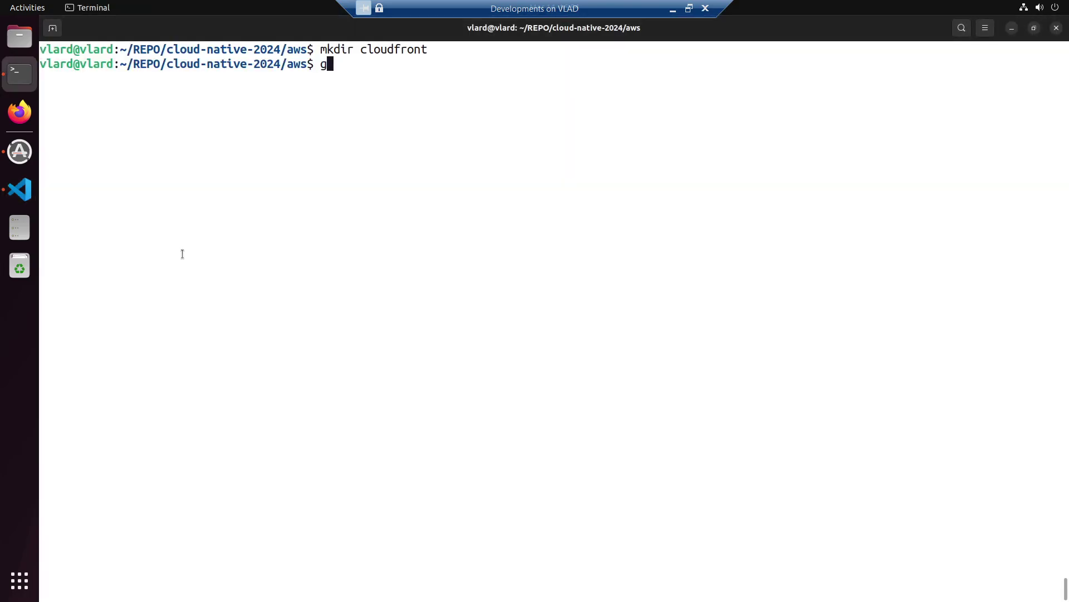
key("Return")
type("git commit -m \"...\"")
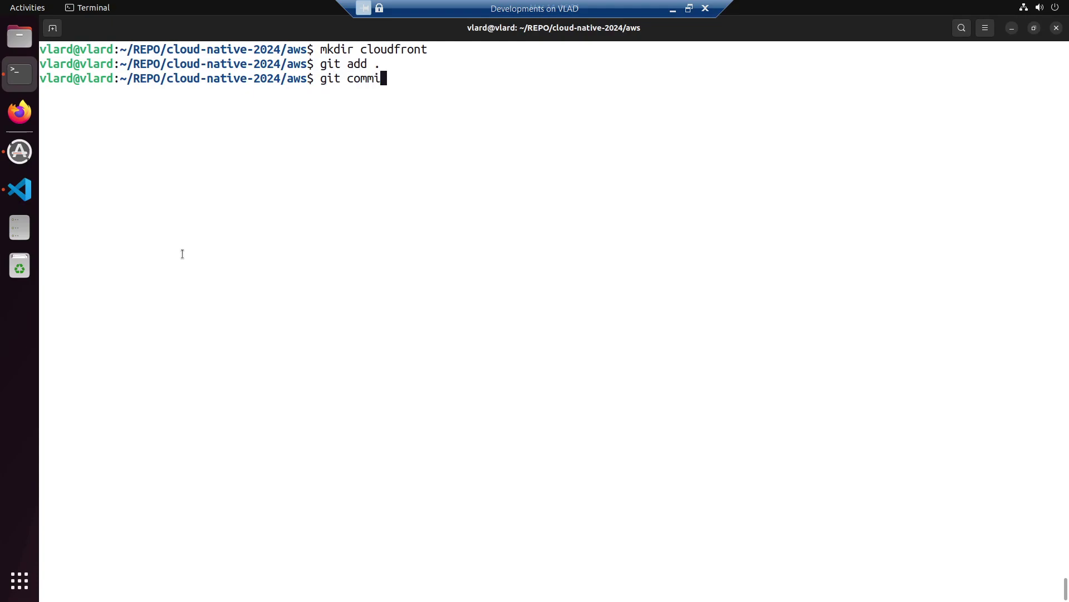
key("Return")
type("git push")
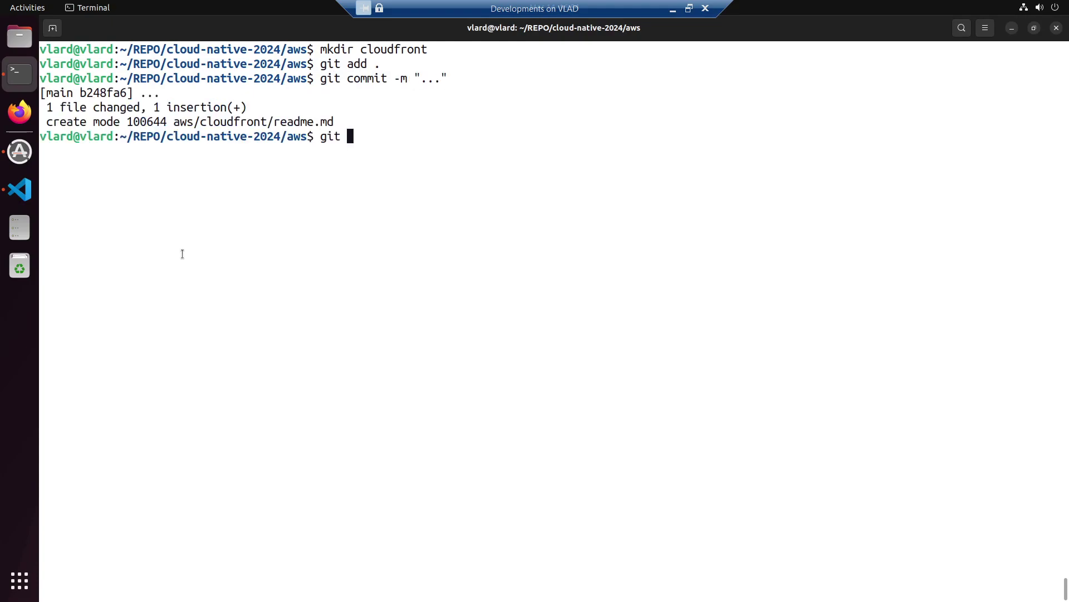
key("Return")
Step: Switch to Firefox and load google.com
key("alt+Tab")
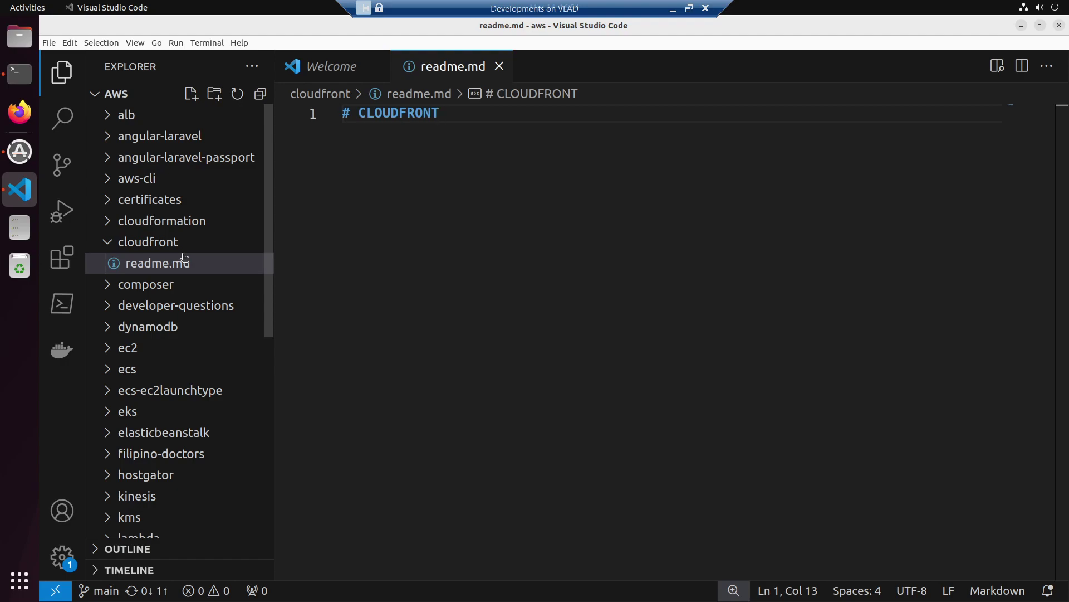
left_click(19, 112)
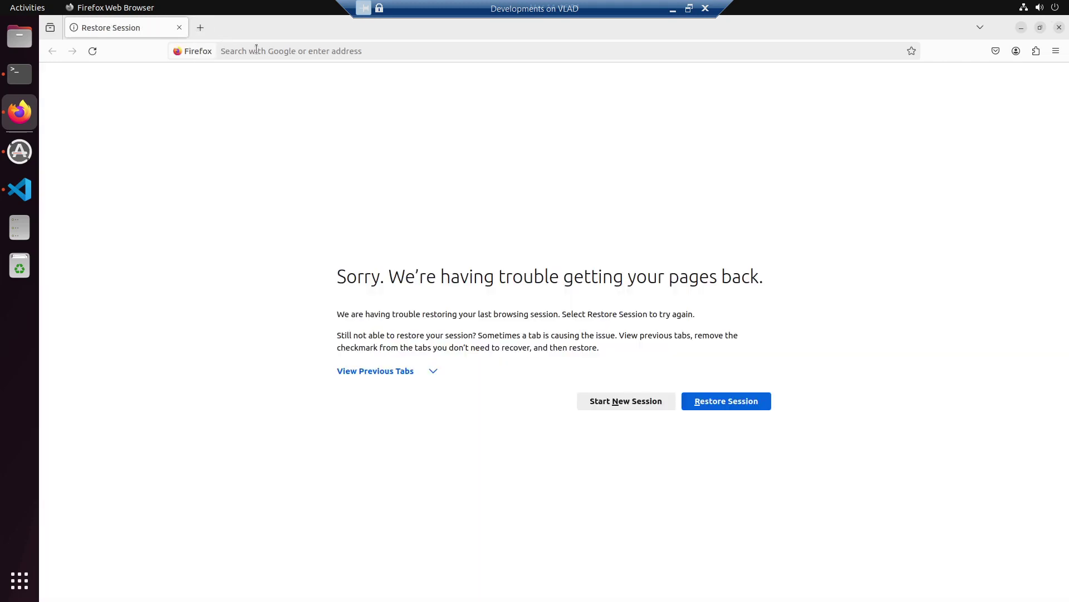
left_click(254, 50)
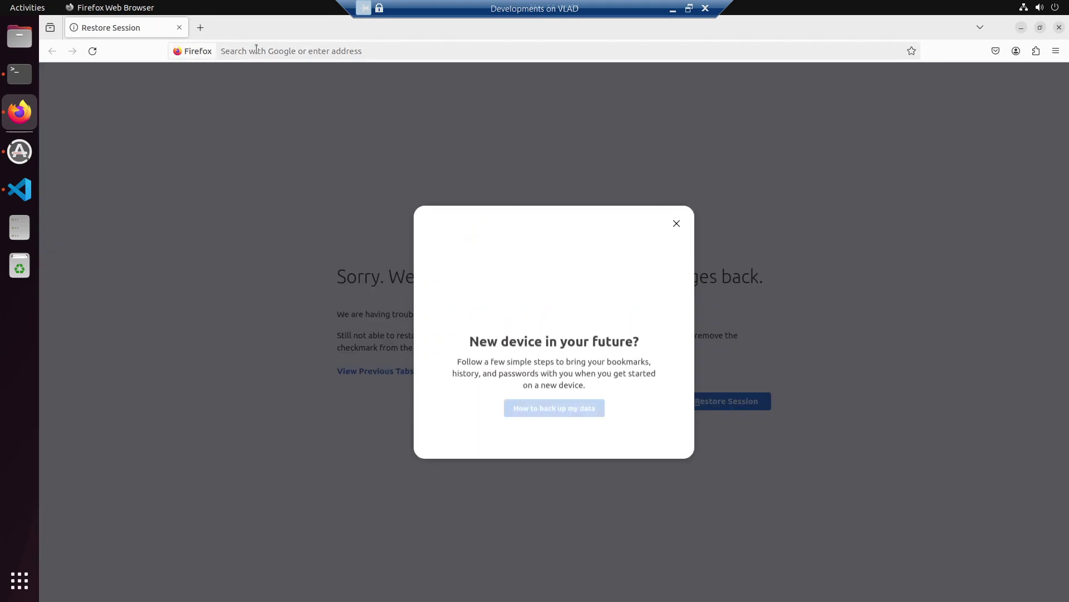
left_click(297, 45)
type("google.com/")
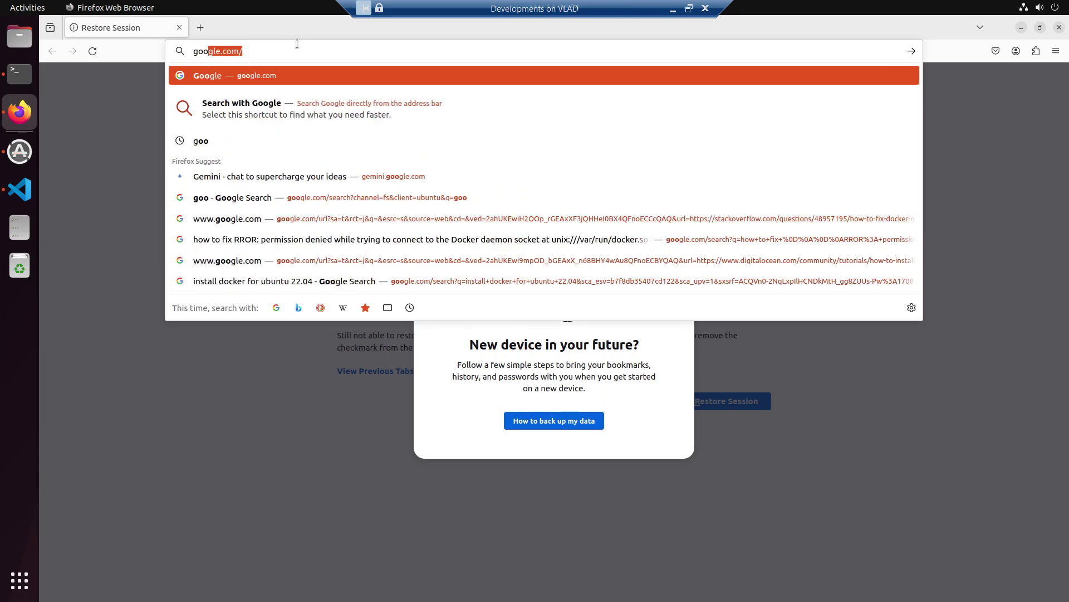
key("Return")
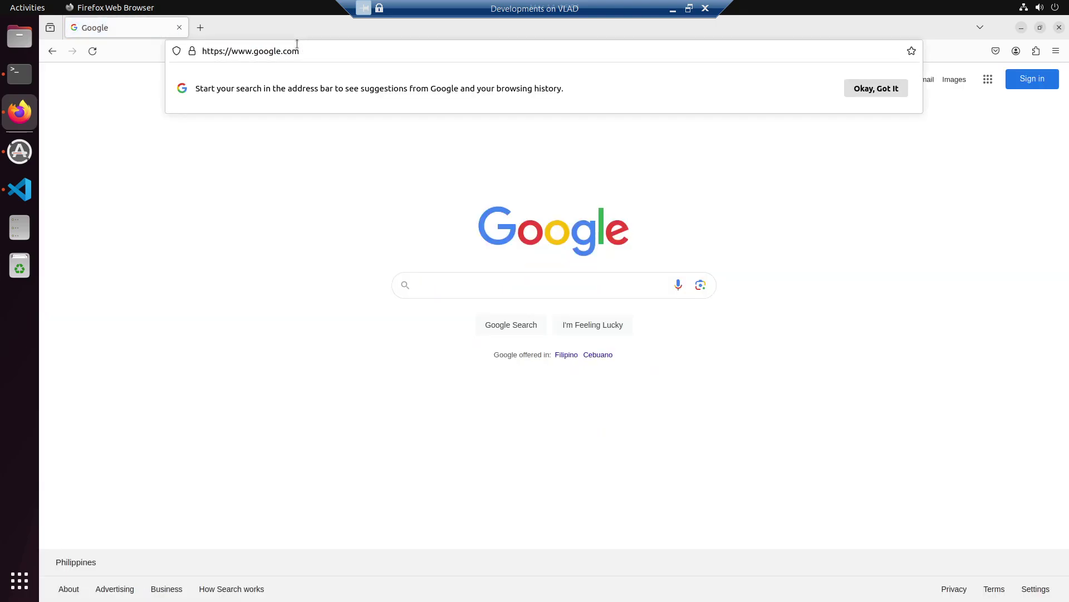
Step: Replace the current page with the AWS site at aws.com
left_click(297, 44)
key("BackSpace")
type("aws")
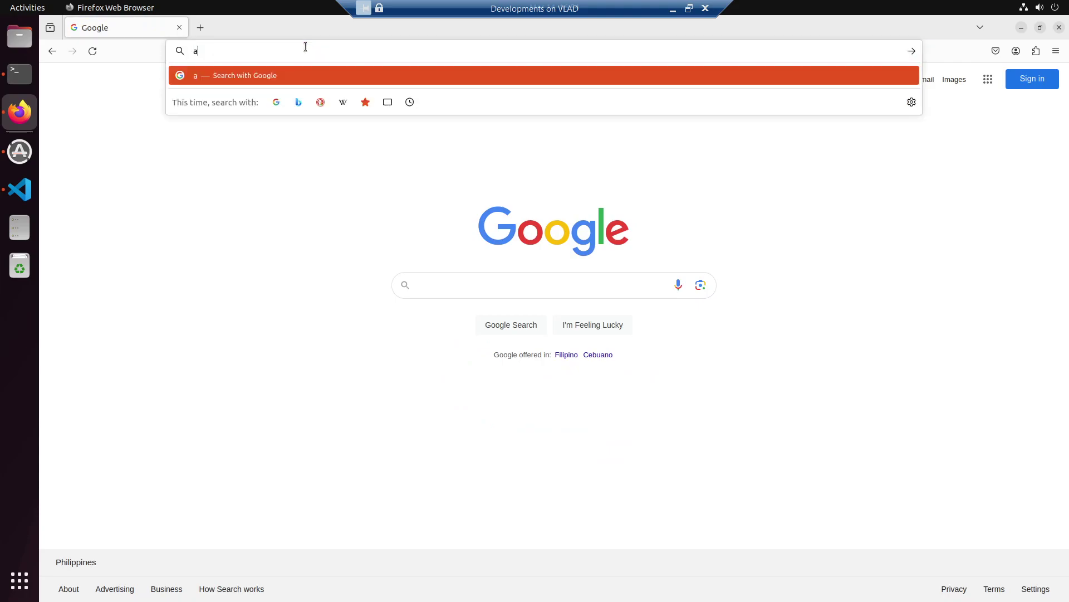
type(".com")
key("Return")
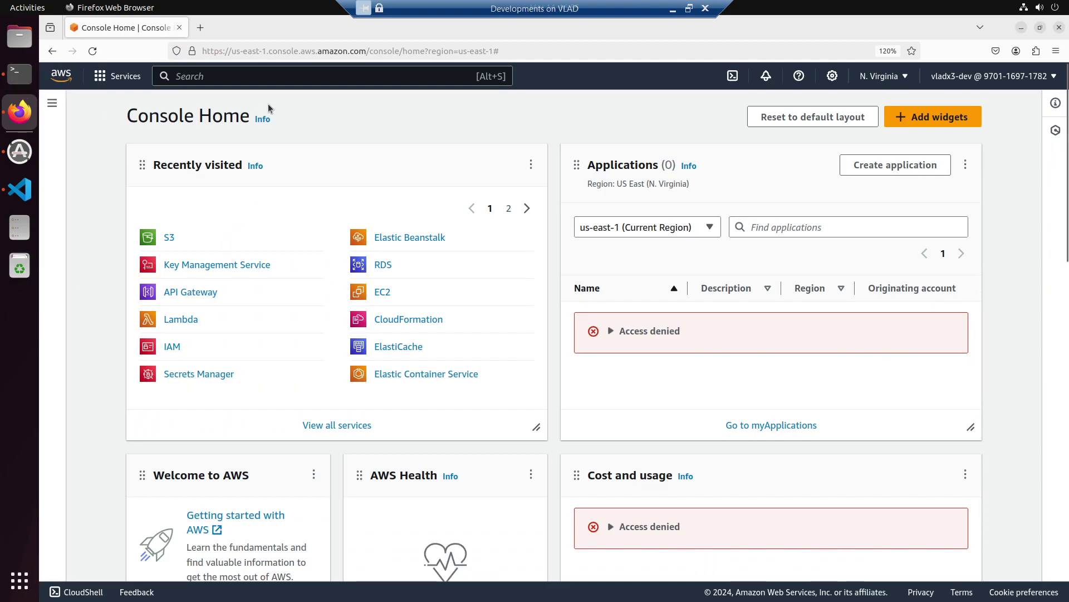
Step: Search the AWS console for cloudfront and open the CloudFront service in a new tab
type("cloudf")
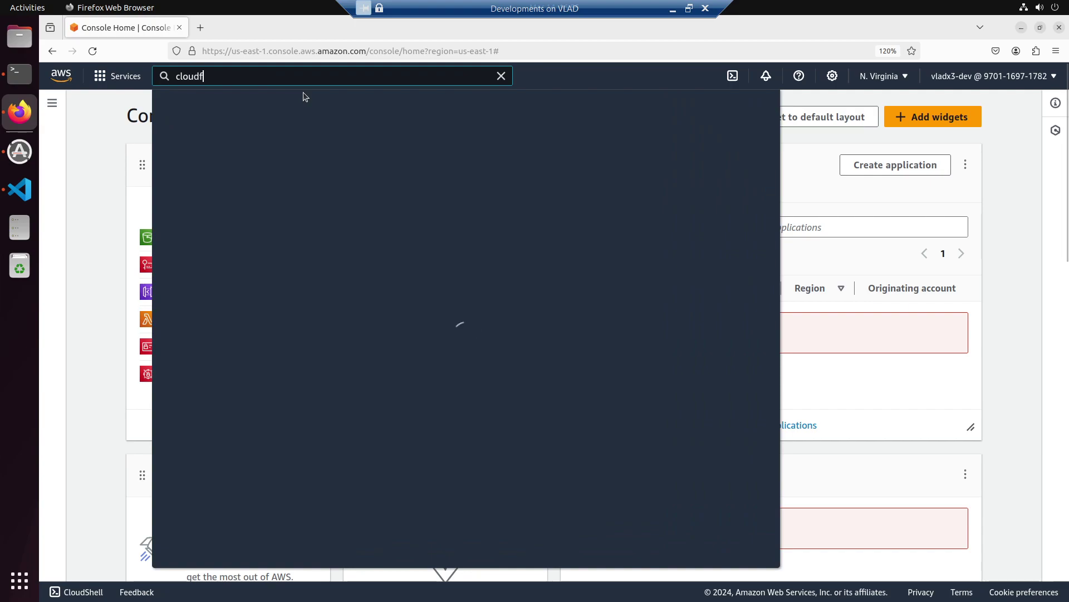
type("ornt")
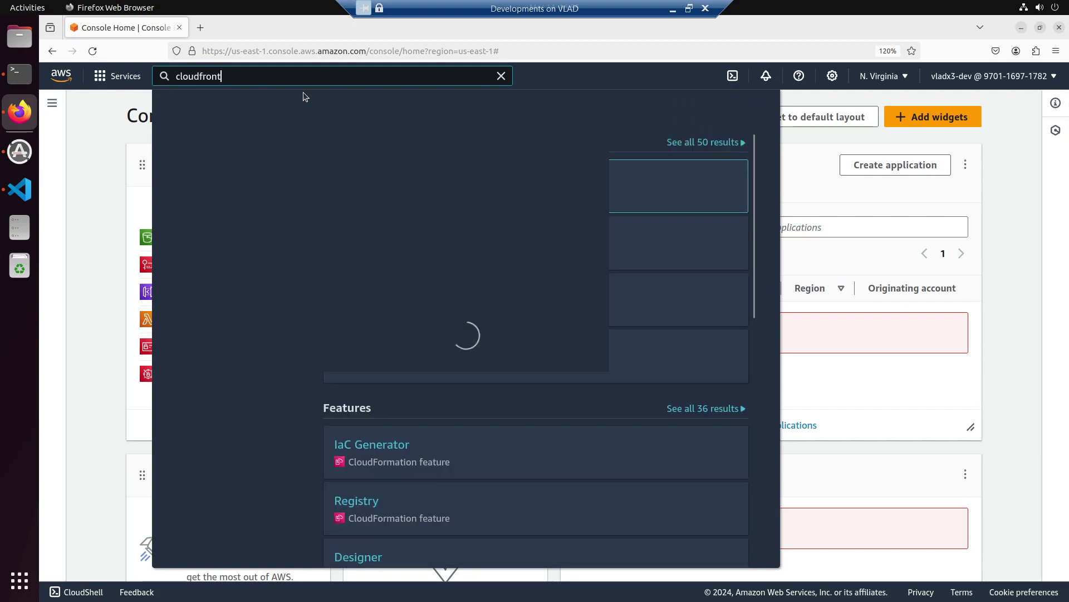
right_click(403, 184)
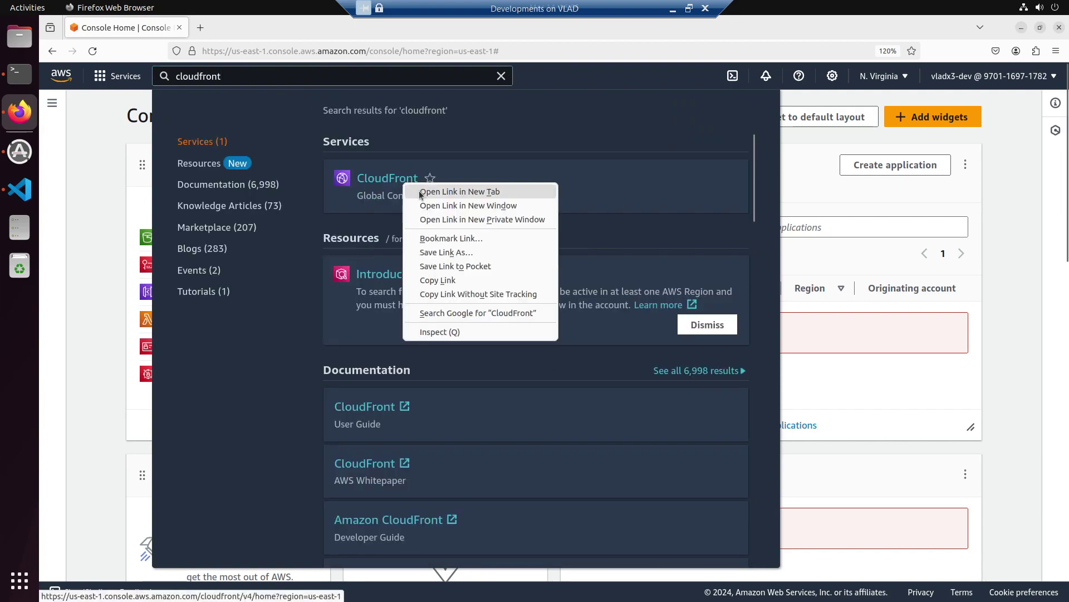
left_click(446, 193)
Step: Load google.com in another new tab and search for "cloudfront aws"
left_click(326, 27)
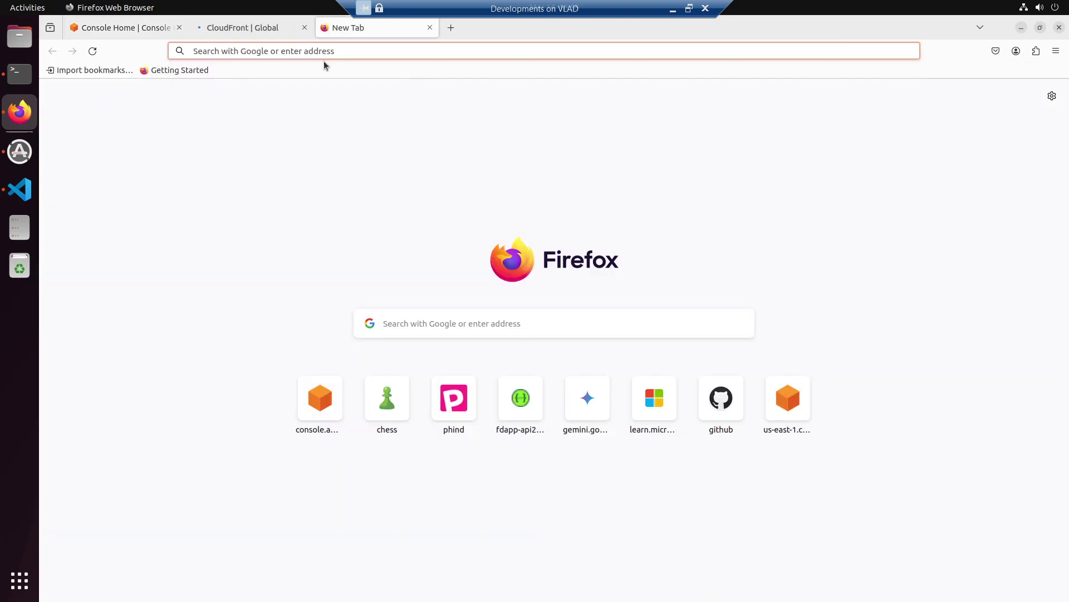
type("google.com")
key("Return")
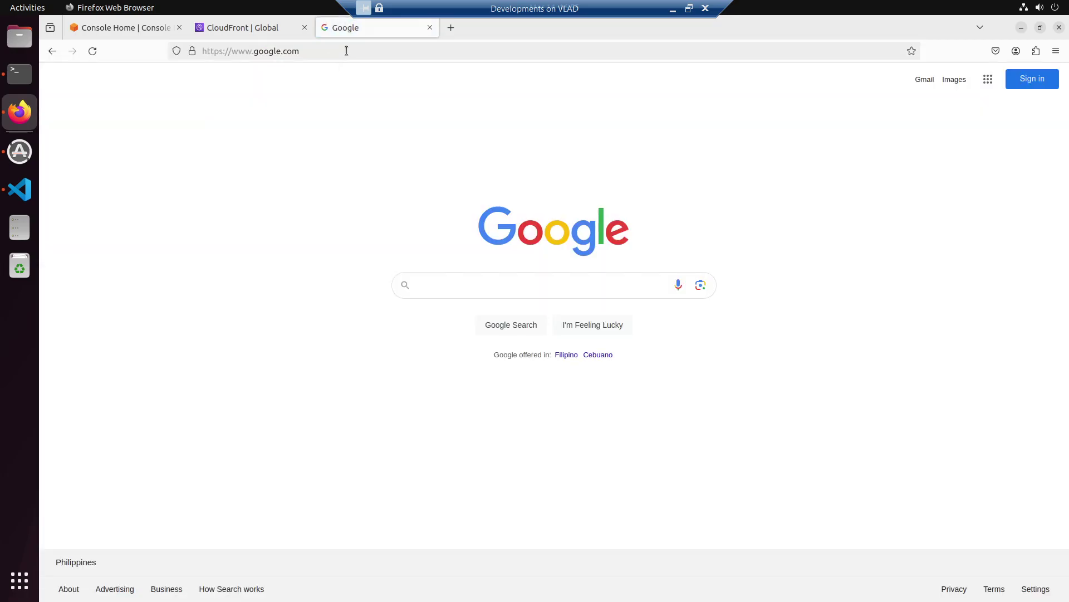
left_click(346, 51)
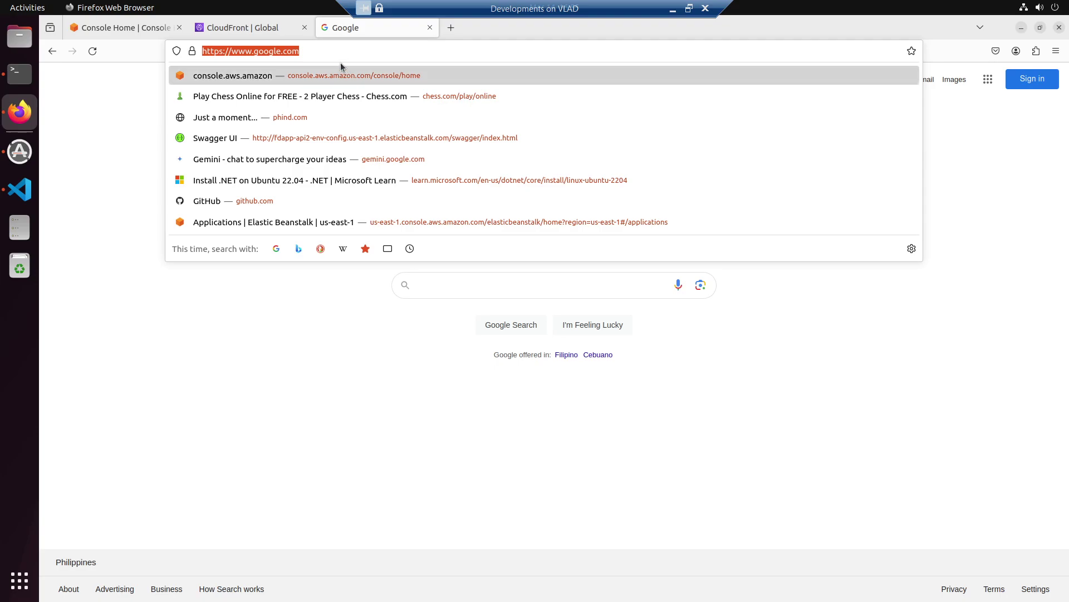
left_click_drag(198, 429, 339, 323)
left_click(459, 288)
type("cloudforo")
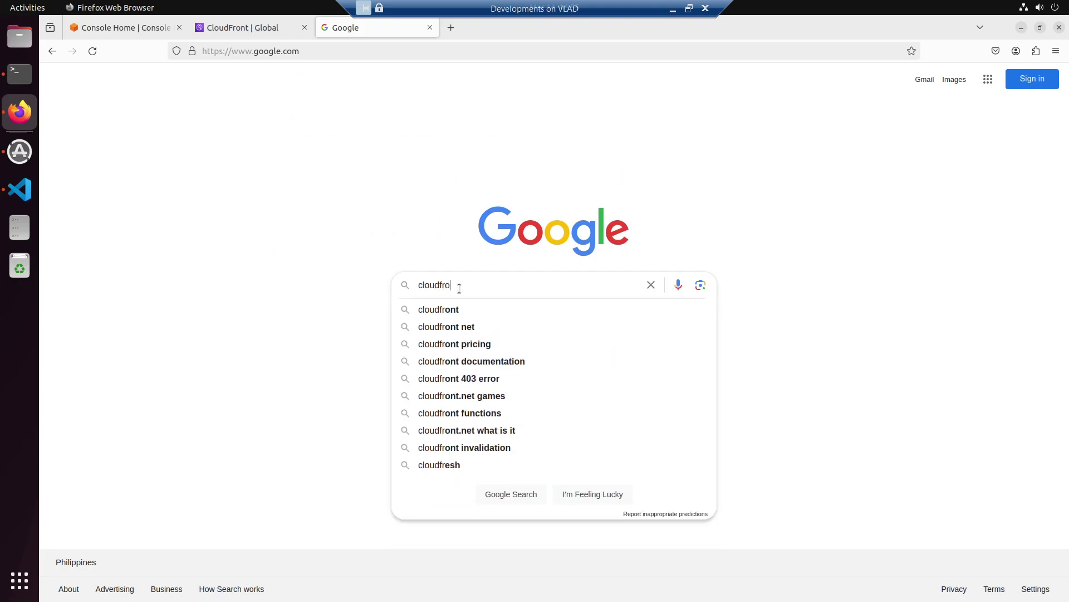
type("nt aws")
key("Return")
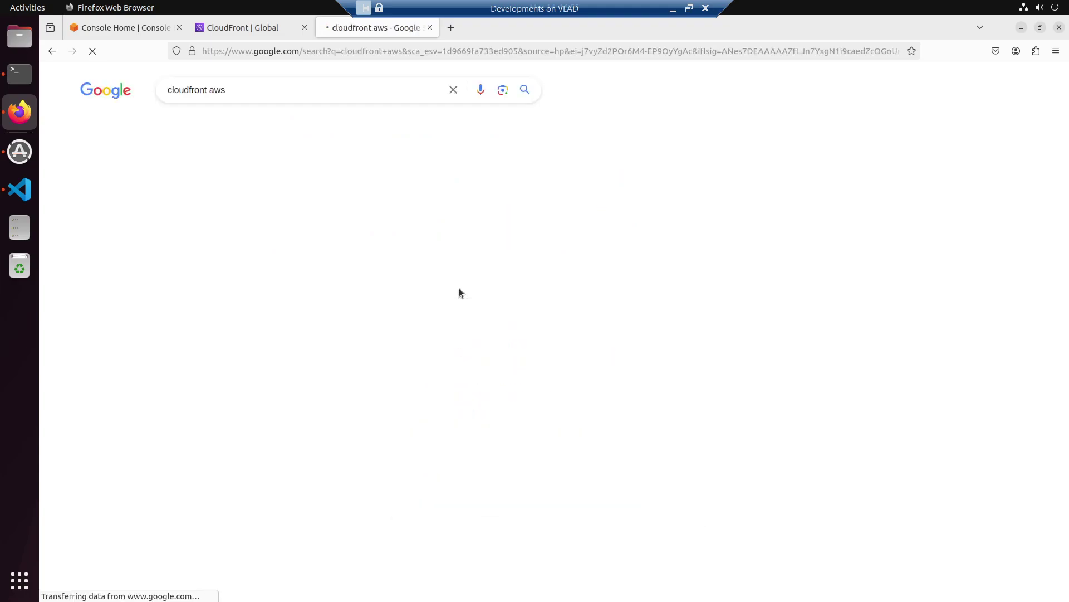
Step: Open the Amazon CloudFront product page from the results in a new tab and review its benefits and How it works diagram
right_click(387, 202)
left_click(412, 212)
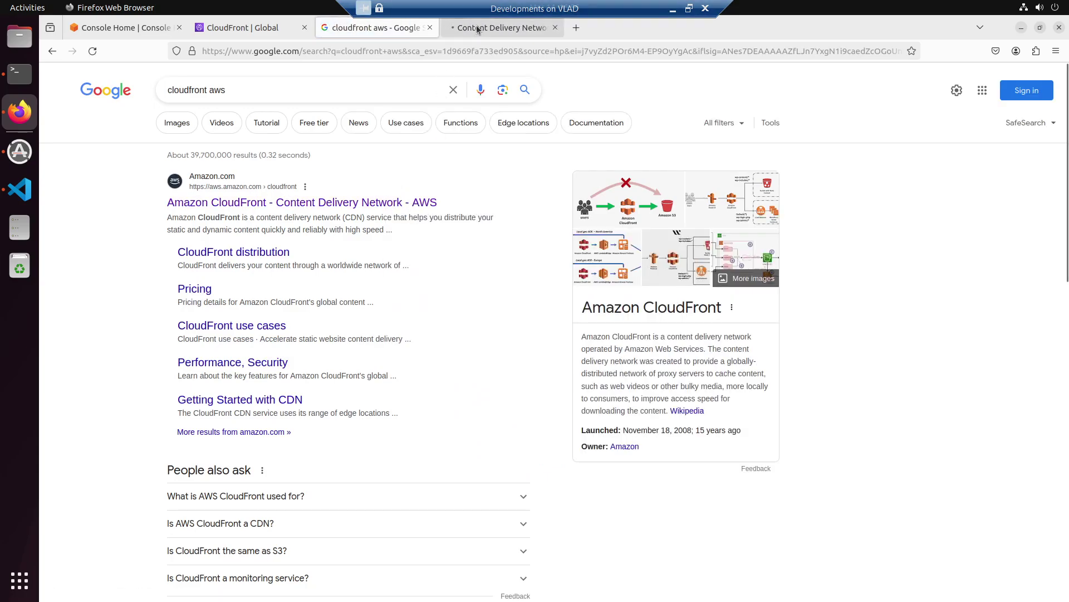
left_click(478, 29)
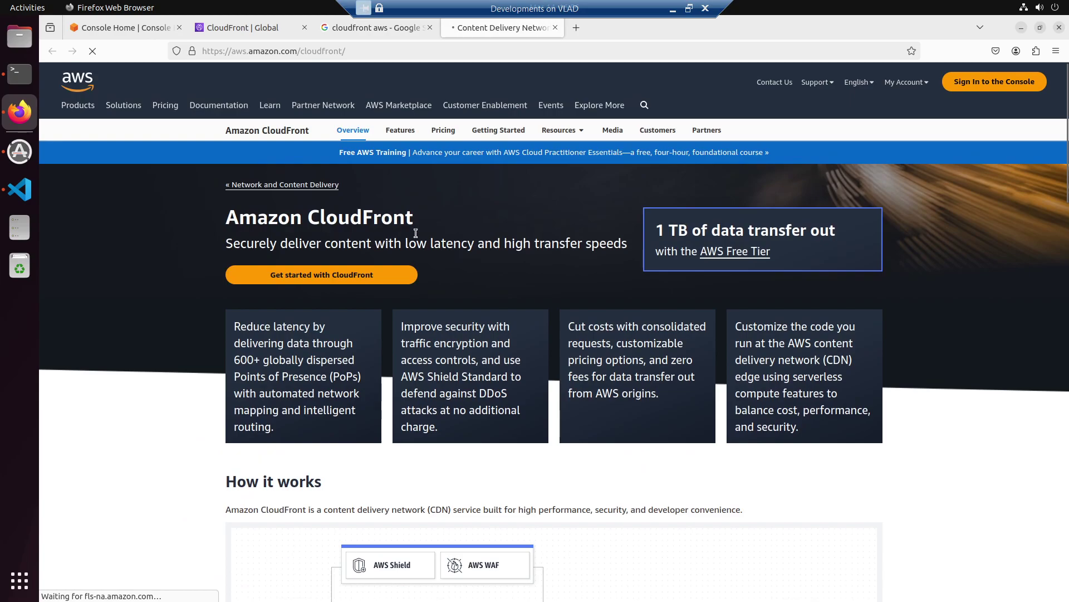
scroll(459, 256, "down", 5)
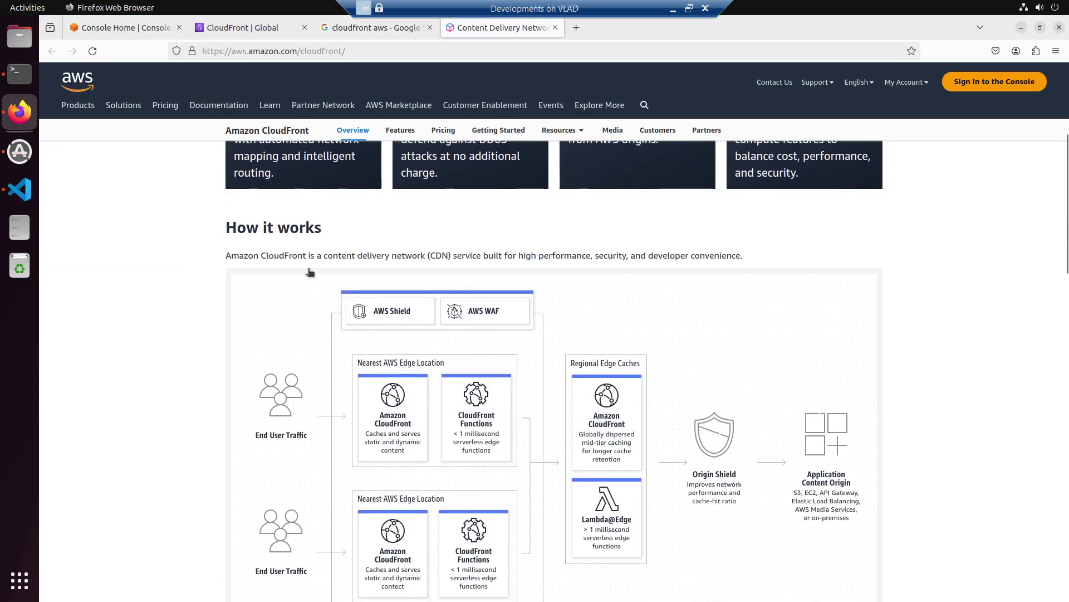
scroll(292, 265, "up", 5)
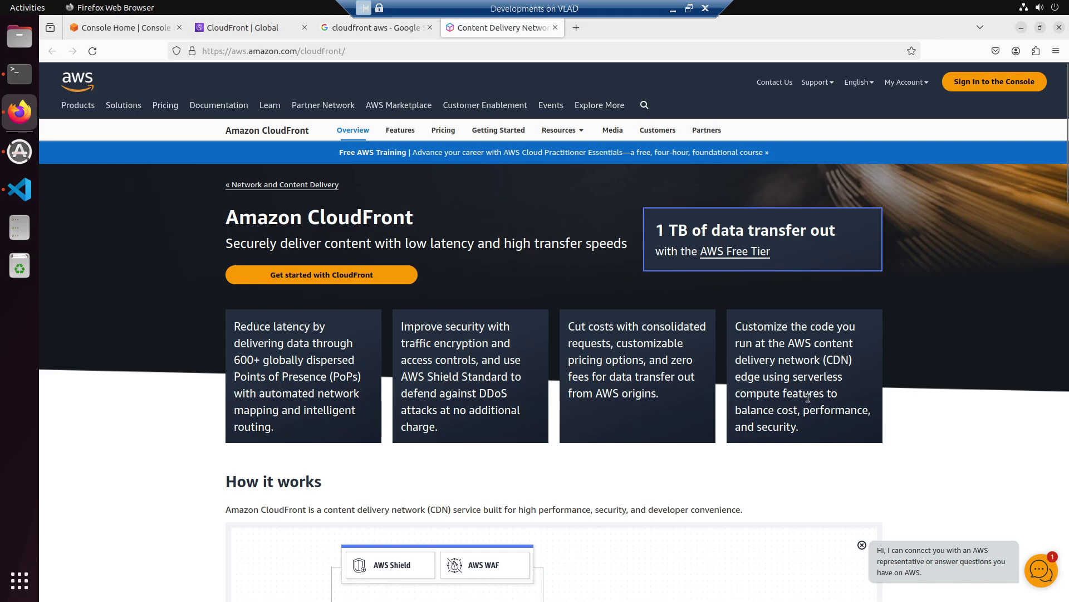
scroll(808, 397, "down", 3)
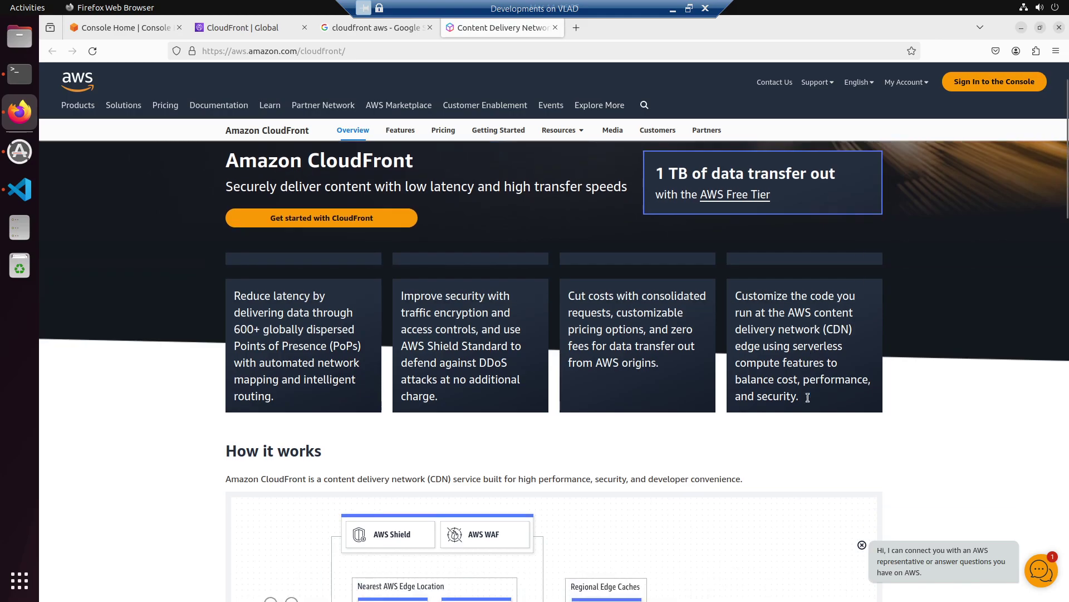
scroll(810, 401, "down", 6)
scroll(809, 400, "up", 3)
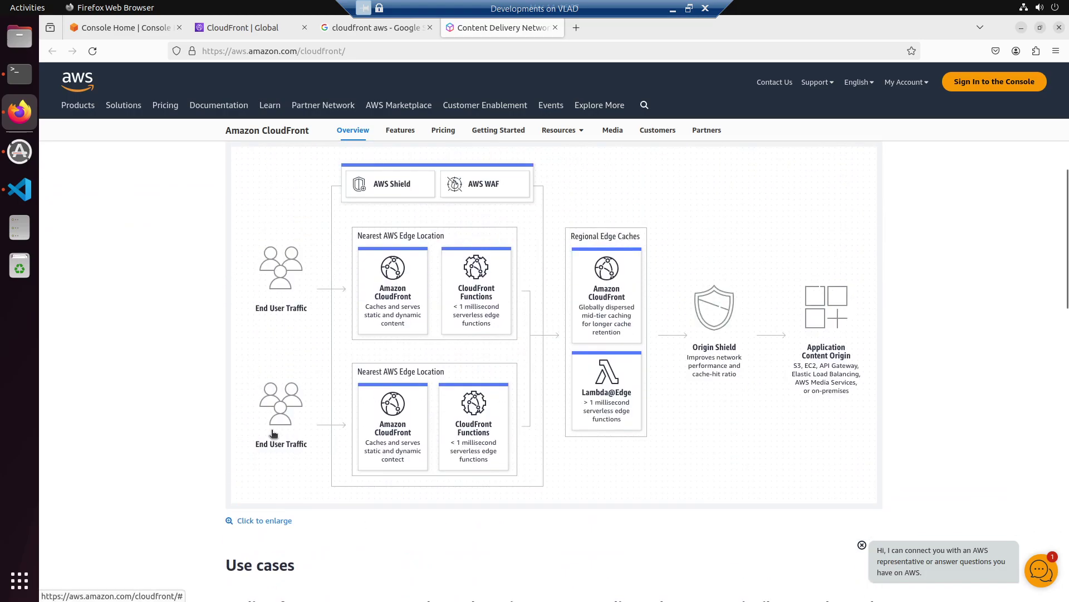
scroll(342, 357, "up", 1)
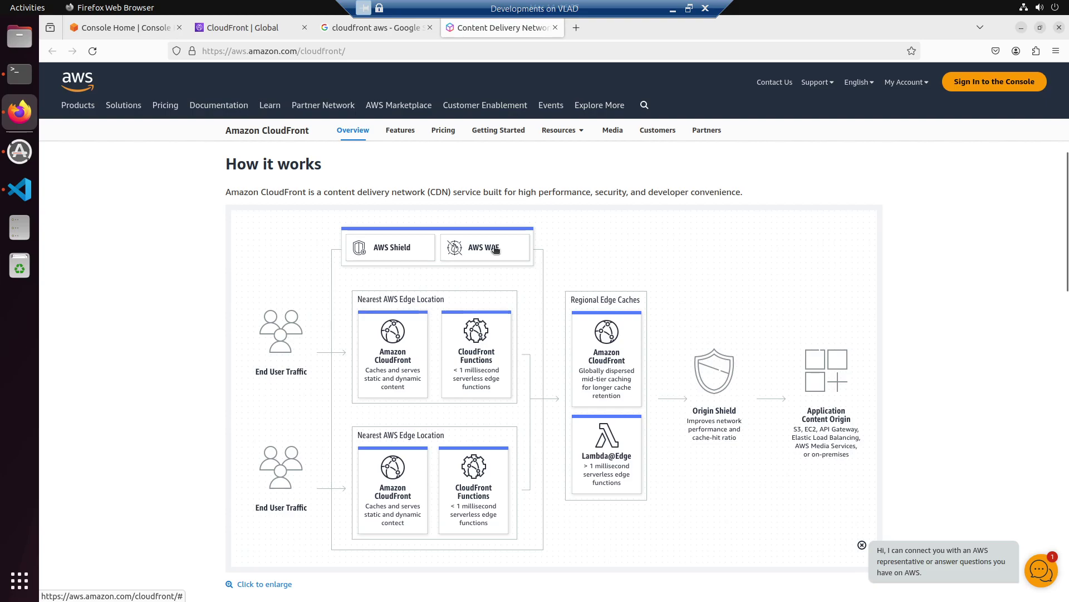
Step: Return to the Google results tab and search for "aws waf"
left_click(407, 29)
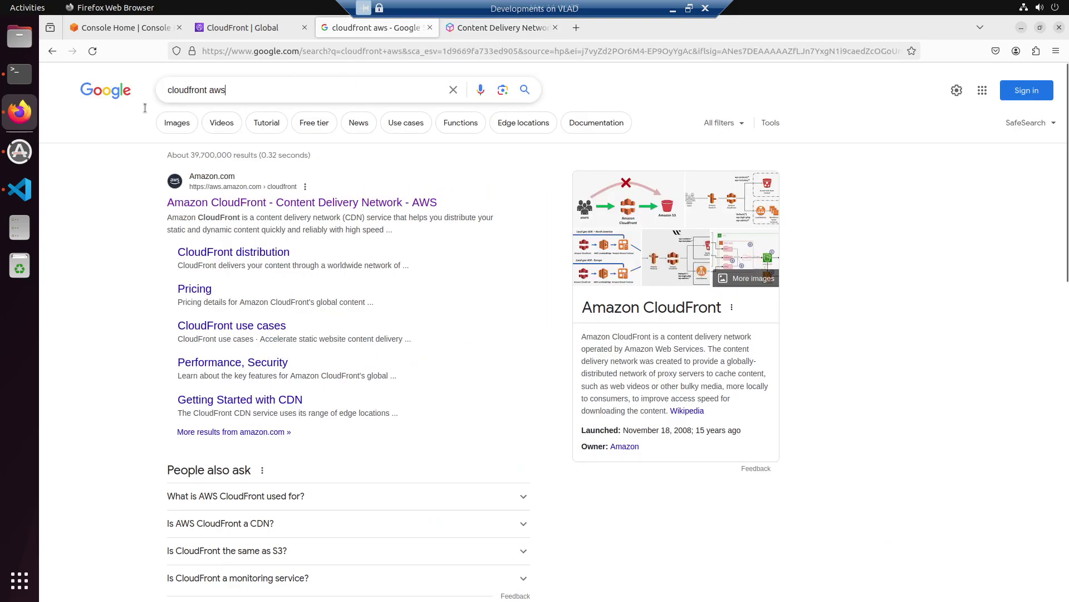
left_click(184, 105)
key("ctrl+a")
type("aws waf")
key("Return")
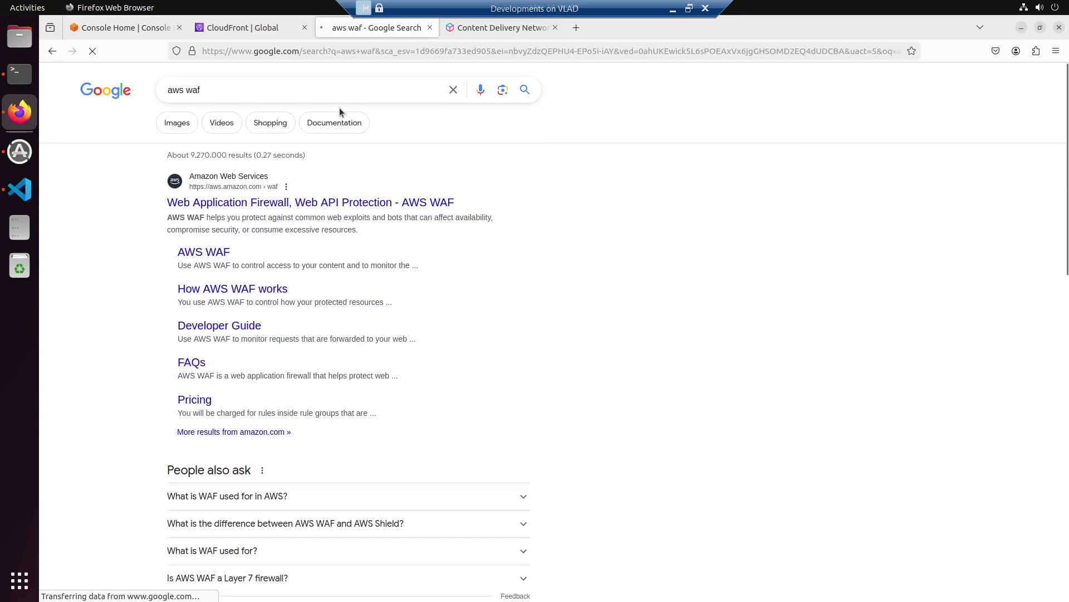
Step: Go back to the Amazon CloudFront product page and review the rest of the diagram and the Use cases section
left_click(517, 33)
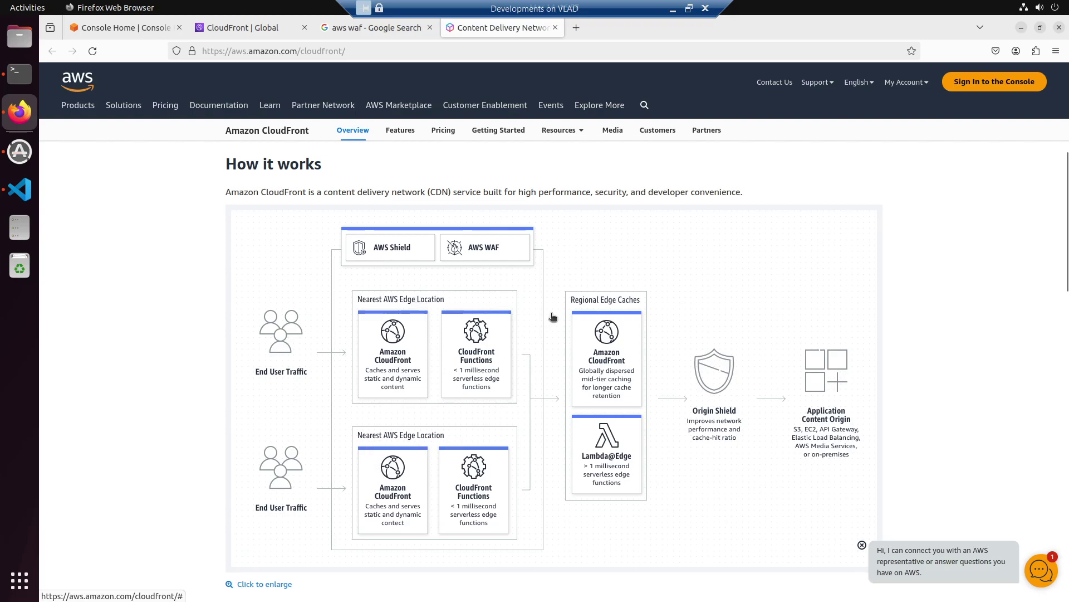
scroll(323, 494, "down", 5)
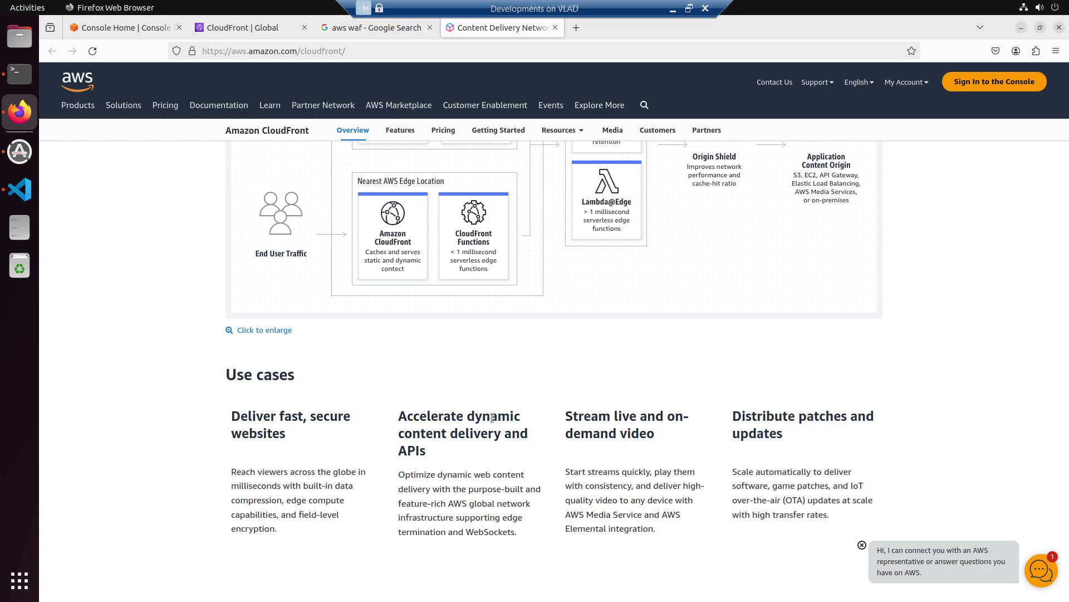
Step: Return to the CloudFront console tab, reopen CloudFront from Console Home and reload the page
left_click(251, 29)
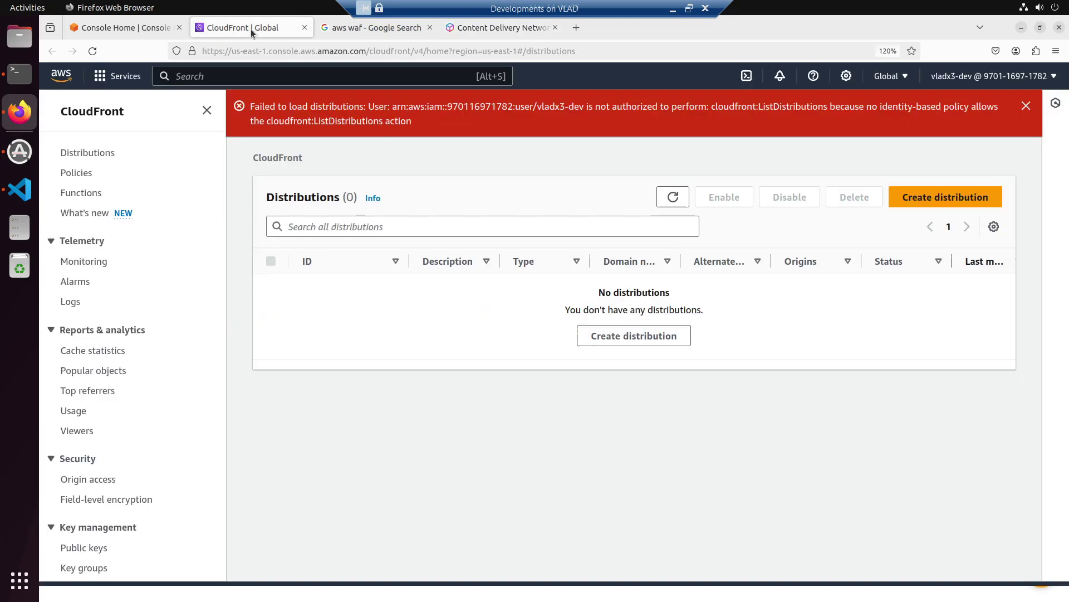
left_click(61, 76)
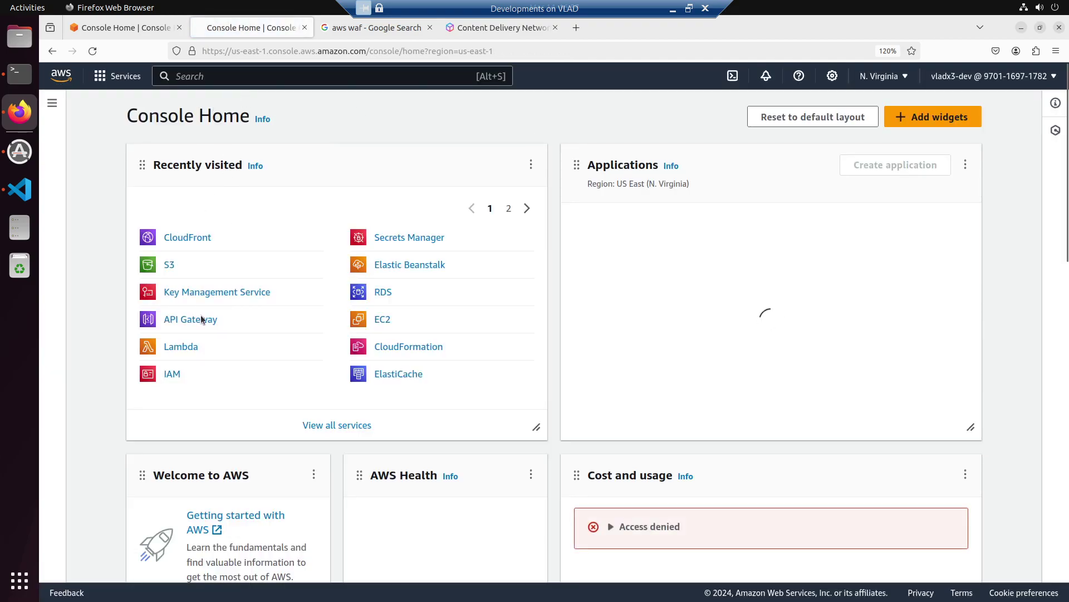
left_click(189, 242)
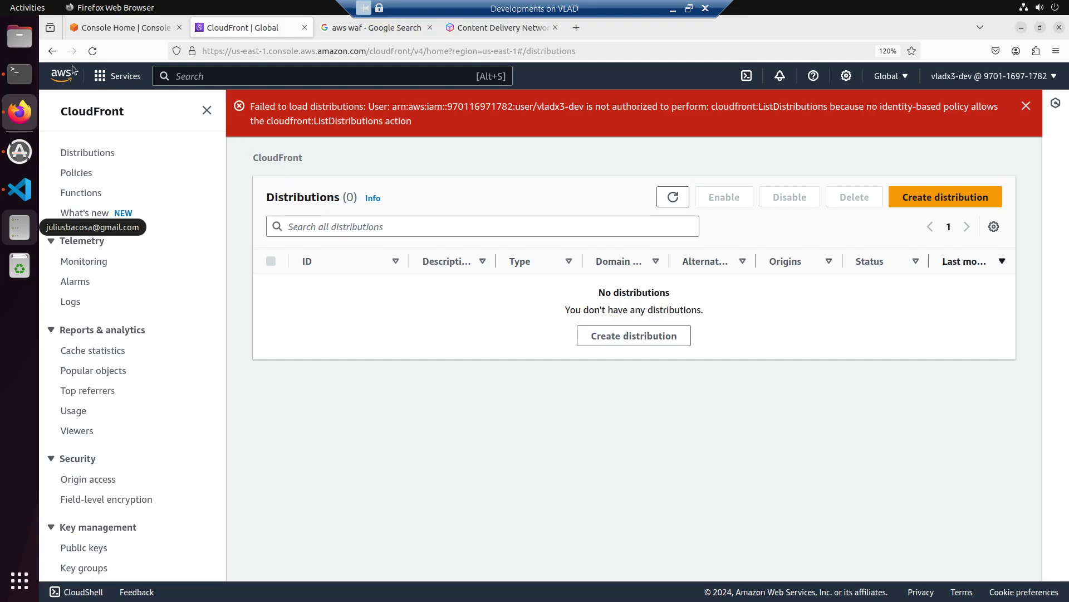
left_click(92, 51)
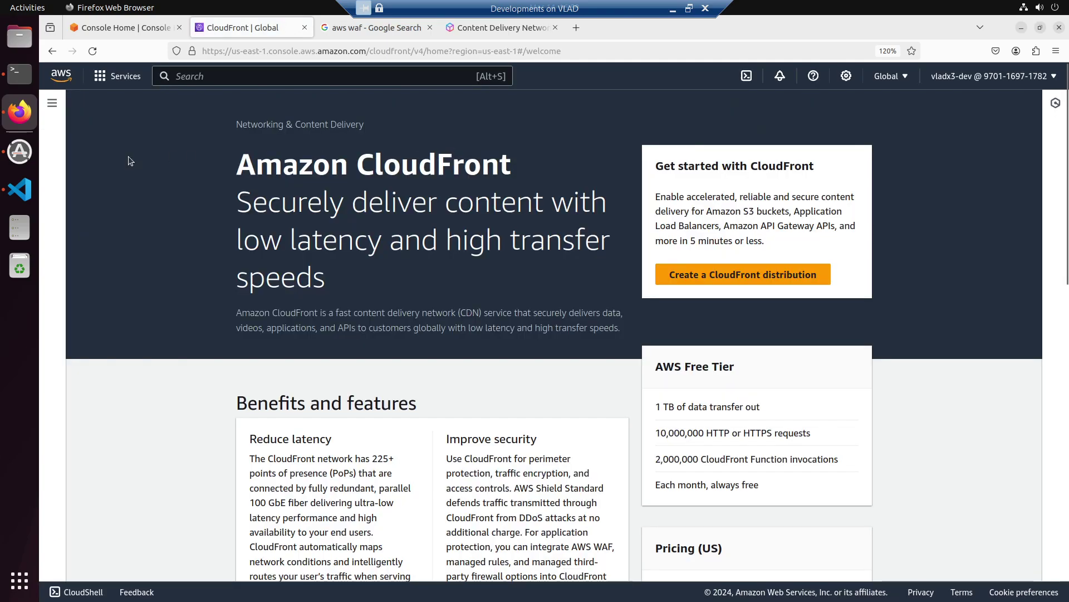
Step: View the CloudFront cache policies page and return to the Distributions list
left_click(51, 102)
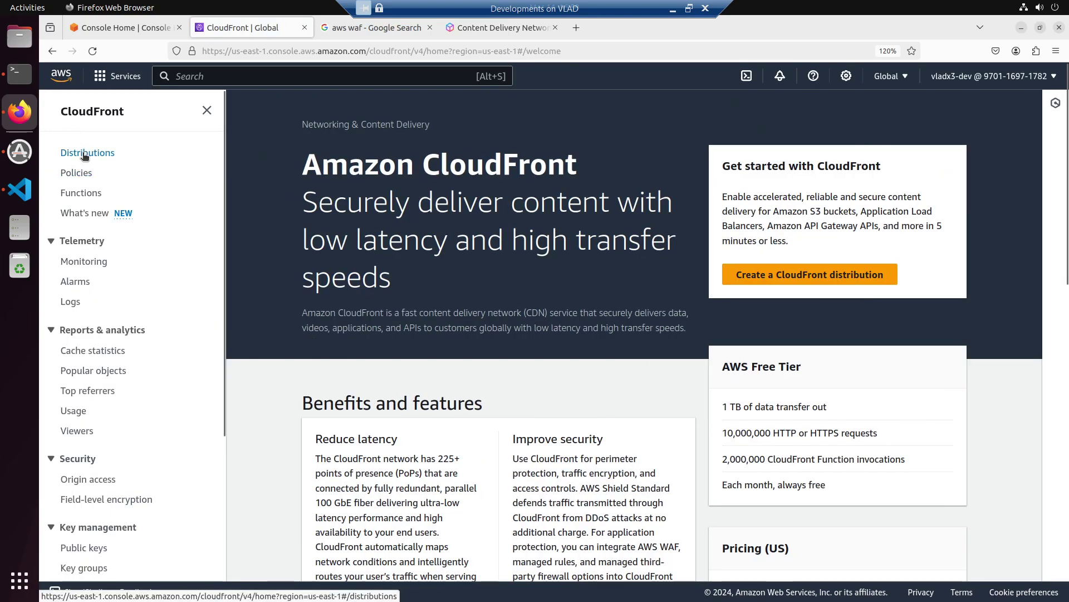
left_click(85, 154)
left_click(55, 101)
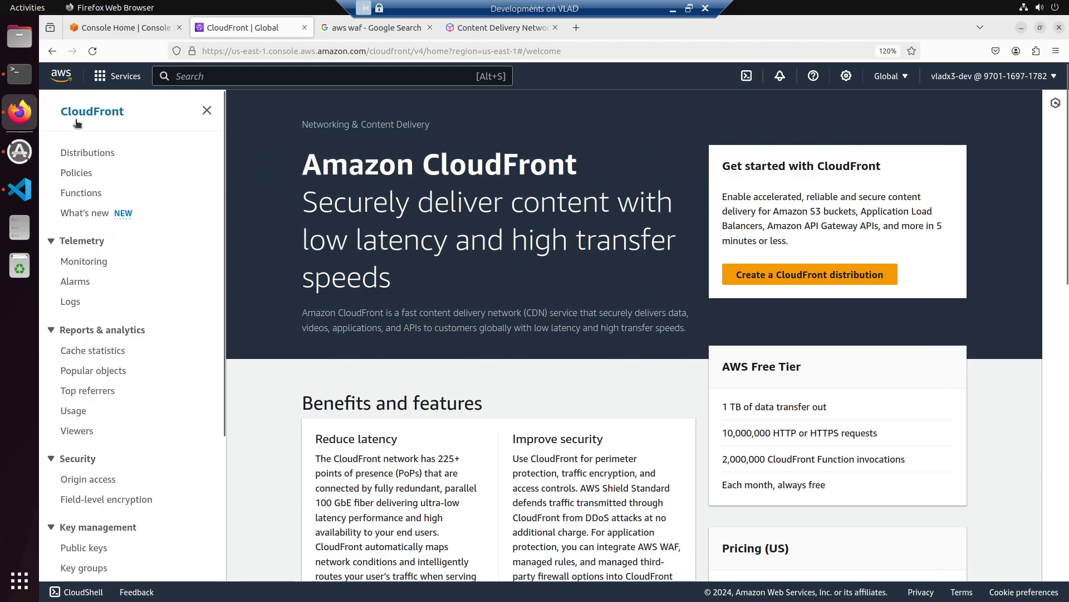
left_click(87, 174)
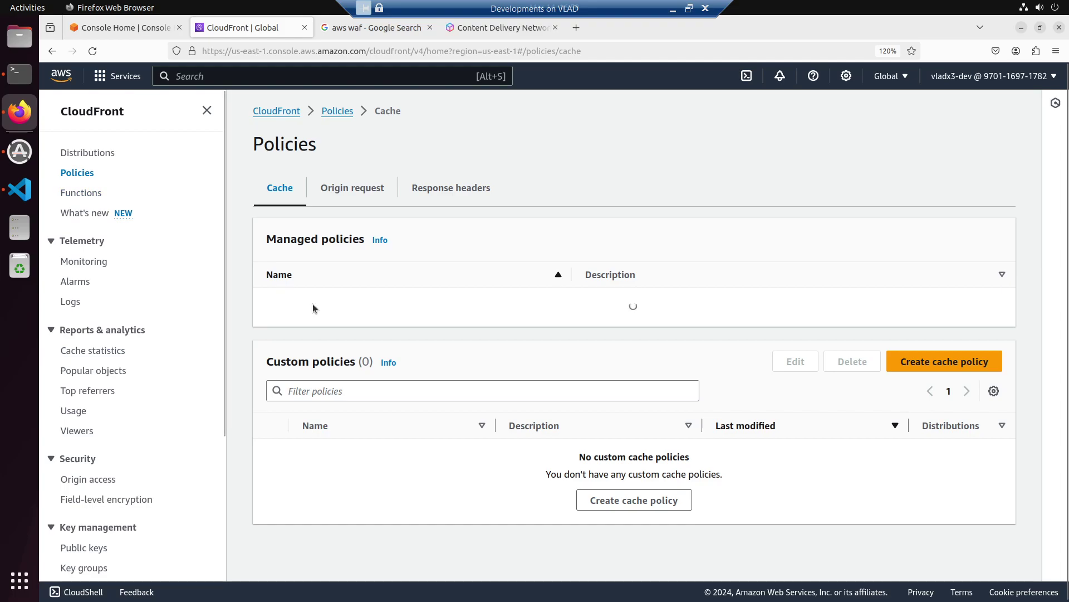
left_click(71, 159)
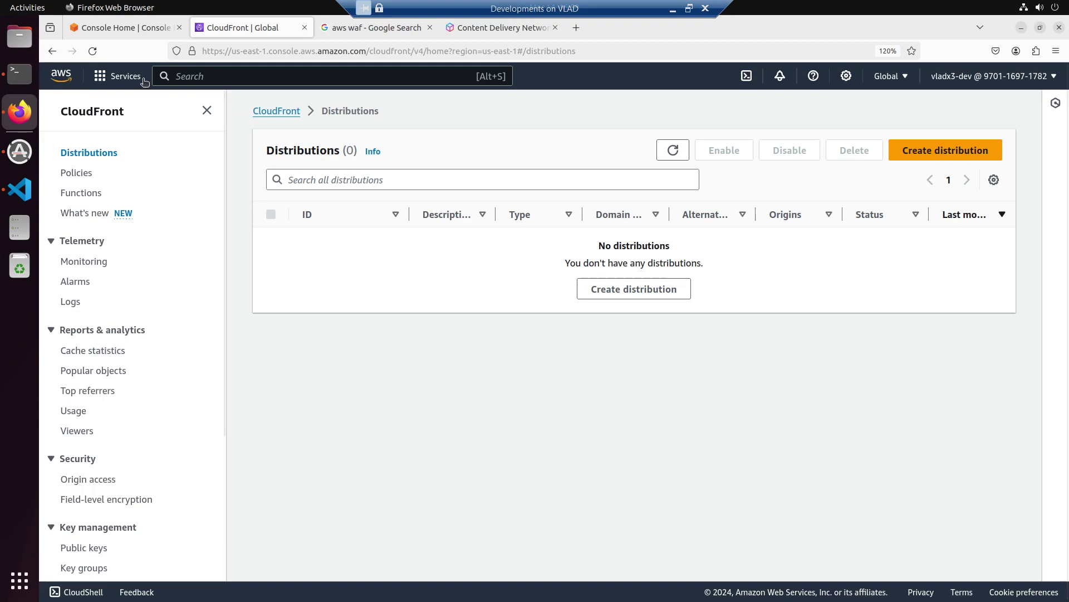
Step: Duplicate the CloudFront console tab and open the S3 service in the duplicate by searching for "s3"
right_click(242, 28)
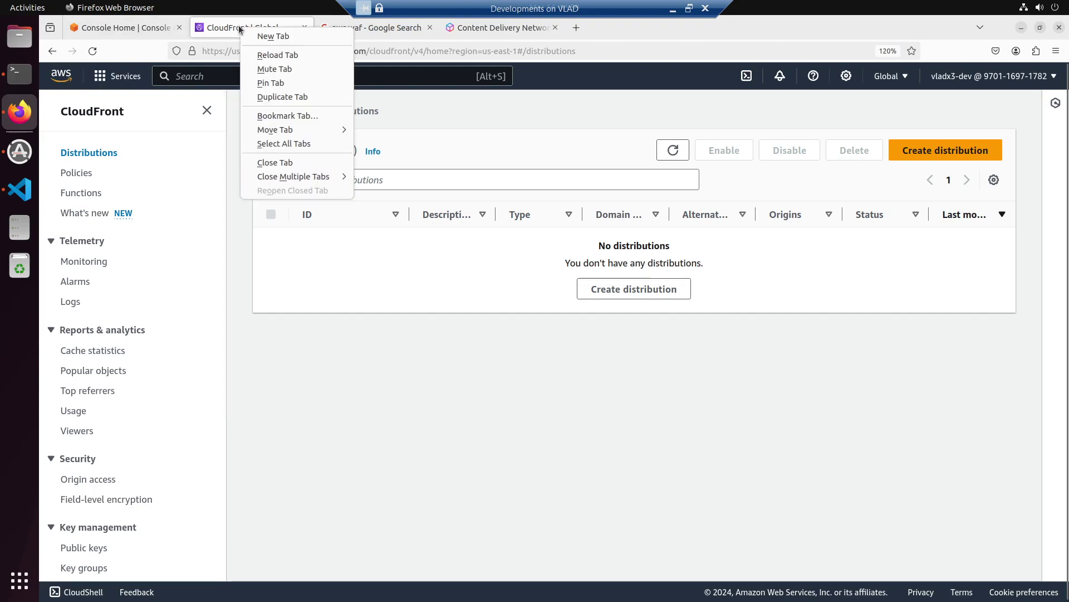
left_click(288, 94)
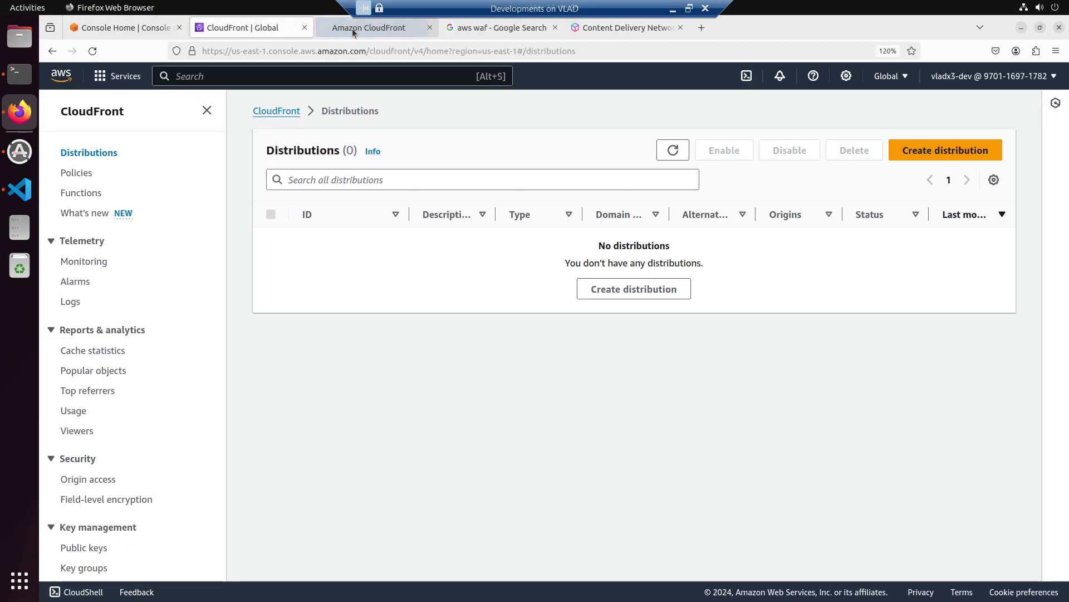
left_click(352, 29)
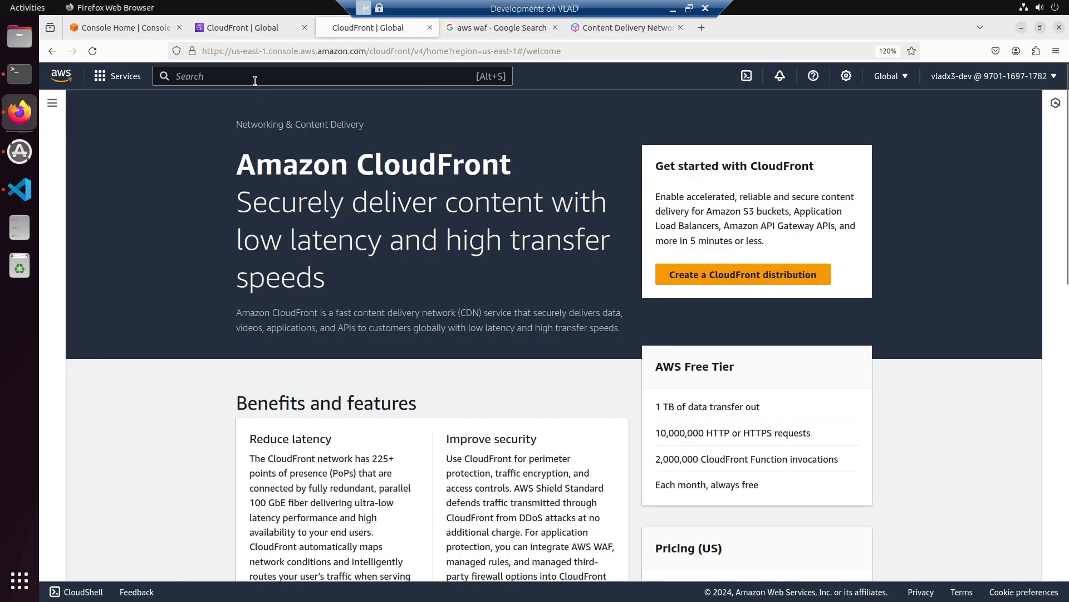
left_click(254, 79)
type("s3")
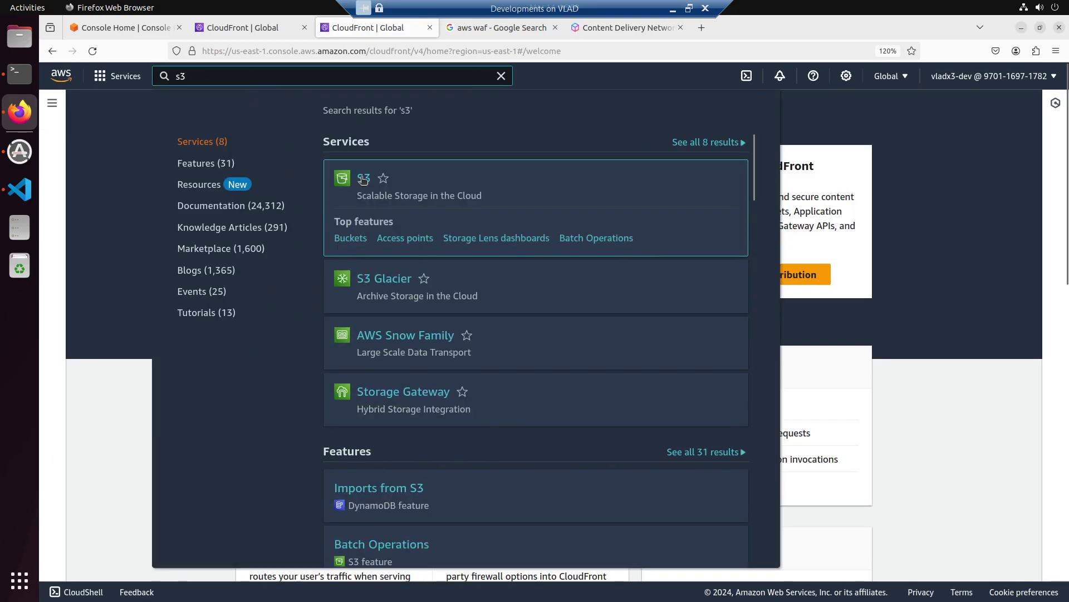
left_click(361, 176)
Step: Switch to Visual Studio Code and review create-s3-bucket.yml in the s3 folder
left_click(20, 189)
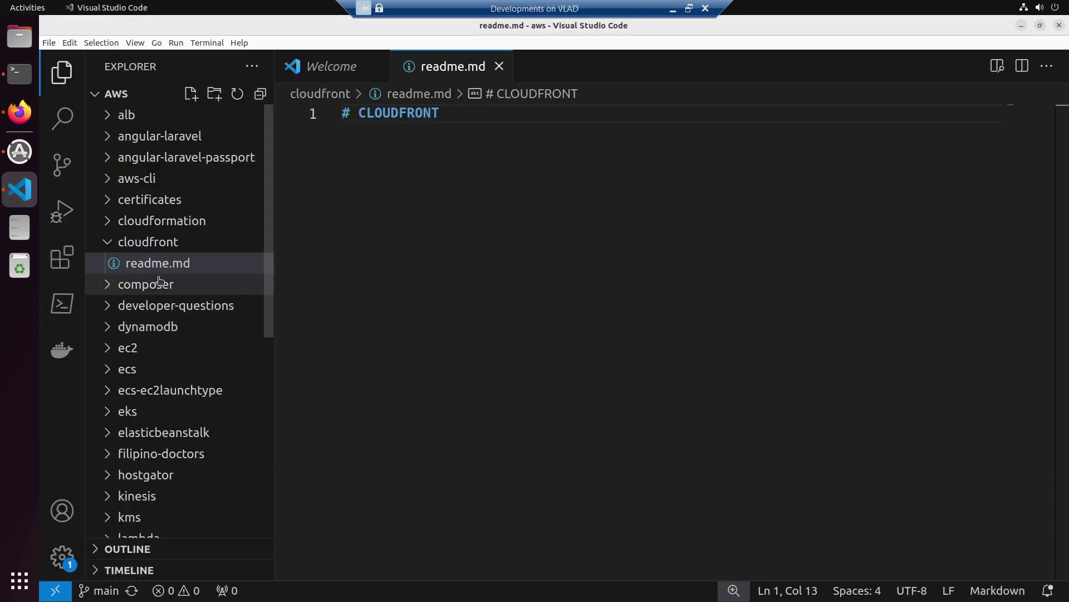
scroll(146, 323, "down", 5)
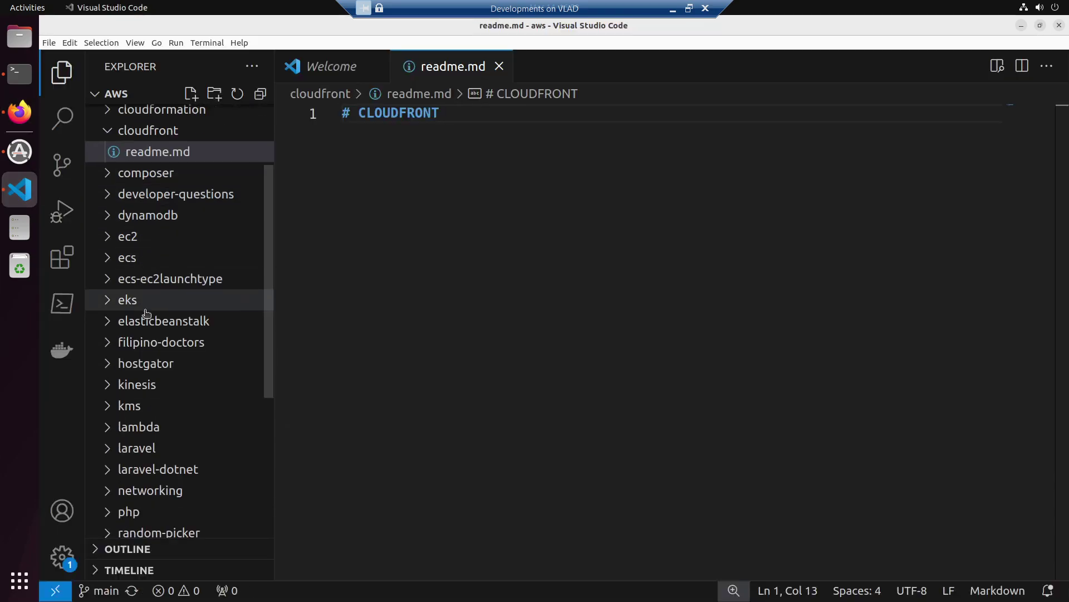
scroll(150, 338, "down", 2)
left_click(150, 407)
scroll(150, 404, "down", 2)
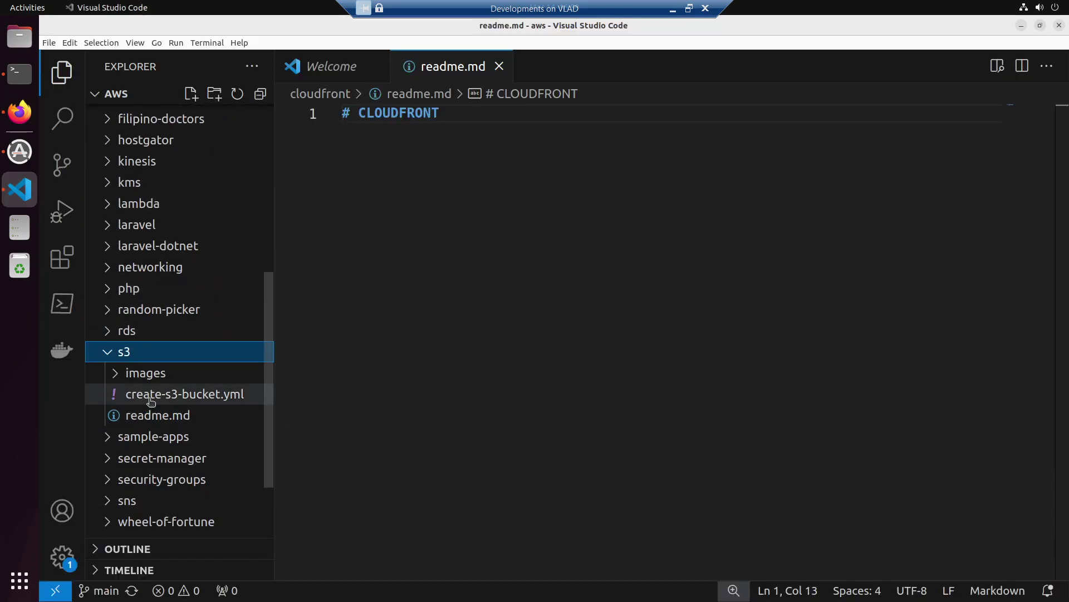
left_click(170, 397)
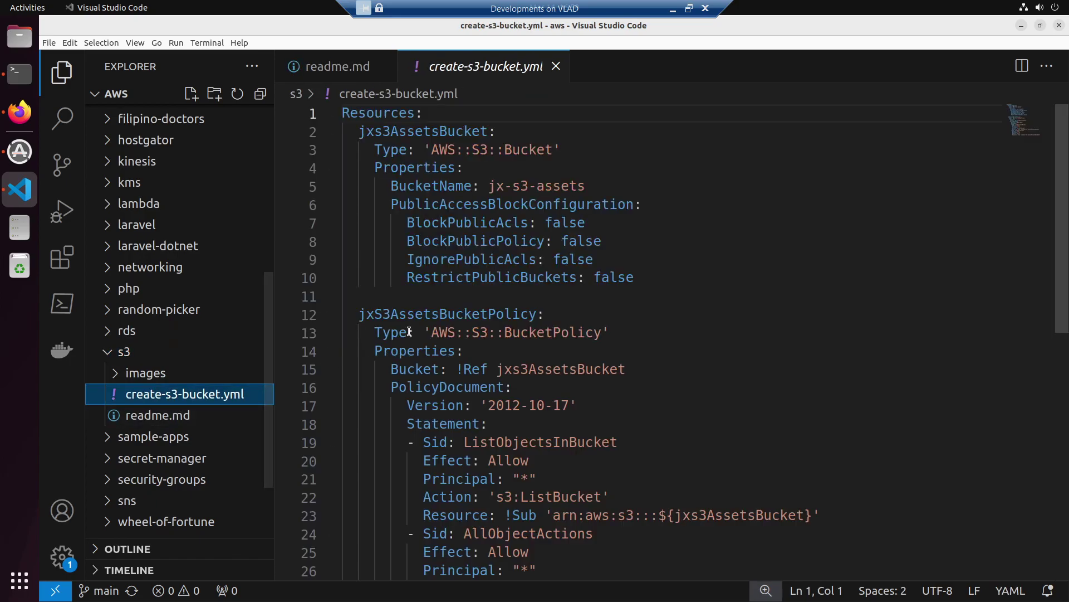
scroll(535, 331, "down", 2)
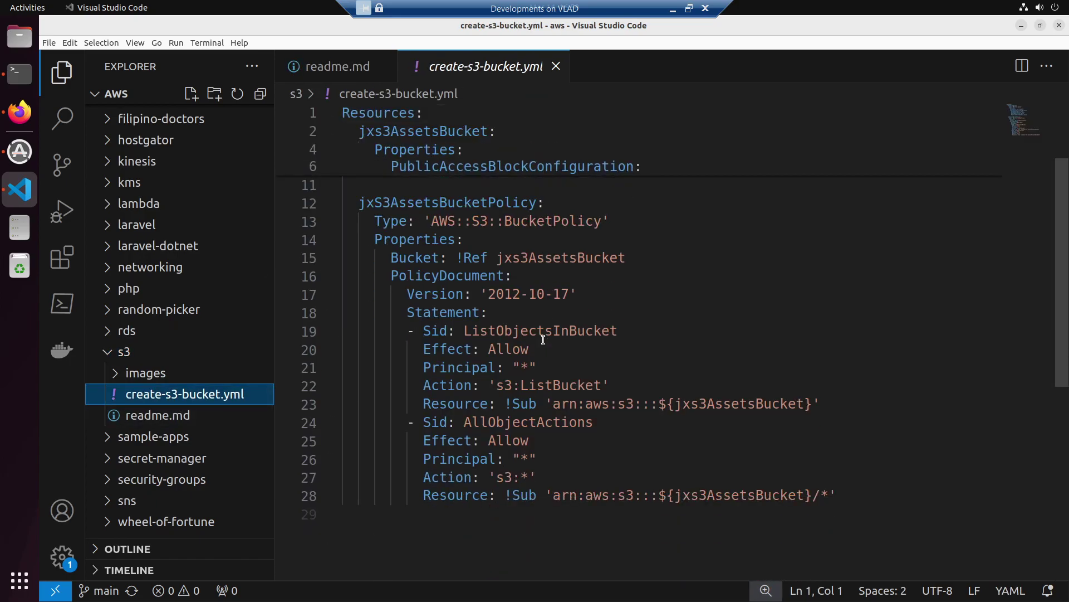
scroll(543, 339, "up", 2)
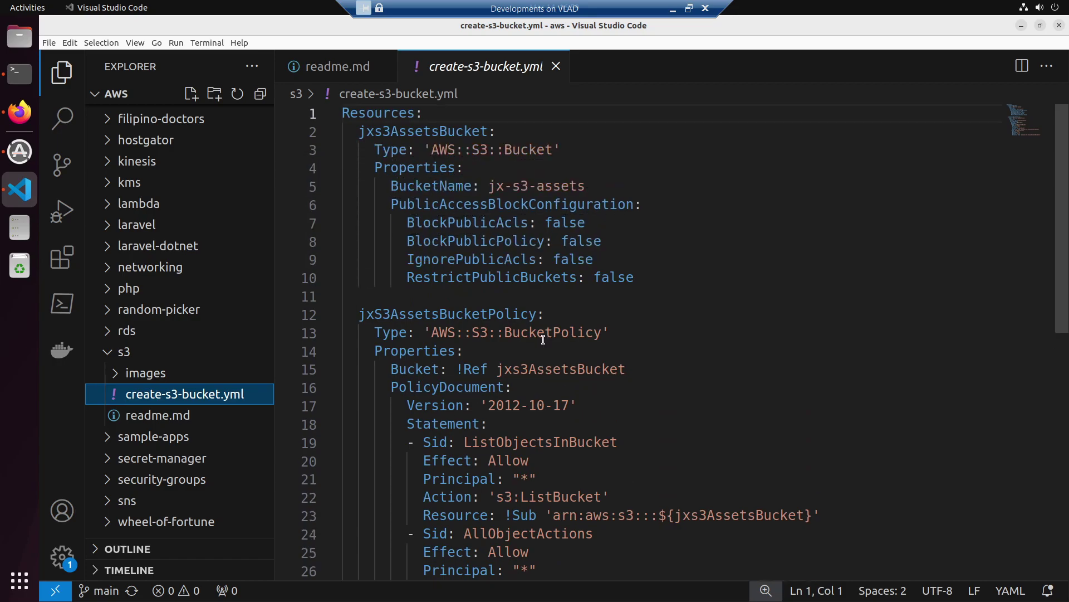
Step: Open readme.md in the s3 folder and look over its bucket commands and the surrounding folders
left_click(174, 415)
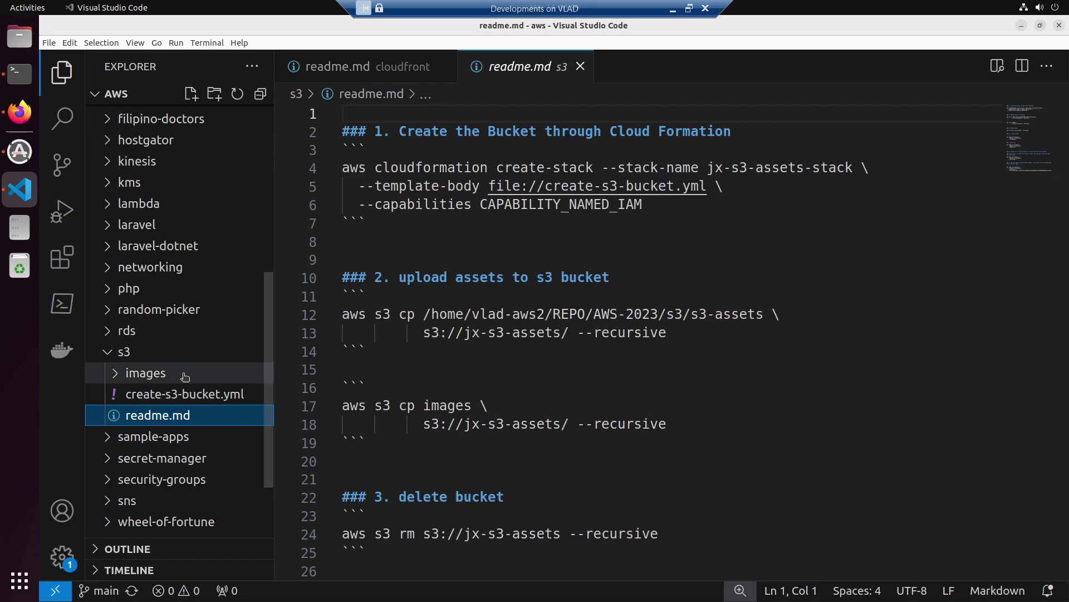
scroll(185, 377, "up", 1)
scroll(185, 377, "up", 1)
scroll(186, 377, "down", 5)
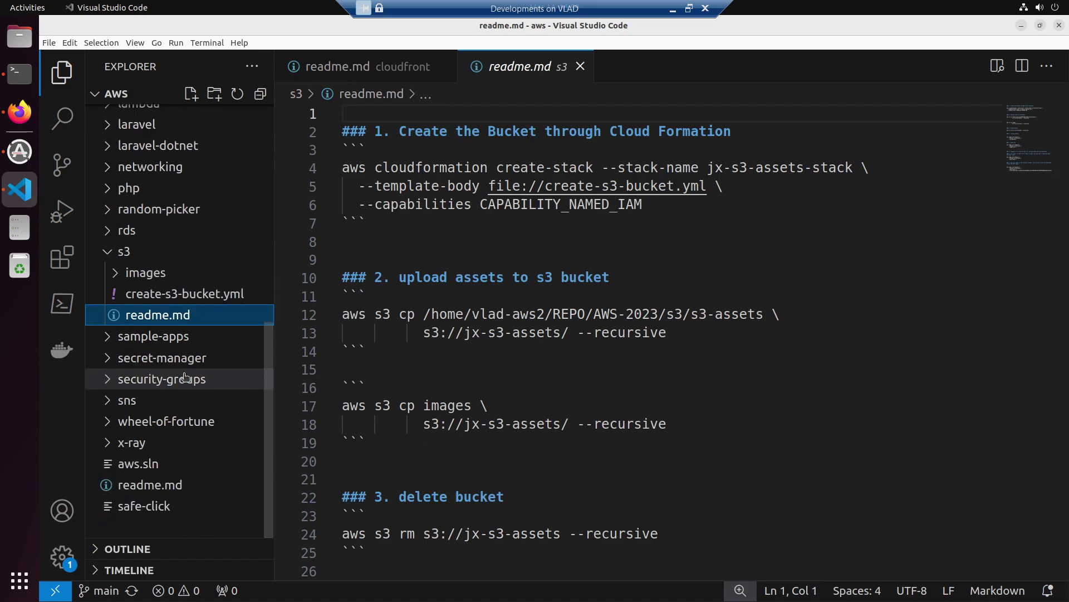
scroll(185, 377, "up", 3)
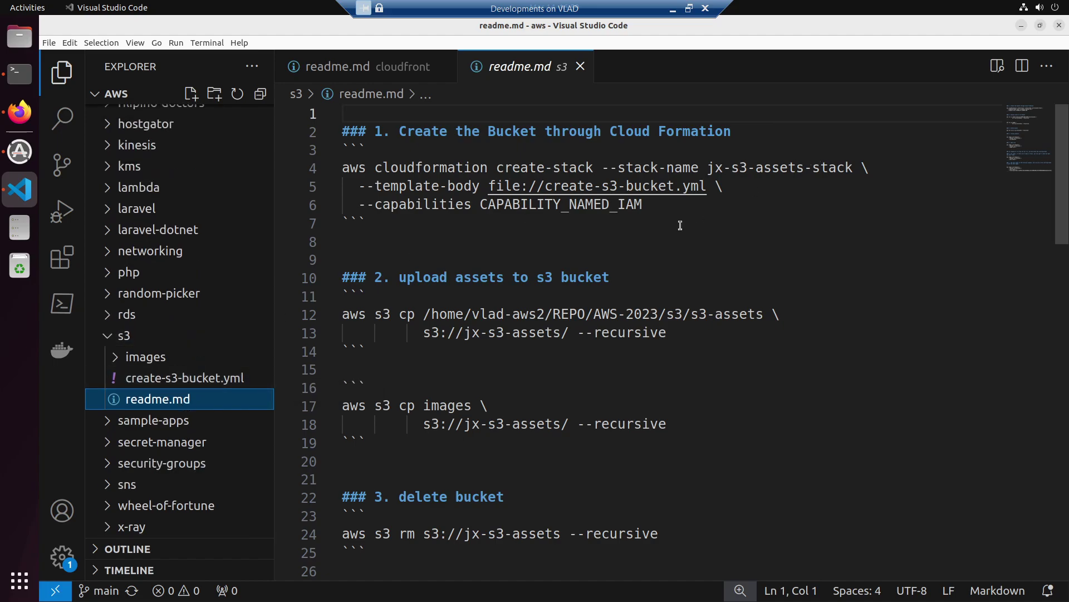
Step: Switch back to Firefox and open the Buckets list in Amazon S3
left_click(19, 111)
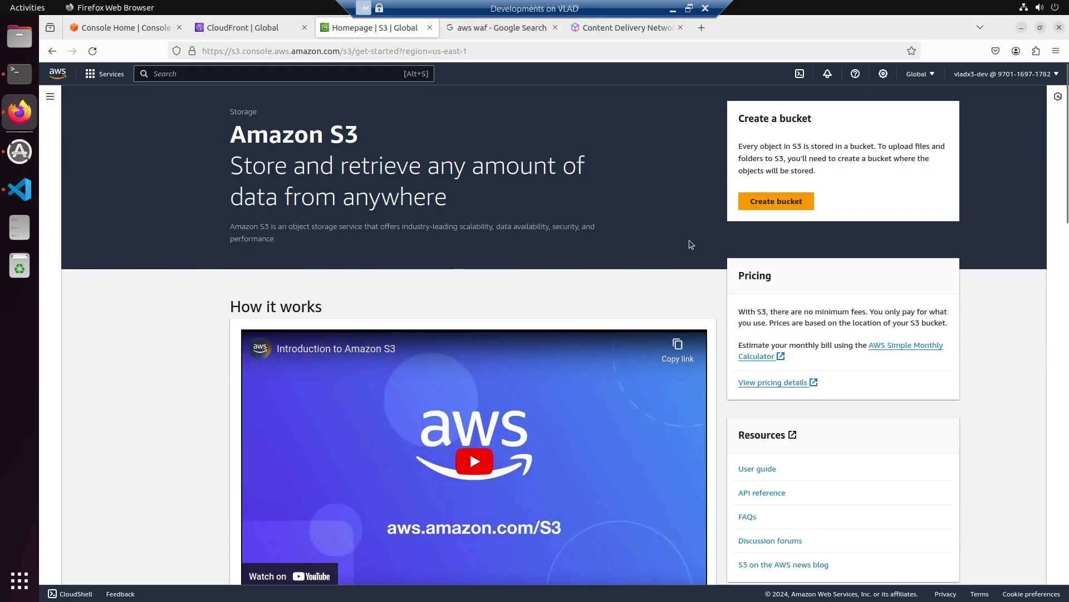
left_click(50, 96)
key("ctrl+plus")
key("ctrl+plus")
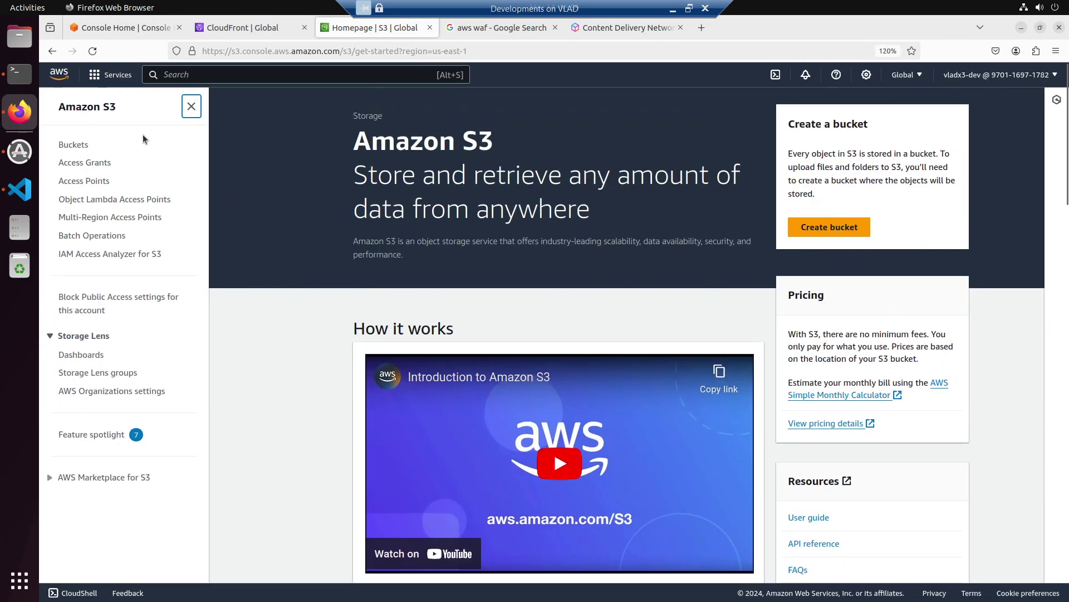
left_click(77, 153)
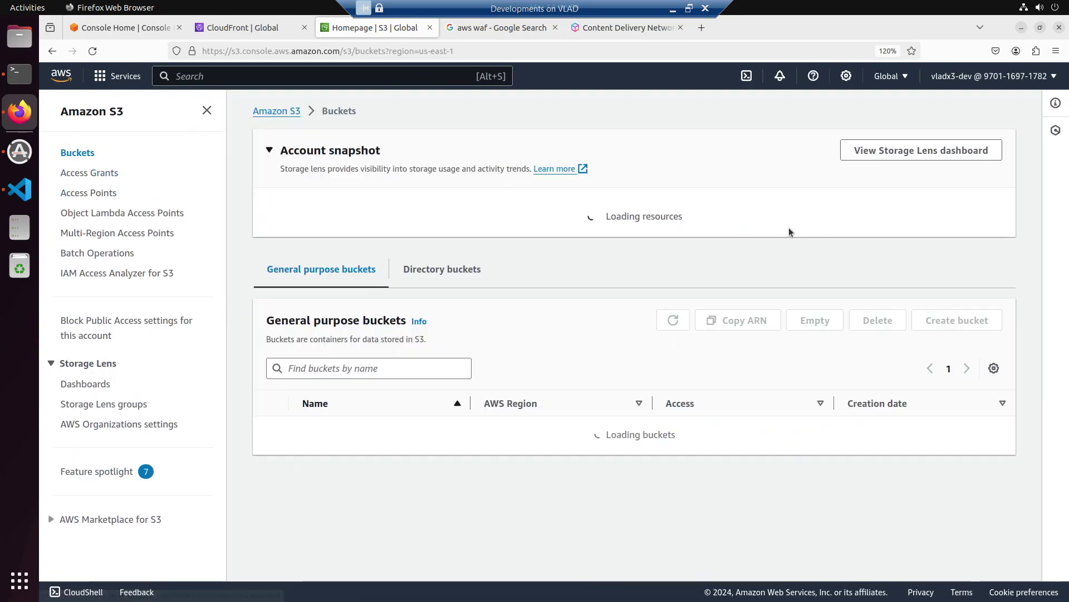
Step: Start a new general purpose bucket in us-east-1 and name it jx2024-s3bucket
left_click(957, 322)
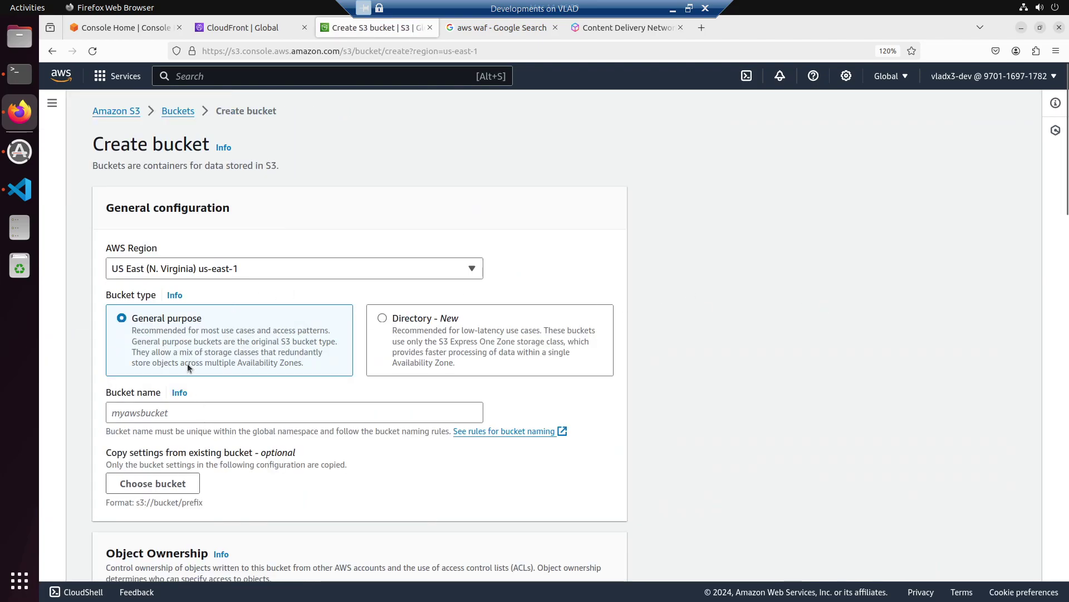
left_click(183, 411)
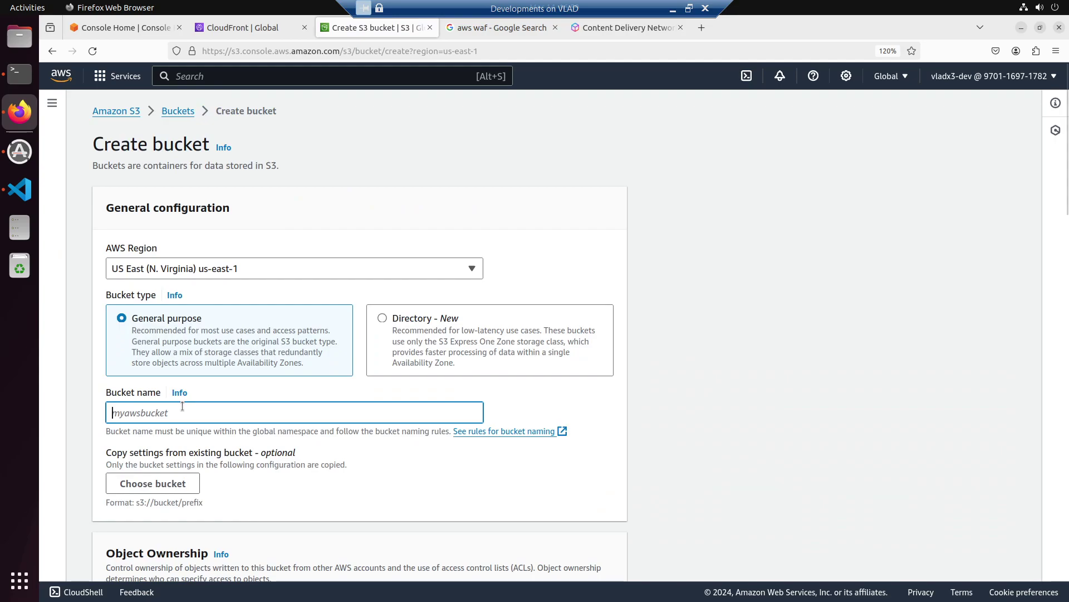
type("jx20")
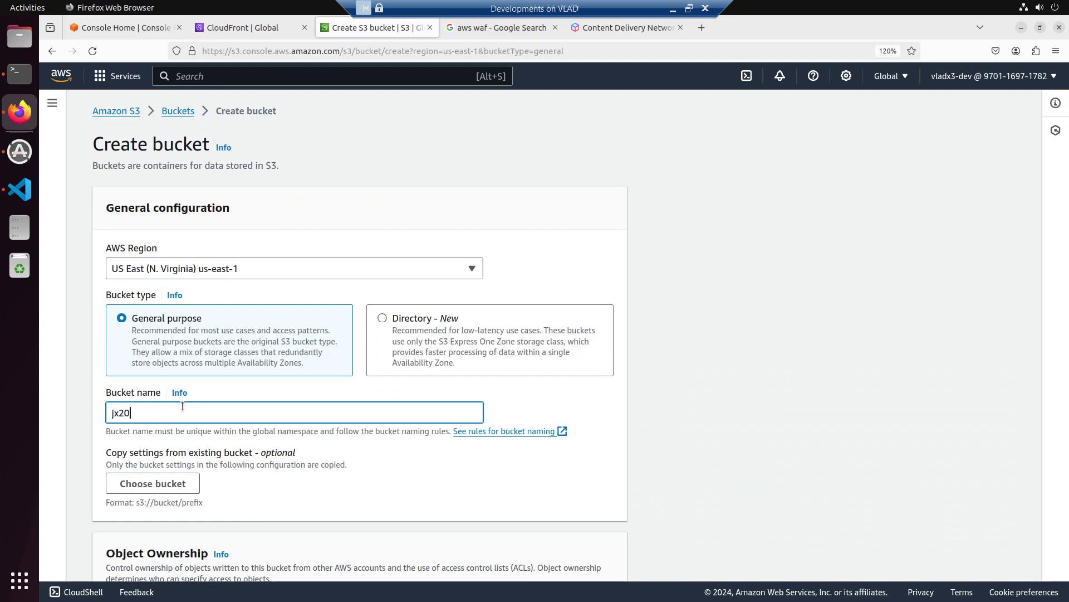
type("24-s3bucket")
key("ctrl+a")
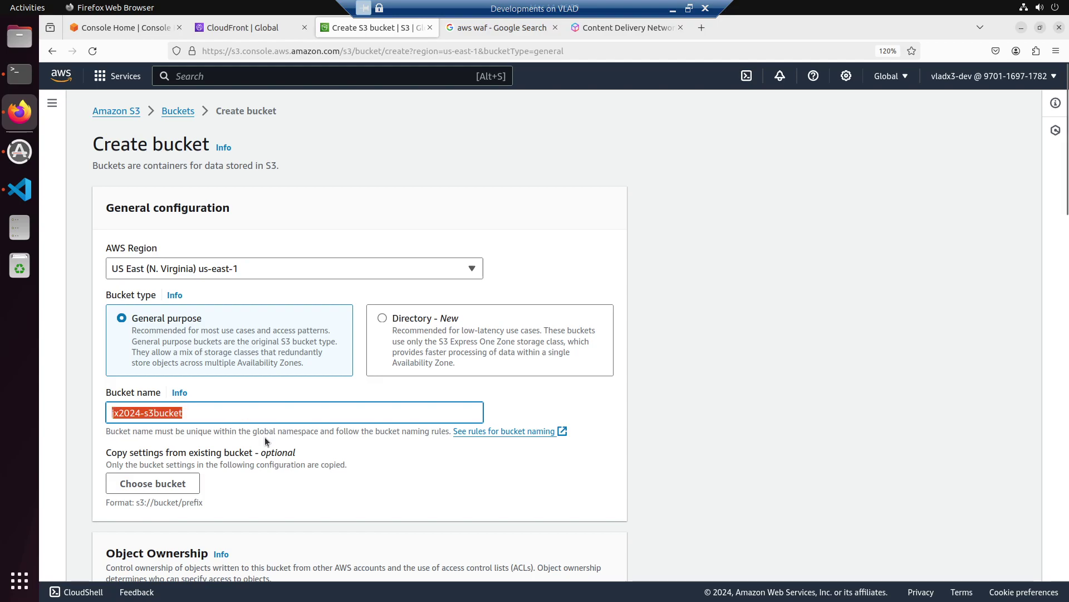
Step: Review the ownership, public access and versioning options and create the bucket with its default settings
scroll(197, 429, "down", 2)
scroll(240, 423, "down", 4)
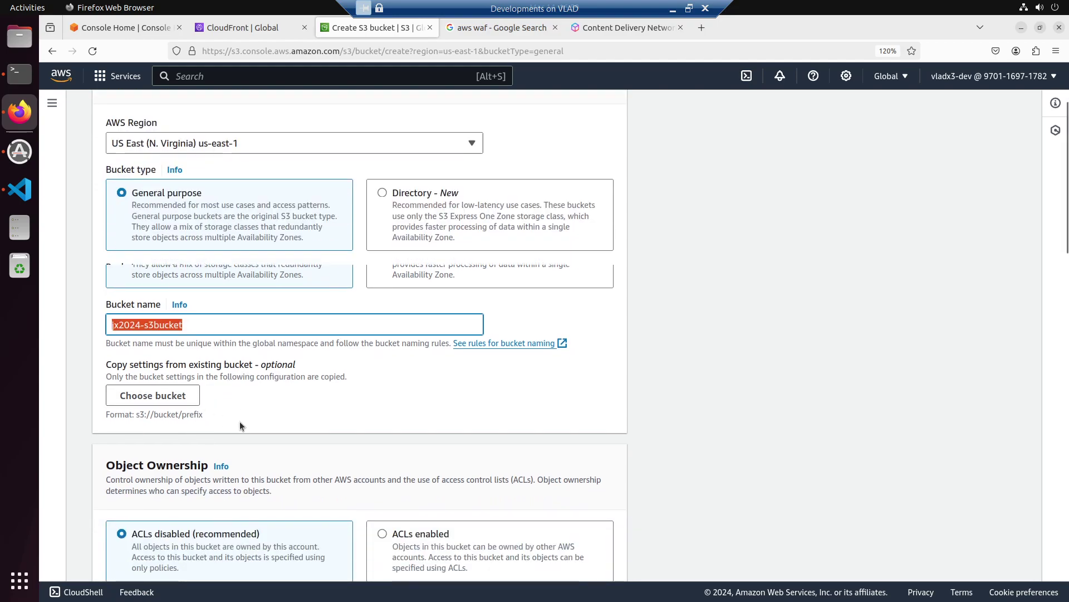
scroll(240, 427, "down", 3)
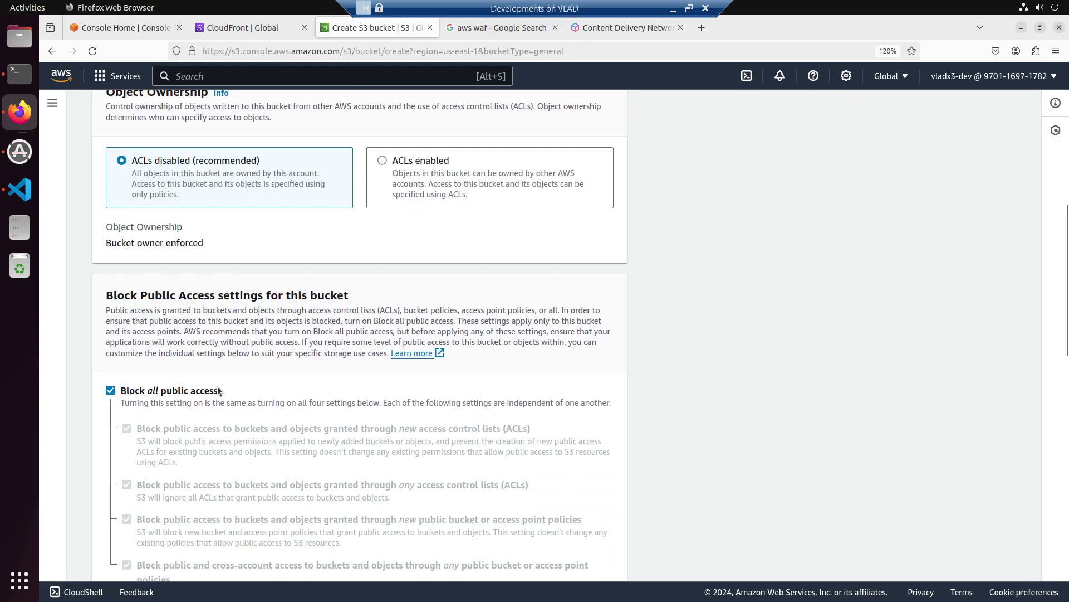
scroll(220, 390, "down", 7)
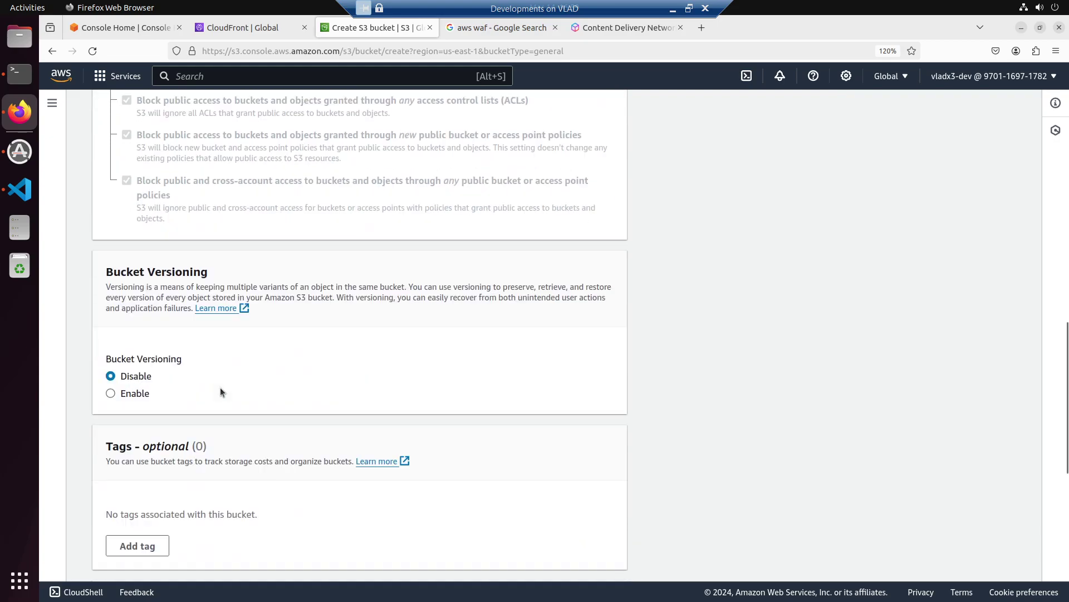
scroll(235, 440, "down", 7)
left_click(584, 556)
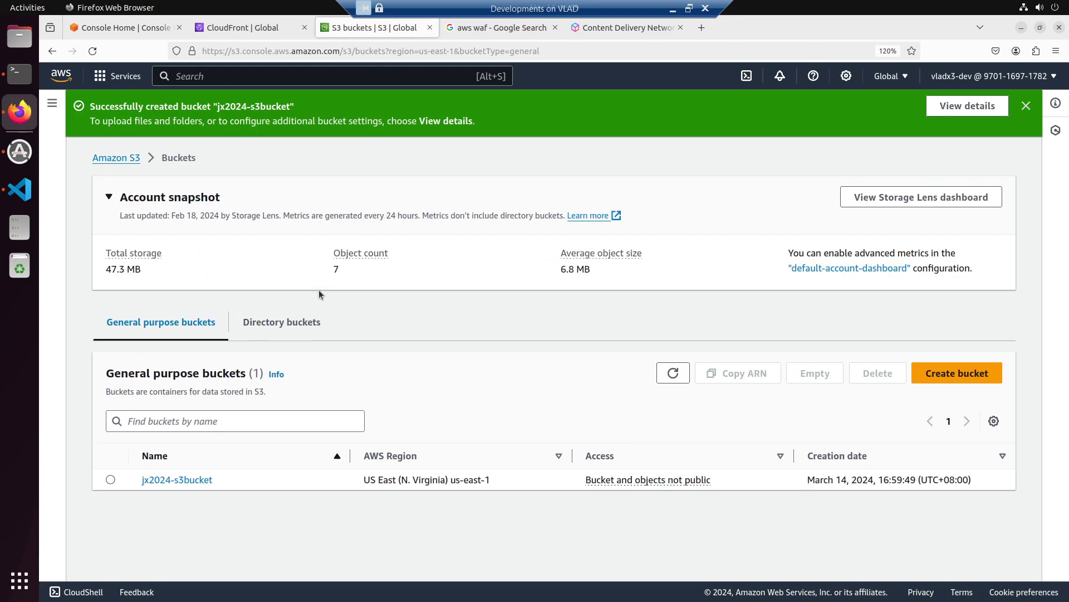
Step: Open the jx2024-s3bucket bucket and review its properties
left_click(177, 479)
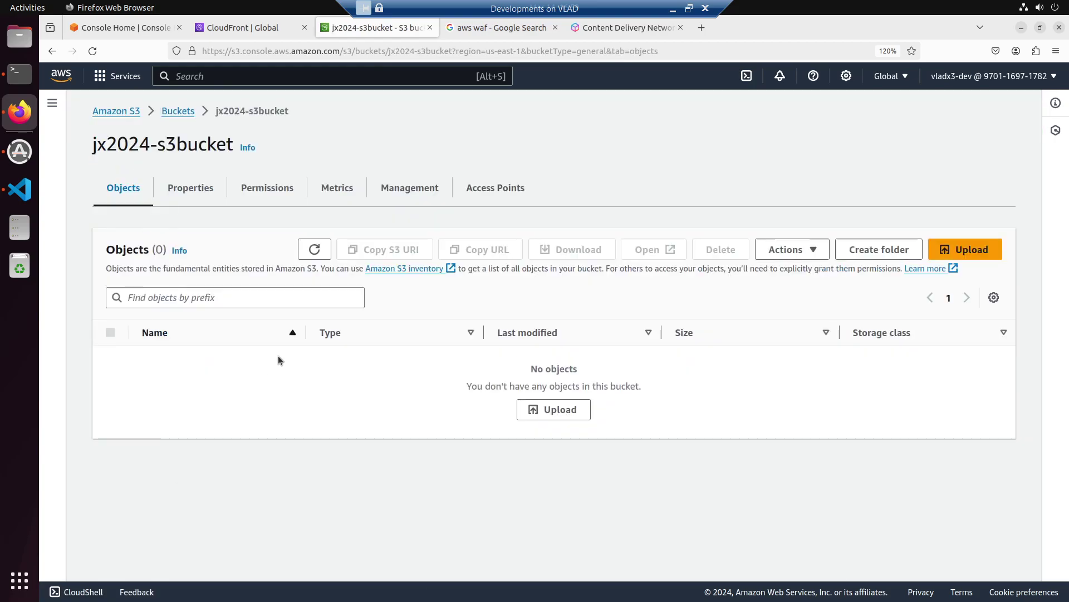
left_click(206, 184)
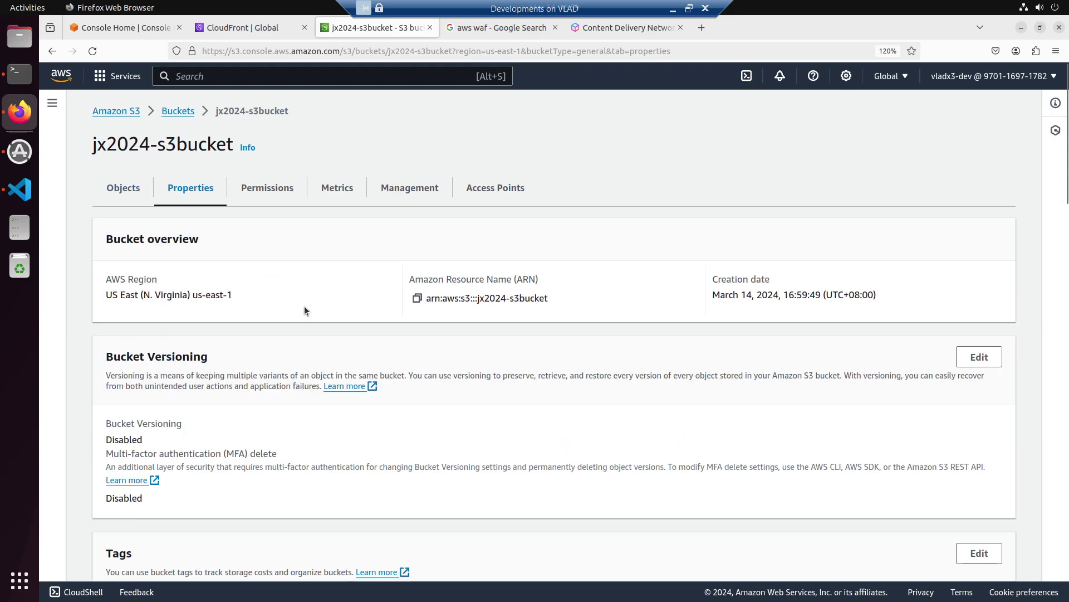
scroll(304, 305, "down", 3)
scroll(305, 311, "down", 5)
scroll(358, 281, "up", 7)
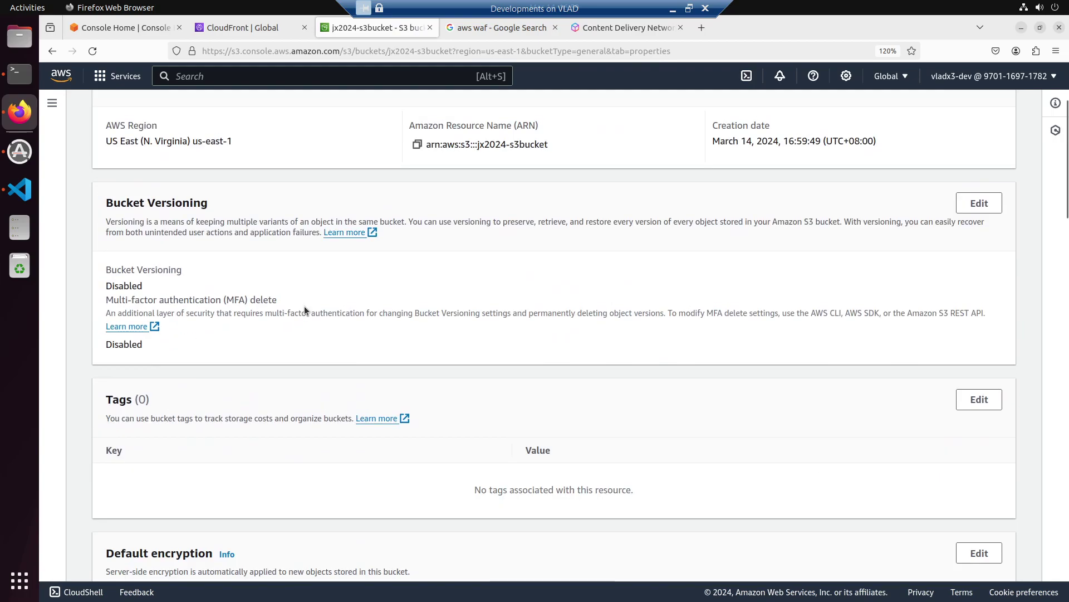
Step: Find the default encryption settings in the bucket's properties and examine the encryption type
key("ctrl+f")
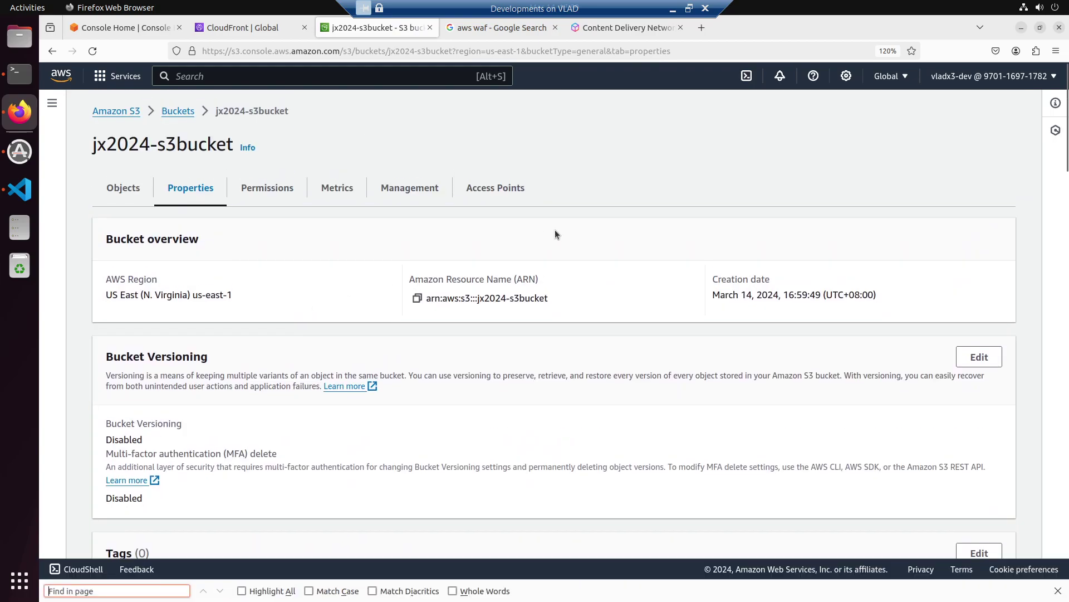
type("encry")
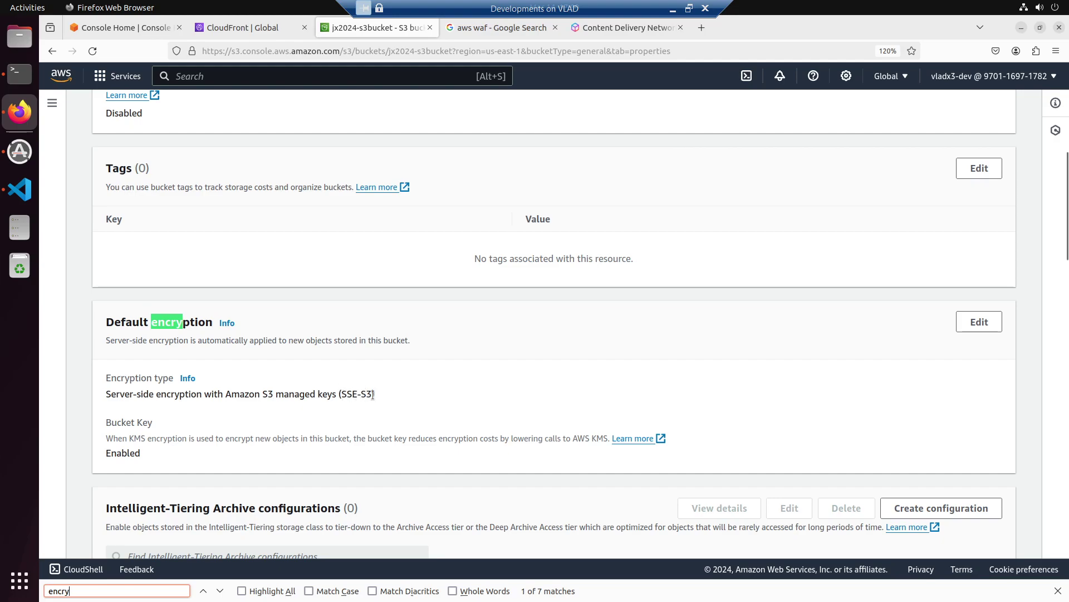
left_click_drag(373, 395, 334, 394)
scroll(365, 317, "up", 6)
Step: Show the bucket's objects and start an upload to jx2024-s3bucket
left_click(140, 191)
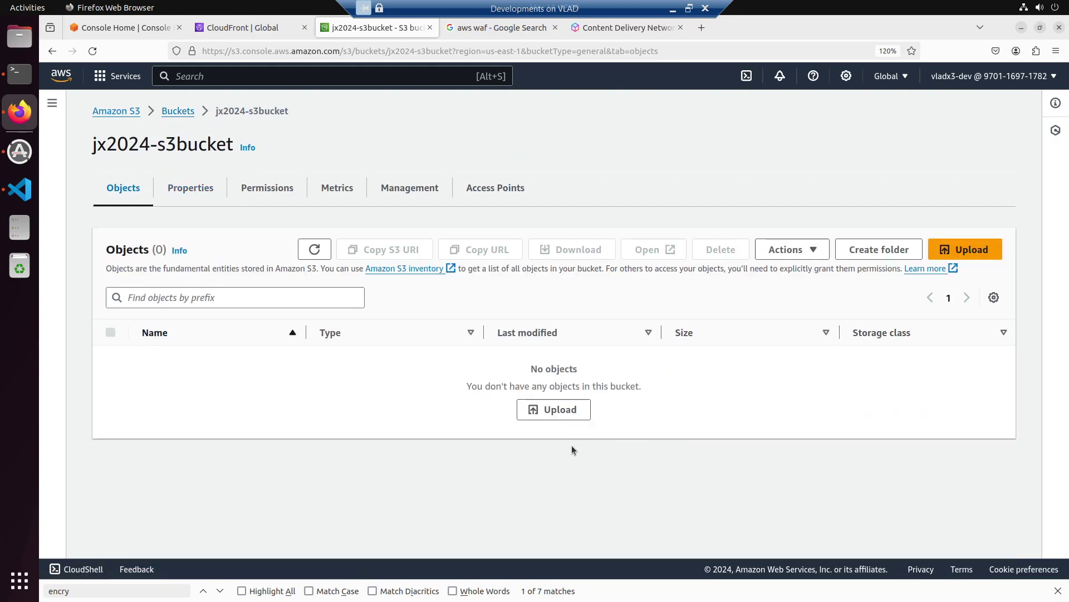
left_click(561, 410)
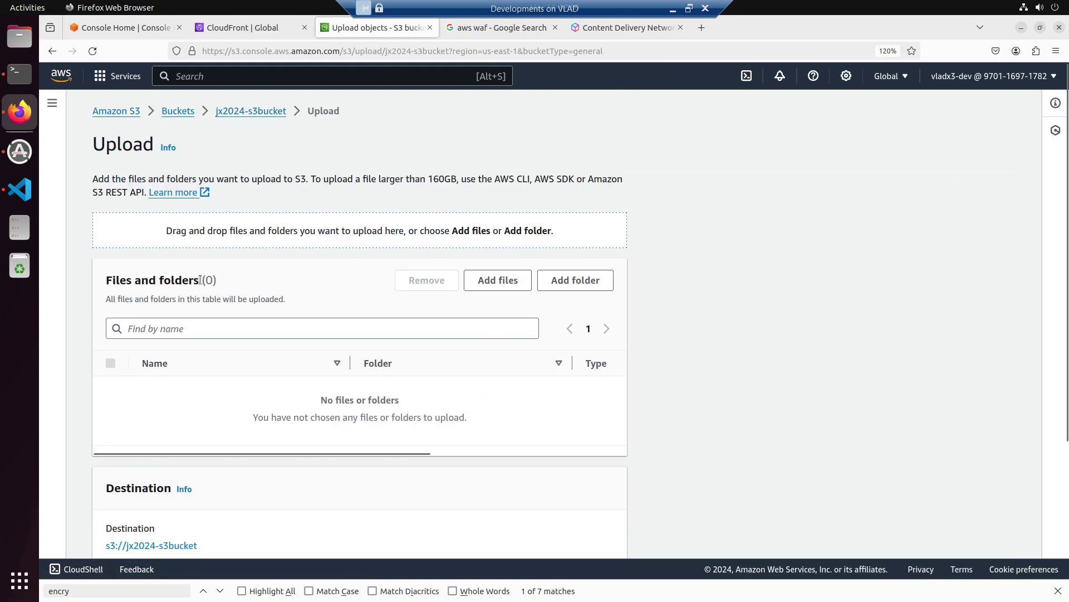
left_click(500, 283)
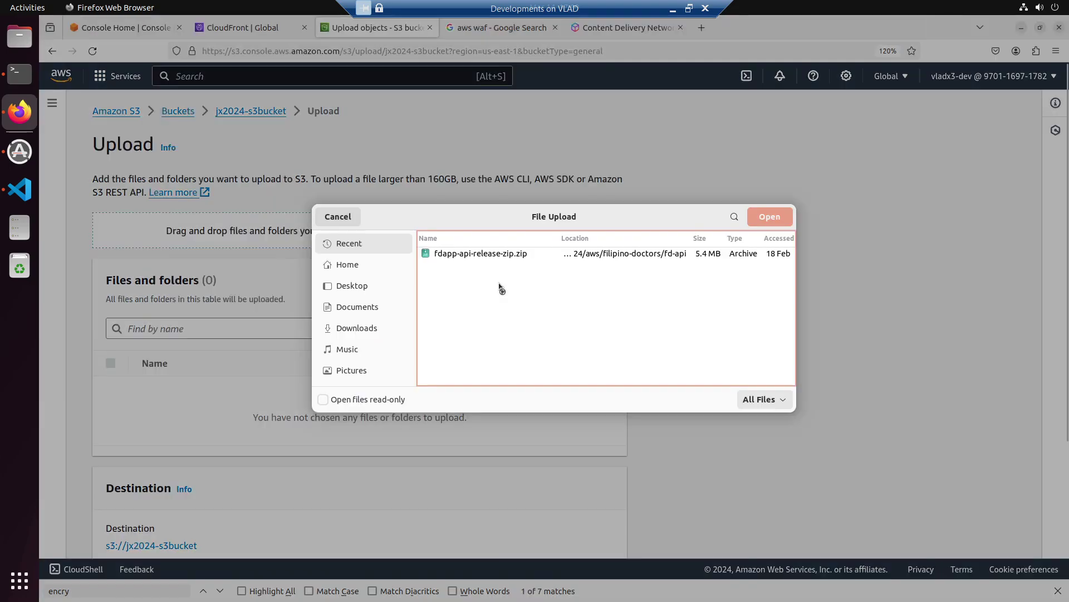
left_click(348, 263)
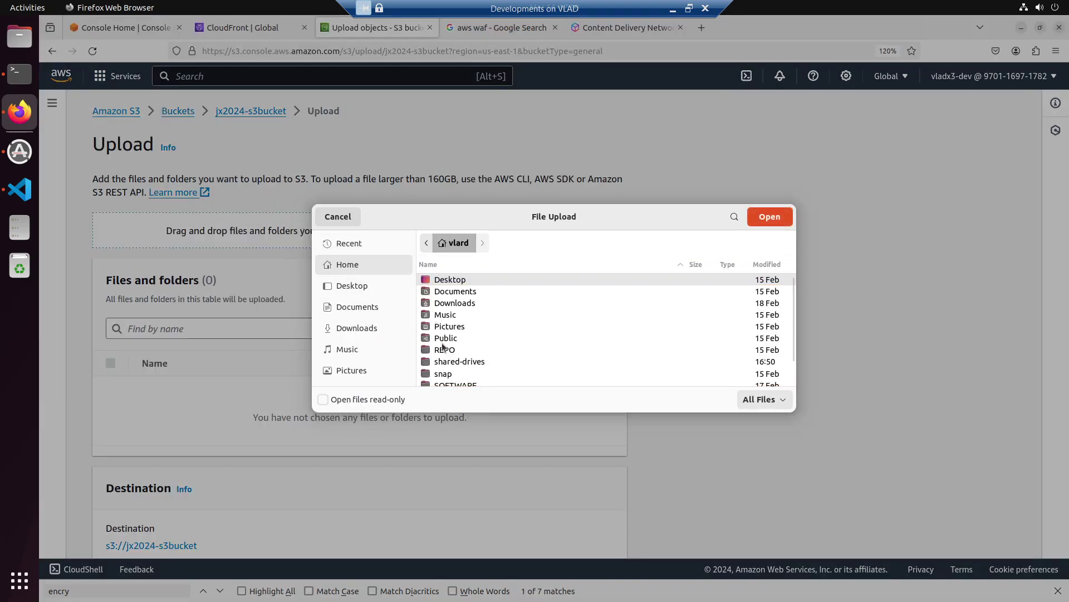
double_click(443, 316)
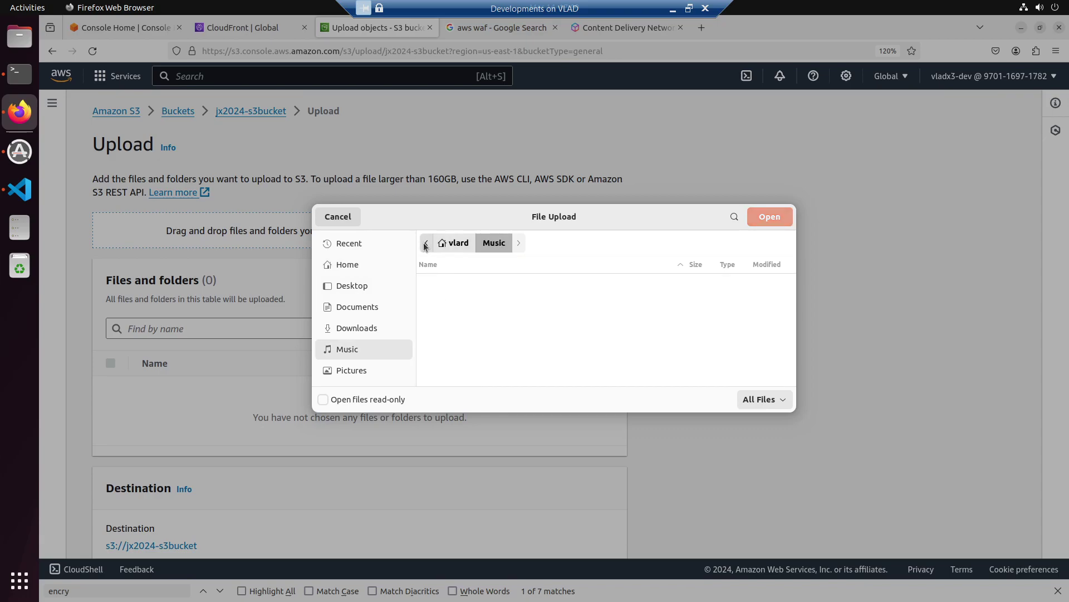
left_click(342, 218)
Step: Open Google in a new browser tab and search for unsplash
left_click(654, 31)
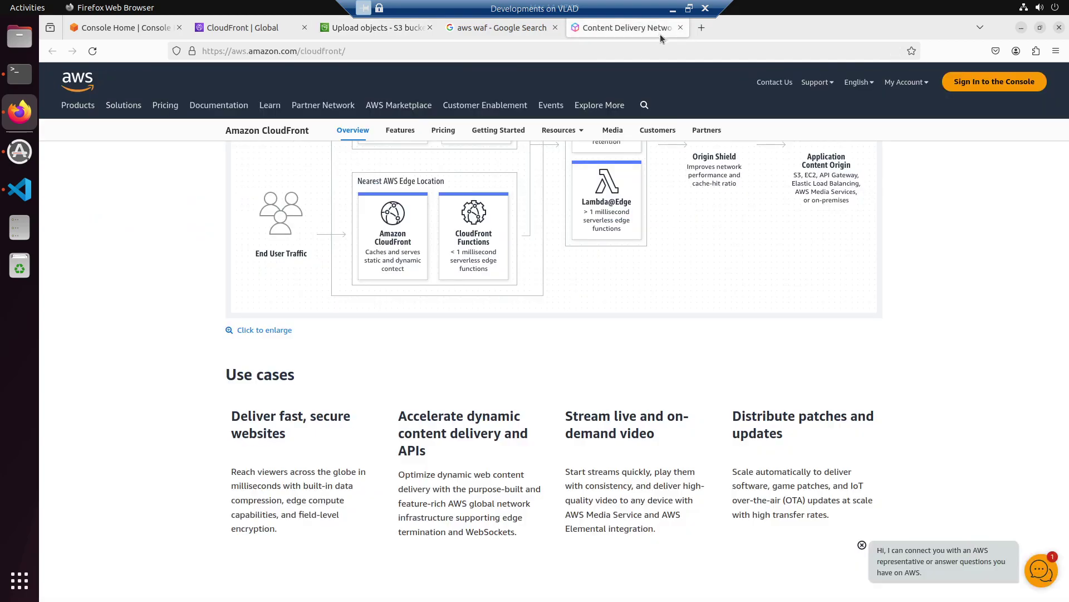
left_click(700, 29)
type("google")
key("Return")
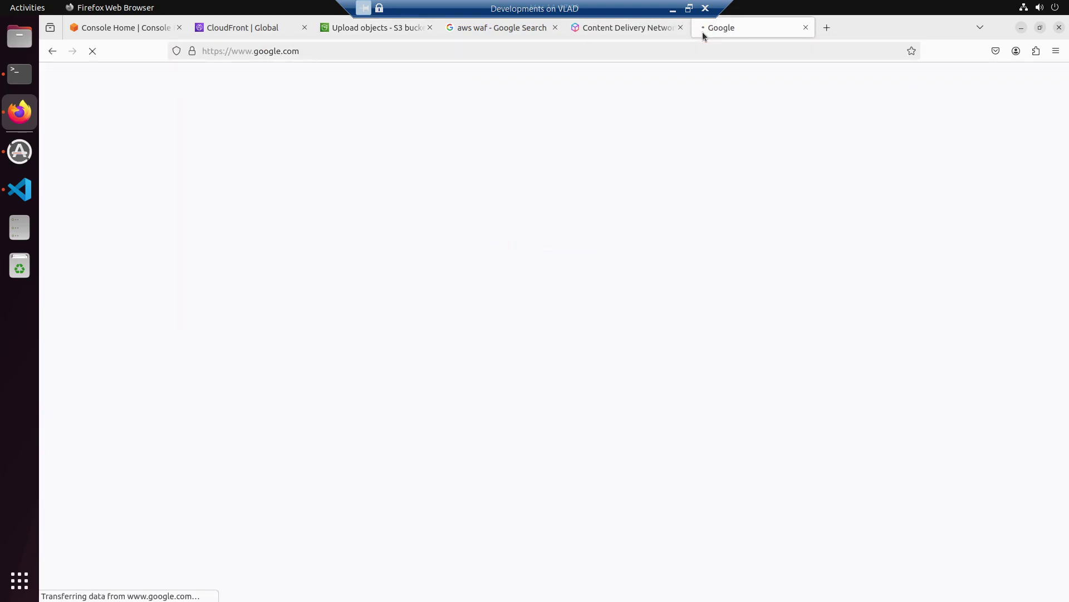
type("unsplash")
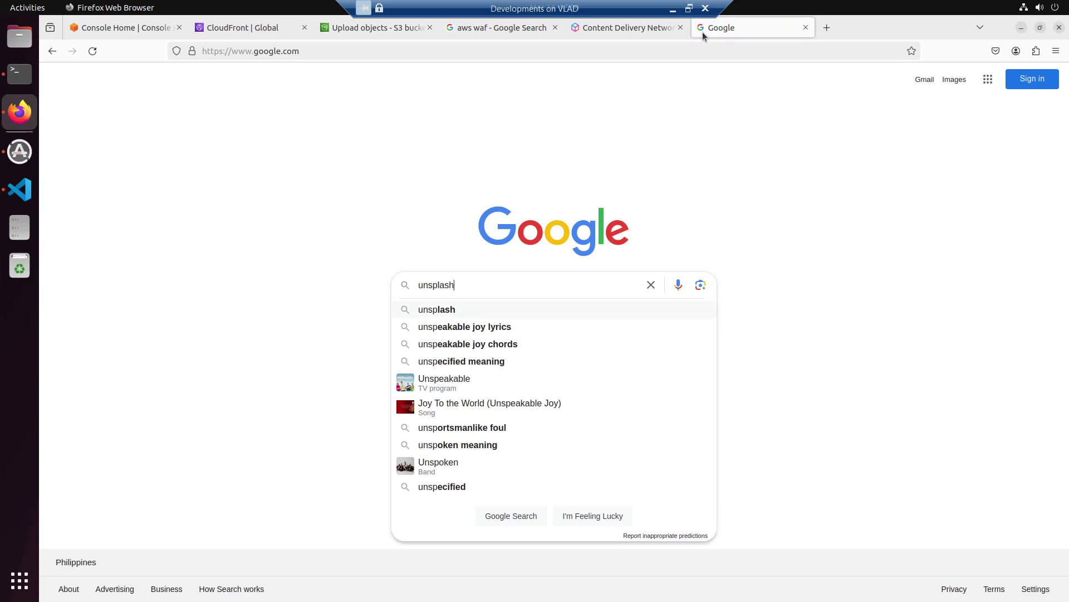
key("Return")
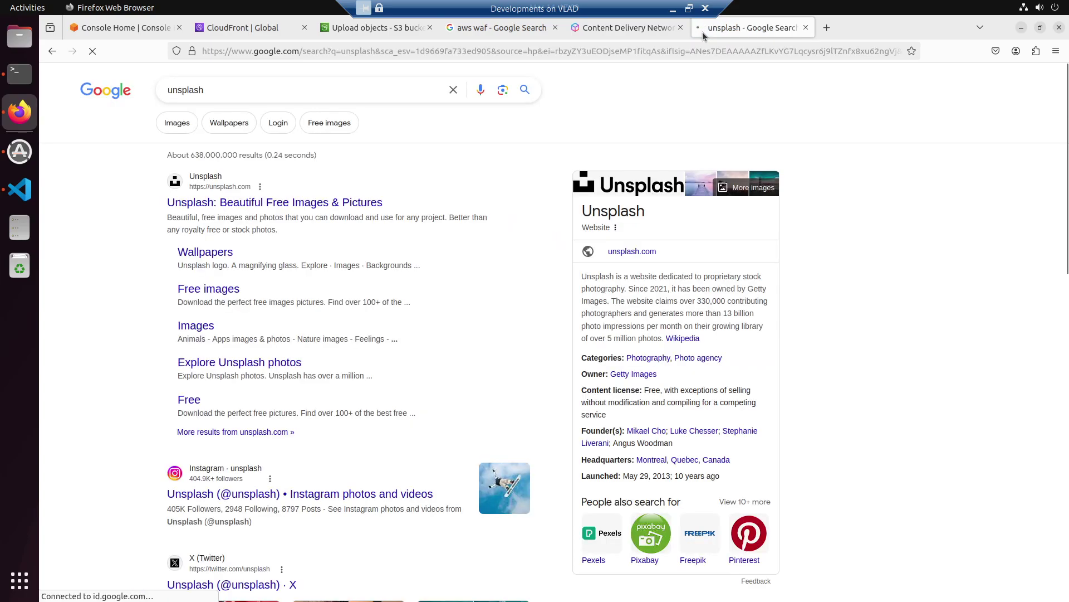
Step: Show the image results for unsplash and open the Stunning Landscape Pictures source page on Unsplash in a new tab
left_click(181, 125)
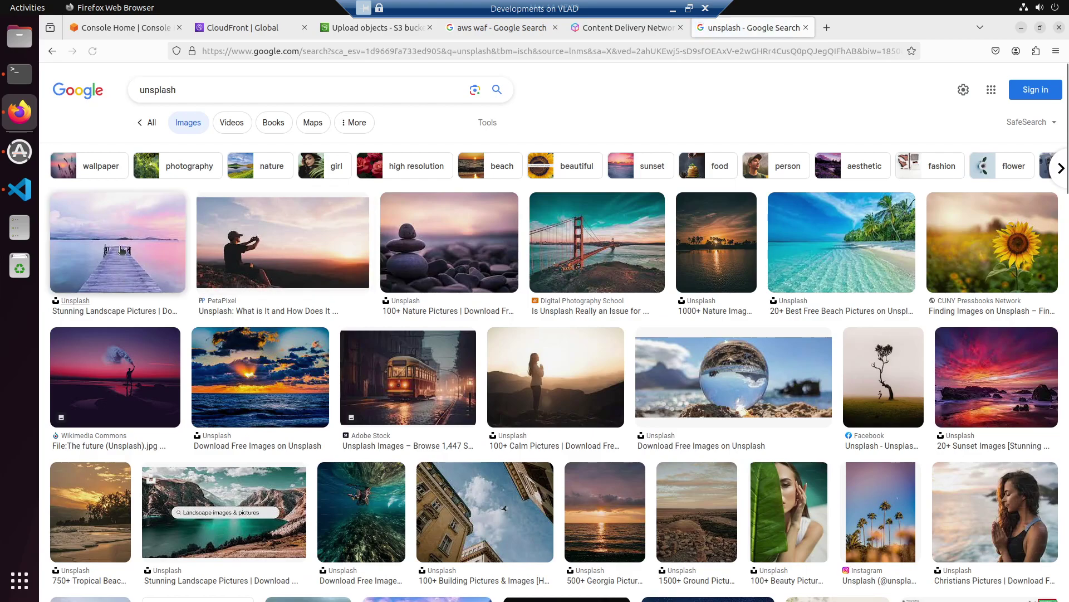
left_click(122, 249)
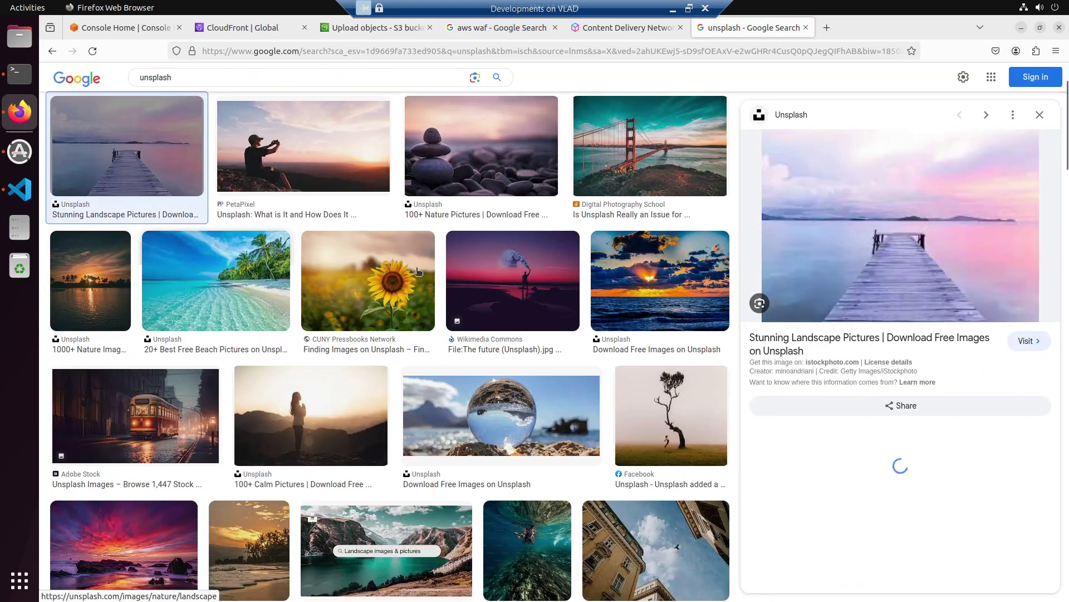
right_click(872, 250)
left_click(888, 240)
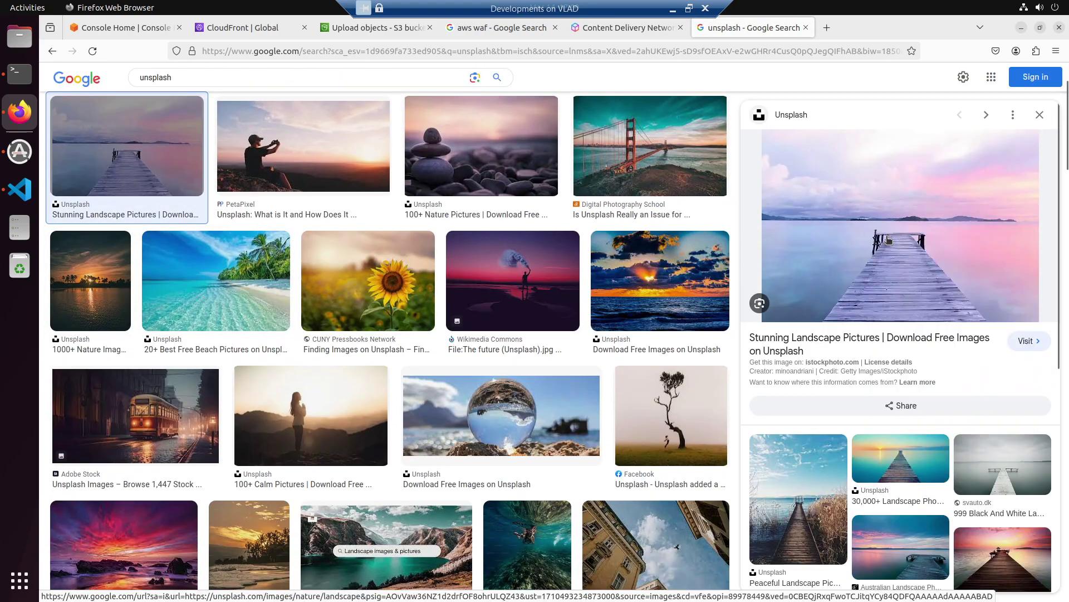
left_click(872, 31)
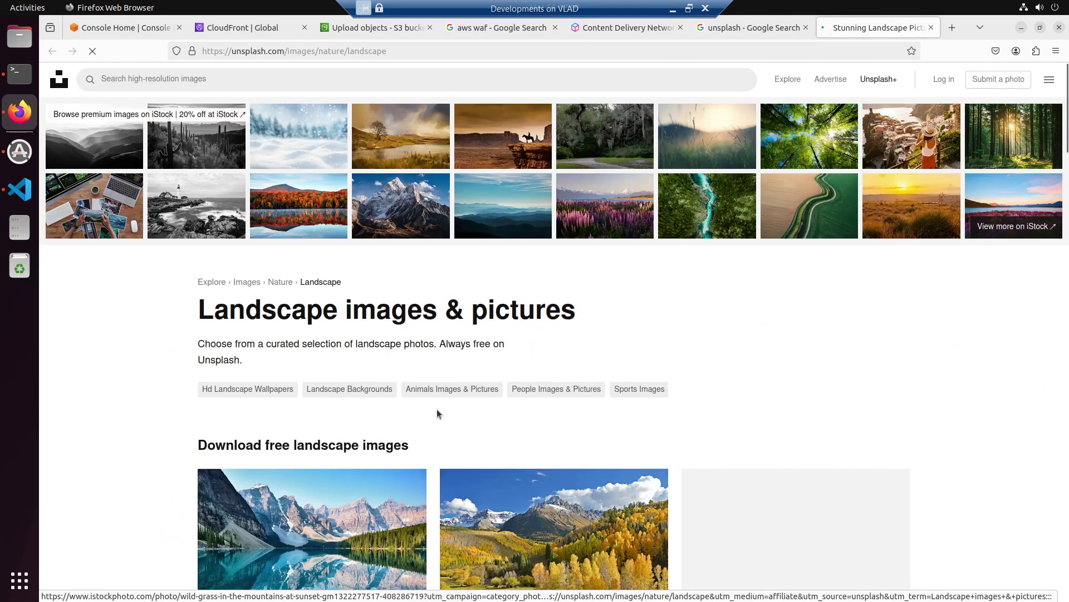
Step: Open the free landscape photo of the mountains reflected in a lake and download it
scroll(435, 406, "down", 3)
left_click(365, 392)
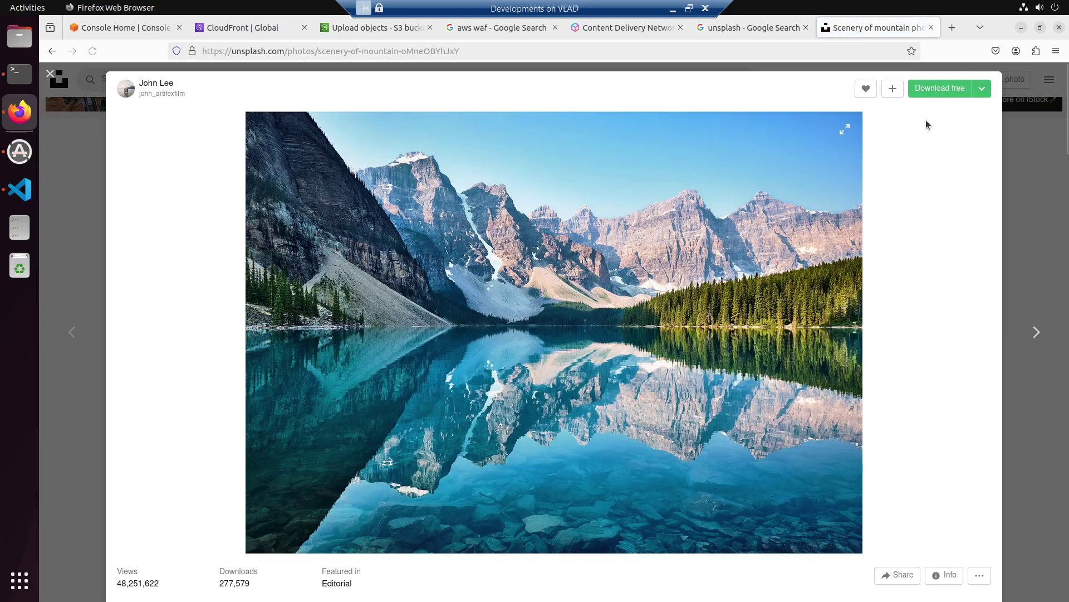
left_click(940, 88)
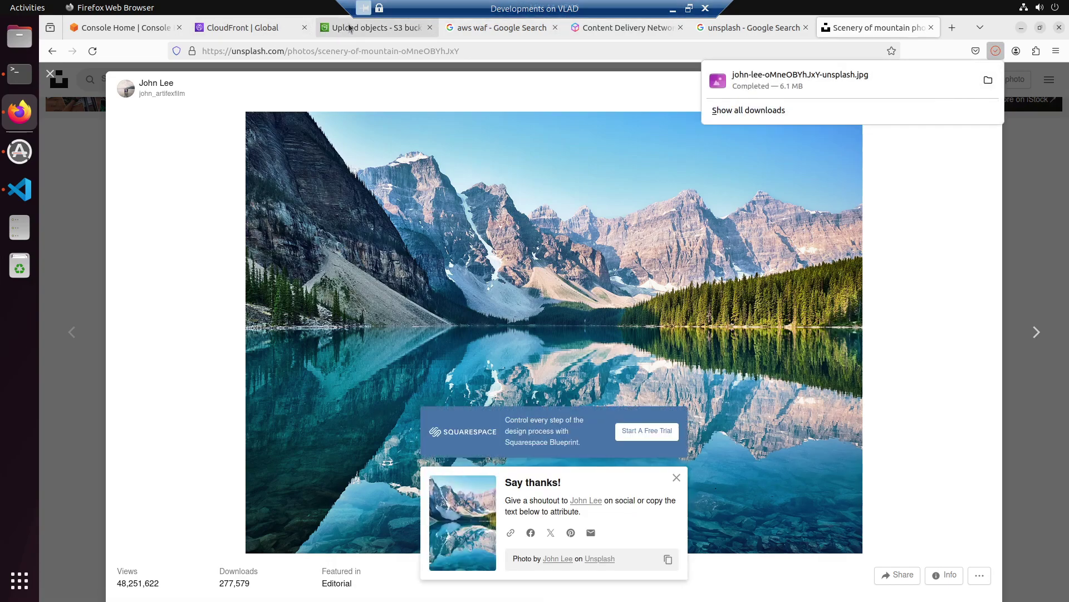
Step: Return to the S3 upload page, add the Unsplash photo from the Downloads folder and upload it to jx2024-s3bucket
left_click(374, 28)
left_click(473, 282)
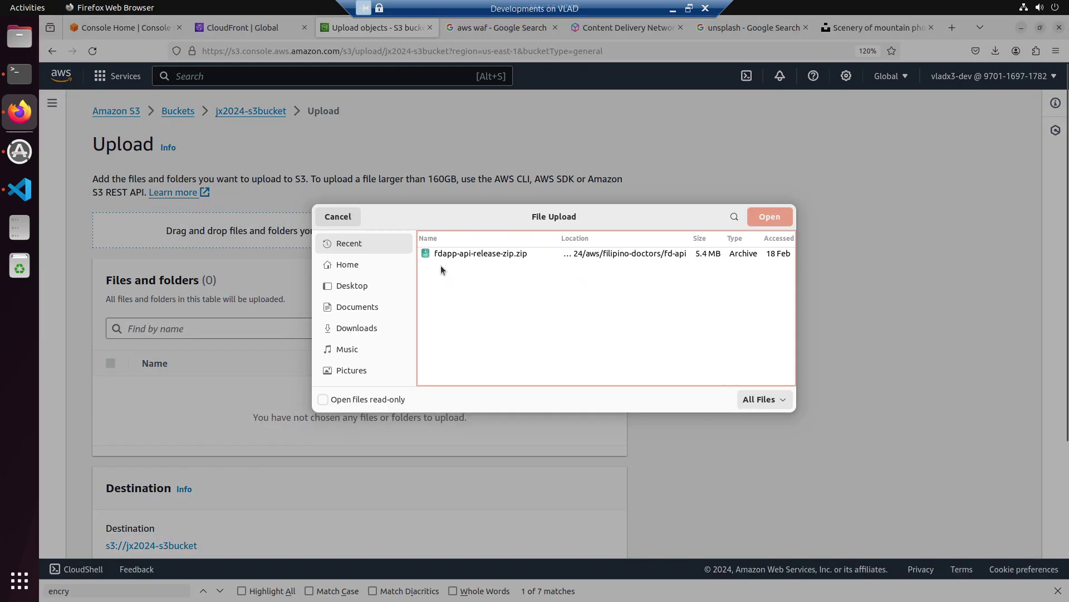
left_click(349, 327)
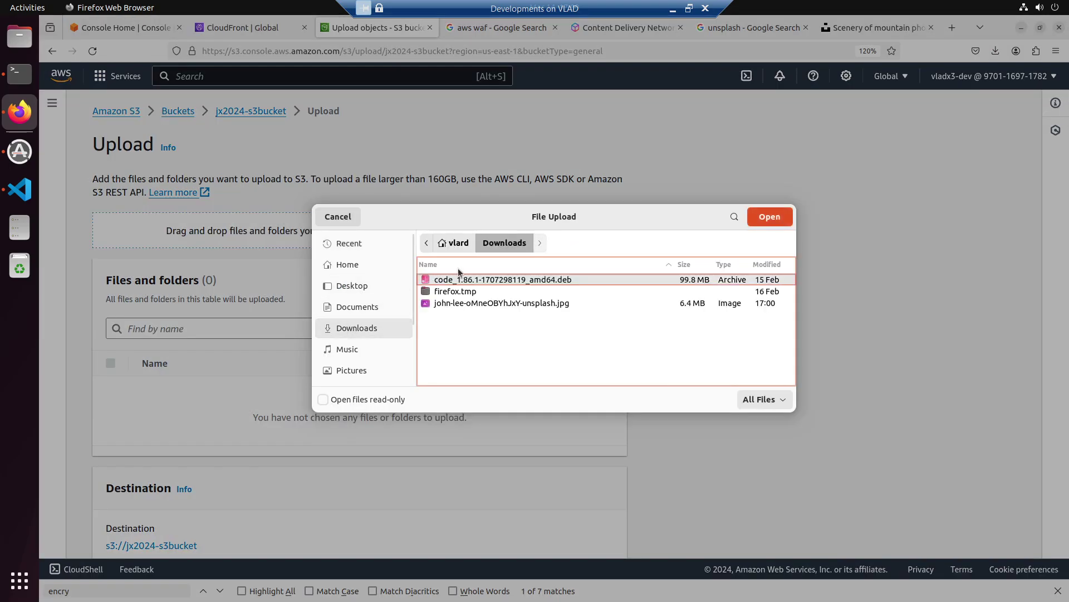
left_click(453, 304)
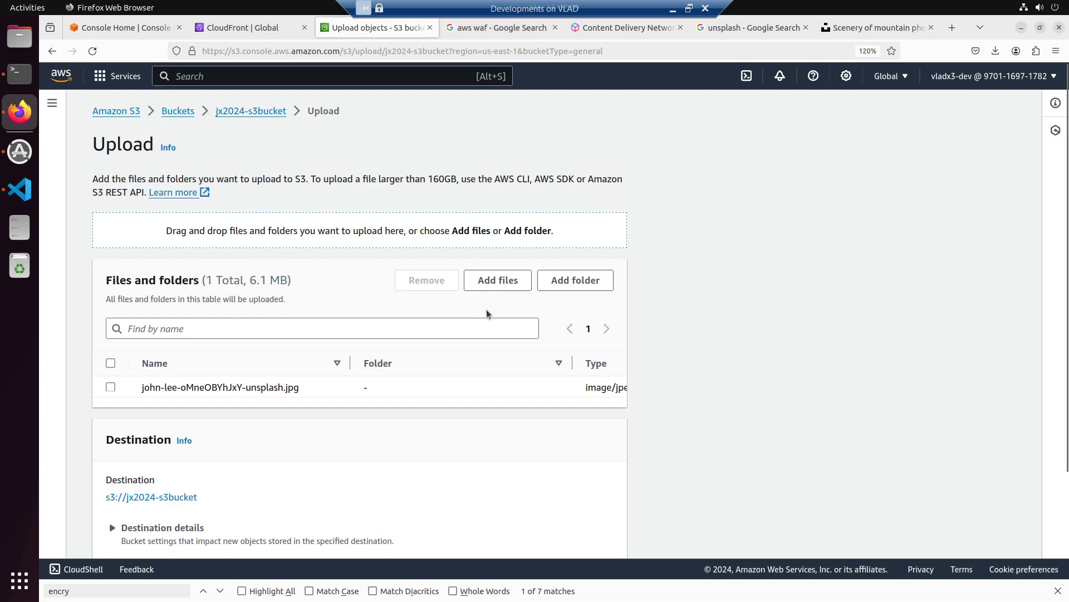
scroll(390, 309, "down", 3)
left_click(594, 533)
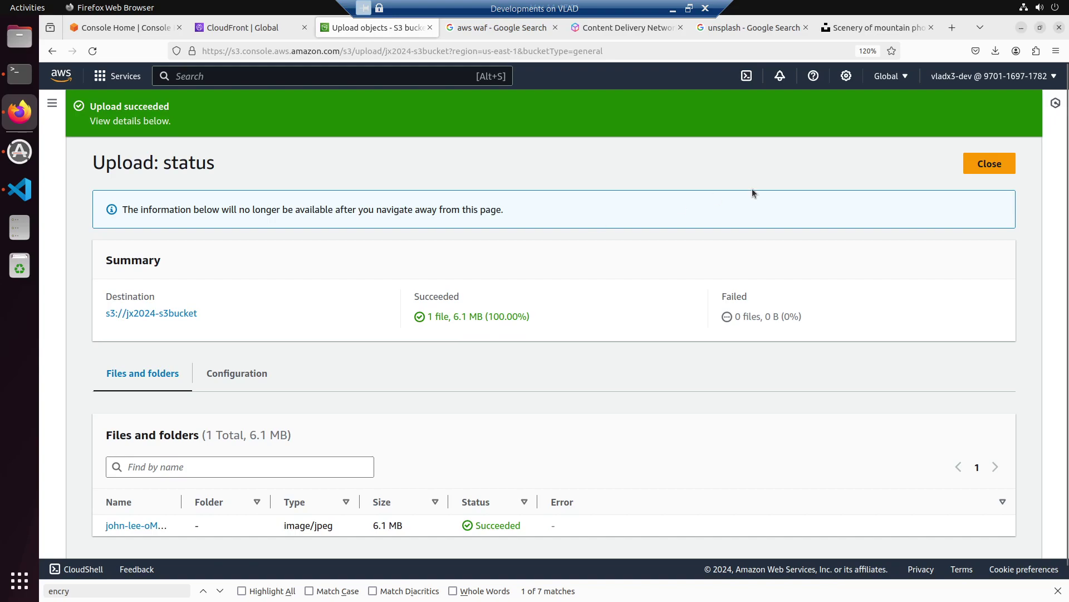
Step: Open the uploaded photo's object details and check its Object URL in a separate tab, closing that tab after viewing
left_click(132, 527)
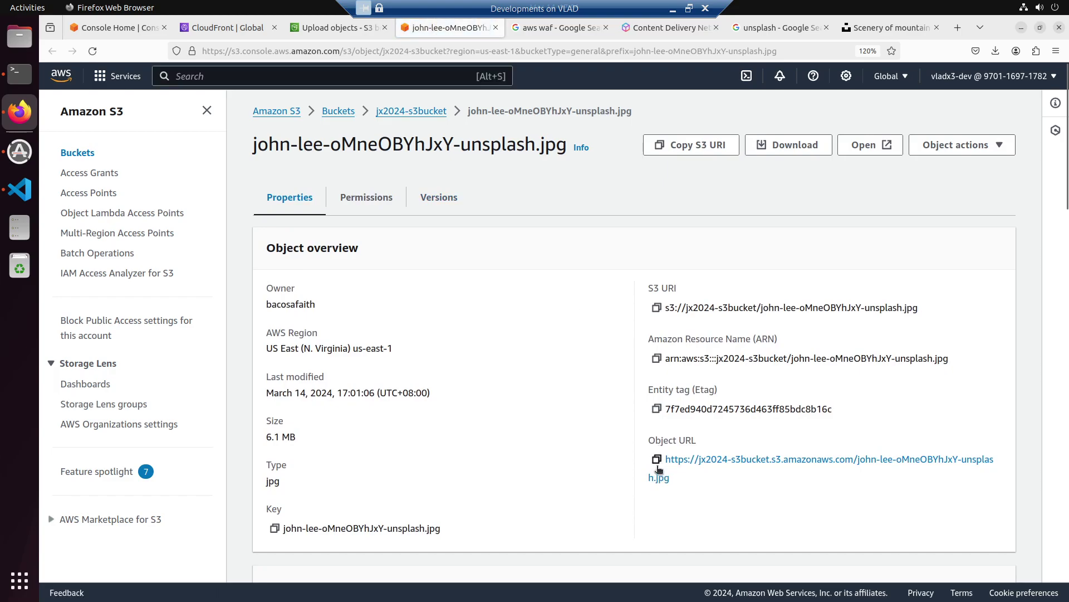
right_click(672, 464)
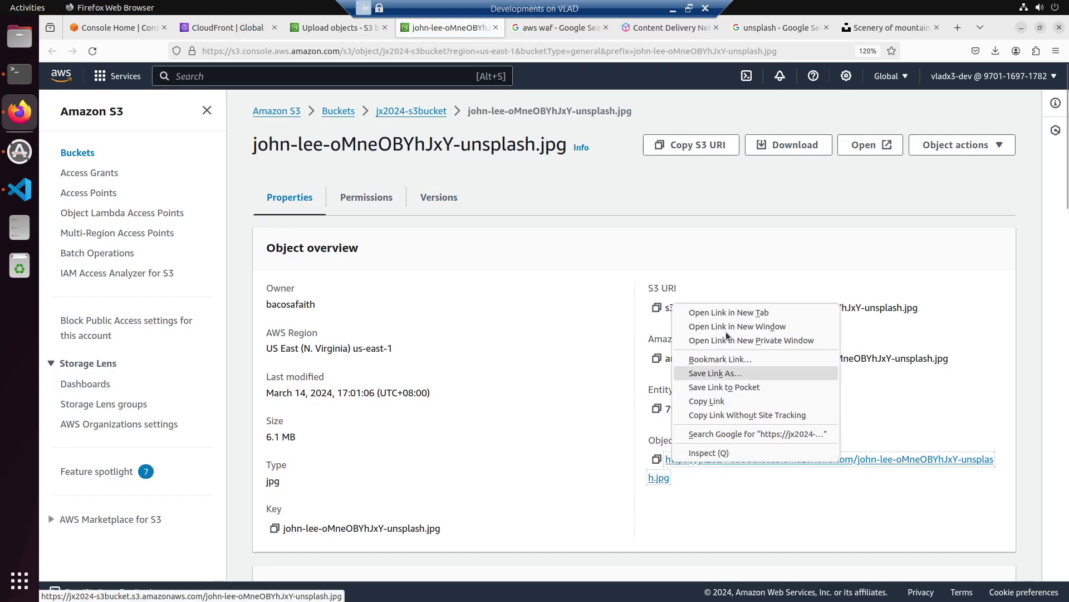
left_click(733, 311)
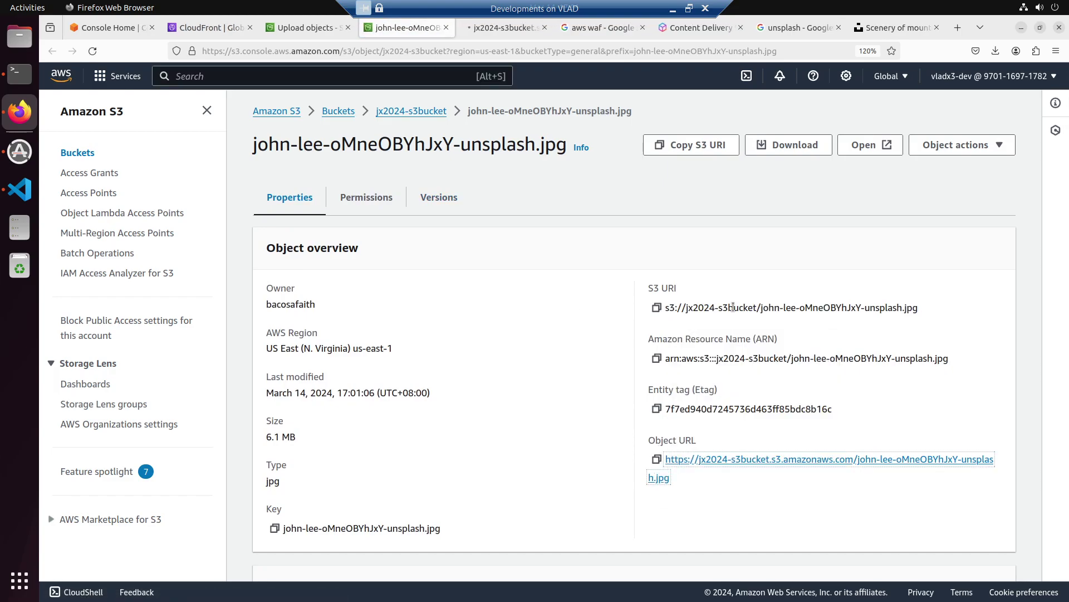
left_click(478, 28)
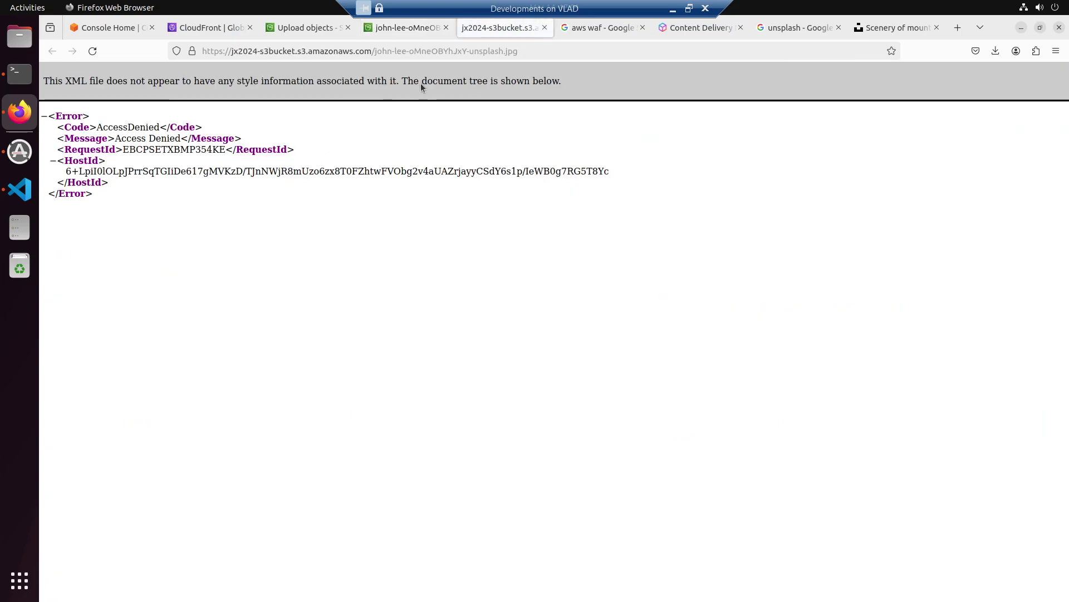
left_click(544, 27)
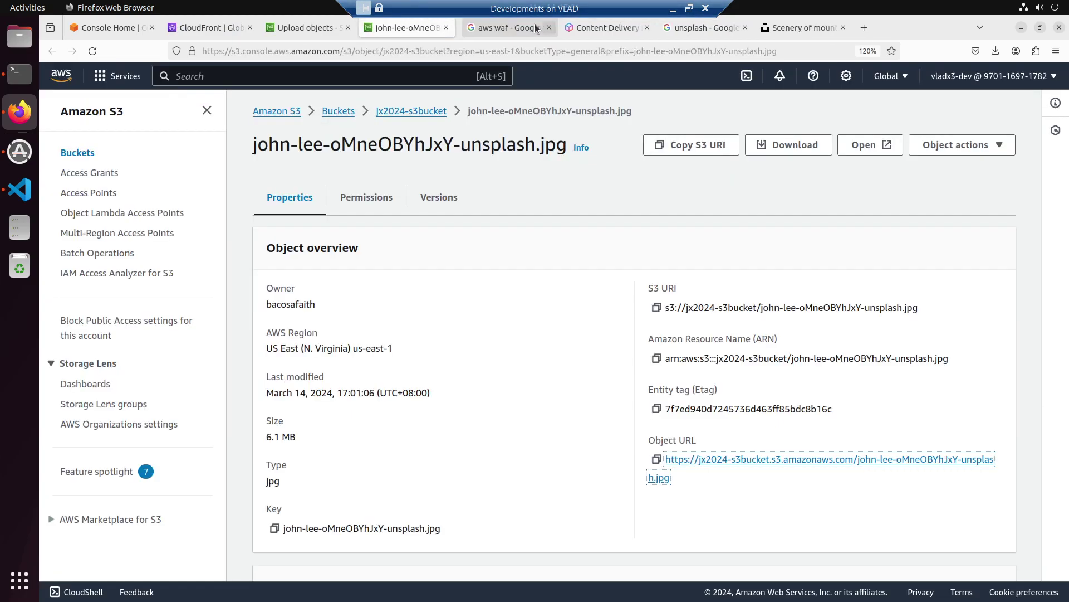
left_click(336, 30)
left_click(423, 30)
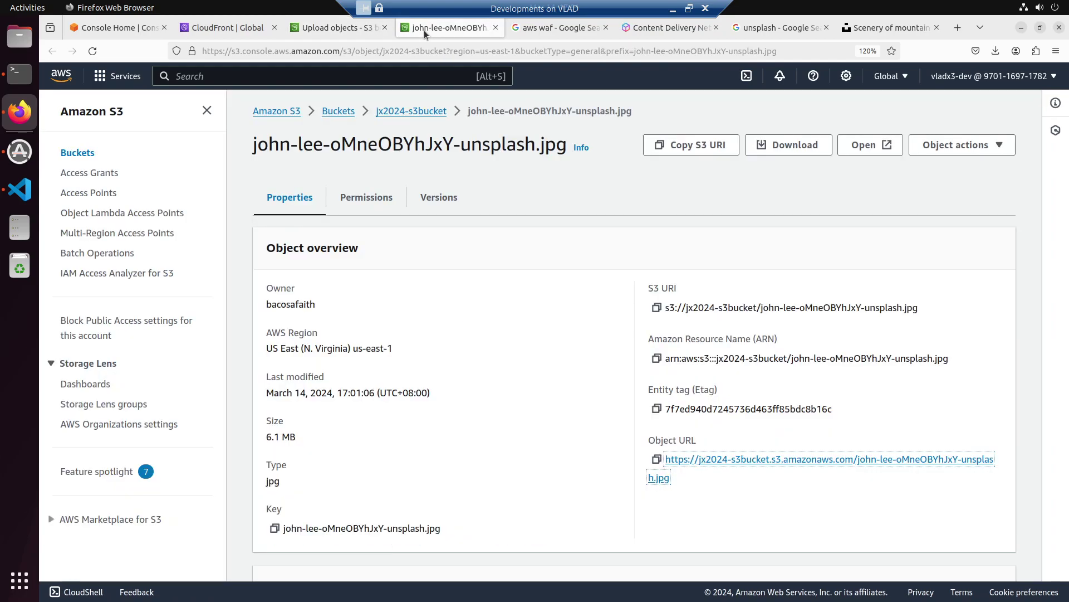
left_click(339, 29)
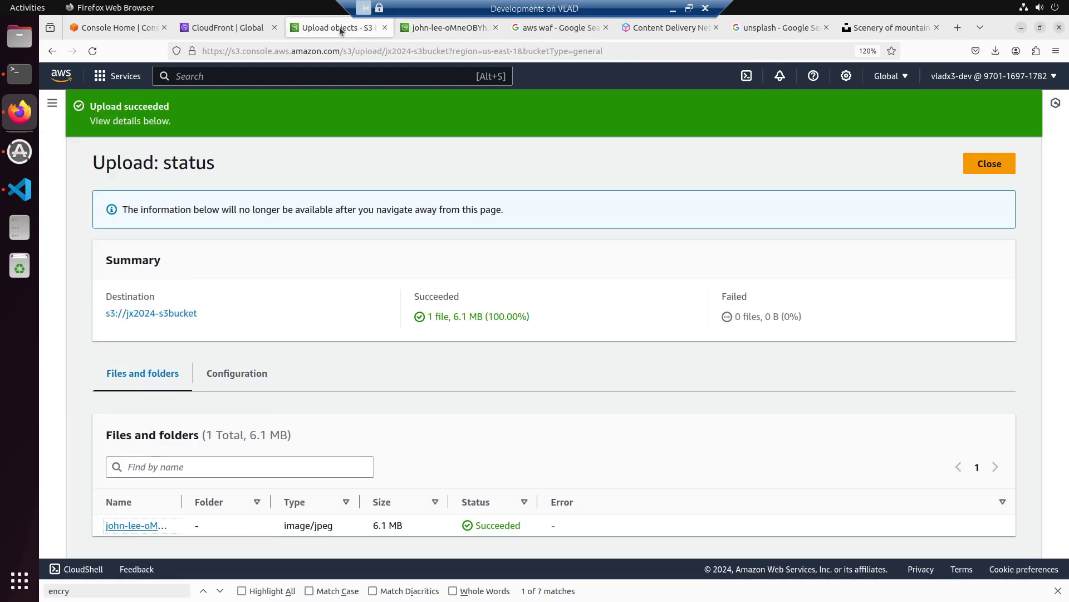
Step: Start a new CloudFront distribution and choose the jx2024-s3bucket S3 bucket as its origin domain
left_click(207, 26)
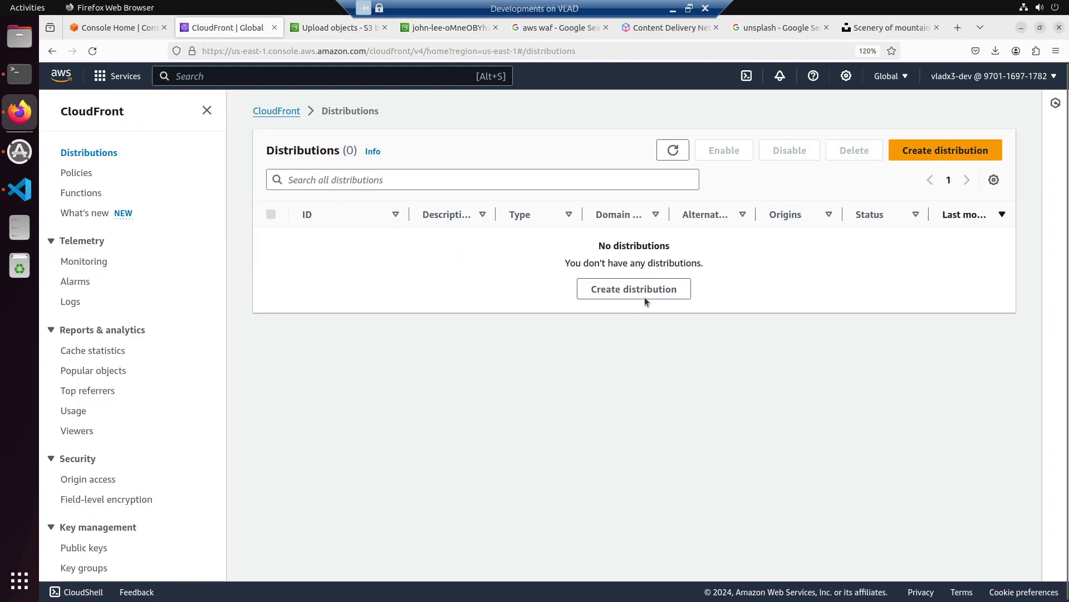
left_click(942, 156)
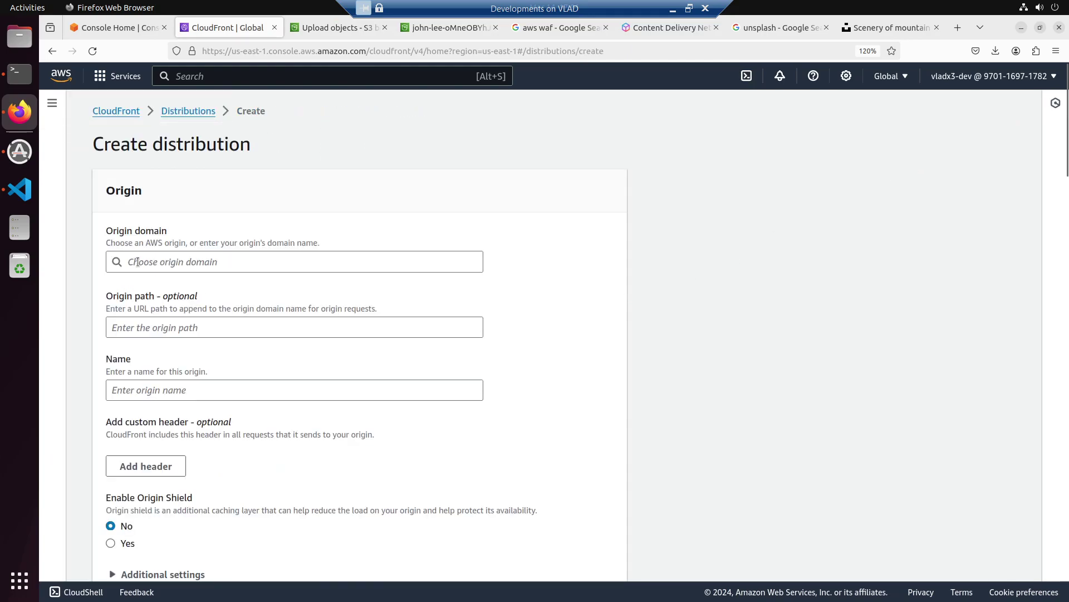
left_click(137, 262)
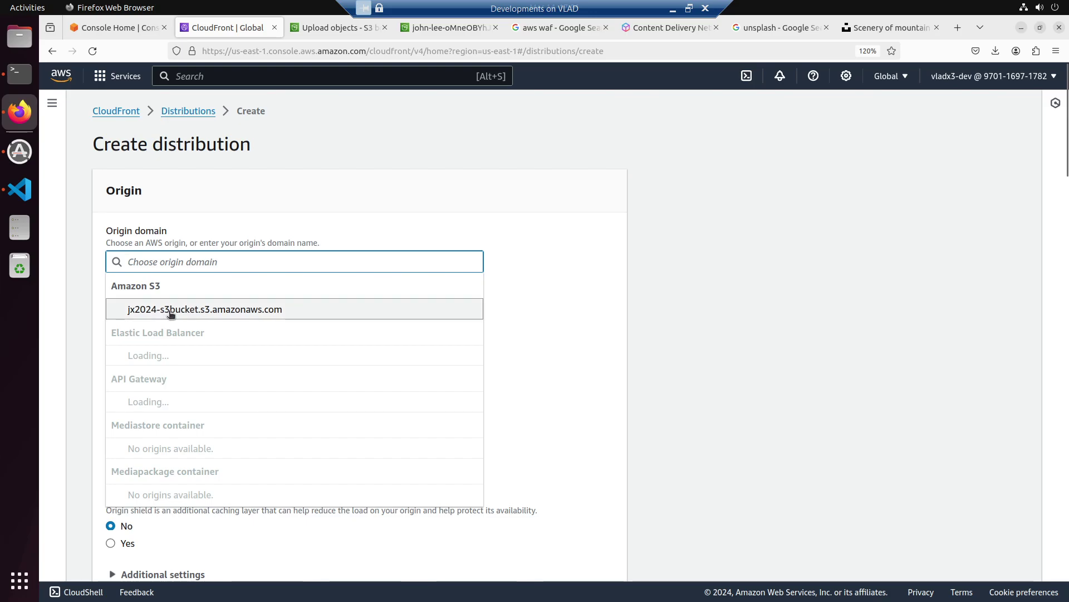
left_click(170, 310)
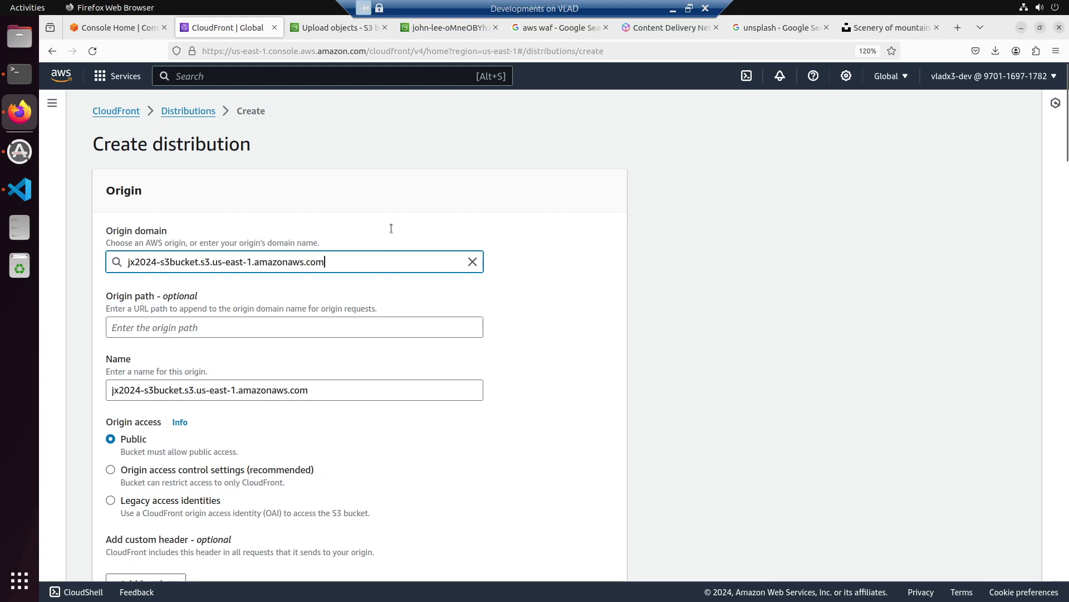
Step: Return to the uploaded photo's object details and open its Object URL to examine direct access
left_click(478, 26)
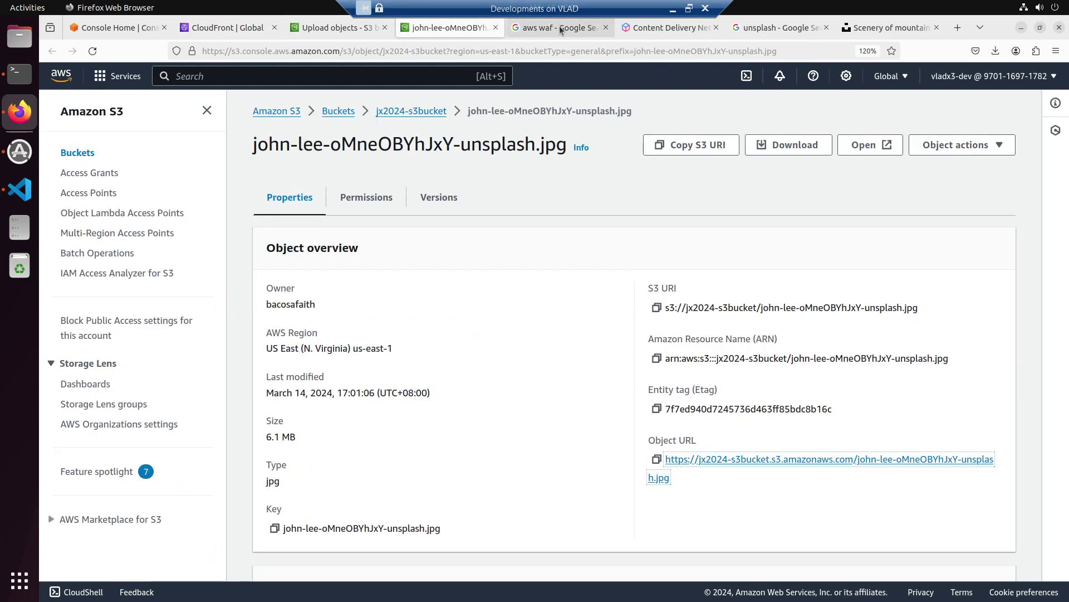
right_click(731, 467)
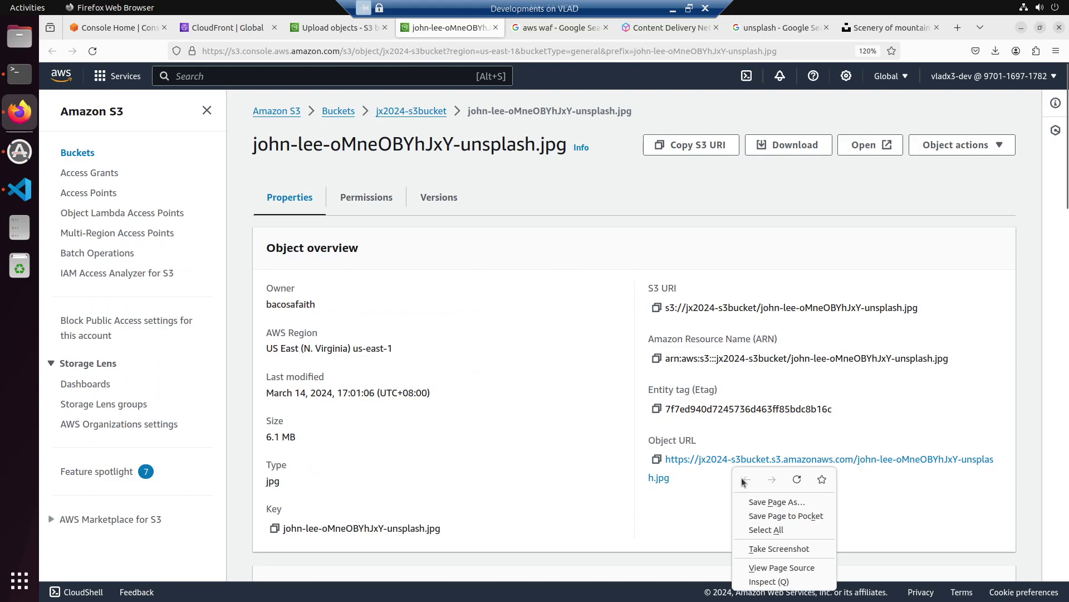
left_click(699, 467)
left_click(700, 461)
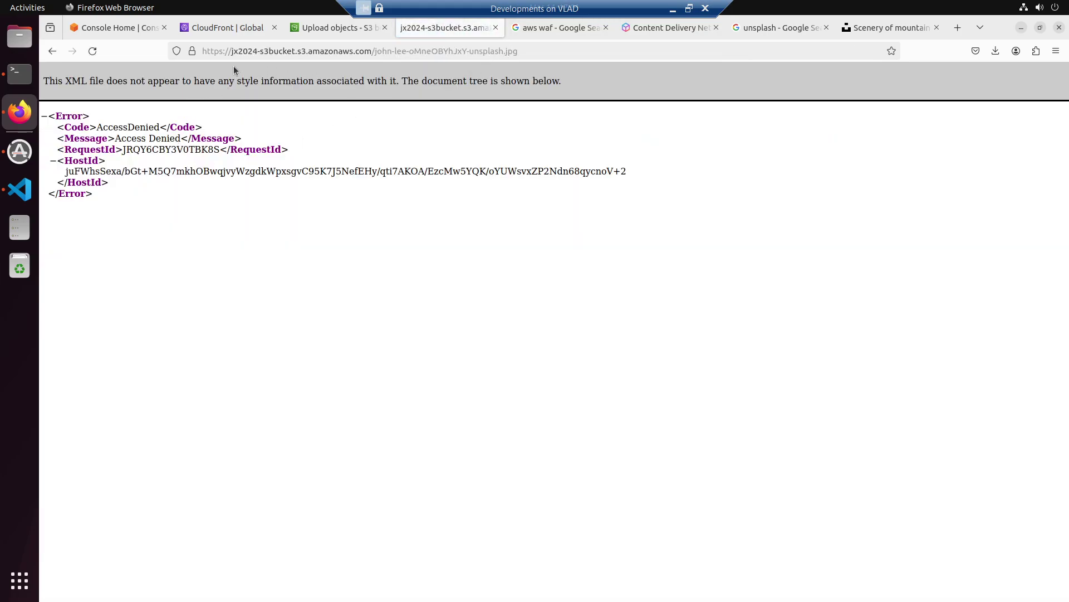
Step: Return to the CloudFront distribution form and copy the origin domain jx2024-s3bucket.s3.us-east-1.amazonaws.com
left_click(339, 28)
left_click(226, 28)
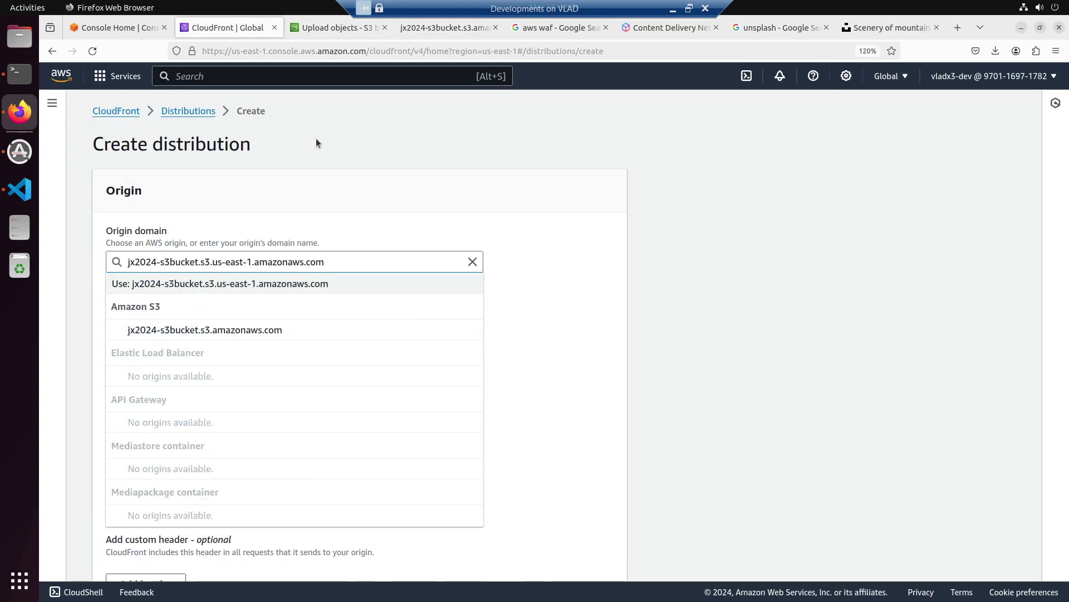
key("ctrl+shift+Left")
key("ctrl+shift+Left")
key("ctrl+shift+Left")
key("ctrl+shift+Left")
key("ctrl+shift+Left")
key("ctrl+shift+Left")
key("ctrl+shift+Left")
key("ctrl+shift+Left")
key("ctrl+c")
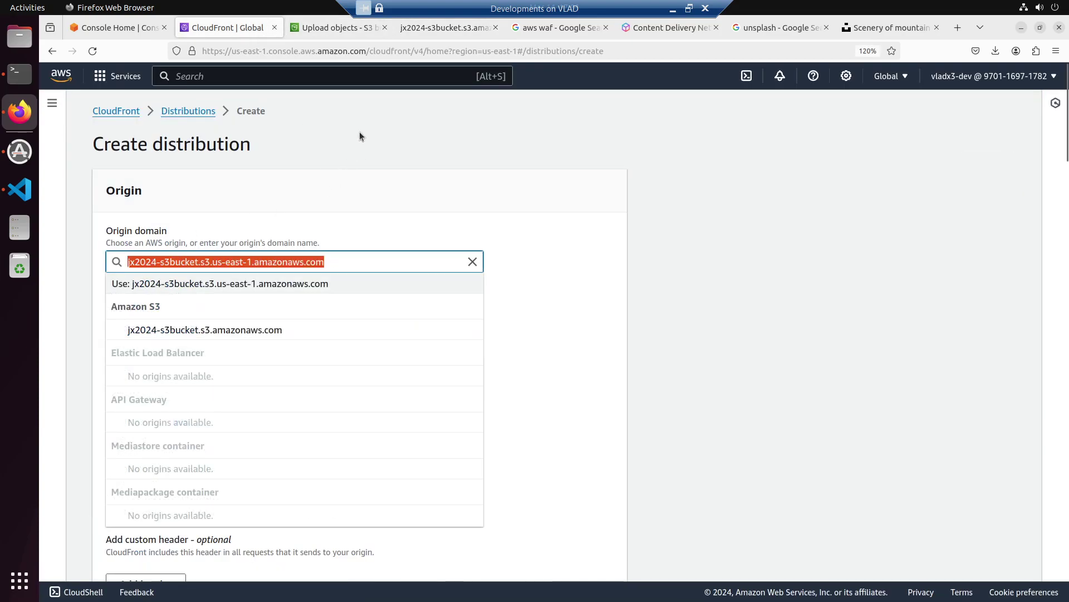
Step: Switch to Visual Studio Code, open the cloudfront readme.md, add a code block containing the copied origin domain below the heading and save
left_click(25, 205)
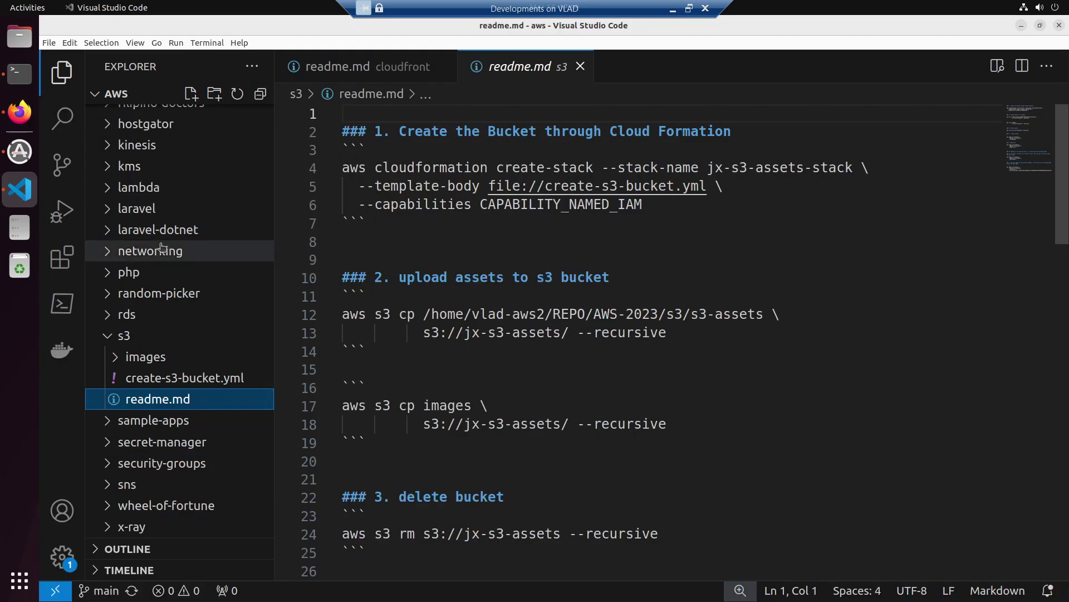
scroll(166, 246, "up", 6)
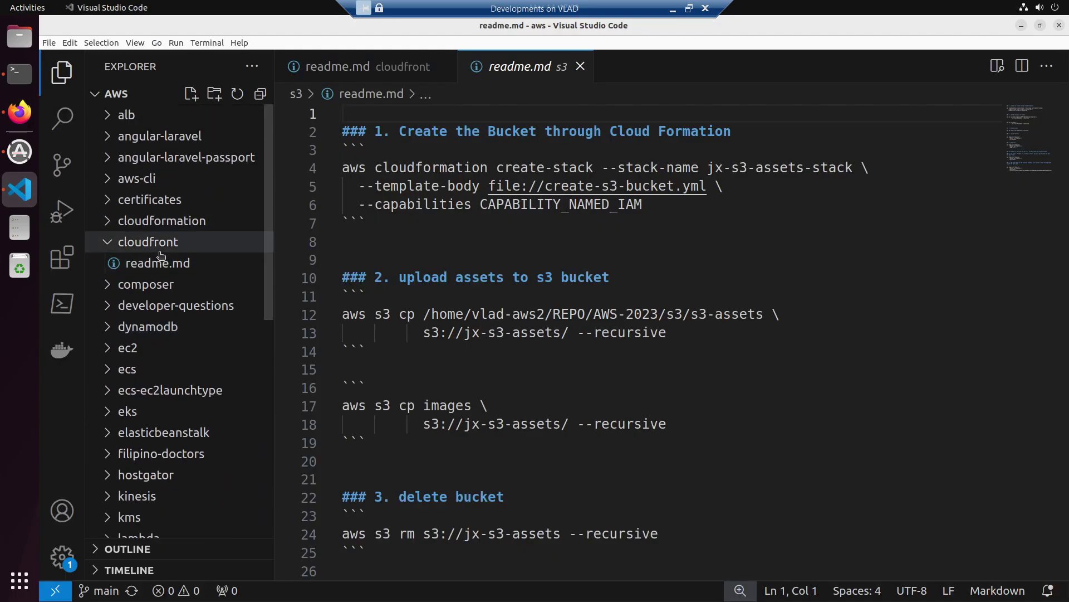
left_click(160, 263)
key("Return")
key("Return")
type("```")
key("Return")
type("```")
key("Home")
key("Return")
key("Up")
key("ctrl+v")
key("ctrl+s")
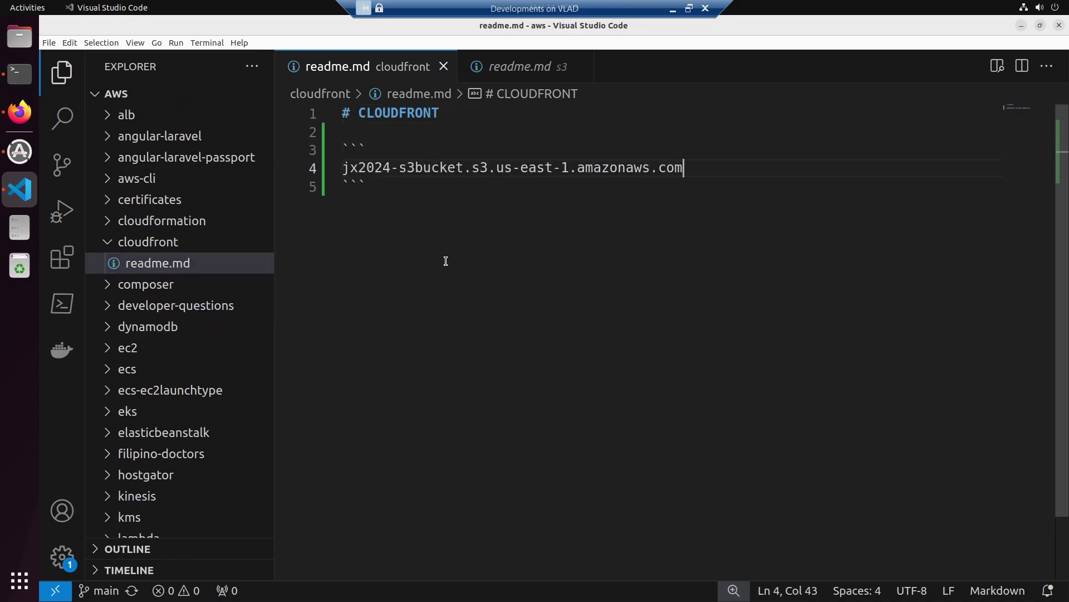
left_click(446, 261)
key("alt+Tab")
left_click(440, 25)
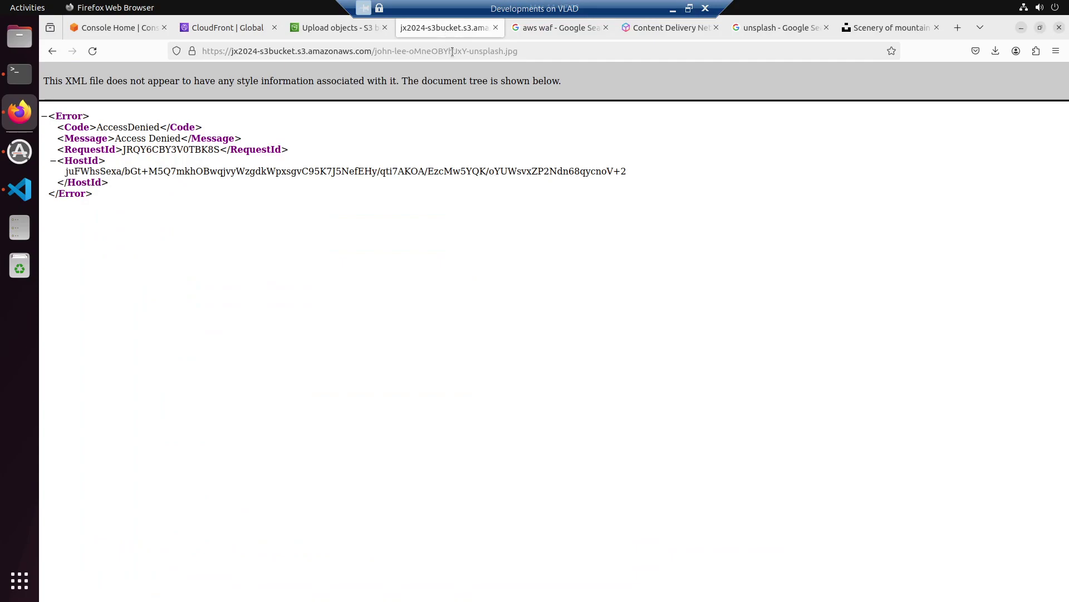
left_click(450, 51)
key("ctrl+c")
key("alt+Tab")
key("ctrl+v")
key("ctrl+s")
left_click_drag(409, 190, 342, 187)
key("BackSpace")
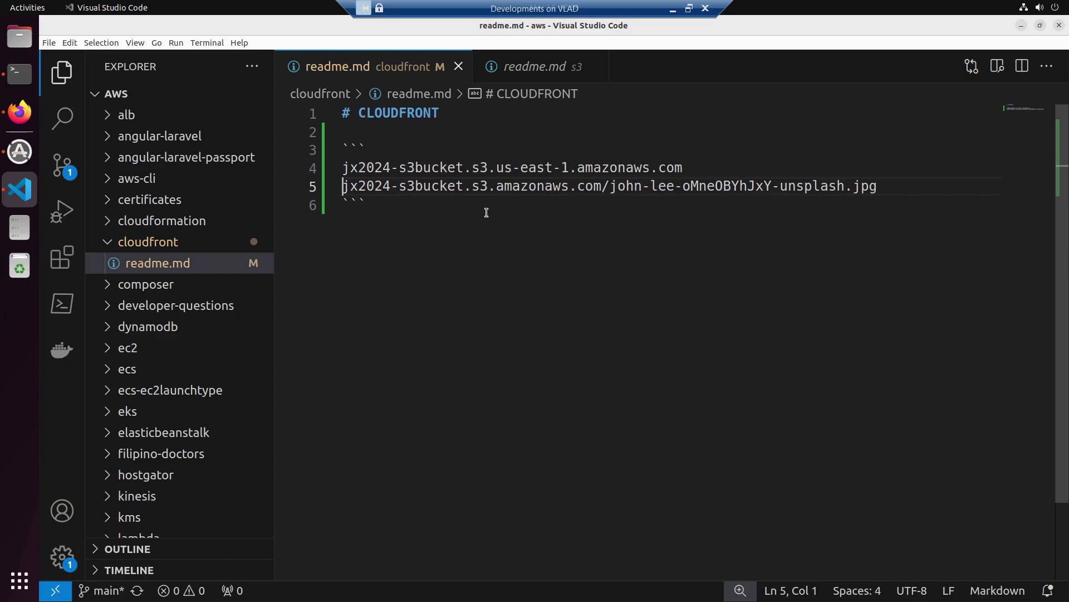
left_click(707, 166)
key("Return")
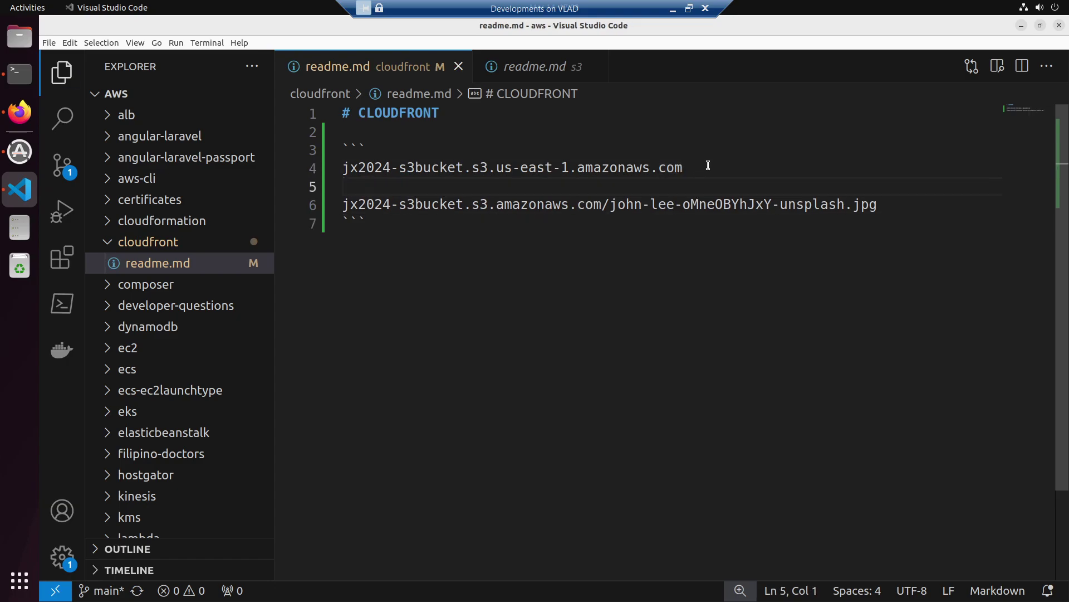
Step: Select and copy the photo's file name at the end of its S3 URL in the readme
key("Down")
key("Right")
key("Right")
key("Right")
key("Right")
key("Right")
key("Right")
key("Right")
key("Right")
key("Right")
key("Right")
key("Right")
key("Right")
key("Right")
key("Right")
key("Right")
key("Right")
key("Right")
key("Right")
key("Right")
key("Right")
key("Right")
key("Right")
key("Right")
key("Right")
key("Right")
key("Right")
key("Right")
key("Right")
key("Right")
key("Right")
key("Right")
key("Right")
key("Right")
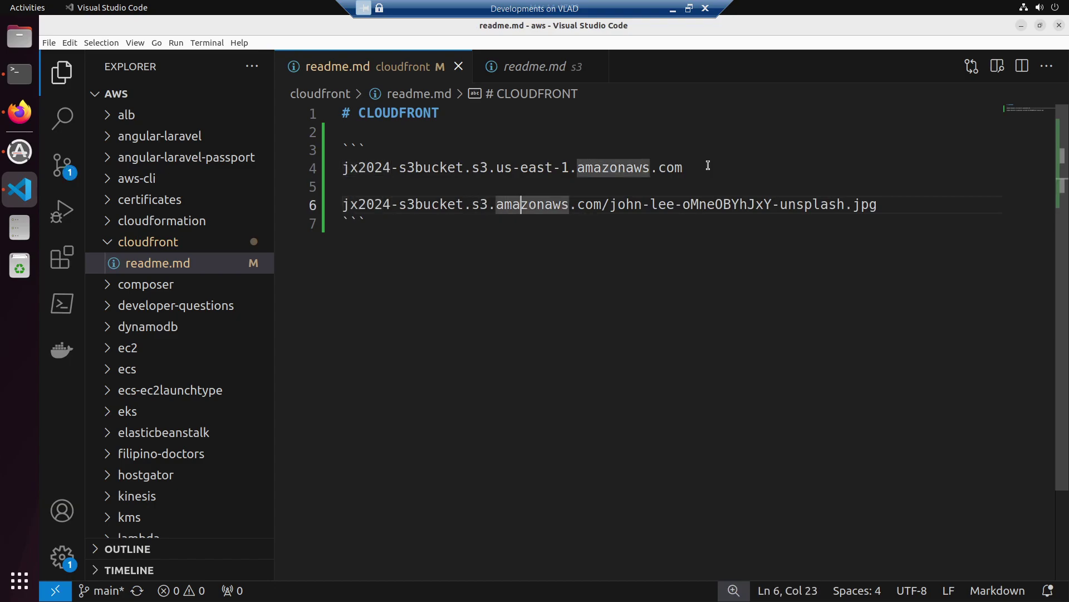
key("Left")
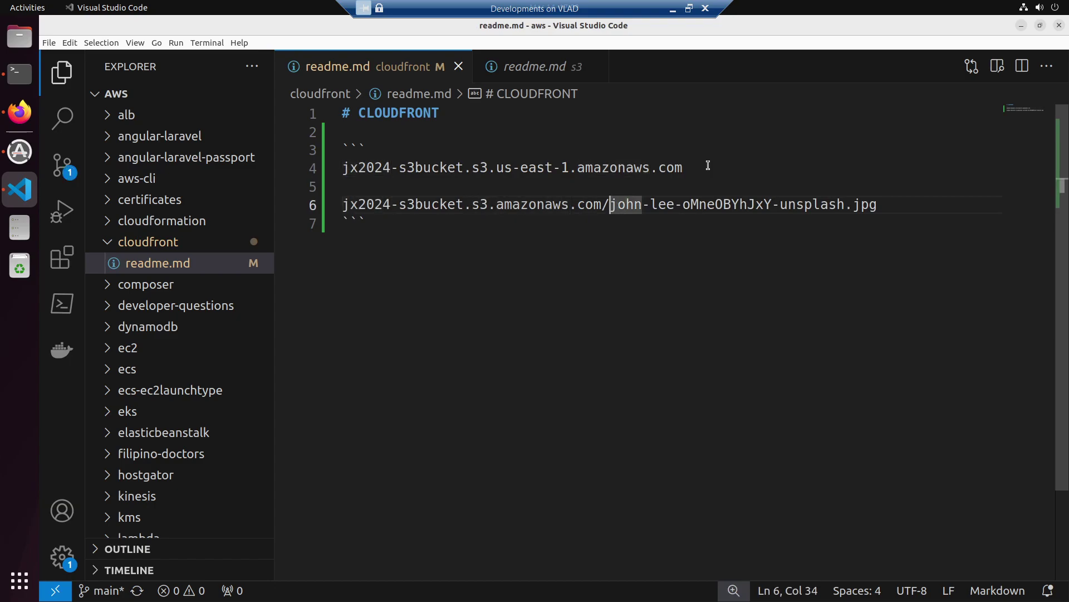
key("shift+End")
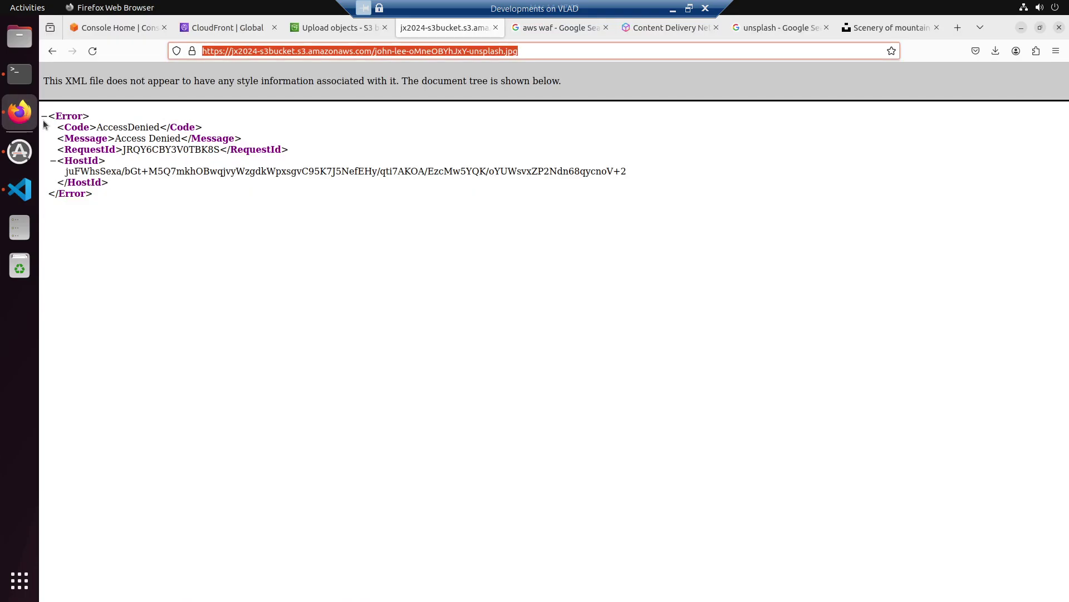
Step: Back in the CloudFront distribution form, try the photo's file name as the origin path, and clear the field again
left_click(19, 112)
left_click(237, 26)
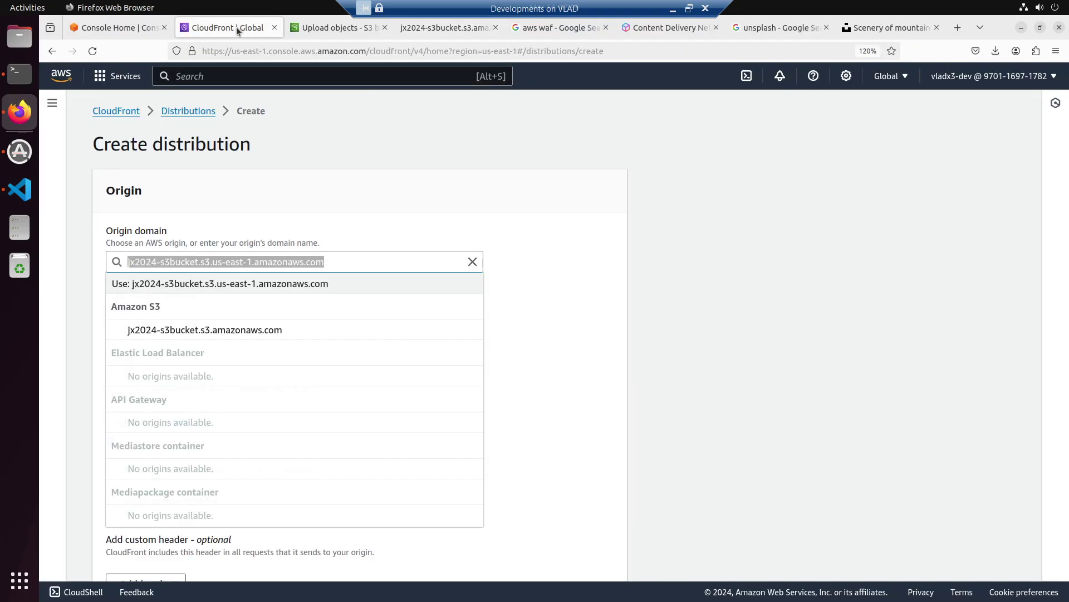
left_click(597, 238)
left_click(458, 326)
key("ctrl+v")
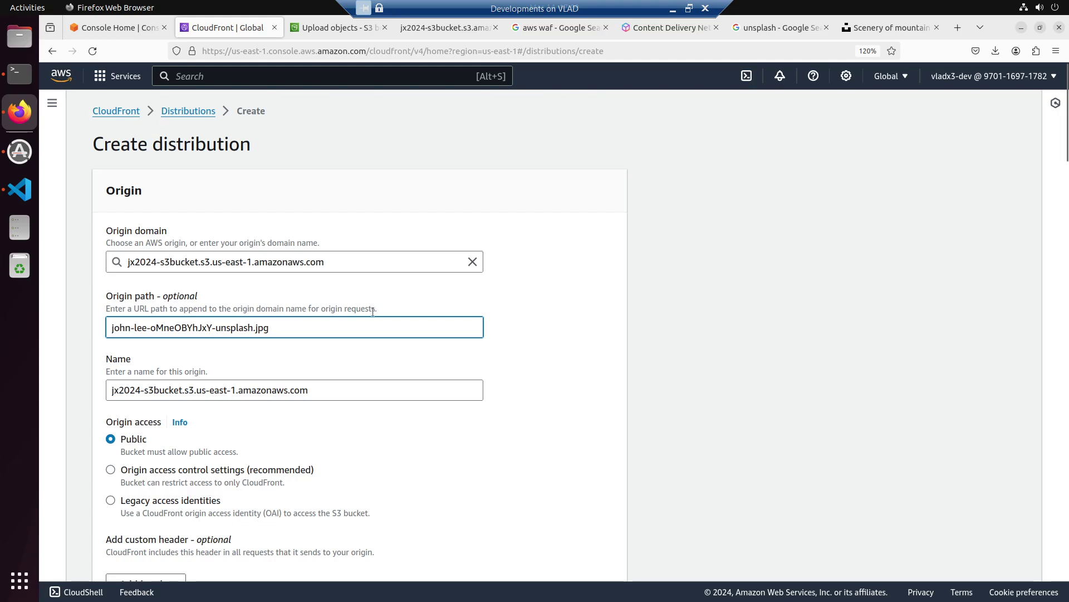
key("ctrl+a")
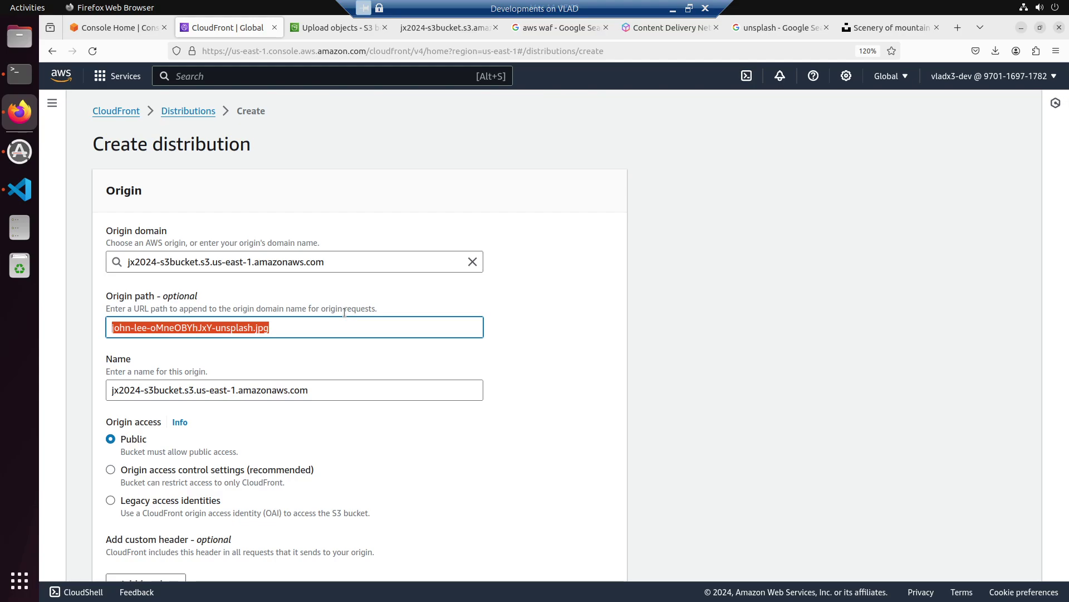
key("BackSpace")
left_click(556, 305)
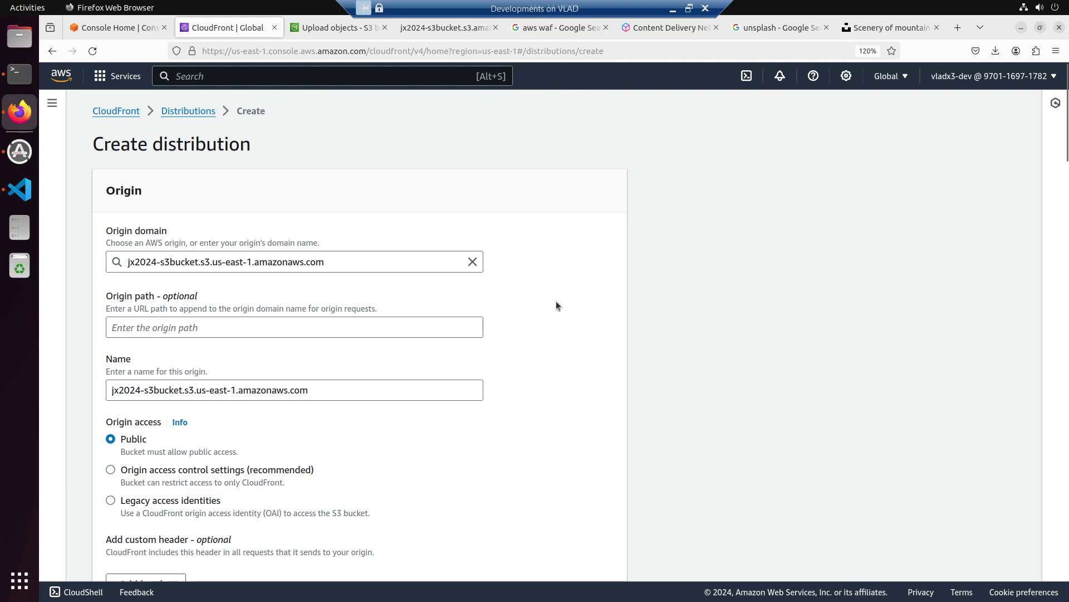
Step: Set the origin access to Origin access control settings (recommended) and recheck the page at the photo's direct S3 URL
scroll(161, 392, "down", 2)
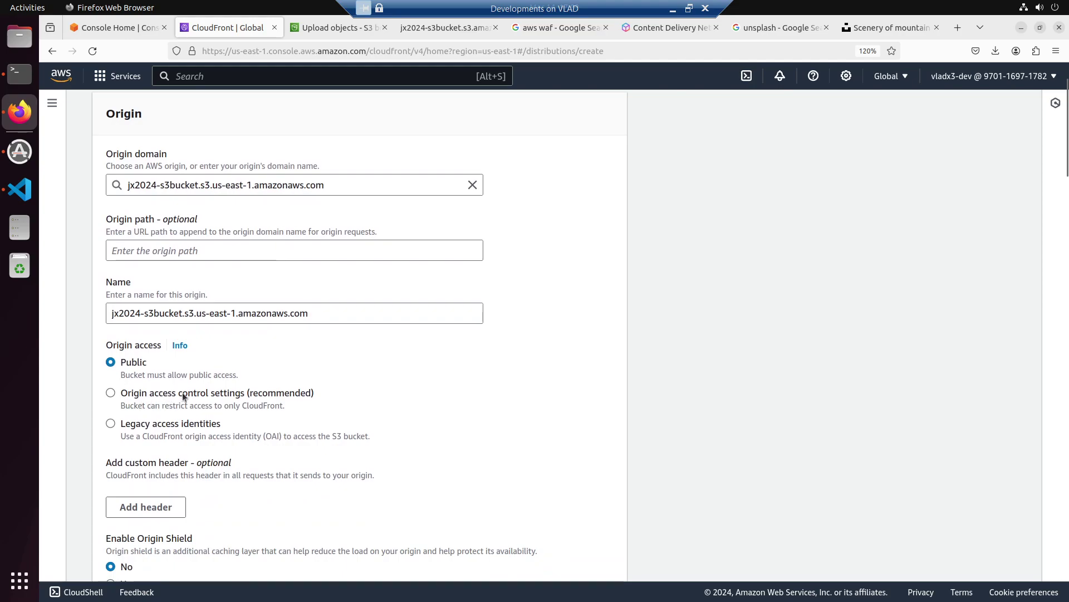
left_click(230, 392)
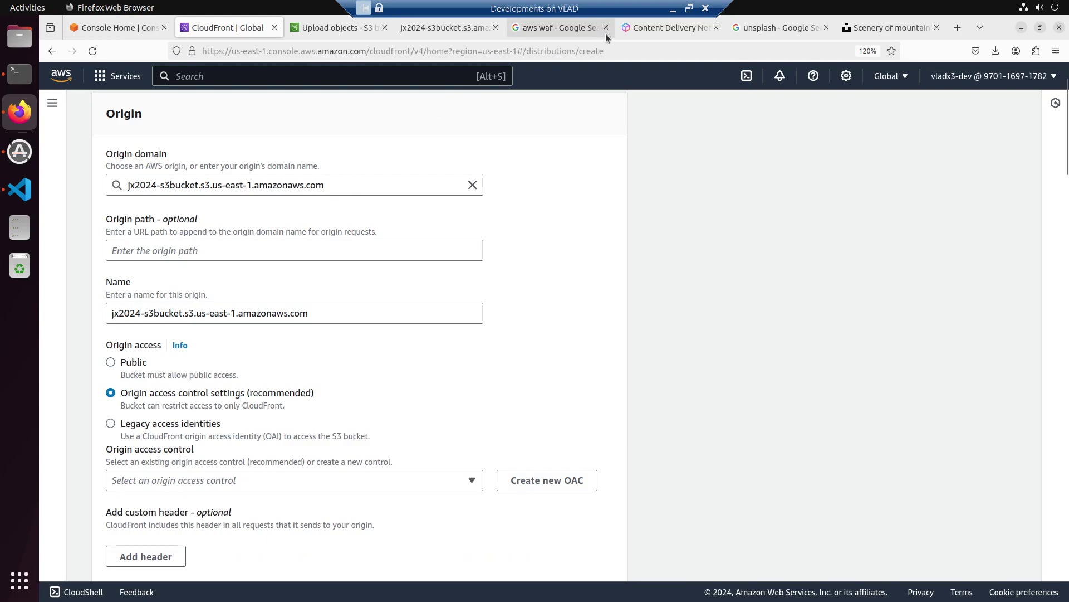
left_click(459, 27)
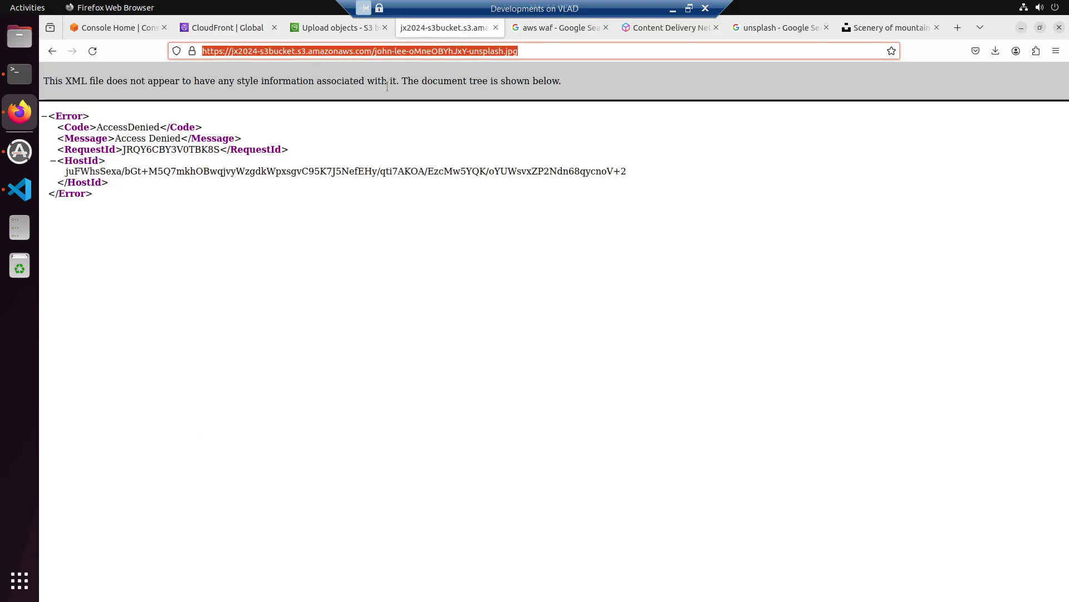
left_click(225, 34)
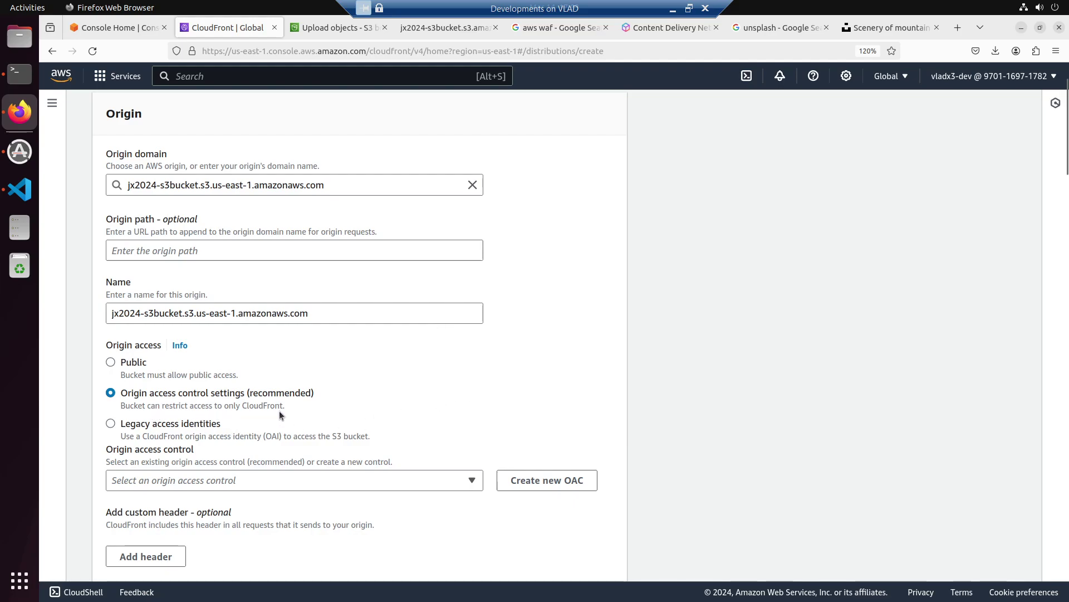
Step: Start a new origin access control for the S3 origin with the description "this is a test OAC"
scroll(203, 422, "down", 2)
left_click(192, 404)
left_click(191, 403)
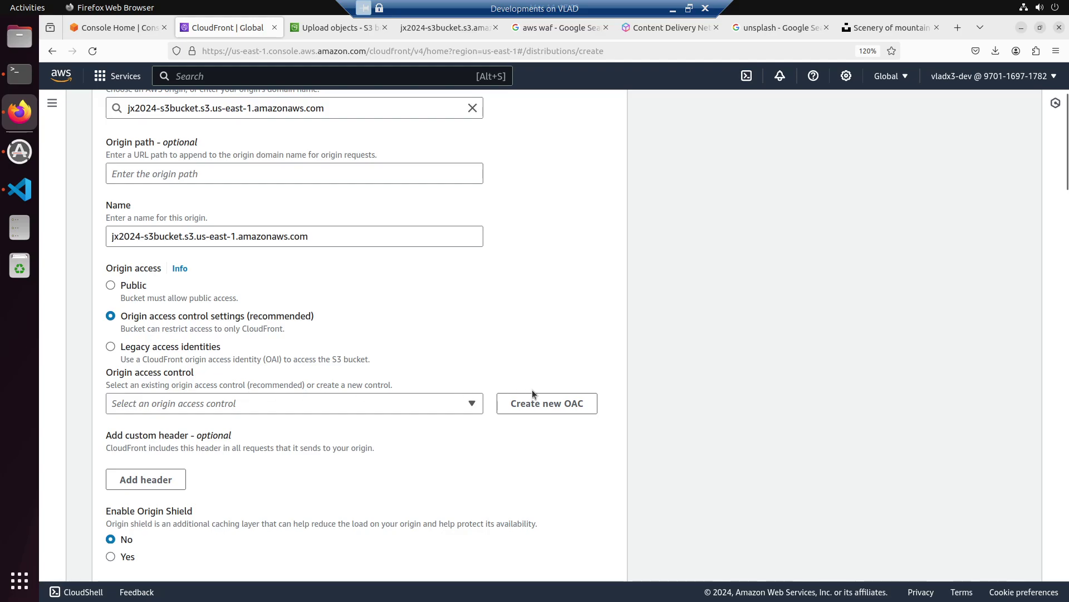
left_click(549, 405)
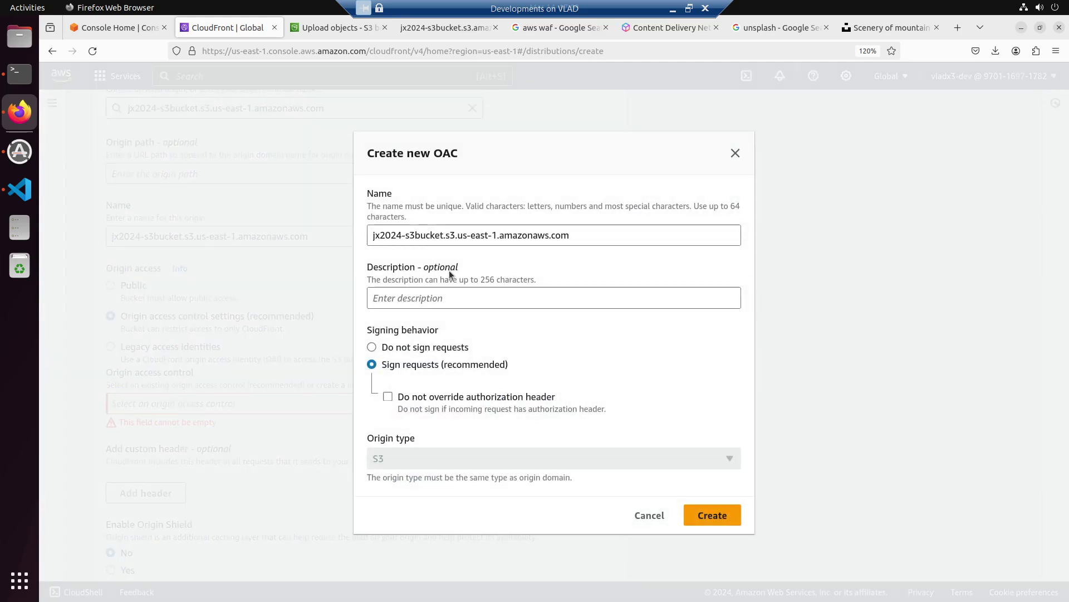
left_click(419, 298)
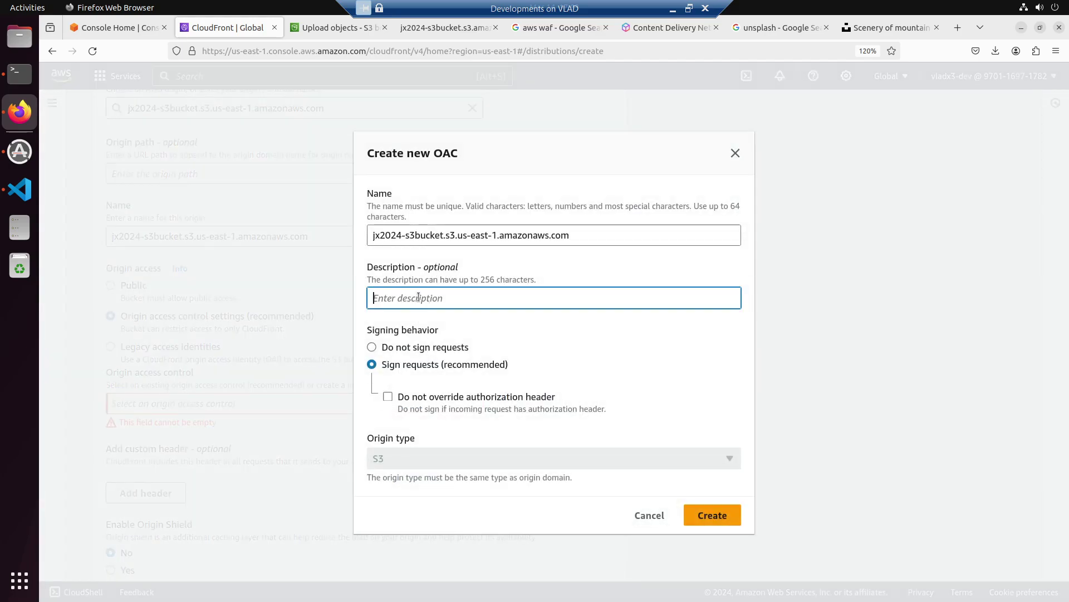
type("this is a test OAC")
triple_click(418, 298)
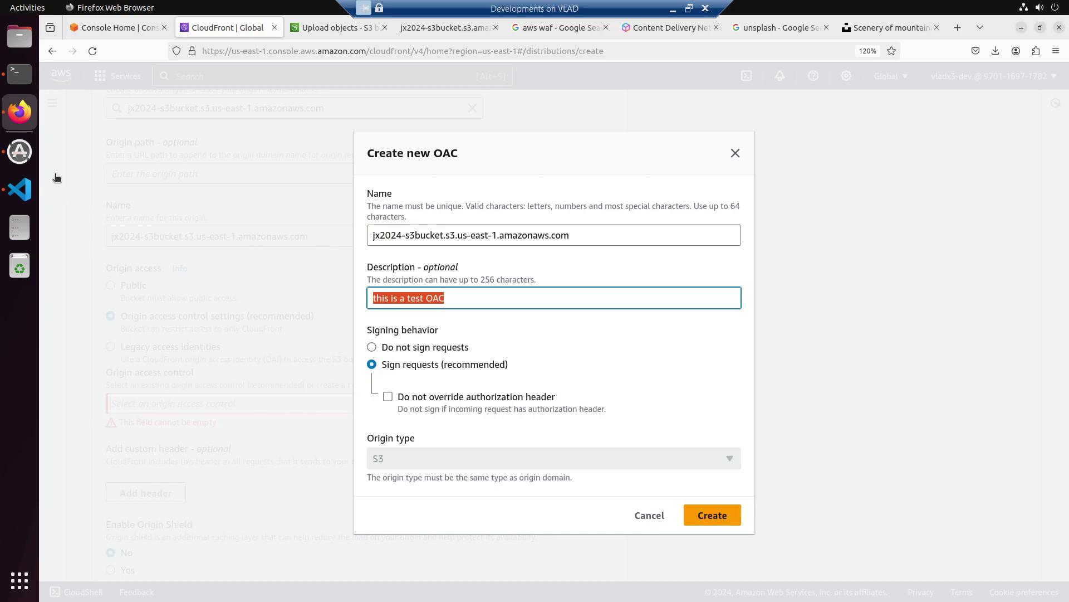
Step: Switch to Visual Studio Code and add a "### Origin Access Control" heading with a "- OAC" item and a code block to the readme
left_click(20, 189)
left_click(477, 256)
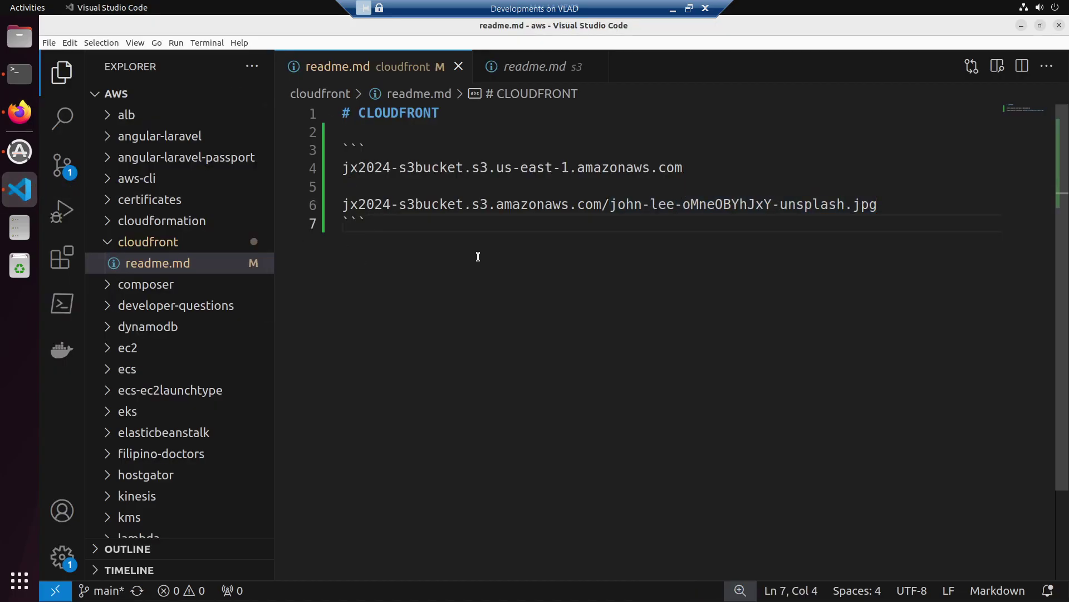
key("Return")
key("Return")
type("### Ori")
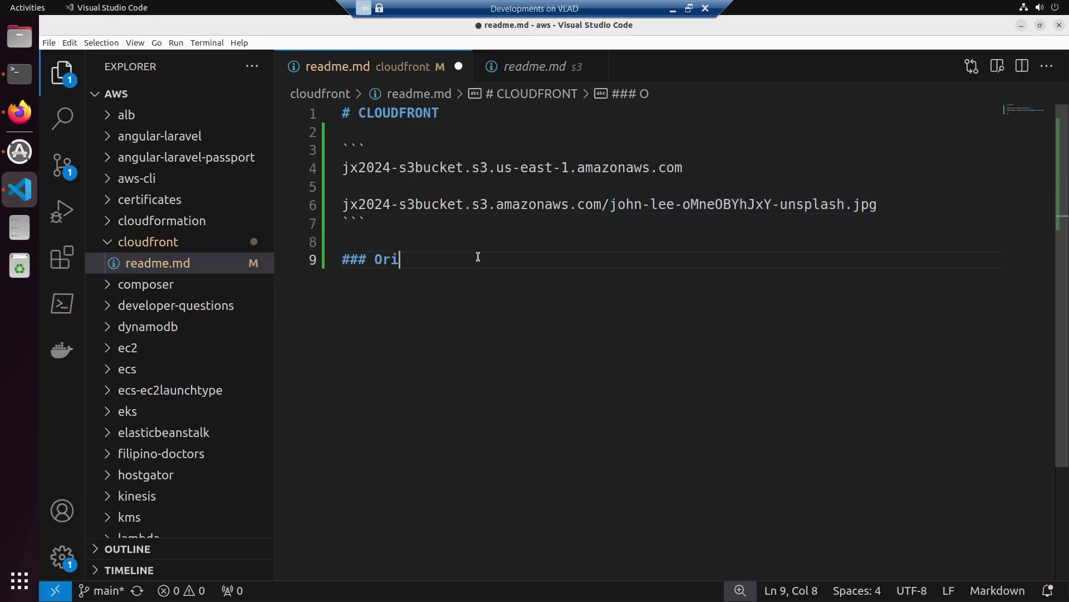
type("gin Access ")
type("Co")
key("BackSpace")
type("ontrol")
key("Return")
type("```")
key("Return")
type("```")
key("Up")
key("Up")
key("End")
key("Return")
type("- OAC")
key("Down")
key("Return")
Step: Return to Firefox and create the new OAC, keeping its default name and the Sign requests (recommended) behavior
key("alt+Tab")
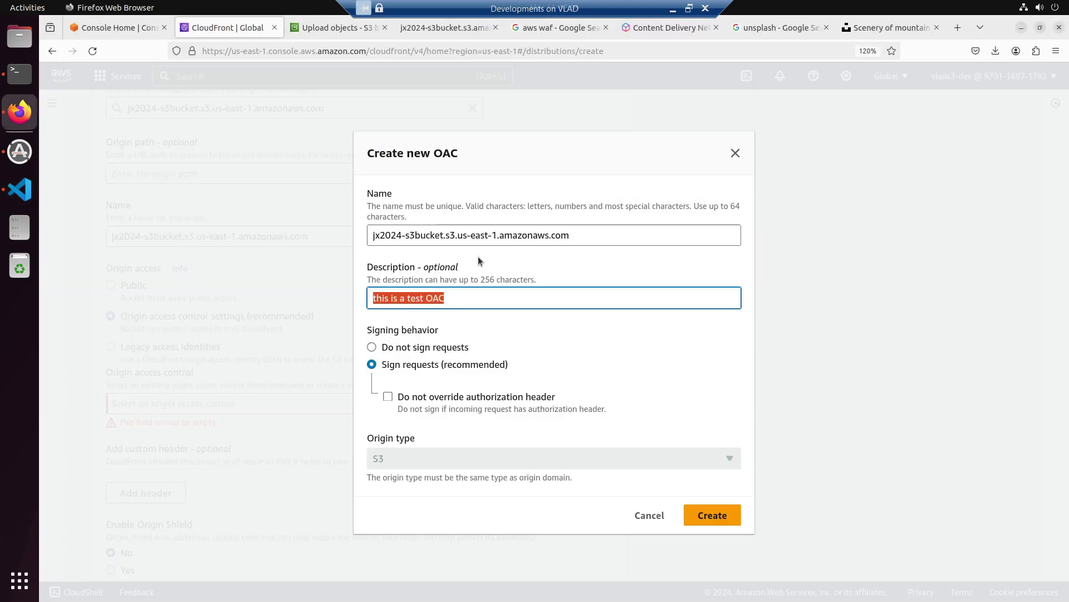
left_click(531, 337)
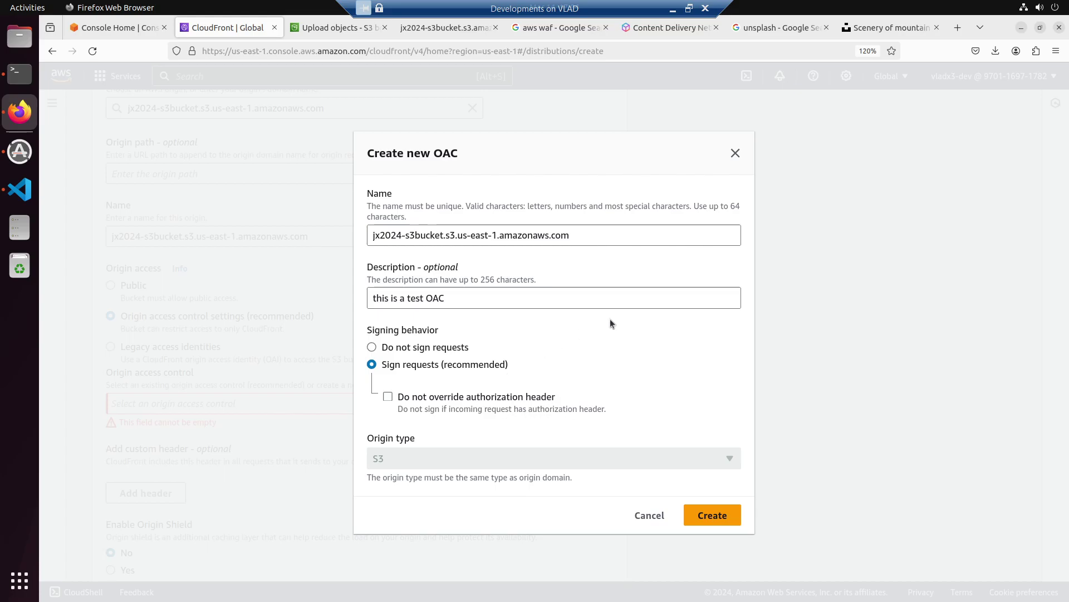
left_click(712, 516)
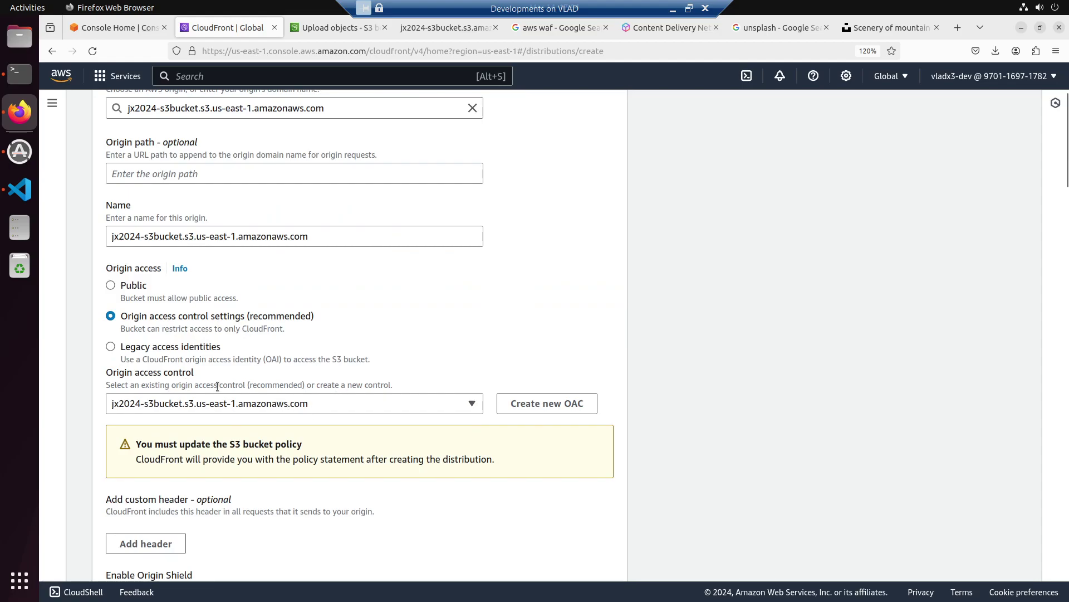
Step: Examine the Origin Shield option, the default cache behavior and the viewer protocol and HTTP method settings of the distribution
scroll(264, 388, "down", 4)
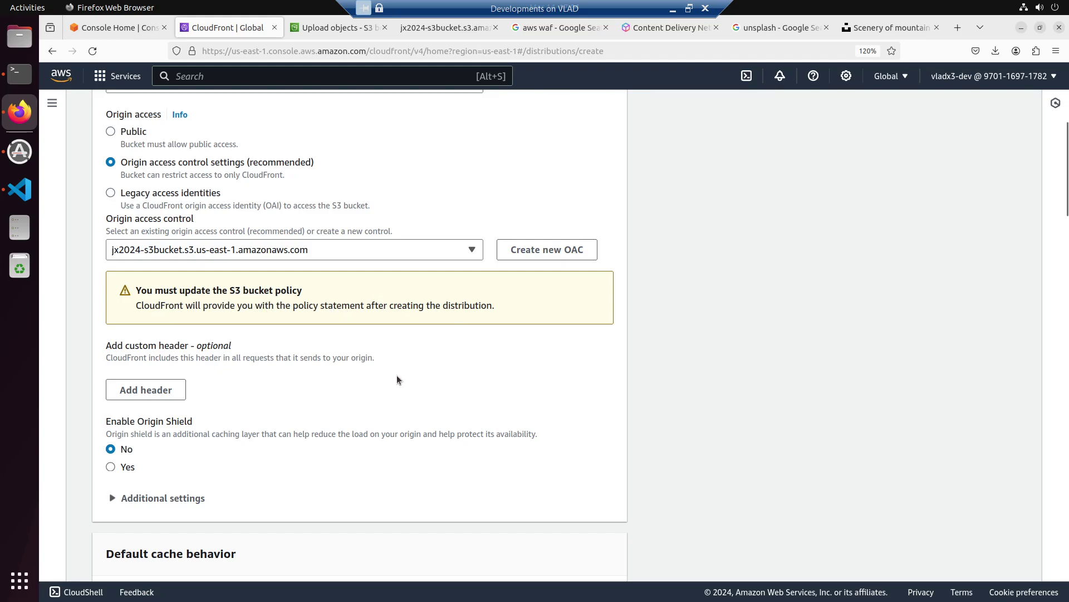
scroll(397, 377, "down", 5)
scroll(397, 379, "down", 7)
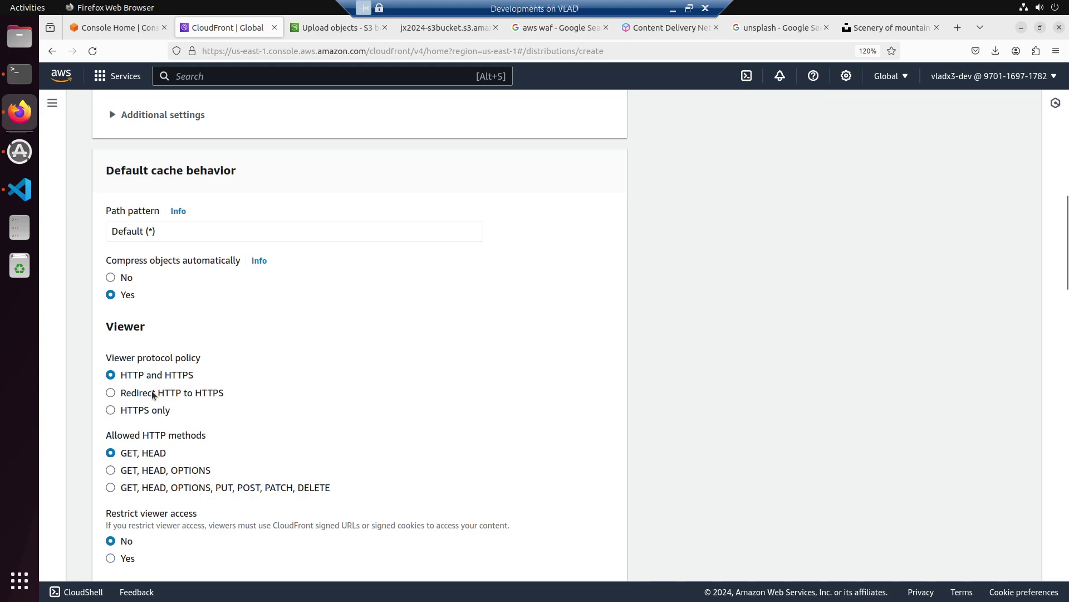
scroll(219, 362, "up", 7)
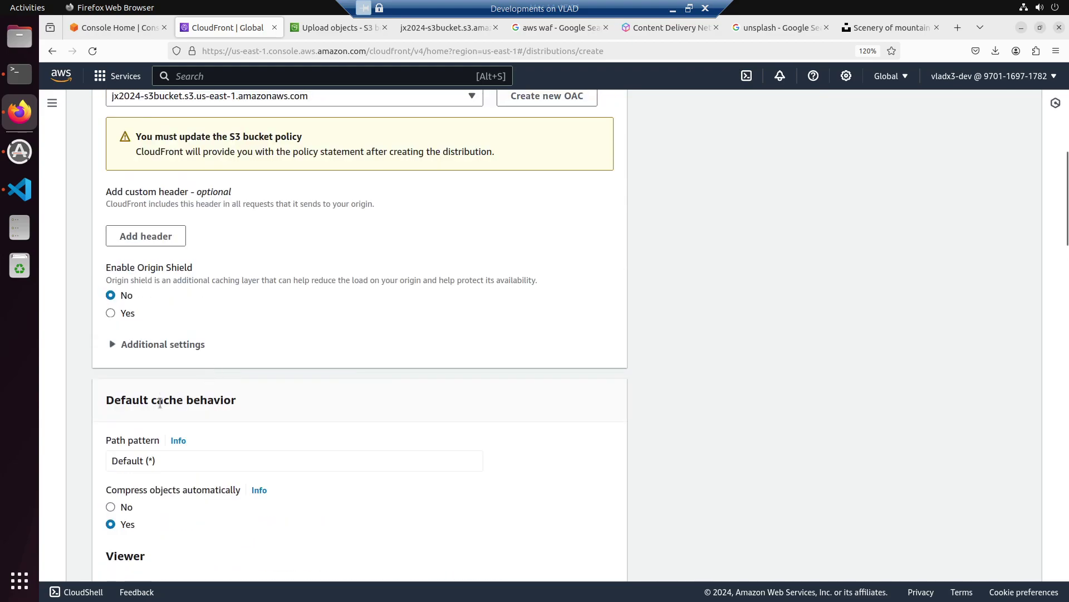
scroll(160, 403, "down", 2)
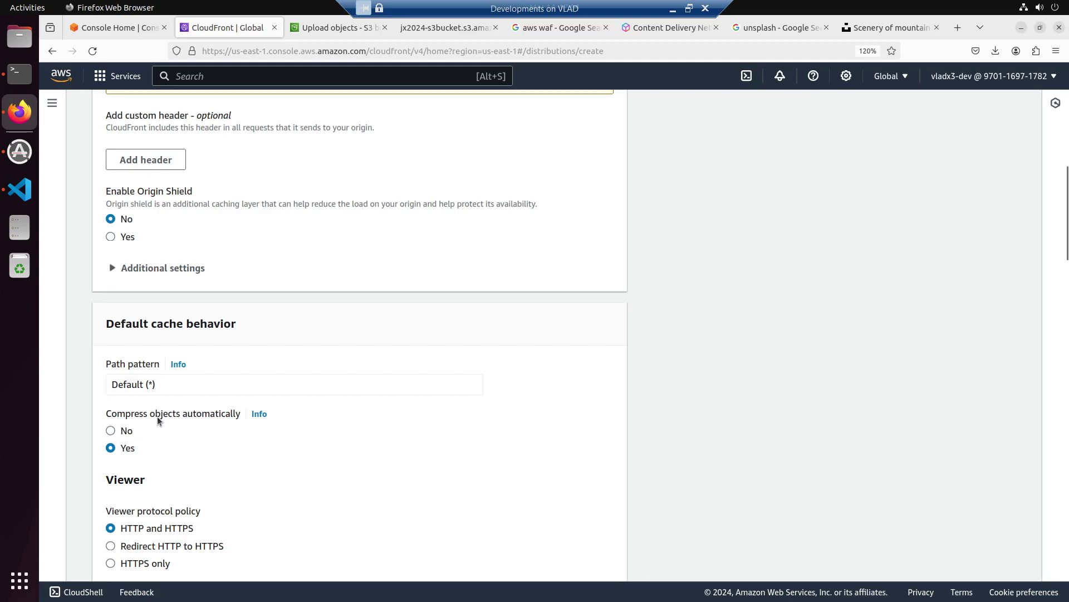
scroll(171, 416, "down", 1)
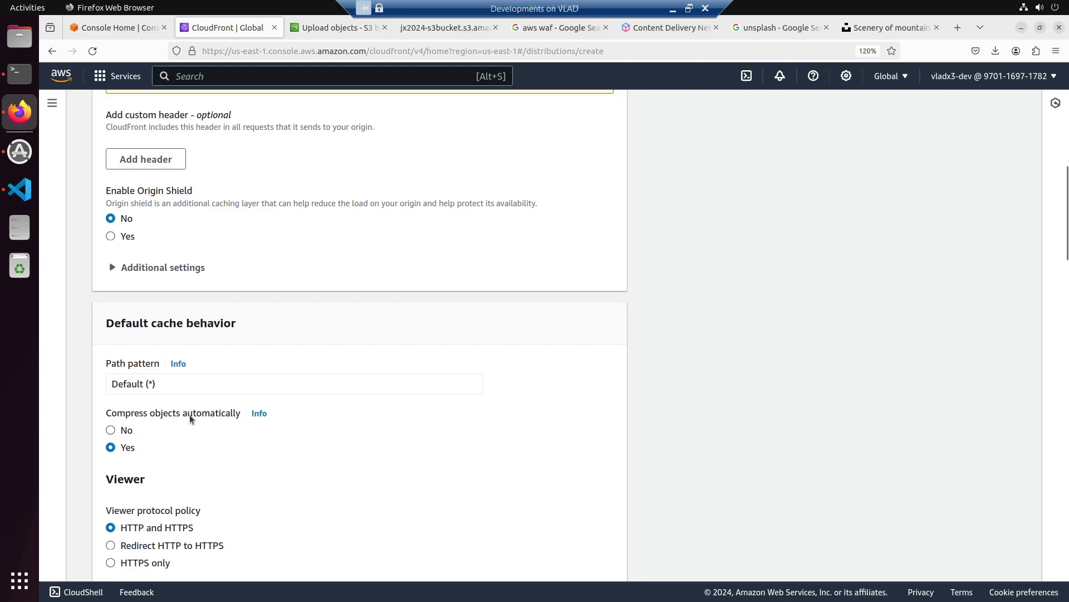
scroll(149, 390, "down", 2)
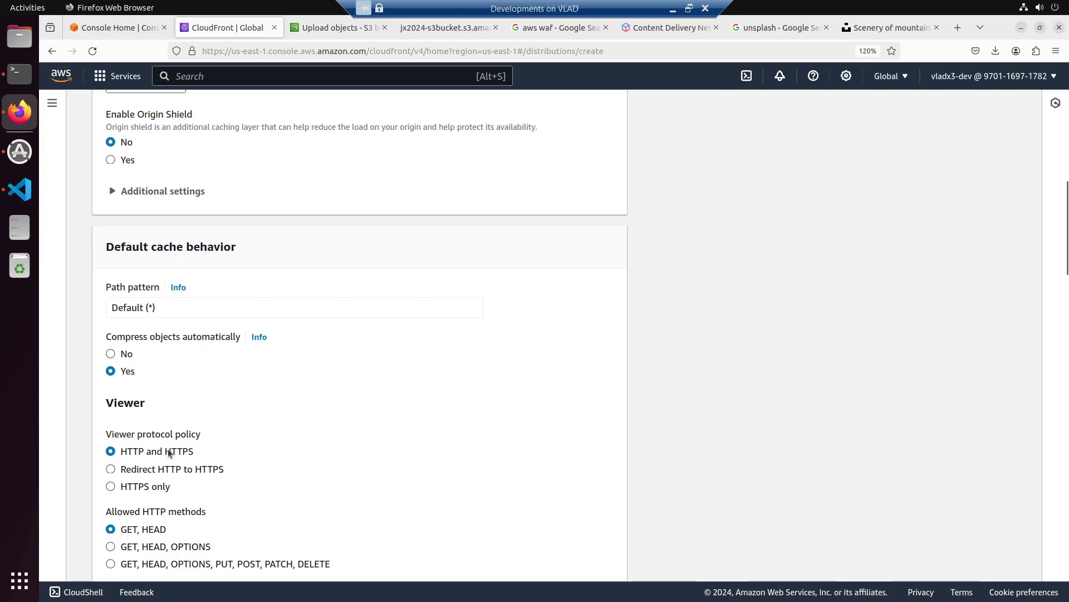
scroll(165, 440, "down", 2)
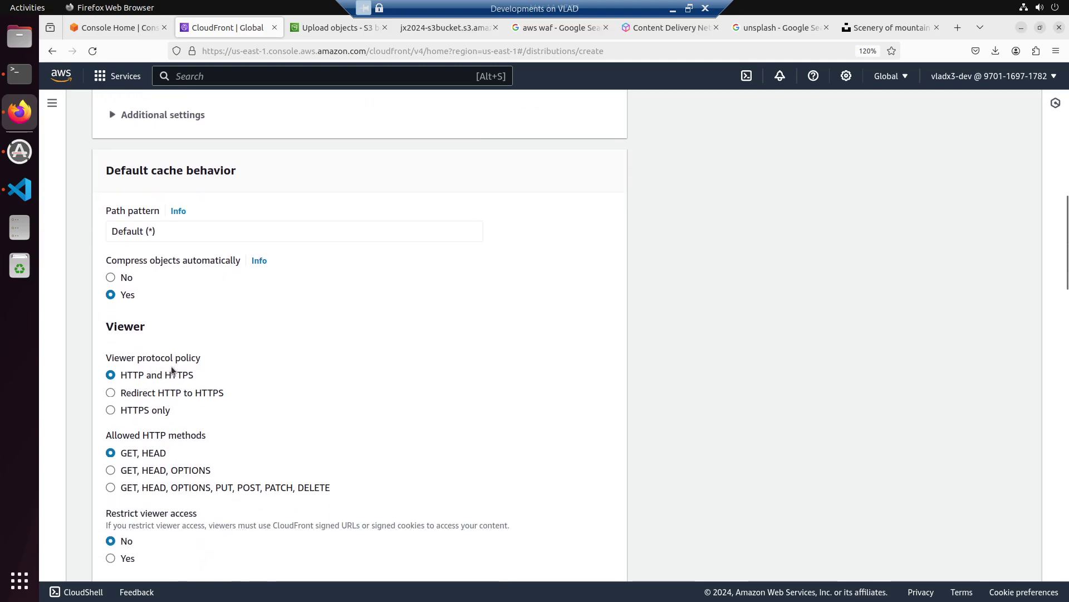
Step: Examine the viewer protocol, HTTP method and viewer access options, then the cache key and origin request policy settings of the distribution
scroll(171, 366, "down", 1)
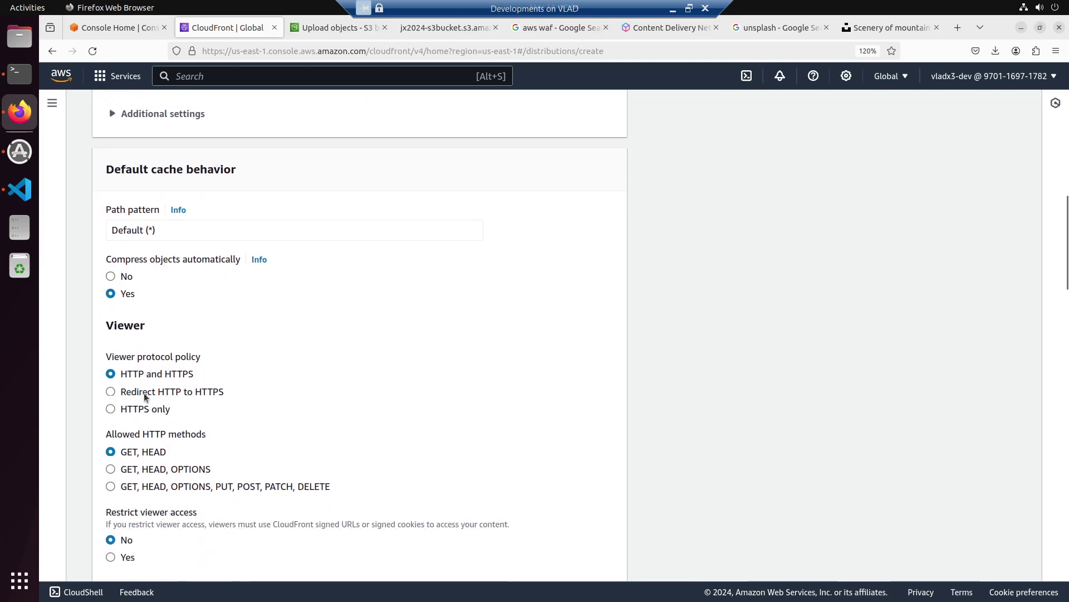
left_click(114, 395)
key("Up")
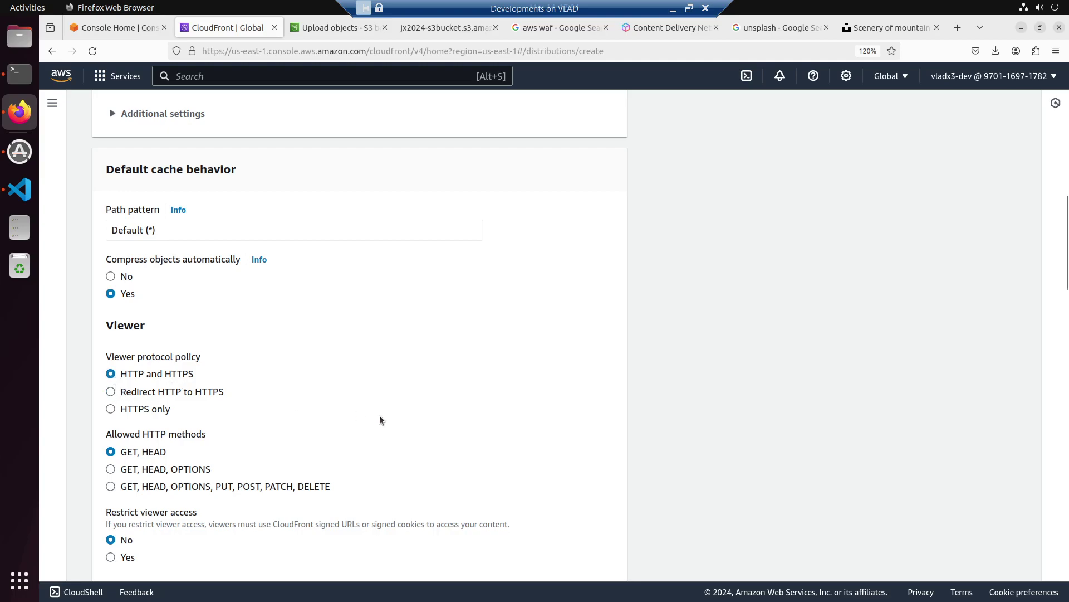
scroll(379, 415, "down", 4)
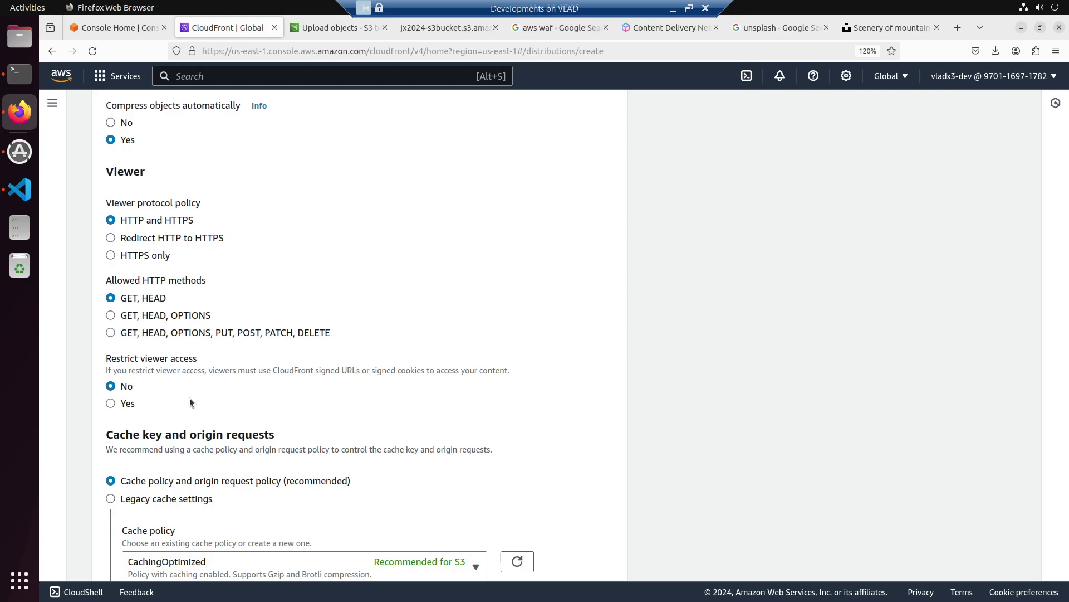
scroll(153, 366, "down", 2)
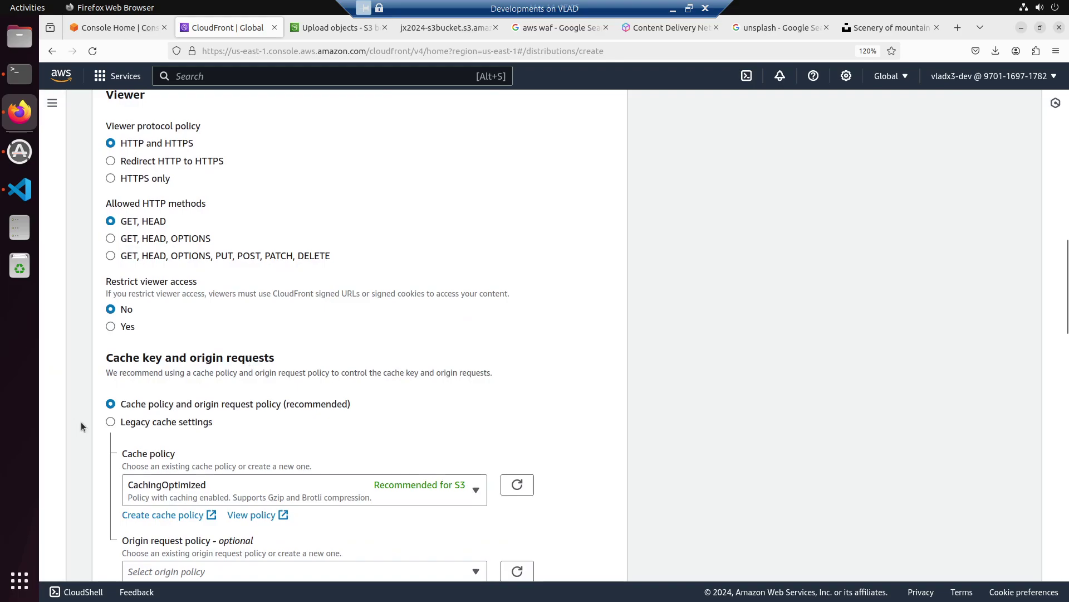
scroll(100, 439, "down", 2)
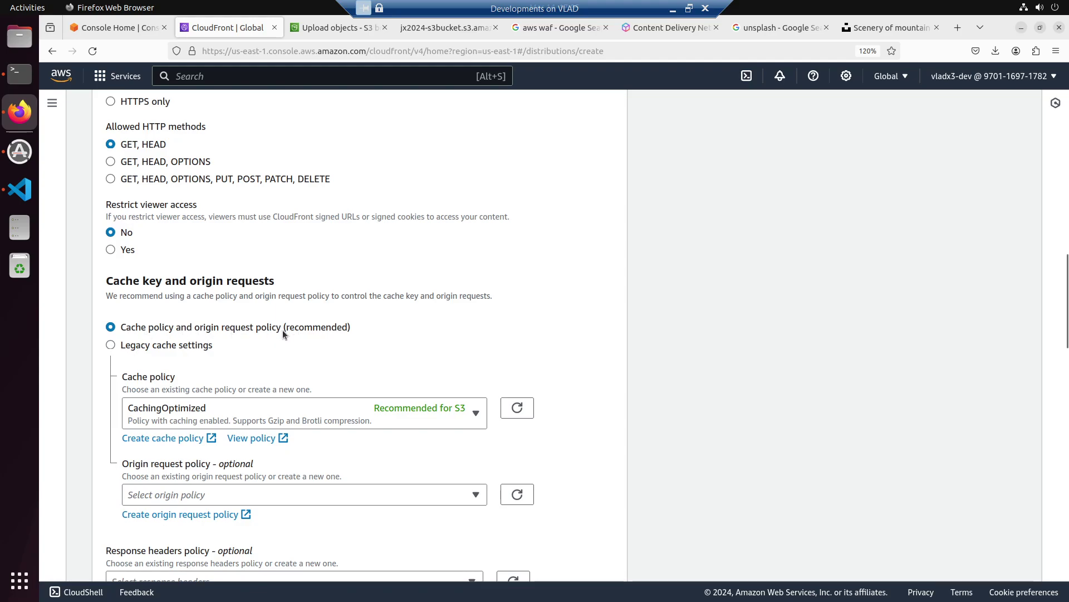
scroll(102, 422, "down", 4)
scroll(101, 423, "up", 3)
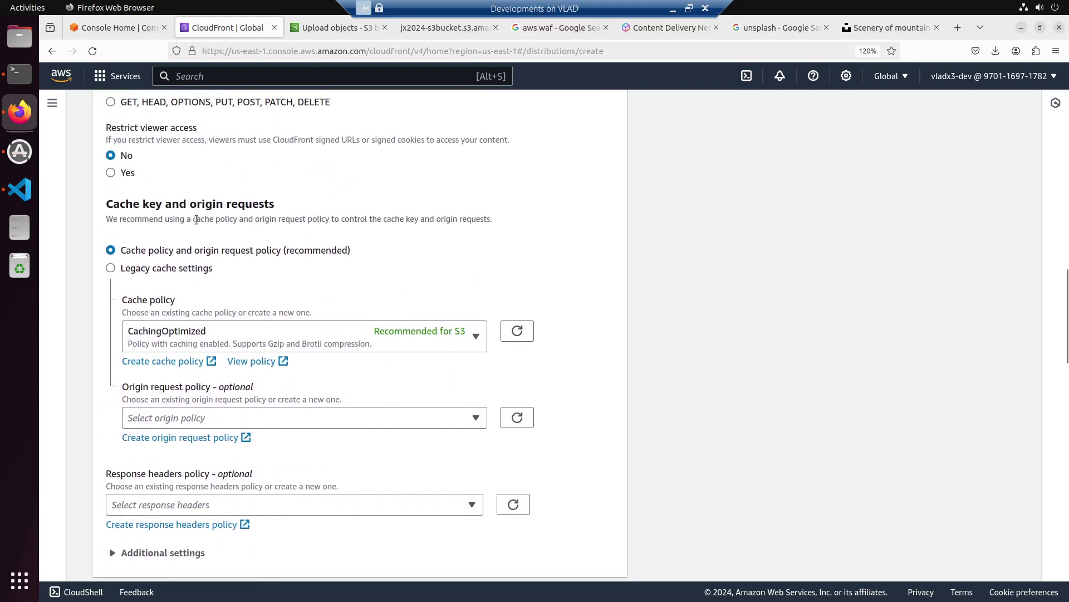
Step: Examine the function associations, Web Application Firewall, price class, SSL certificate and logging settings of the distribution
scroll(86, 409, "down", 5)
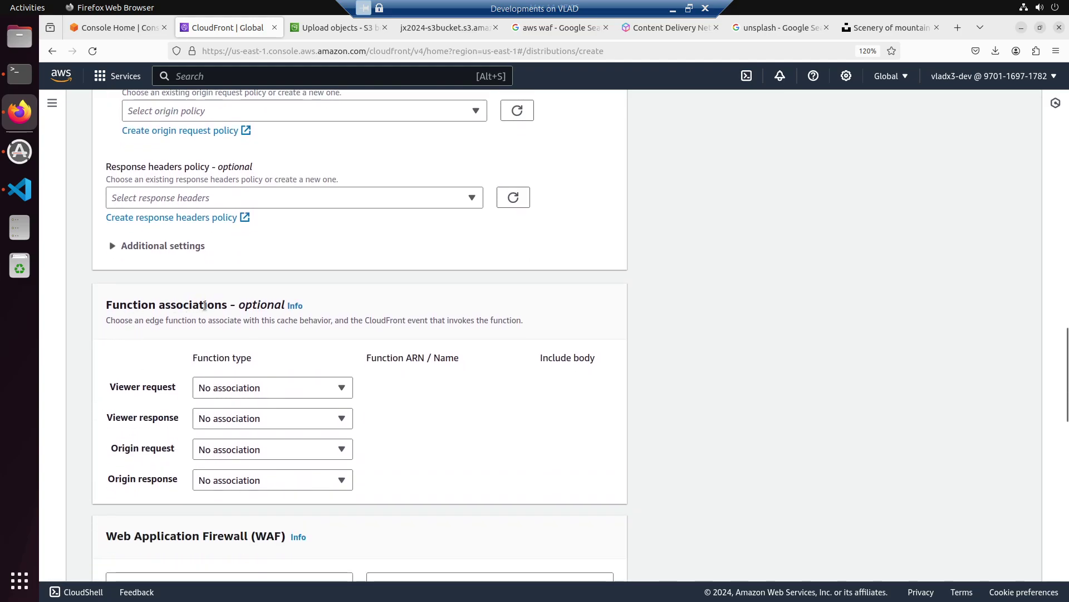
scroll(306, 366, "down", 4)
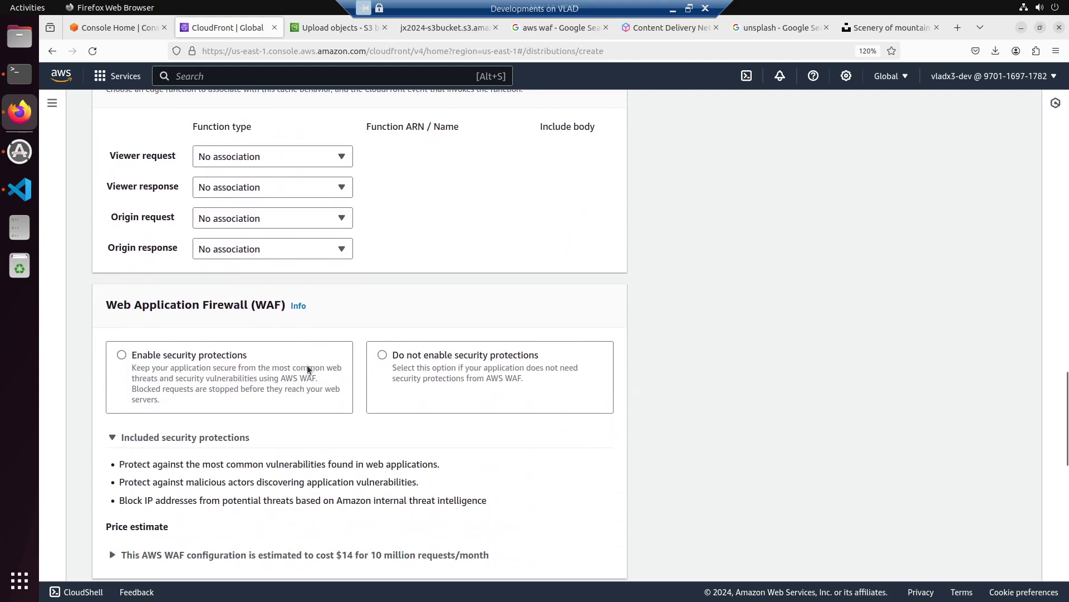
scroll(302, 365, "down", 4)
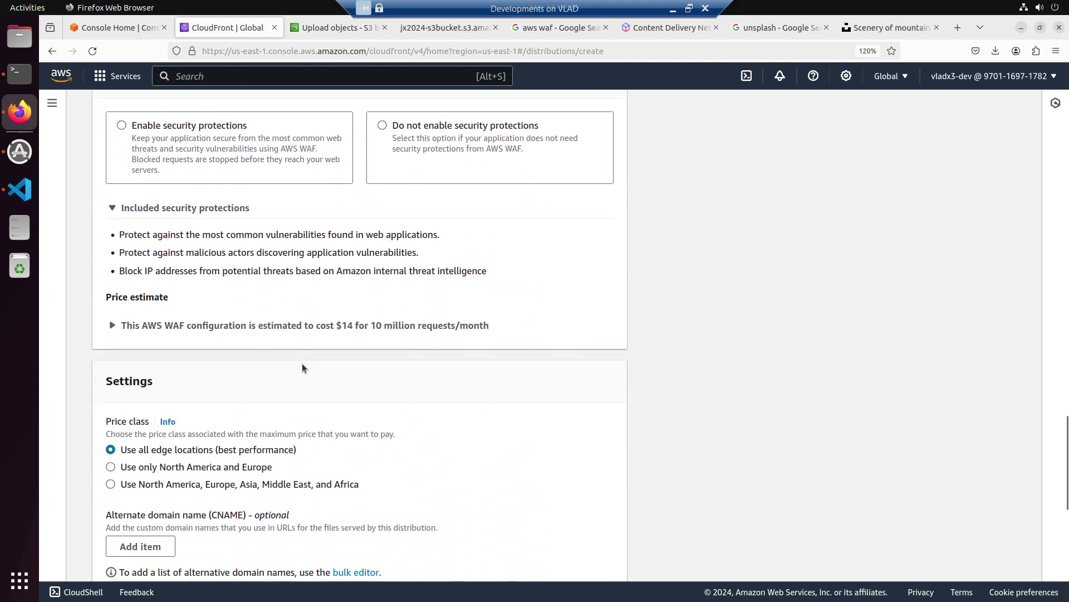
scroll(302, 365, "down", 3)
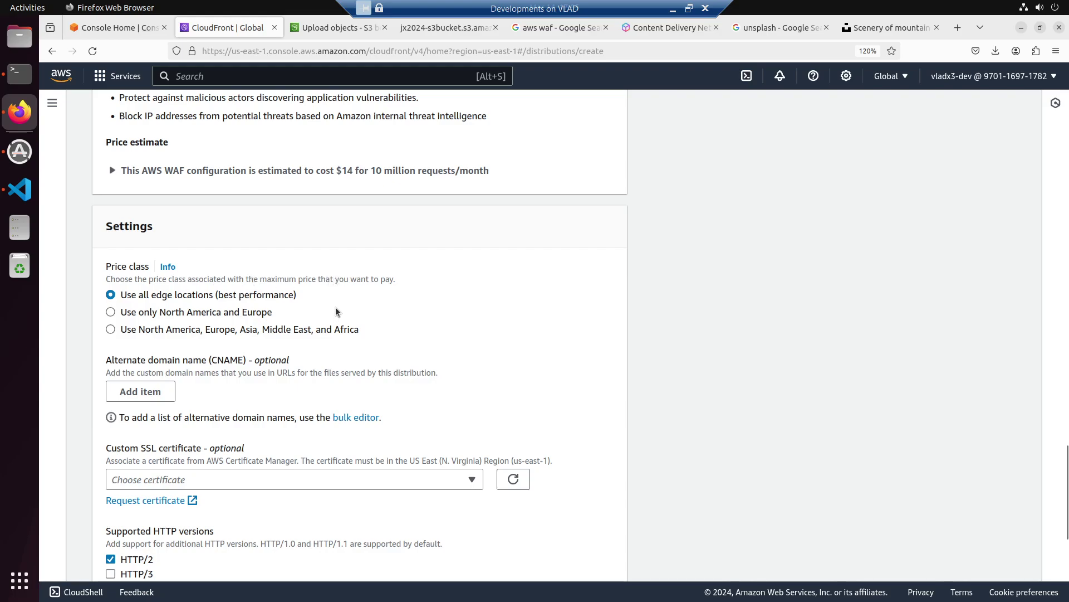
scroll(336, 305, "down", 2)
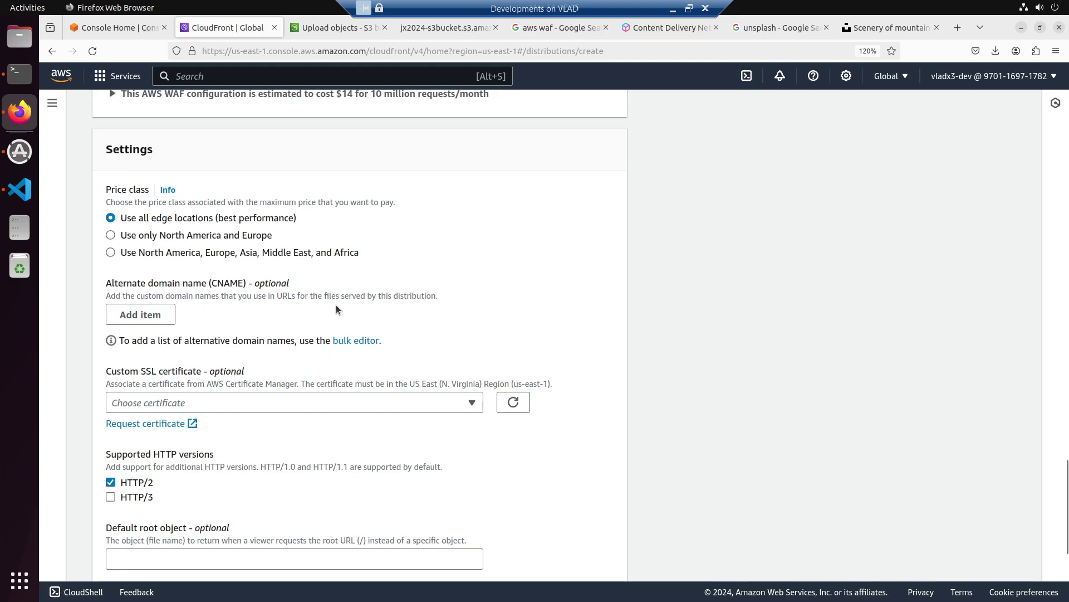
scroll(335, 305, "down", 2)
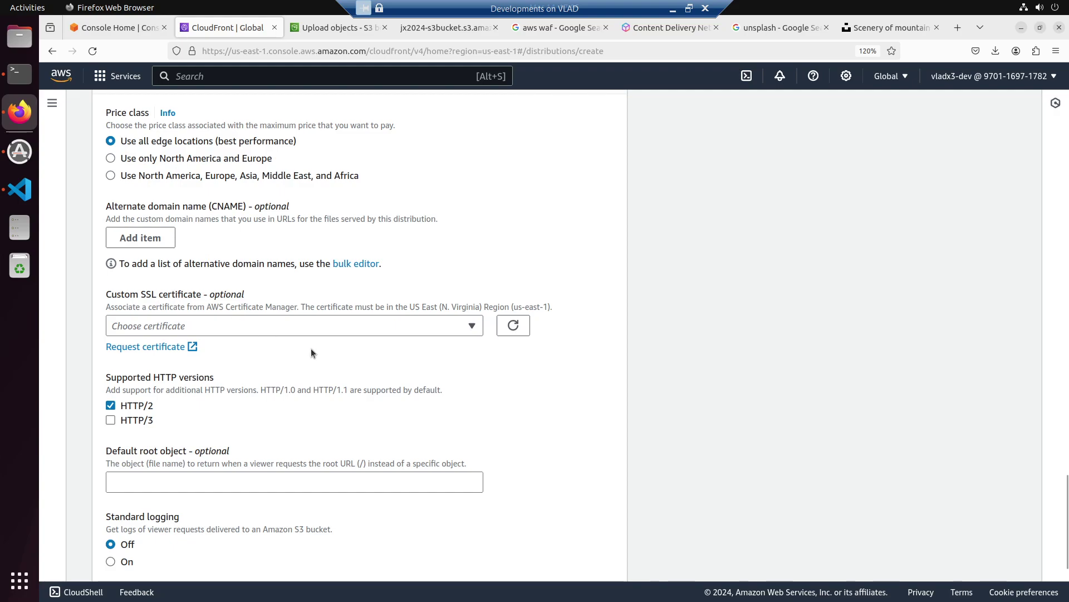
scroll(311, 351, "down", 4)
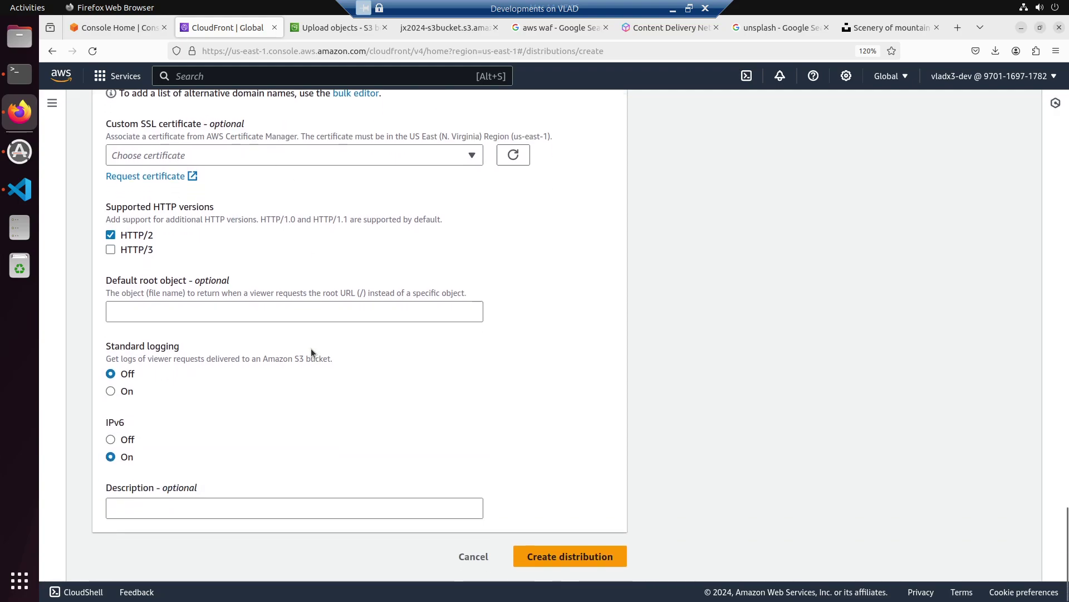
Step: Choose "Do not enable security protections" for the Web Application Firewall and create the distribution
left_click(540, 557)
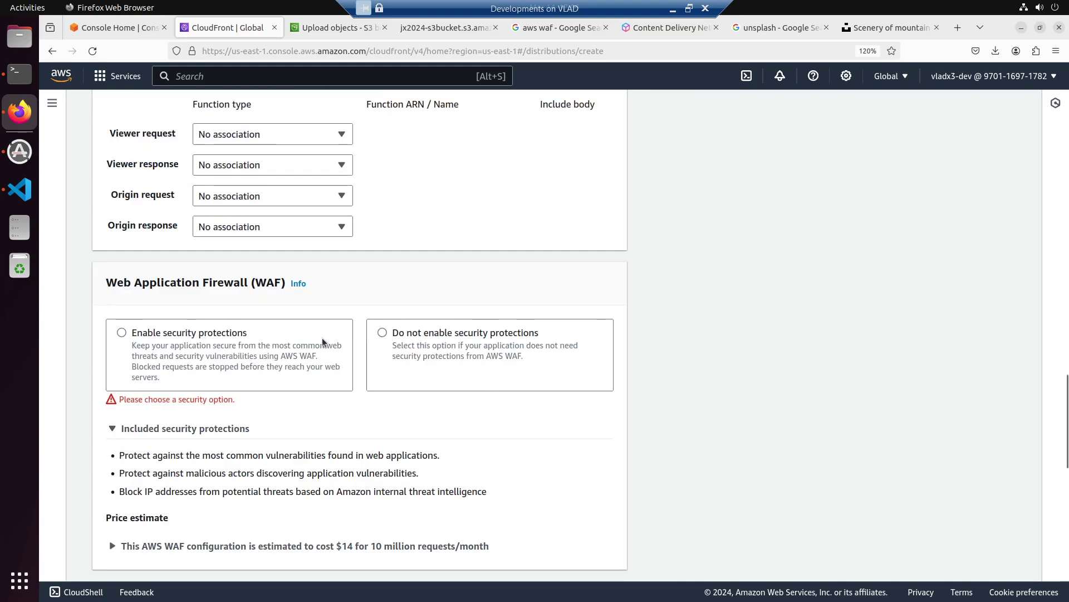
left_click(381, 336)
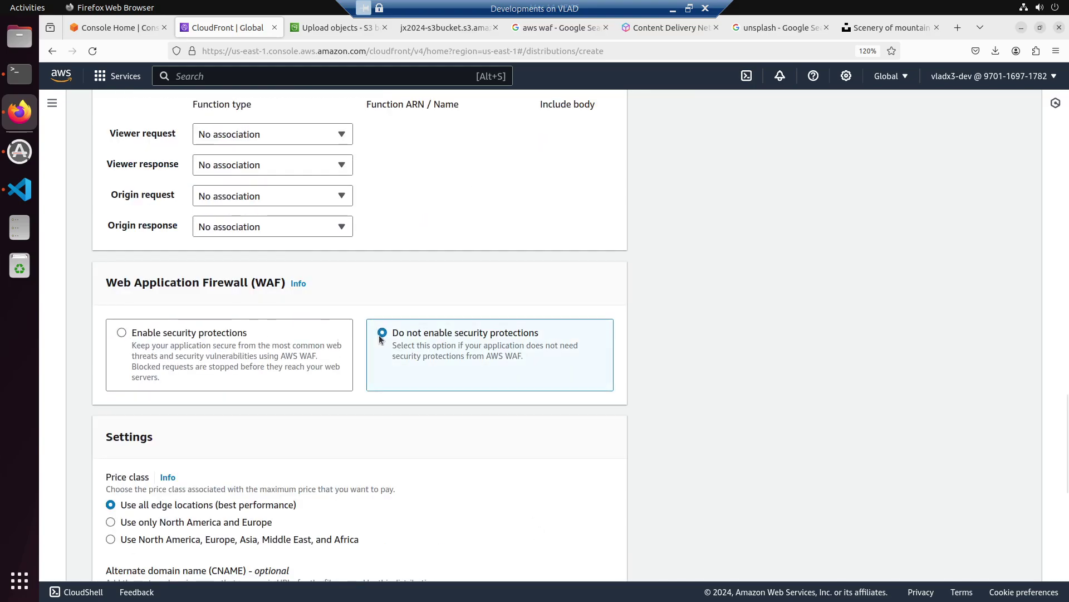
scroll(493, 410, "down", 10)
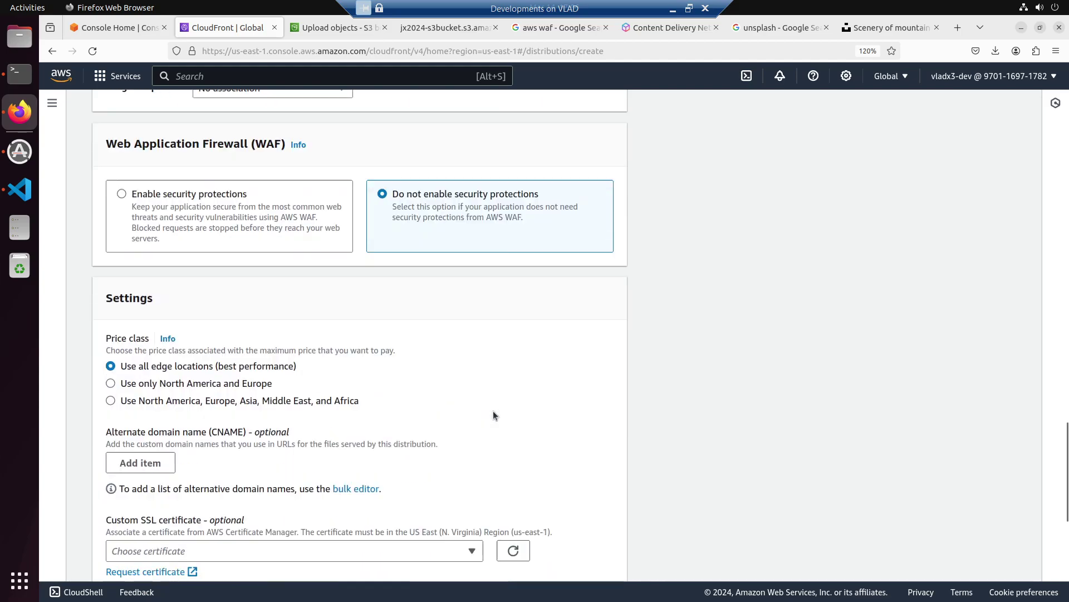
left_click(530, 552)
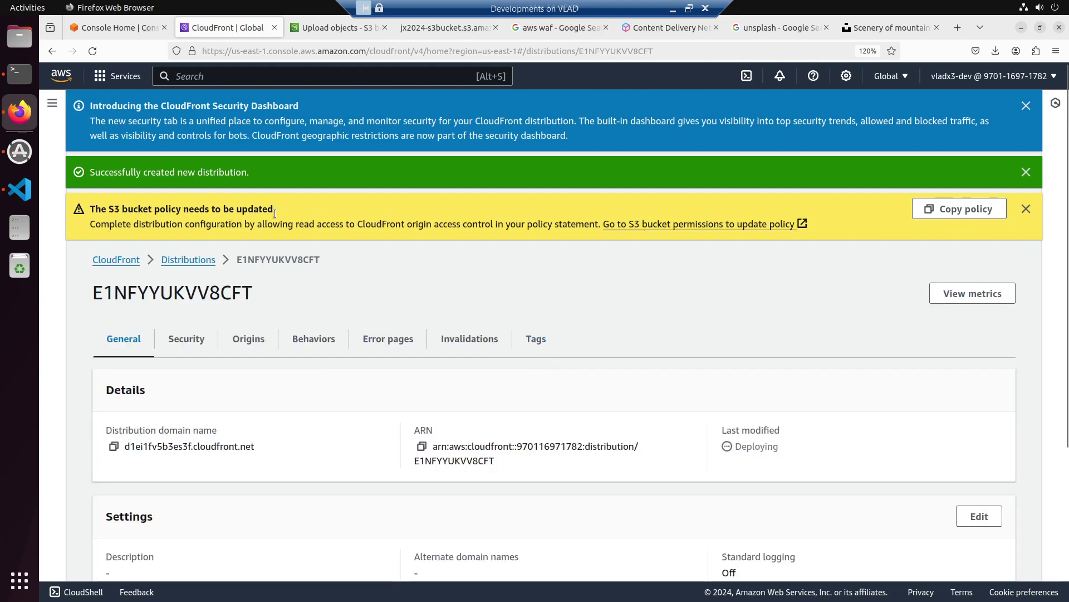
Step: Copy the policy statement offered for the new distribution and paste it into the bucket policy of jx2024-s3bucket
left_click(950, 210)
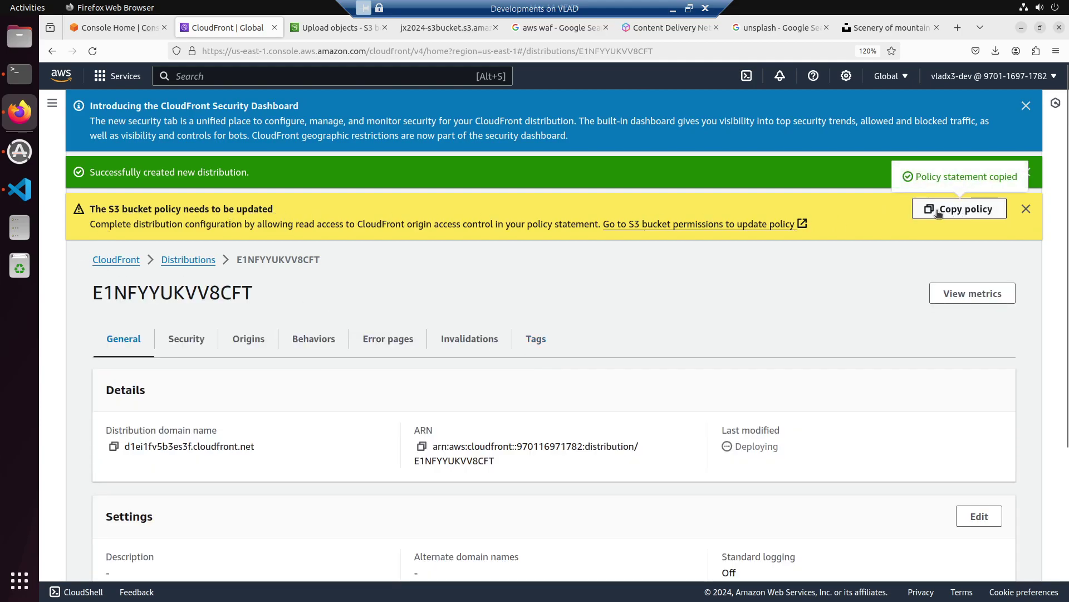
left_click(314, 28)
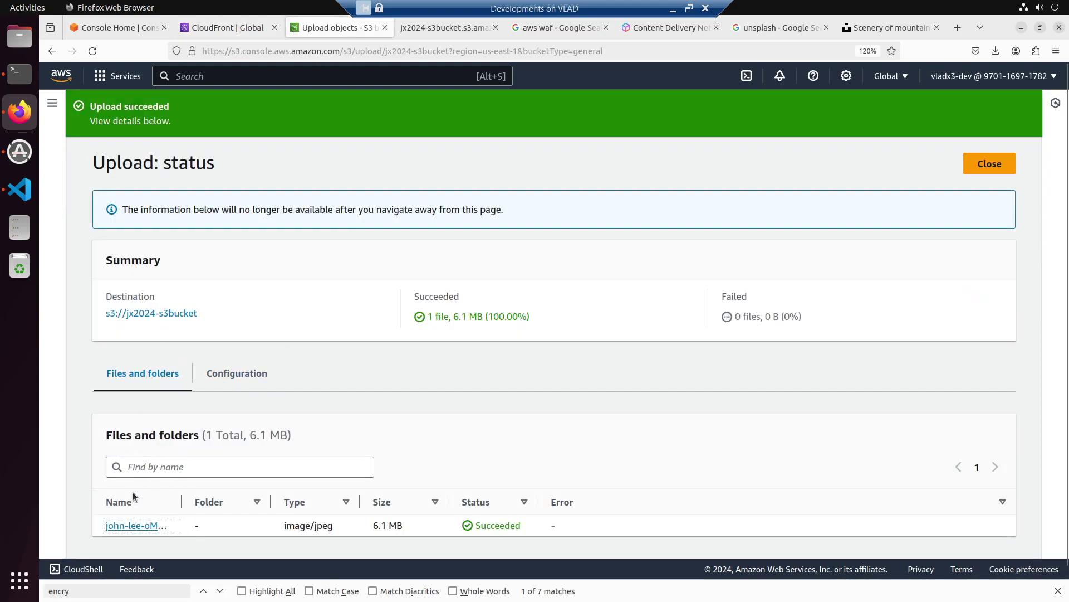
left_click(984, 165)
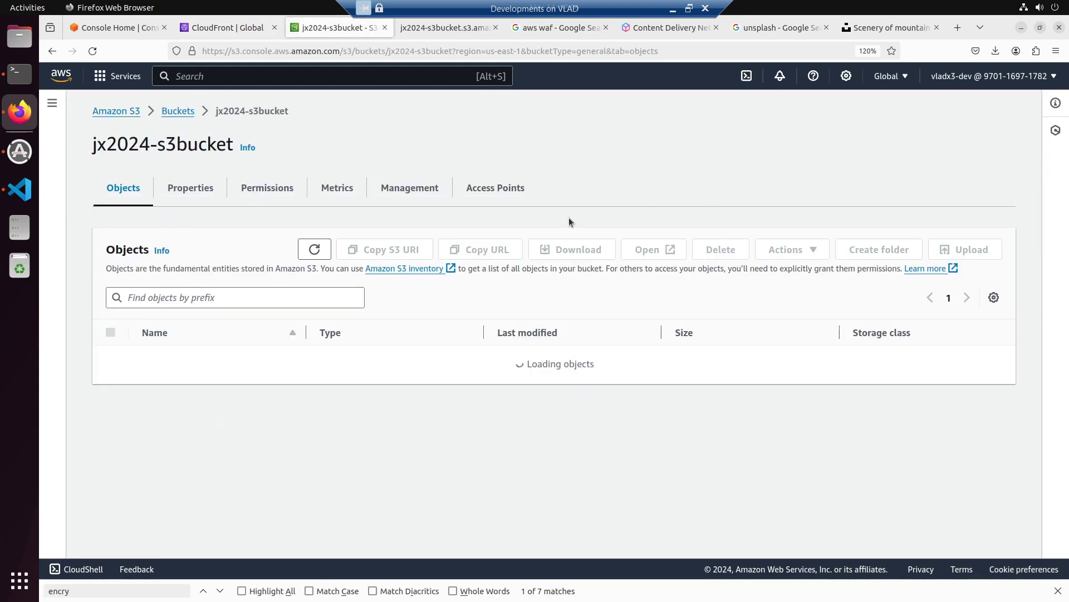
left_click(250, 189)
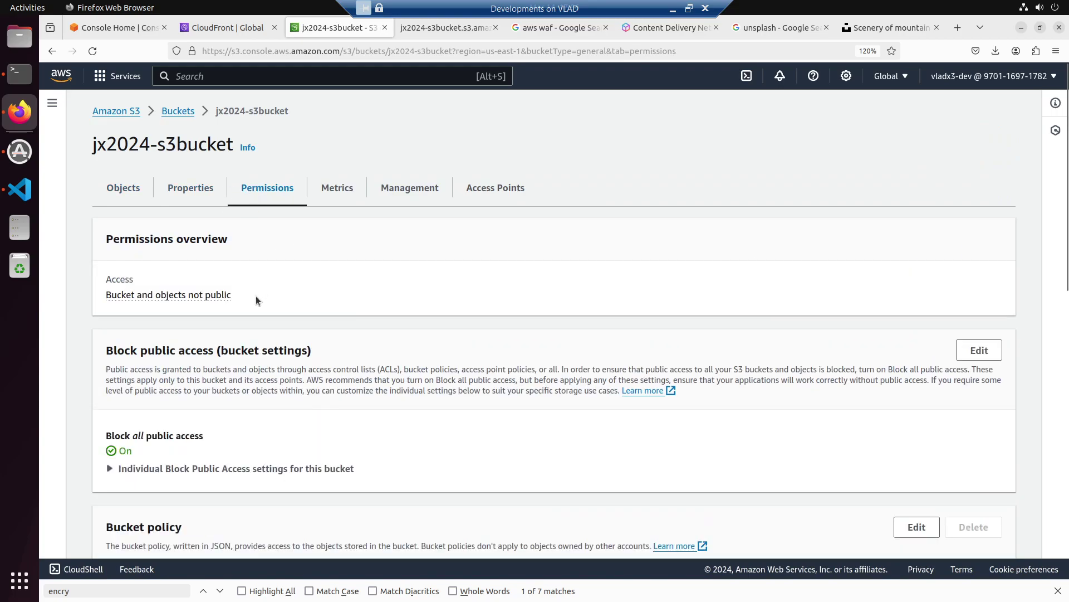
scroll(941, 414, "down", 3)
left_click(913, 298)
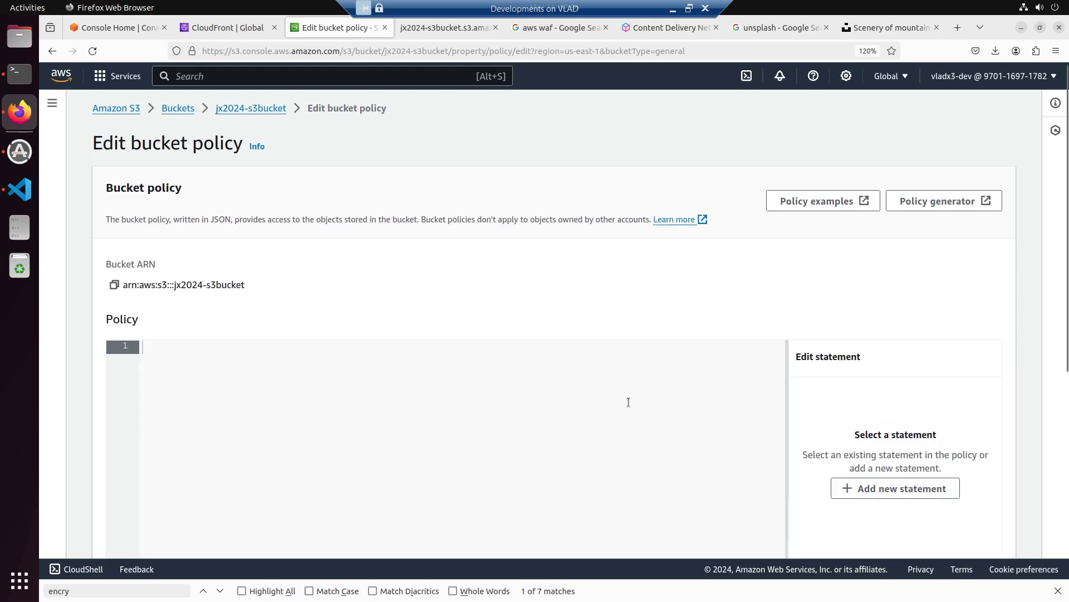
scroll(386, 359, "down", 3)
key("ctrl+v")
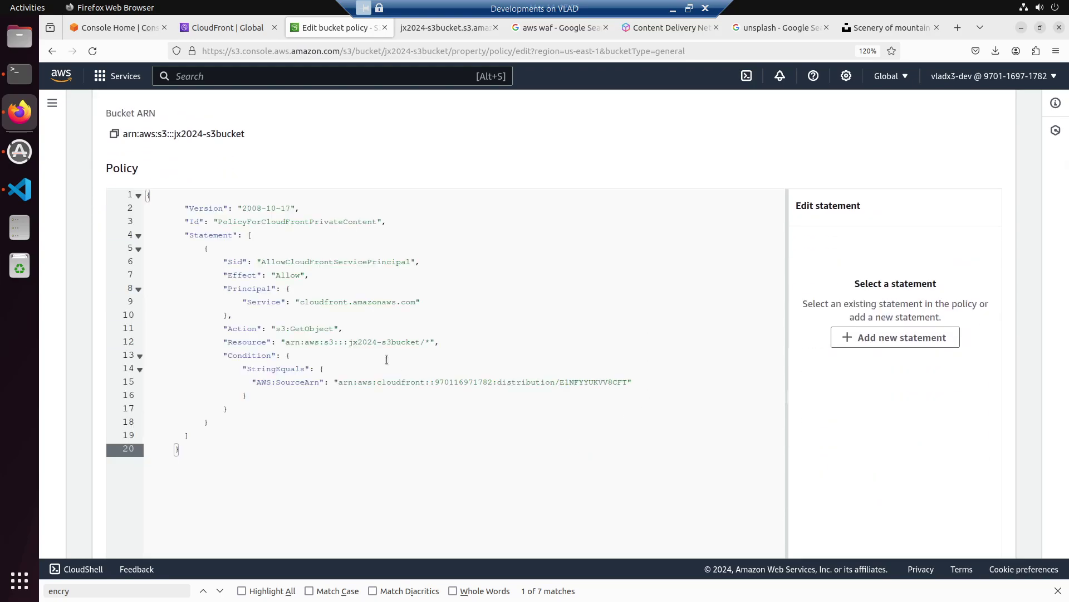
Step: Try to save the pasted bucket policy and check its JSON
scroll(500, 384, "down", 3)
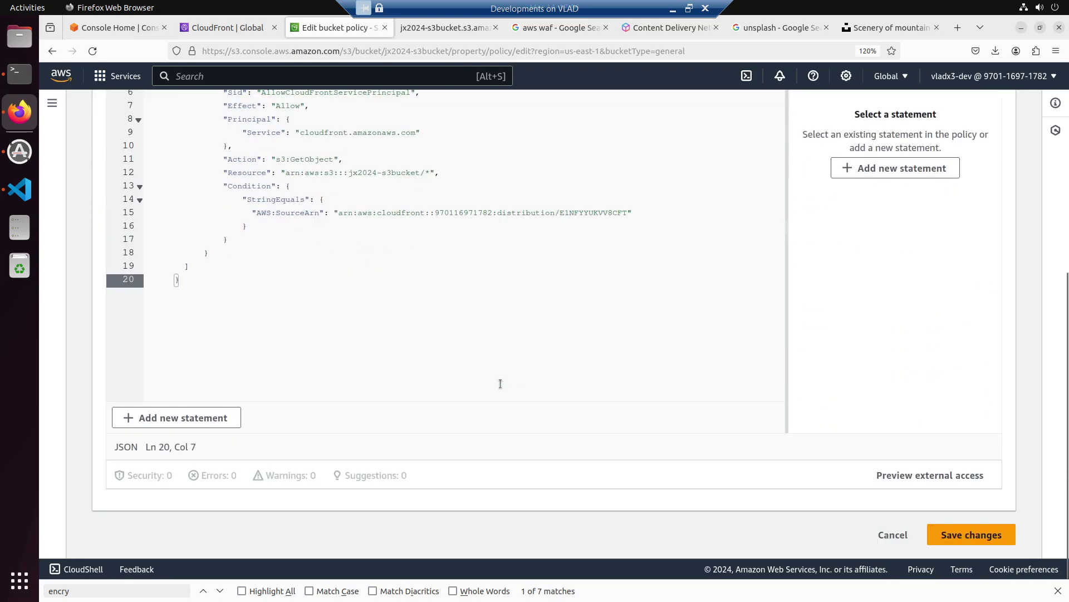
left_click(986, 530)
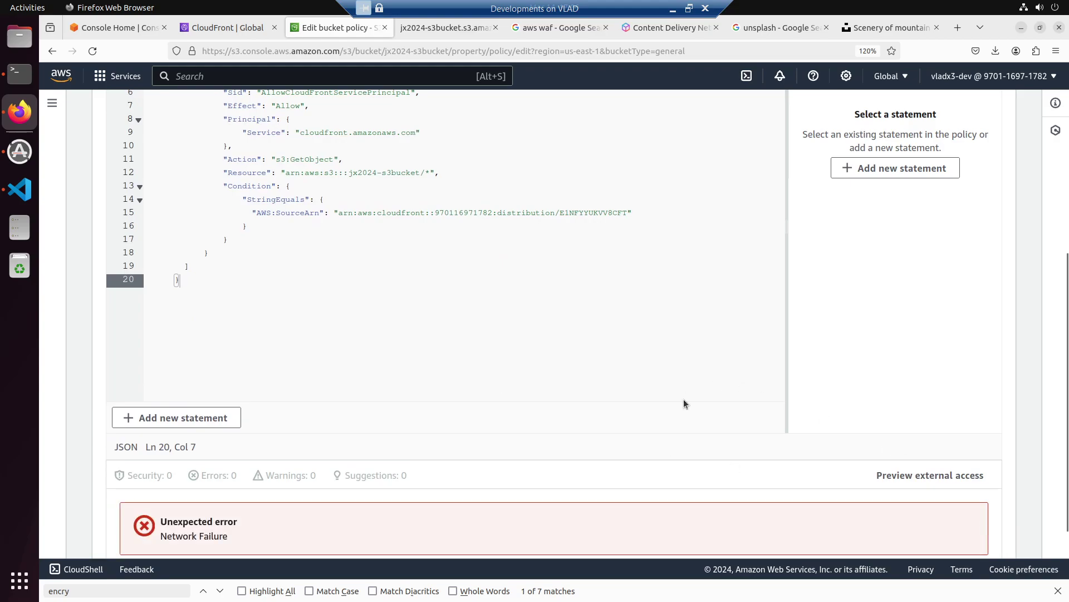
scroll(683, 399, "down", 2)
scroll(357, 144, "up", 4)
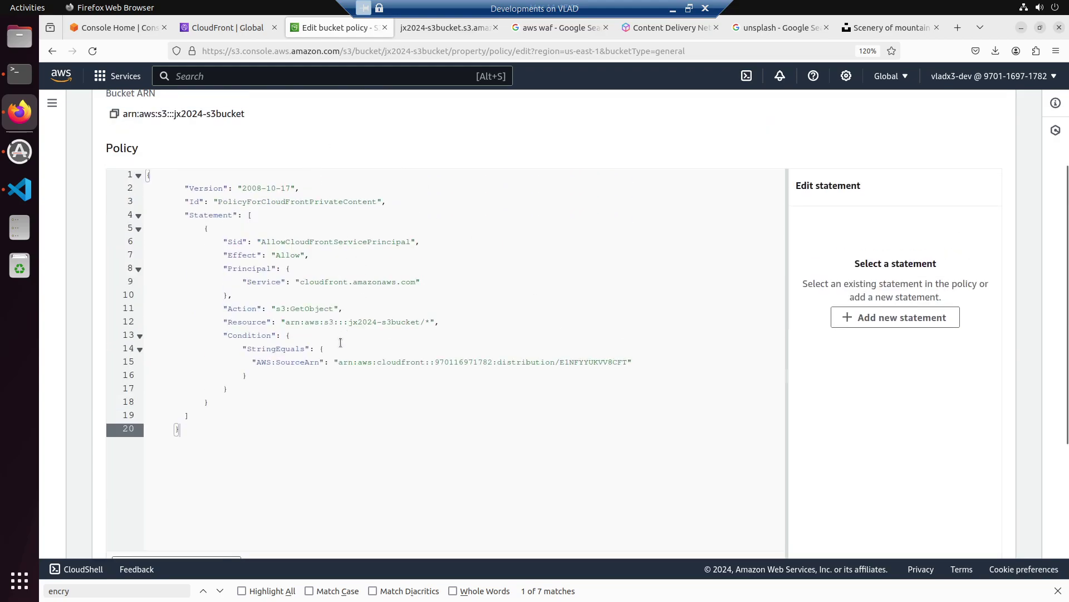
left_click(328, 415)
scroll(610, 429, "down", 4)
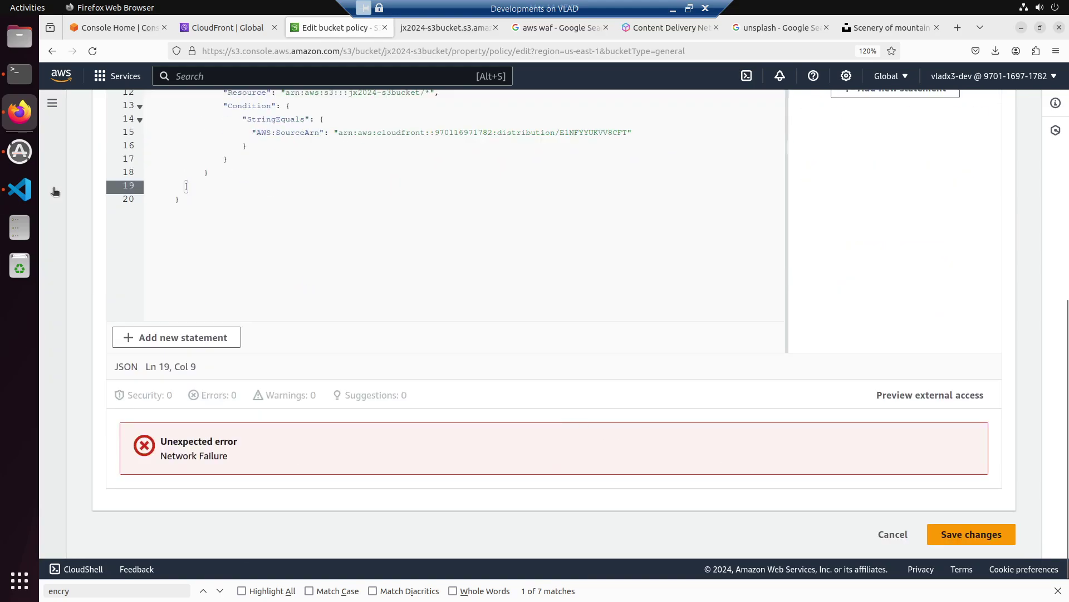
Step: Switch to the terminal, ping google.com to test the network connection, stop the ping and return to Firefox
left_click(19, 72)
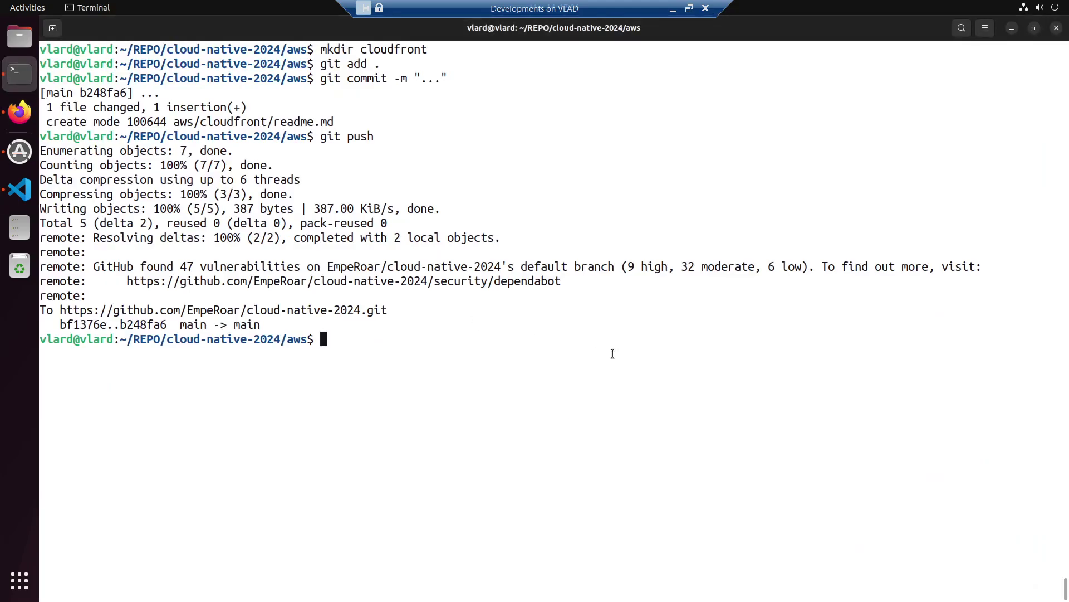
type("ping google.com")
key("Return")
key("ctrl+c")
key("alt+Tab")
Step: Save the CloudFront access policy on jx2024-s3bucket again and review the resulting bucket policy in its permissions
scroll(529, 357, "up", 2)
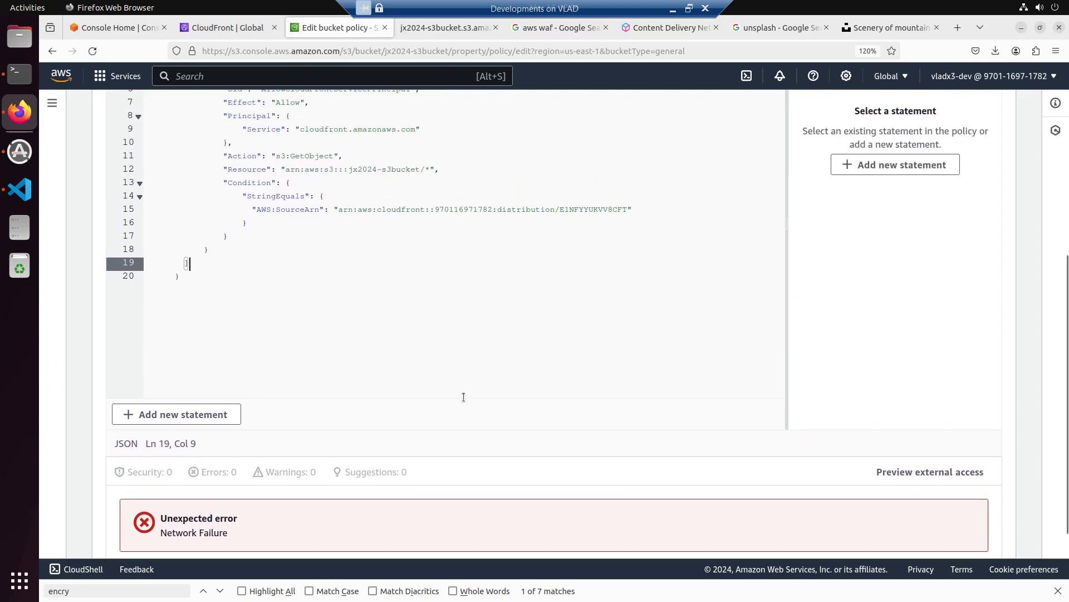
left_click(319, 358)
key("ctrl+a")
left_click(323, 348)
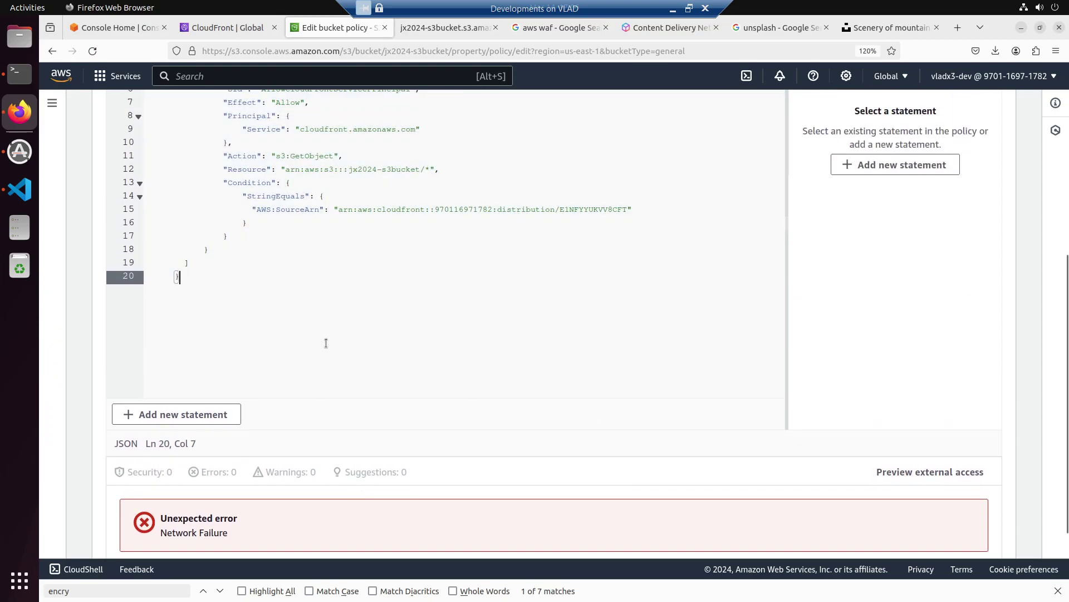
scroll(334, 345, "up", 3)
scroll(679, 441, "down", 5)
left_click(958, 534)
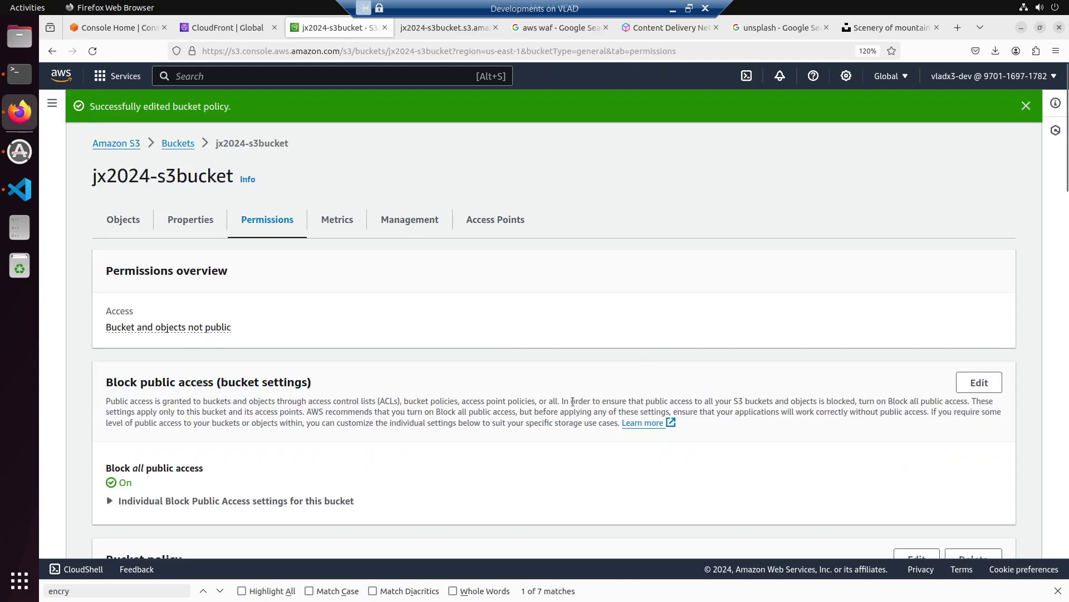
scroll(641, 384, "down", 10)
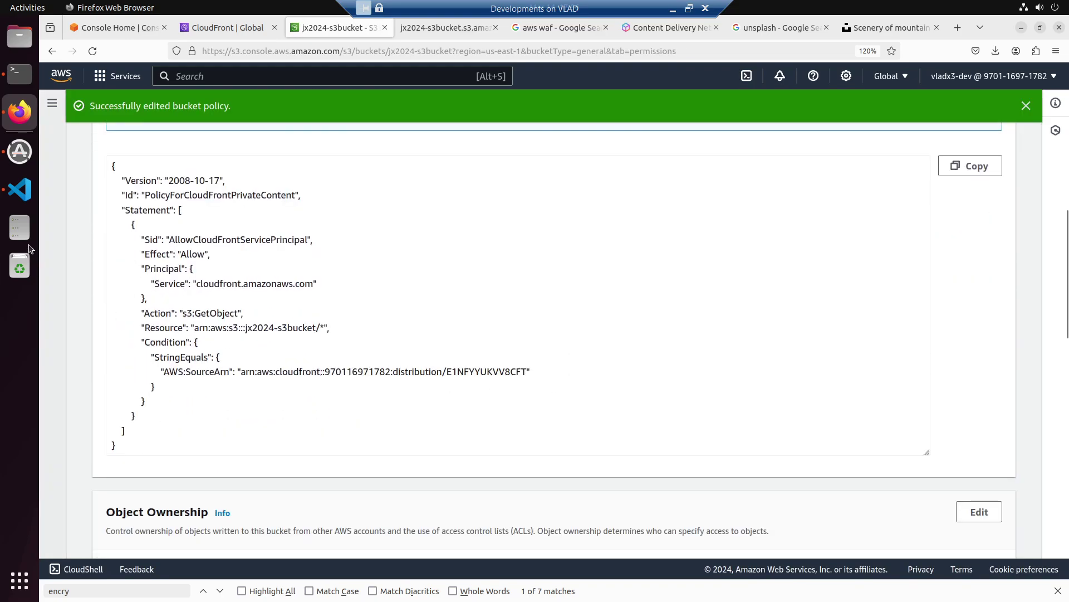
Step: Switch to VS Code and add the heading "### CLOUDFRONT S3 Bucket Policy" below the Origin Access Control section of the cloudfront readme.md
left_click(19, 189)
left_click(398, 348)
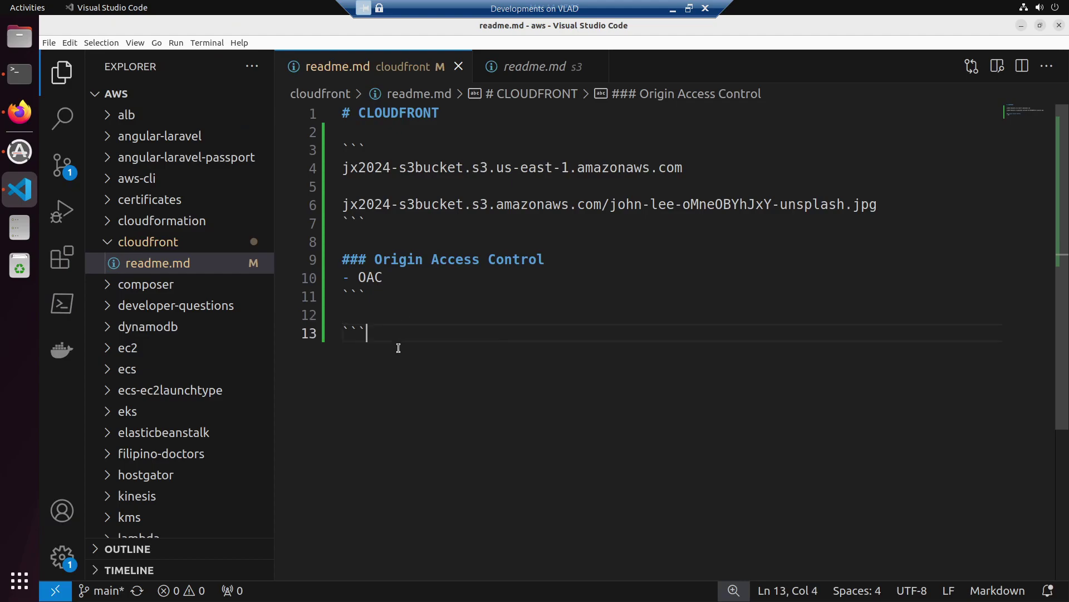
key("Return")
key("Return")
type("### ")
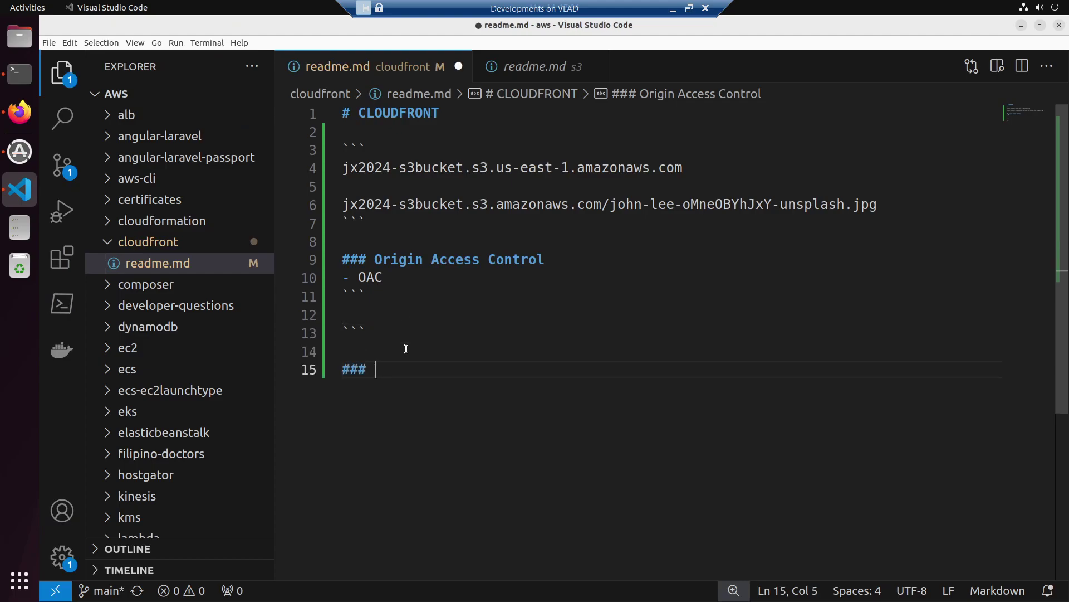
type("CLOUDF")
key("BackSpace")
type("DFO")
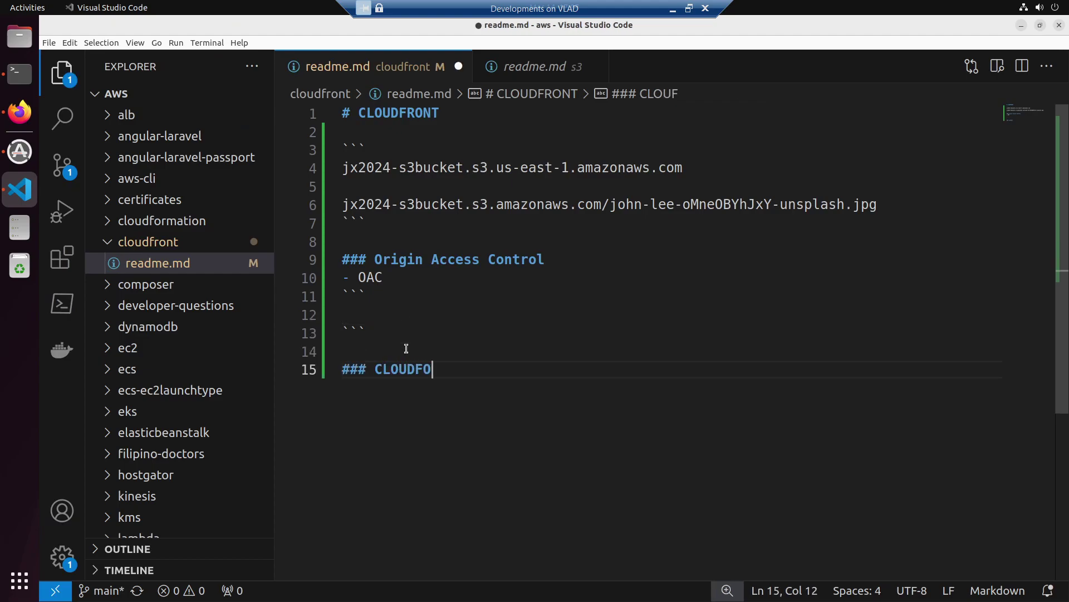
key("BackSpace")
type("RONT S")
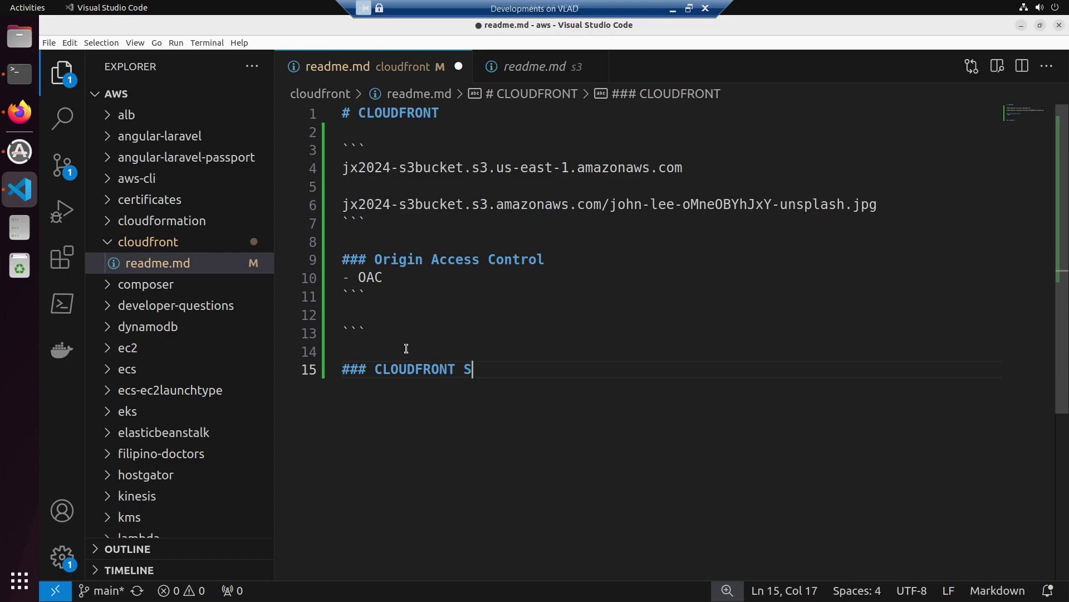
type("3 Bucet")
key("BackSpace")
key("BackSpace")
key("BackSpace")
type("ket Po")
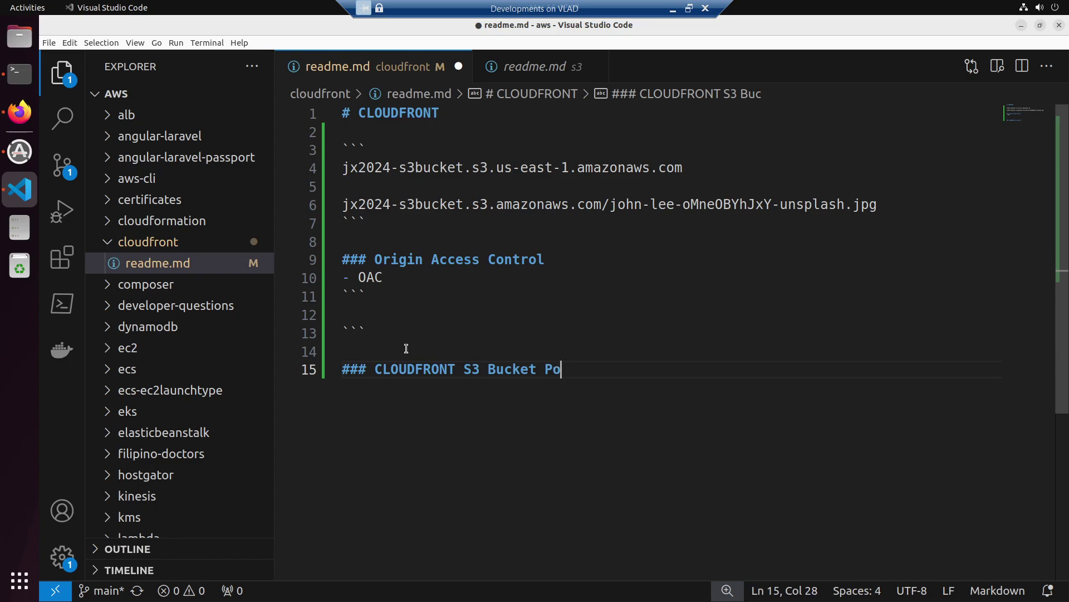
type("licy")
Step: Paste the copied CloudFront bucket policy into a fenced code block under the new heading and save readme.md
key("Return")
type("```")
key("Return")
type("`")
key("Home")
key("Return")
key("Up")
key("ctrl+v")
key("ctrl+s")
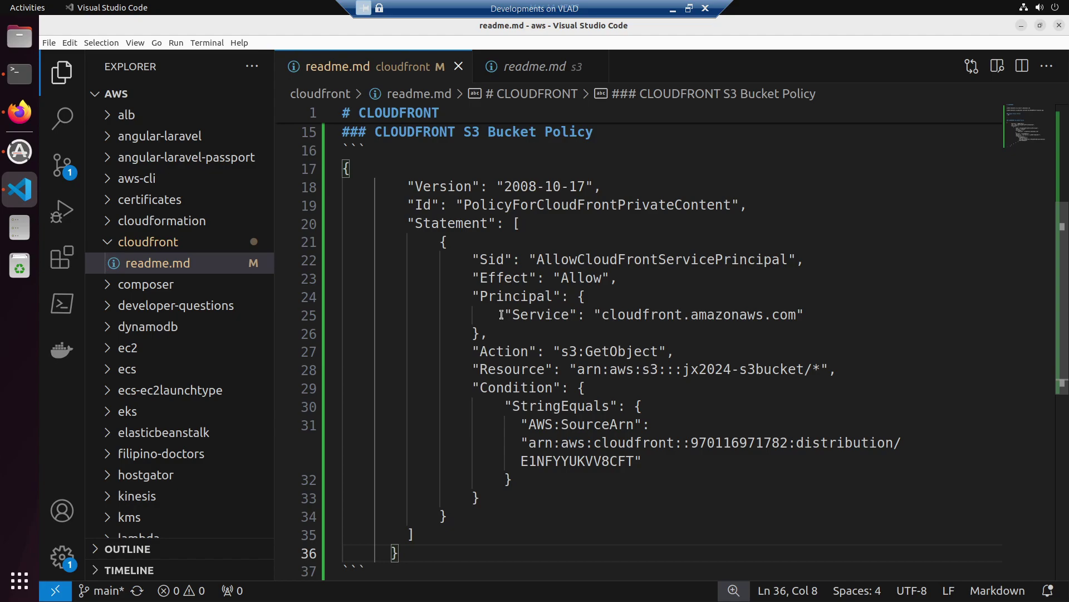
Step: Examine the pasted policy's service principal, action, resource and AWS:SourceArn condition by highlighting each value
left_click_drag(607, 316, 788, 316)
left_click_drag(569, 351, 633, 350)
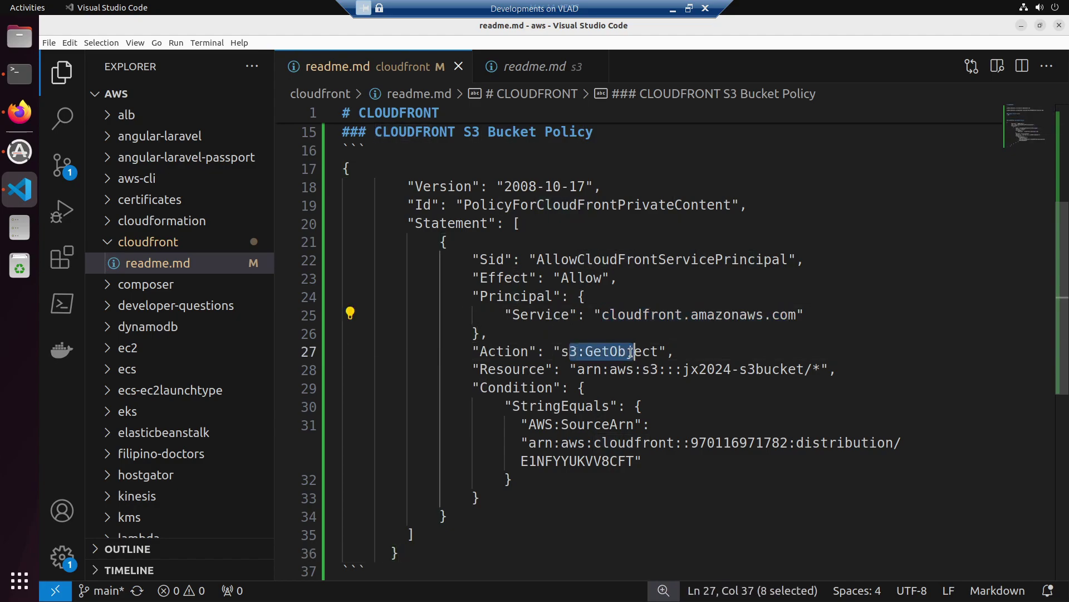
left_click(582, 369)
left_click(795, 369, "shift")
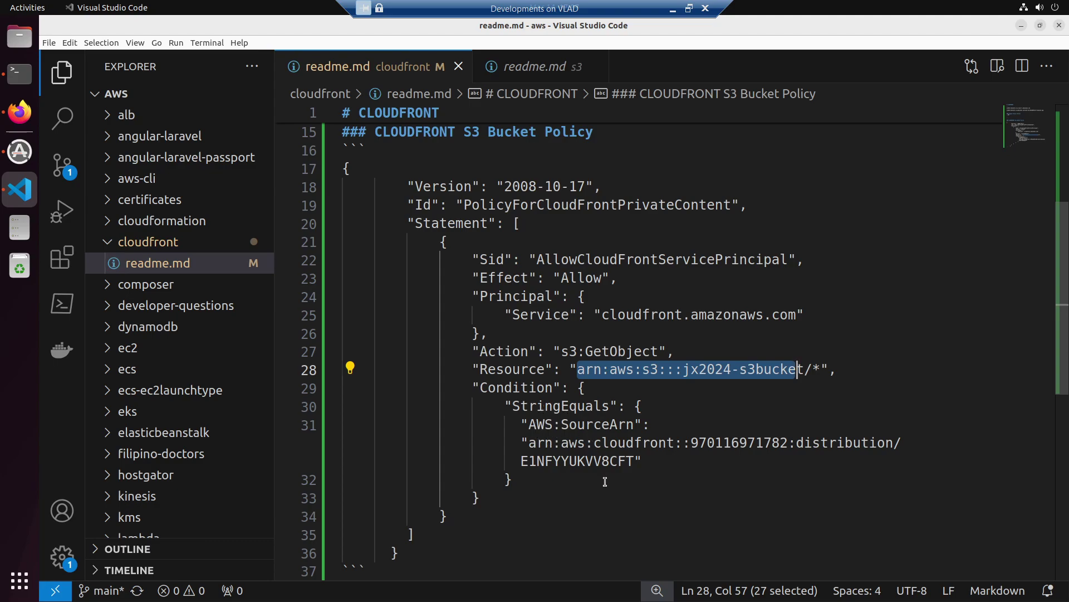
left_click(528, 424)
left_click_drag(611, 421, 630, 424)
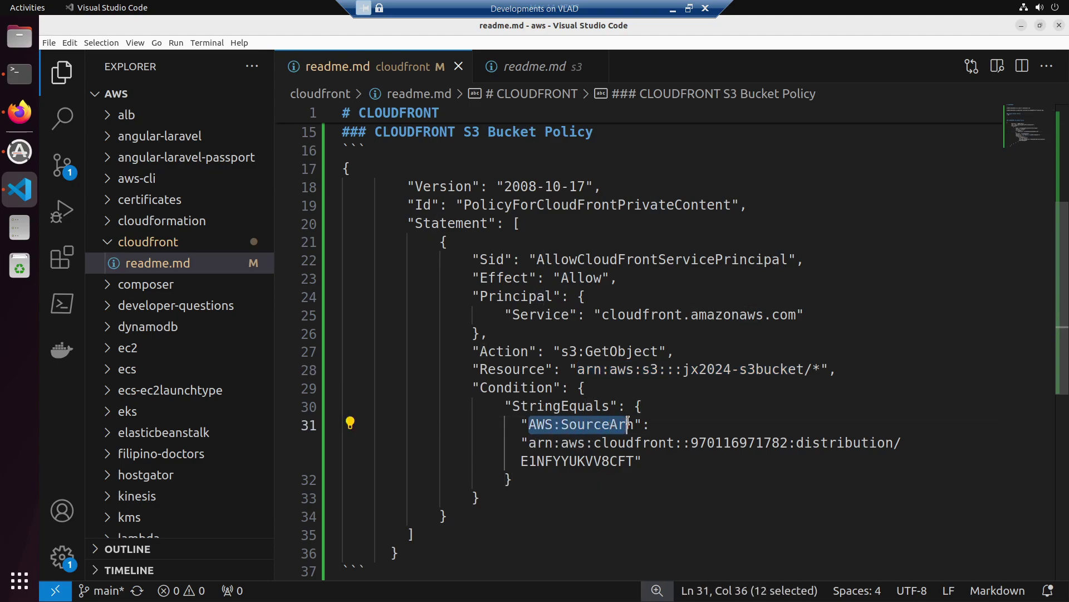
left_click(536, 445)
left_click_drag(536, 444, 628, 460)
left_click(628, 460)
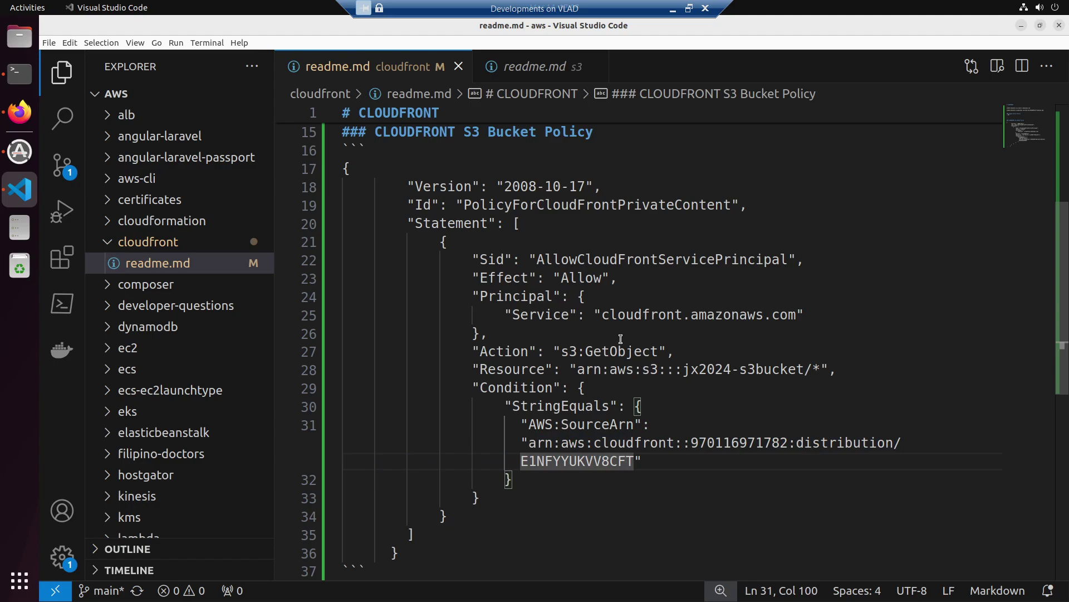
left_click(603, 462)
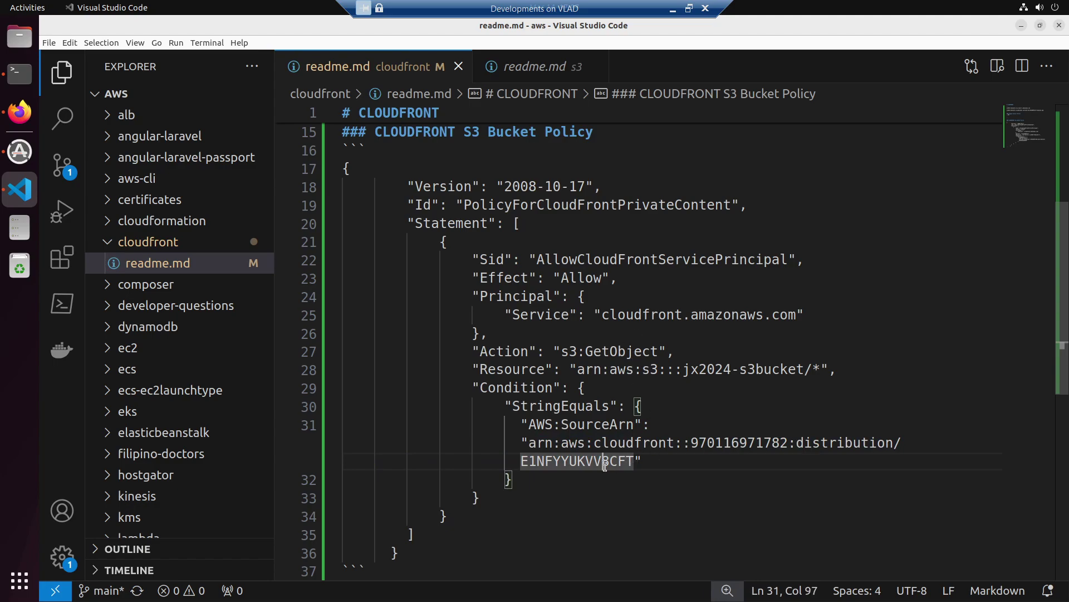
left_click(542, 444)
left_click_drag(543, 445, 636, 461)
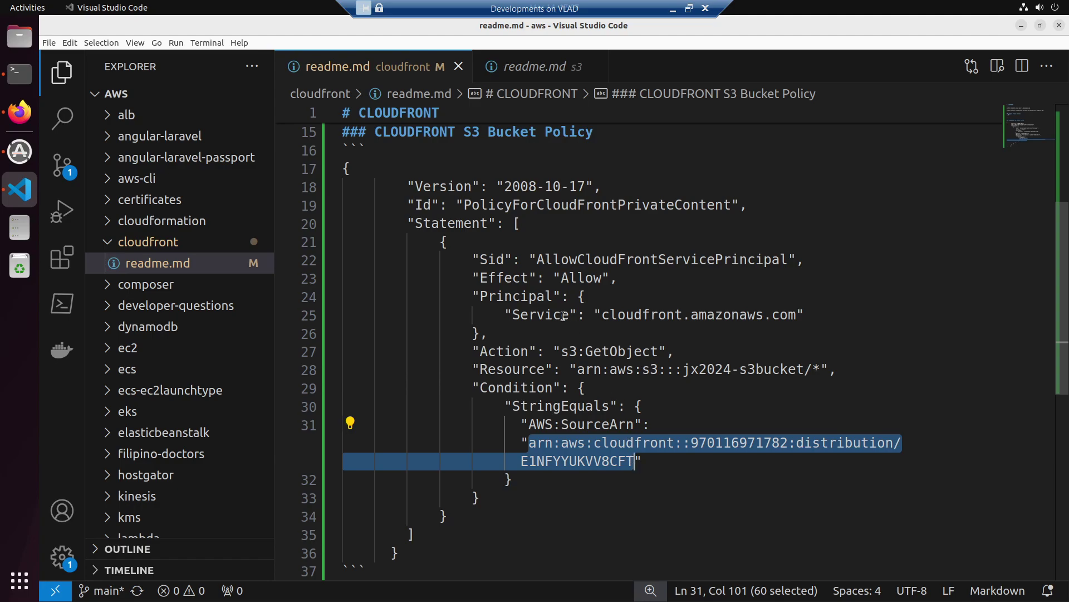
Step: Switch to Firefox, look over the permissions of jx2024-s3bucket, and reload the new CloudFront distribution's details page
key("alt+Tab")
scroll(593, 356, "down", 5)
scroll(593, 356, "up", 6)
scroll(431, 185, "up", 7)
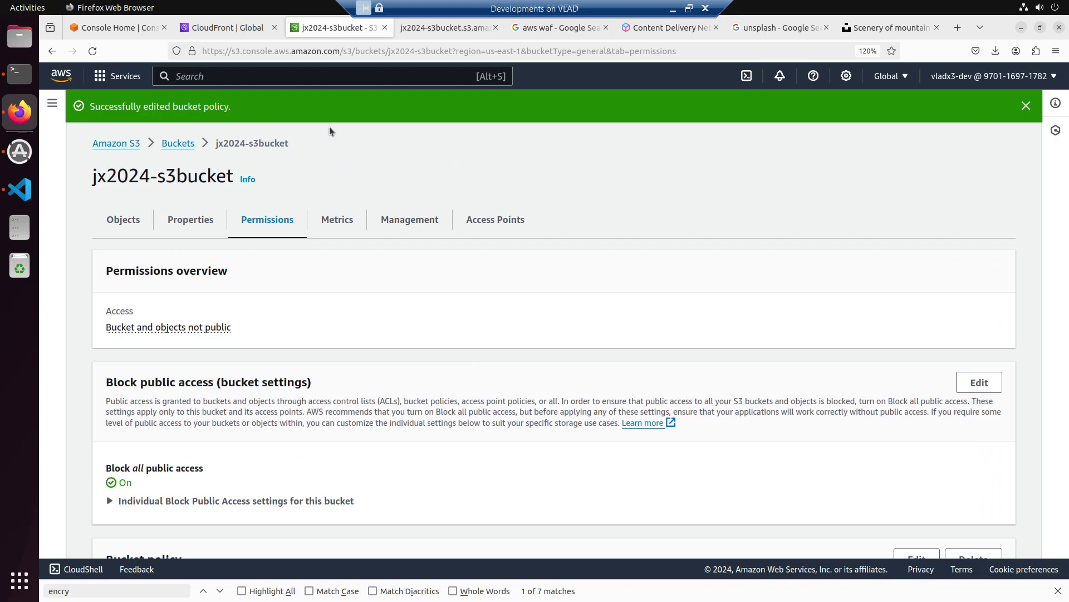
key("ctrl+Page_Up")
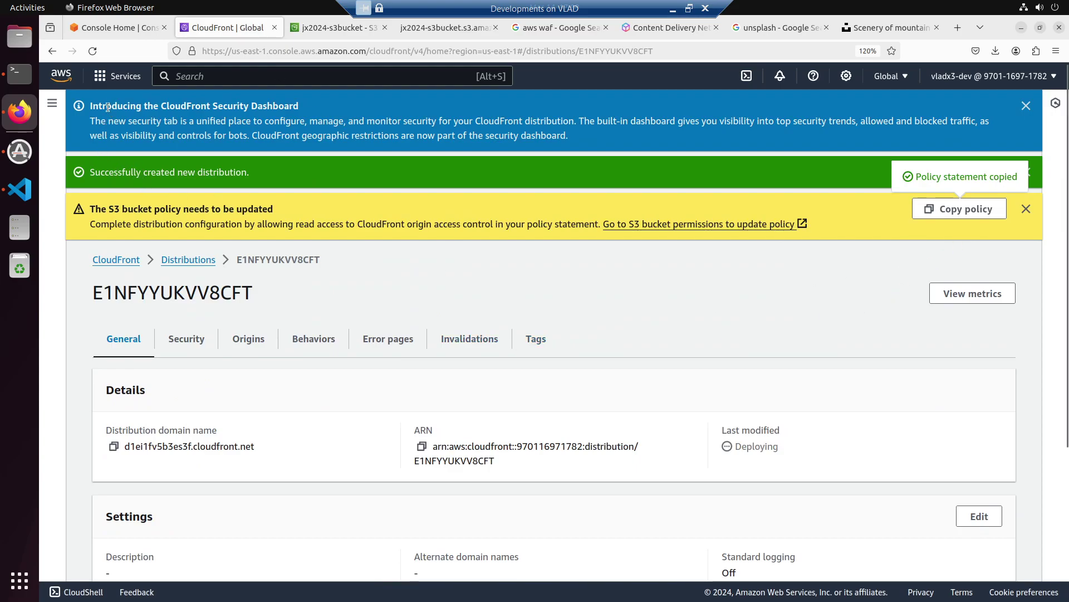
left_click(92, 51)
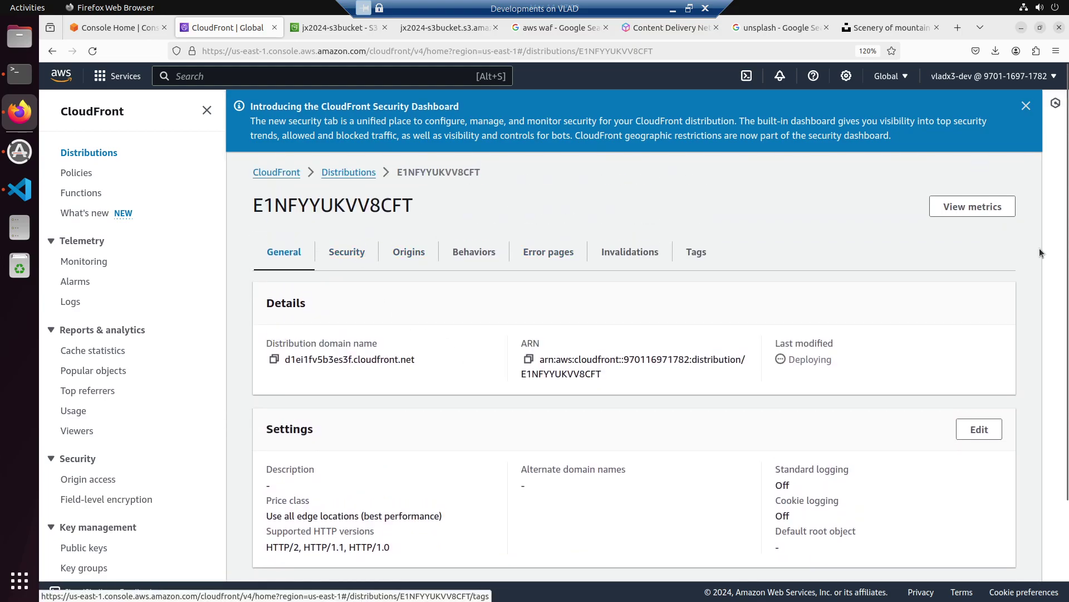
Step: Copy the distribution's ARN, paste it unsubmitted into the unsplash page's address bar to read it, and return to the distribution
left_click(529, 358)
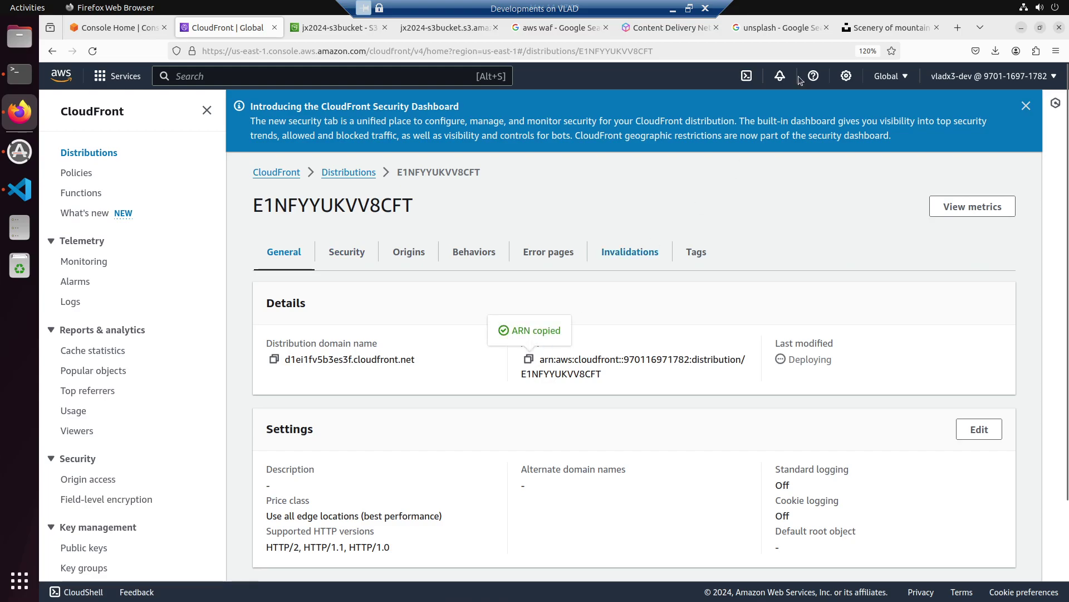
left_click(780, 28)
left_click(711, 51)
key("ctrl+v")
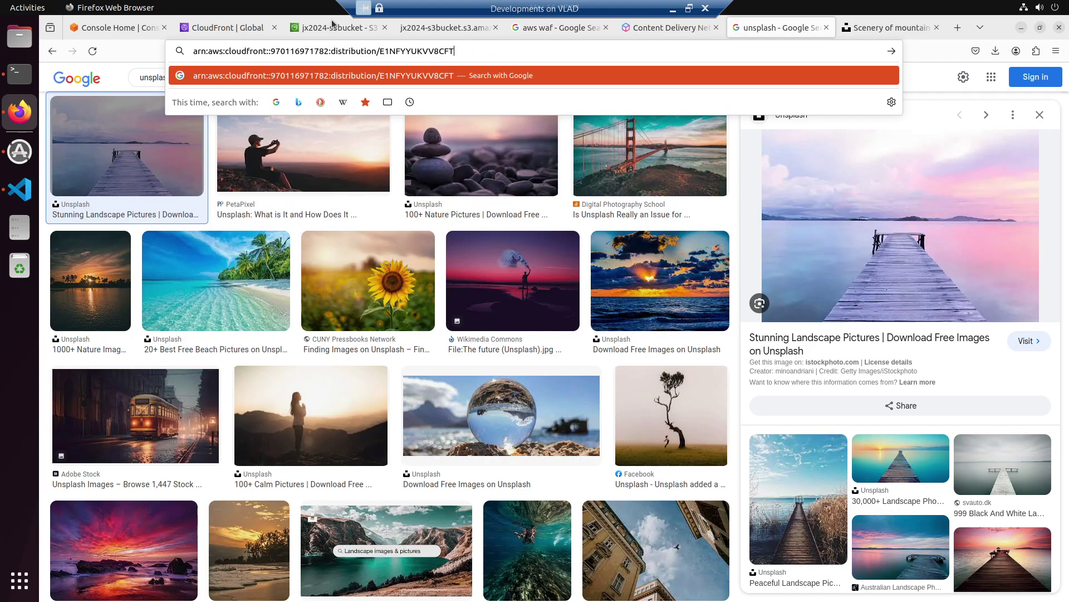
left_click(226, 27)
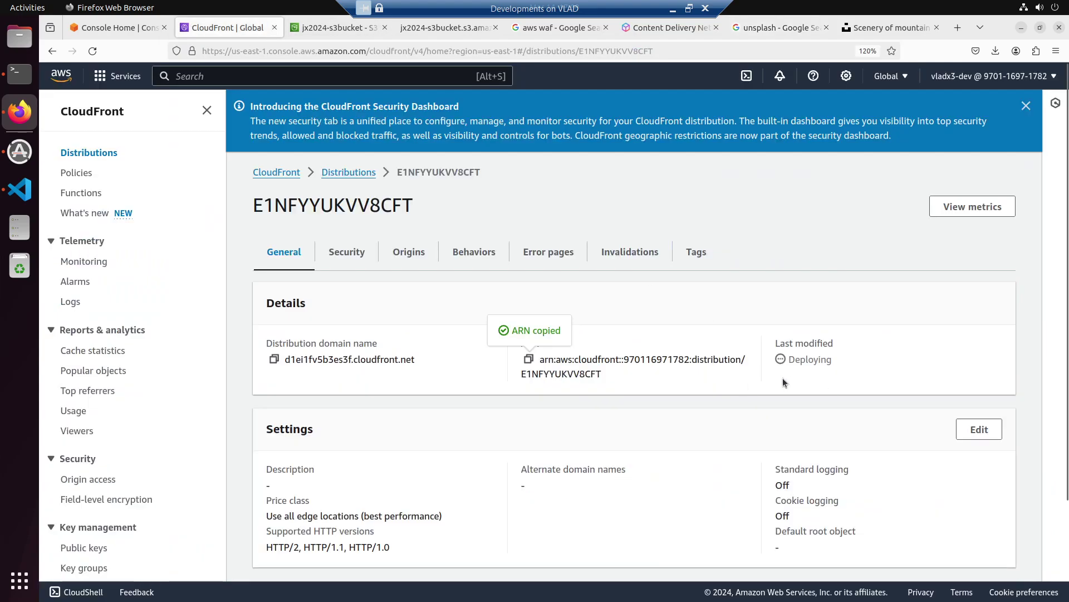
Step: Check the distribution's deployment status and settings by reloading its page, and glance at the list of AWS regions
scroll(813, 383, "down", 4)
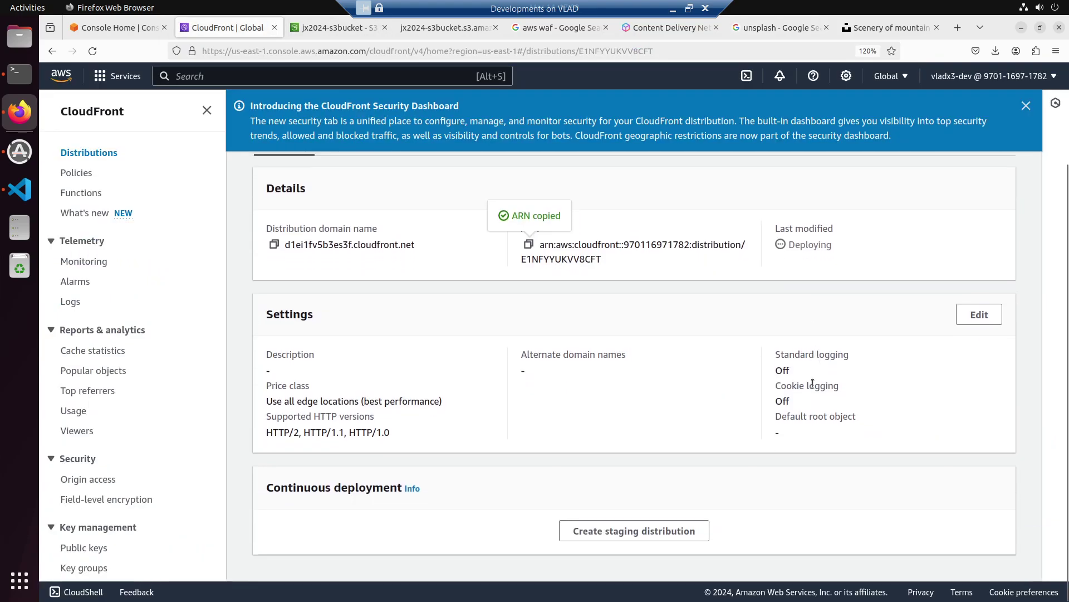
scroll(813, 383, "up", 4)
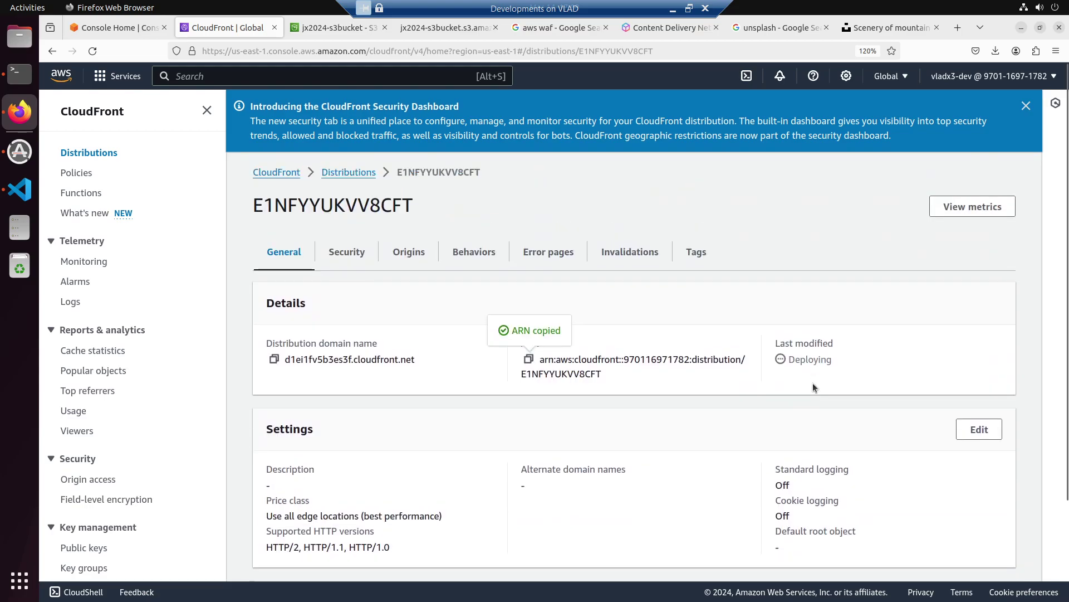
left_click(94, 49)
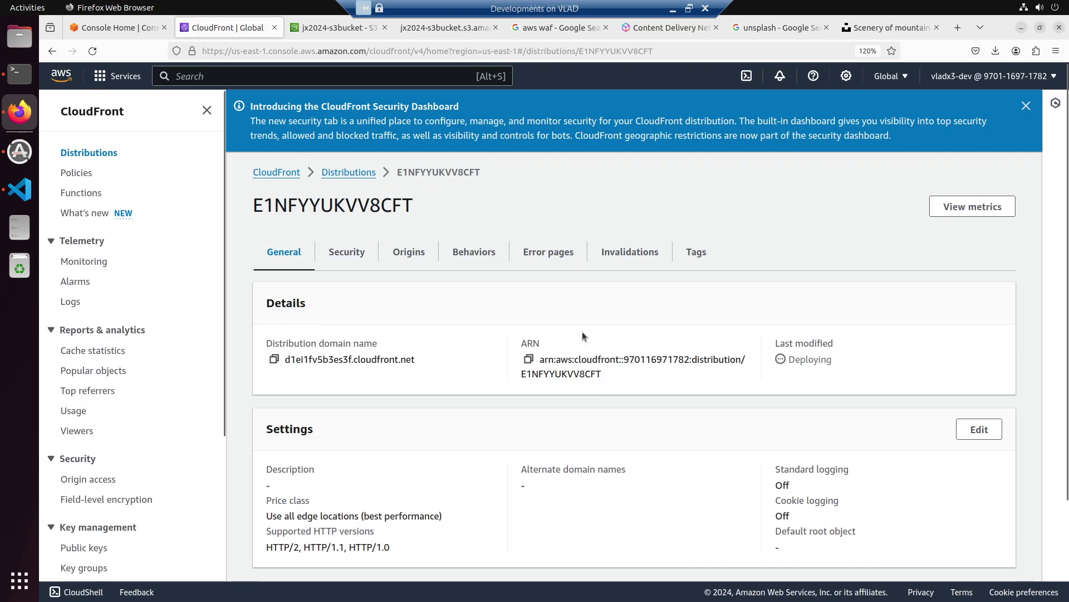
scroll(582, 332, "down", 4)
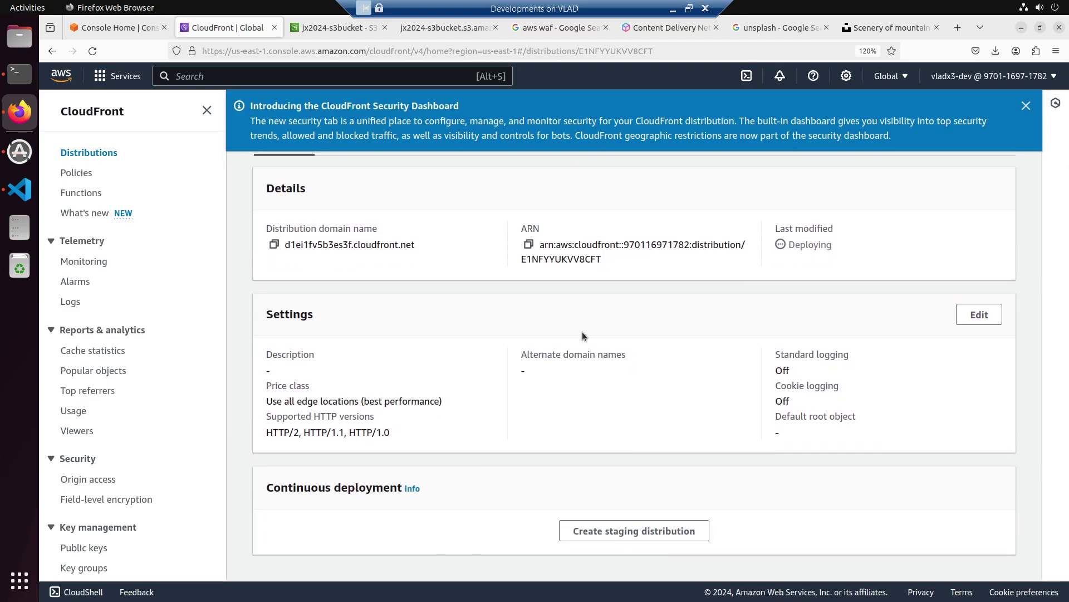
scroll(583, 332, "up", 4)
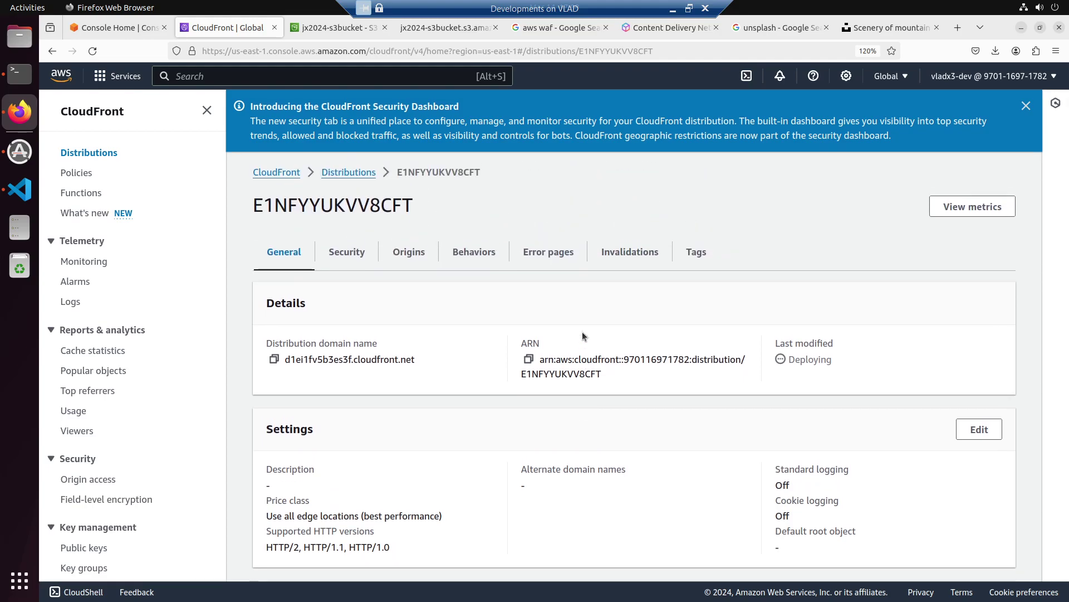
left_click(907, 76)
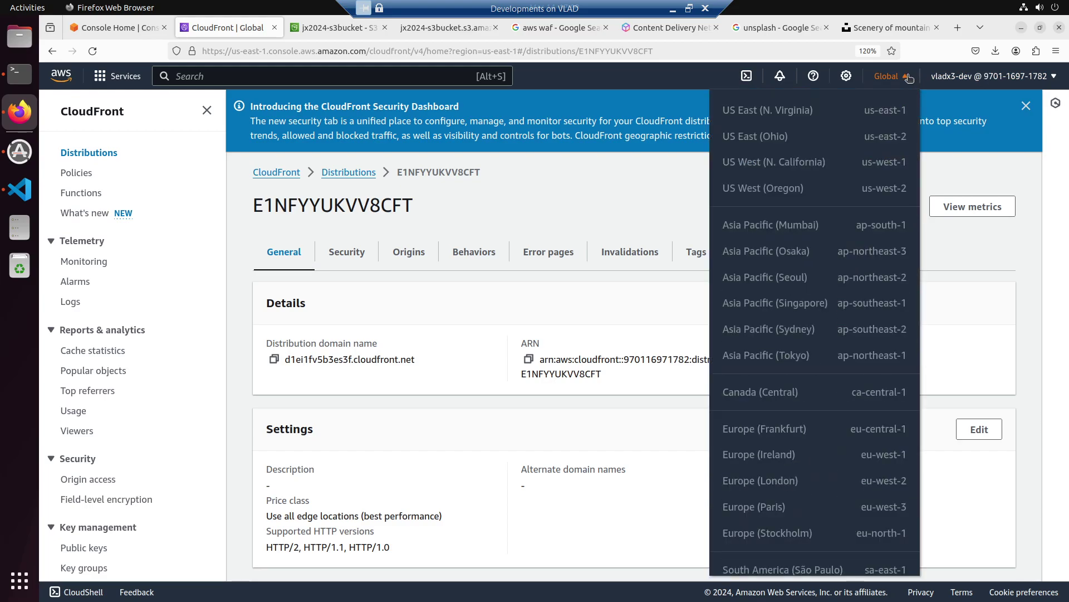
left_click(908, 77)
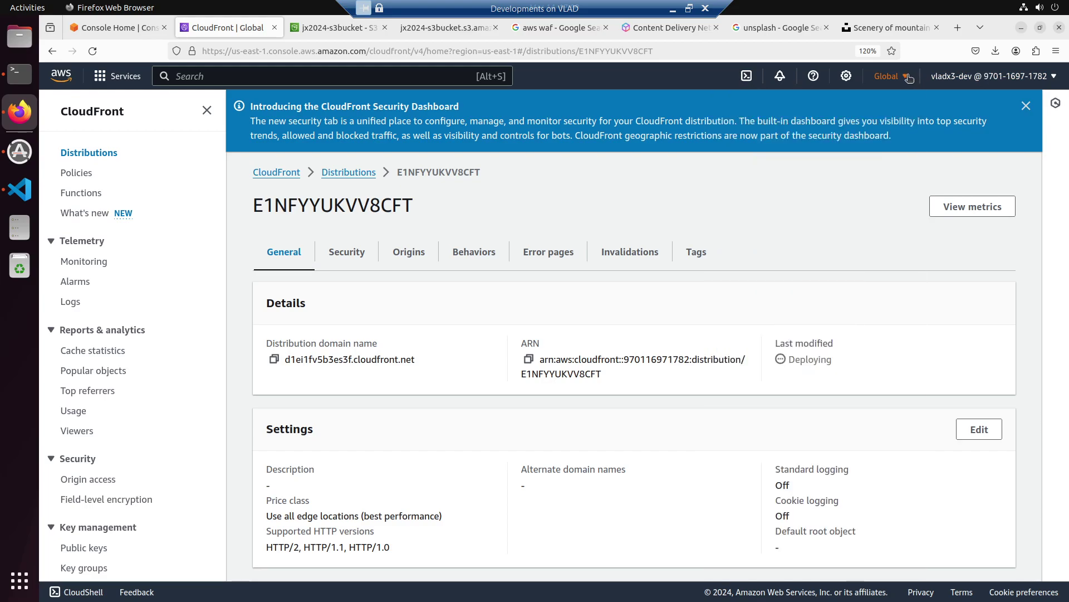
left_click(93, 51)
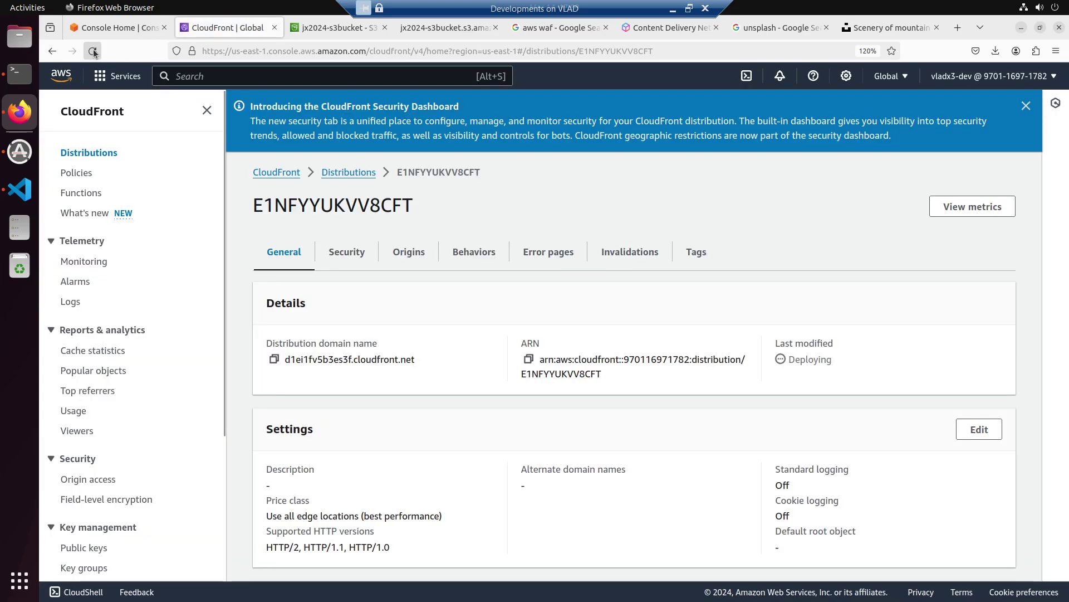
left_click(93, 51)
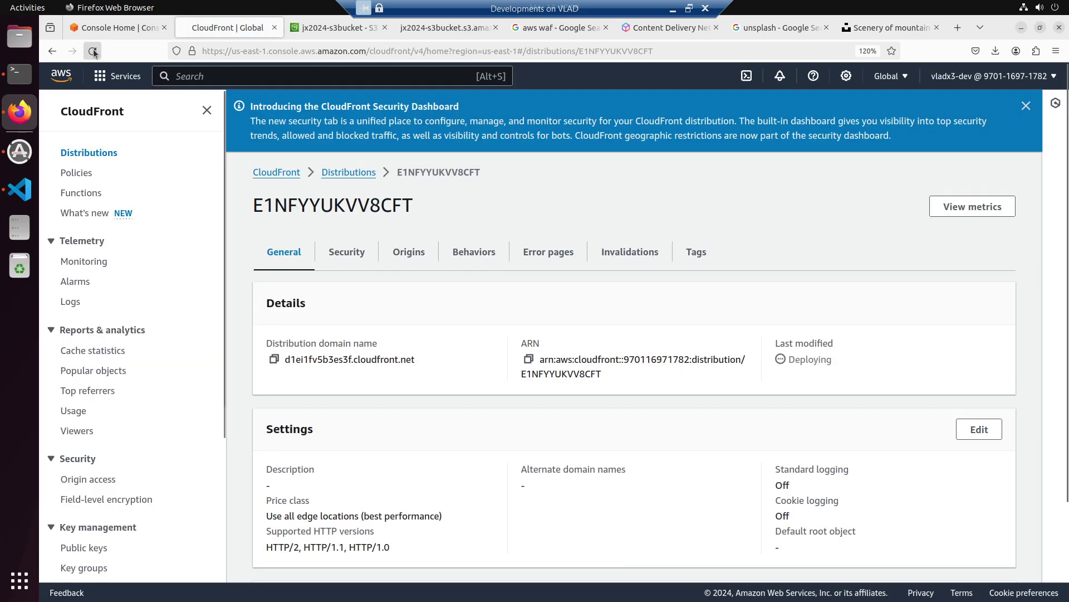
left_click(93, 51)
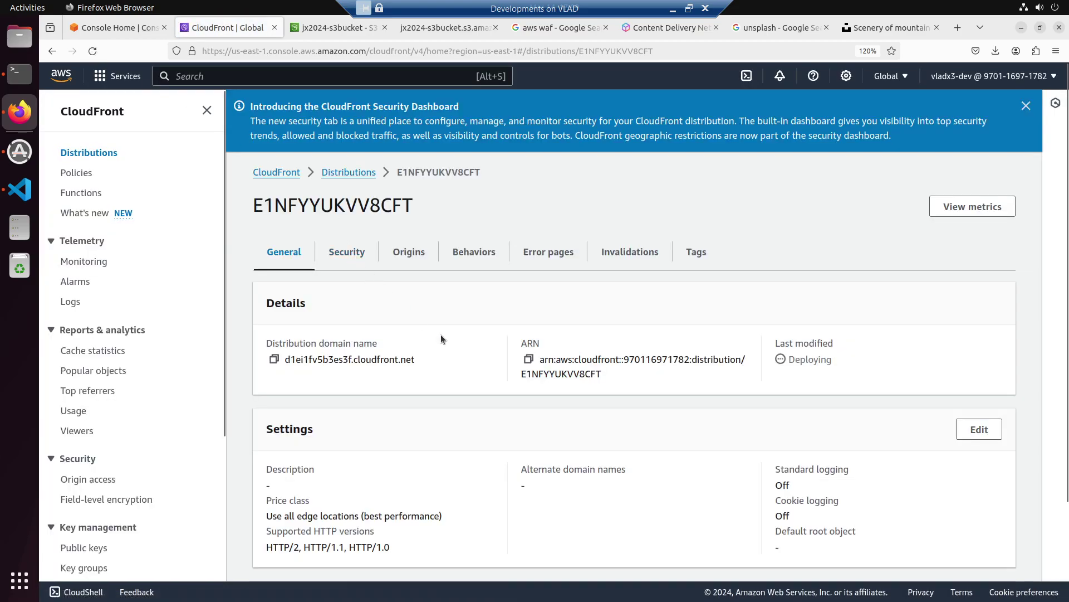
scroll(440, 334, "down", 2)
scroll(441, 339, "up", 2)
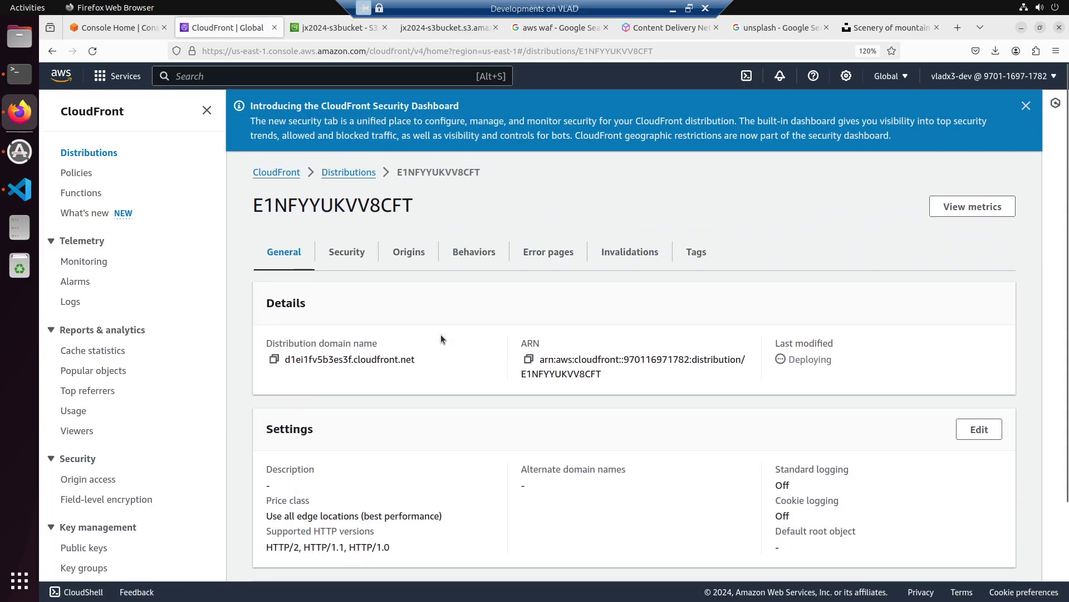
Step: Look through the distribution's security, origins, behaviors, error pages and invalidations, then reload its general details
left_click(346, 251)
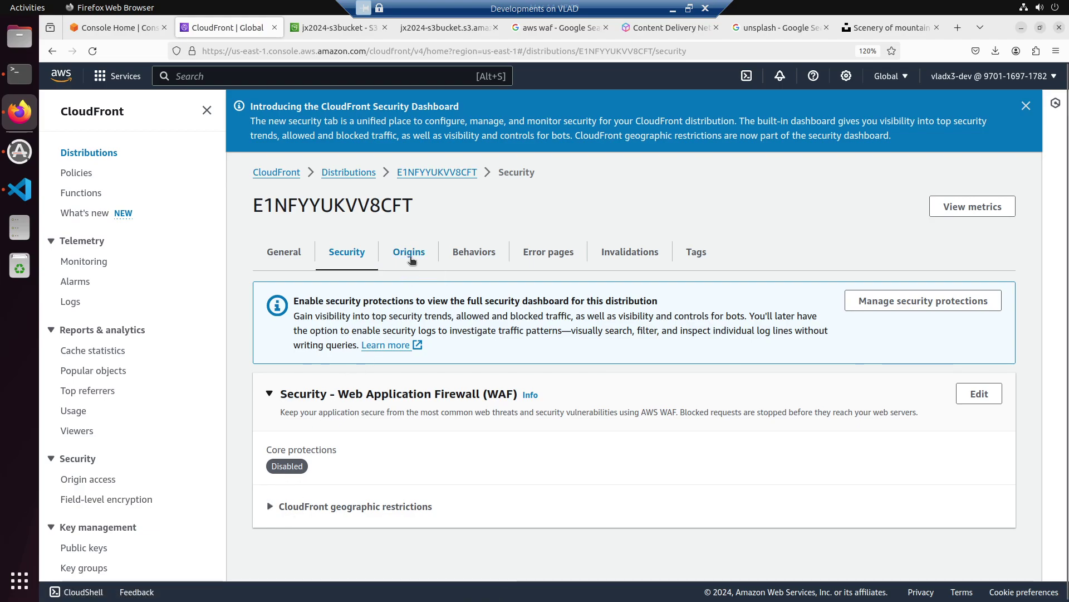
left_click(410, 257)
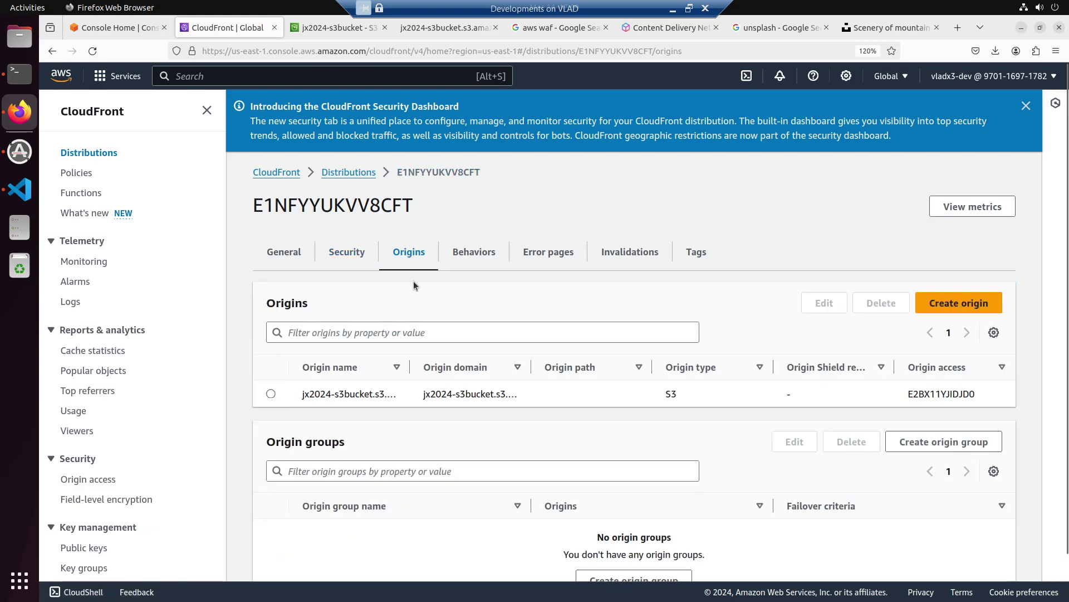
scroll(413, 283, "down", 1)
scroll(440, 268, "up", 1)
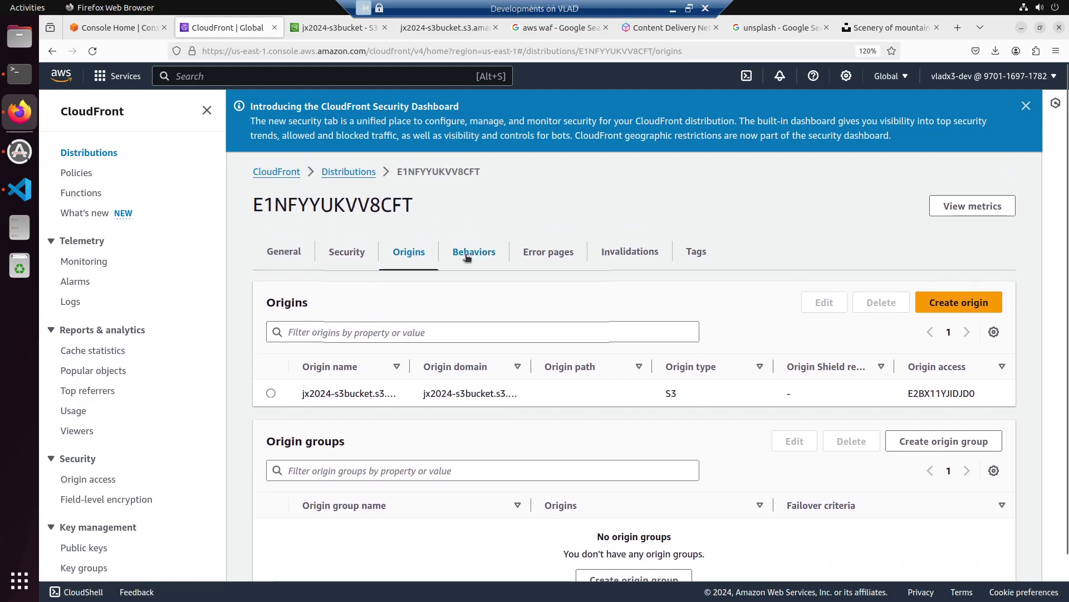
left_click(467, 256)
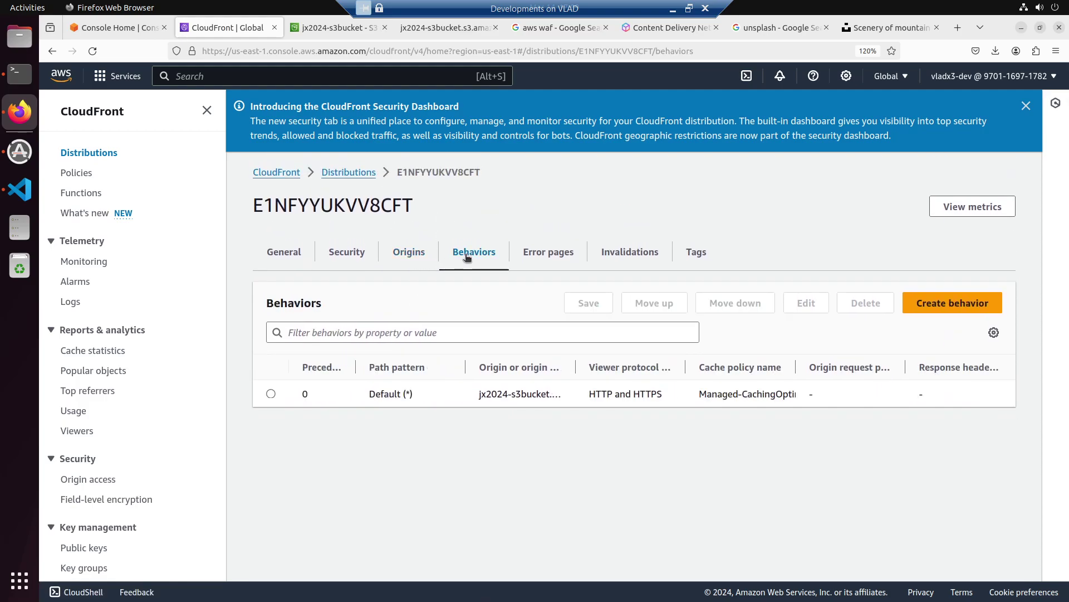
left_click(548, 254)
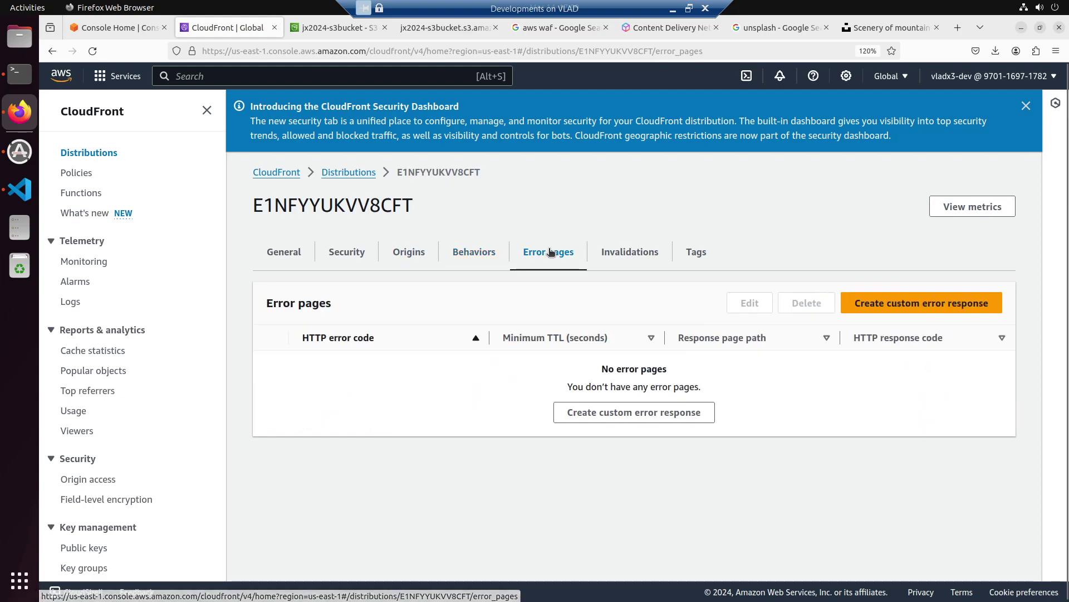
left_click(634, 260)
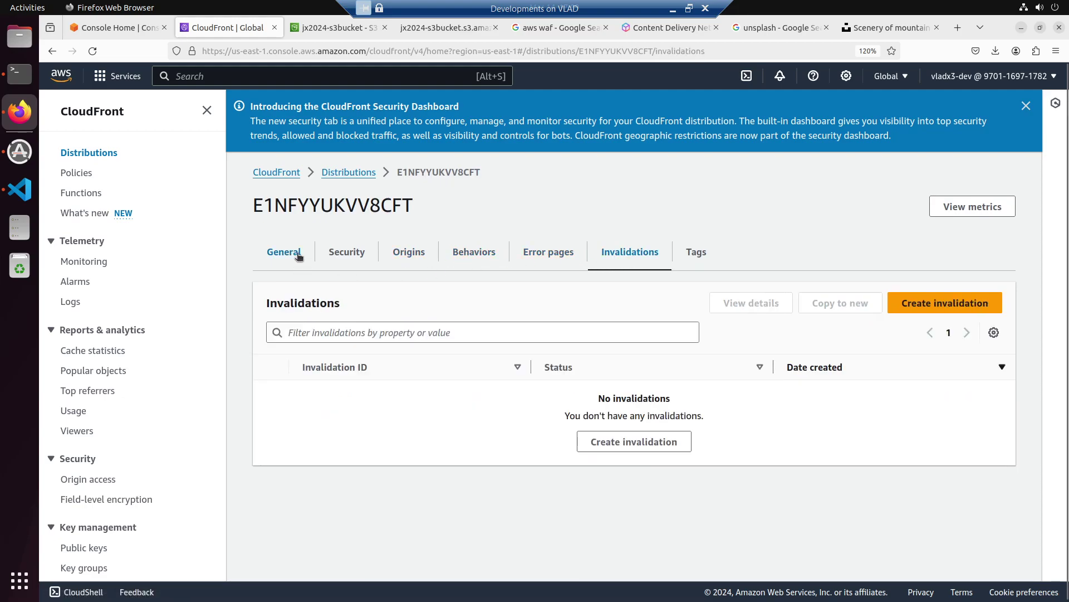
left_click(298, 255)
left_click(93, 51)
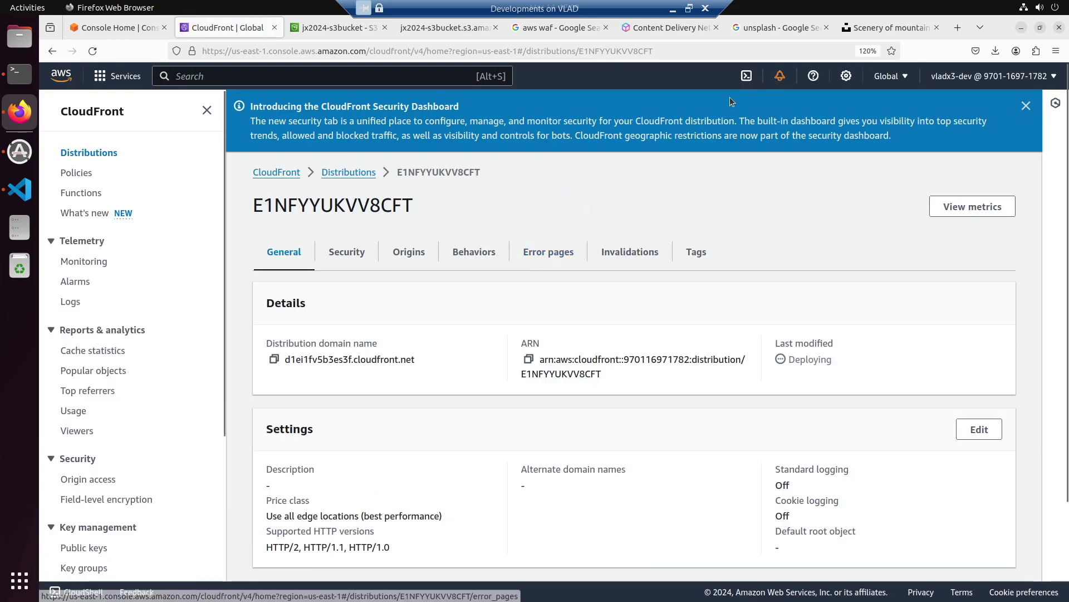
Step: Start entering "cha" as a new web search in place of the aws waf results
left_click(568, 33)
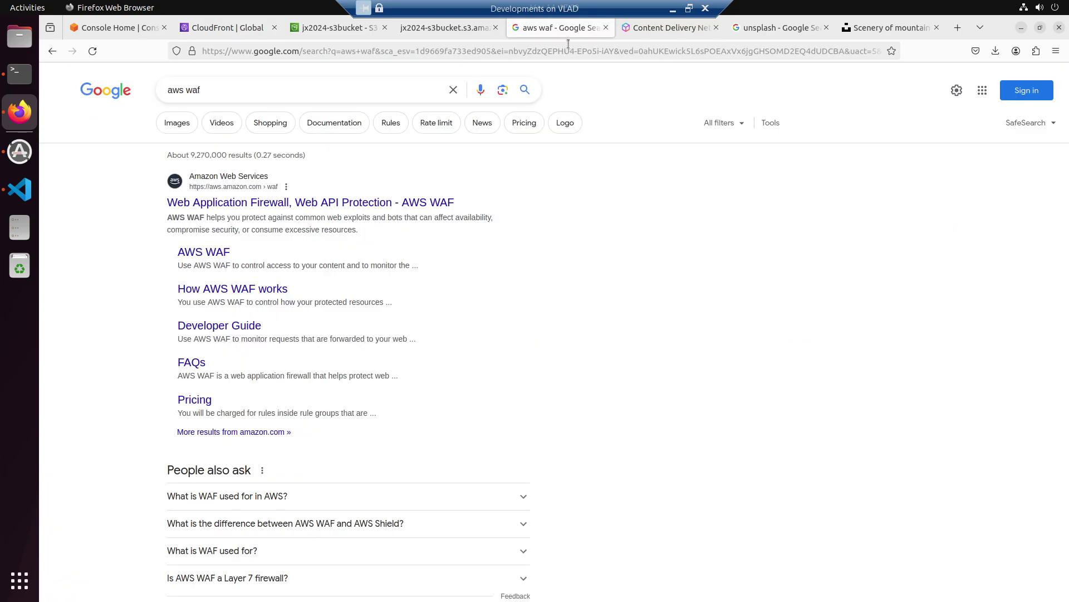
left_click(576, 49)
type("cha")
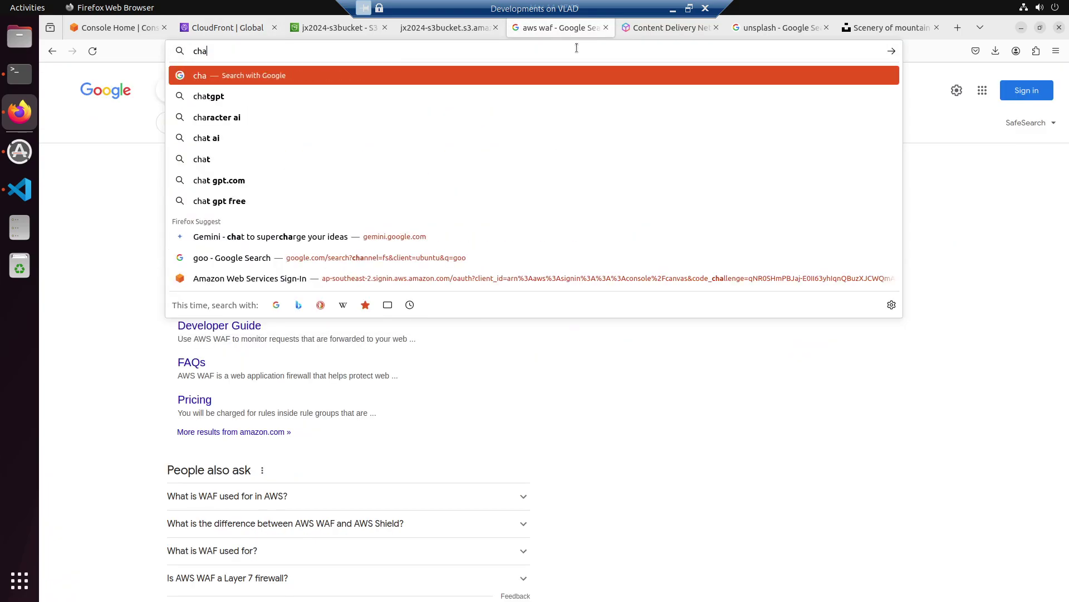
key("Return")
left_click(576, 49)
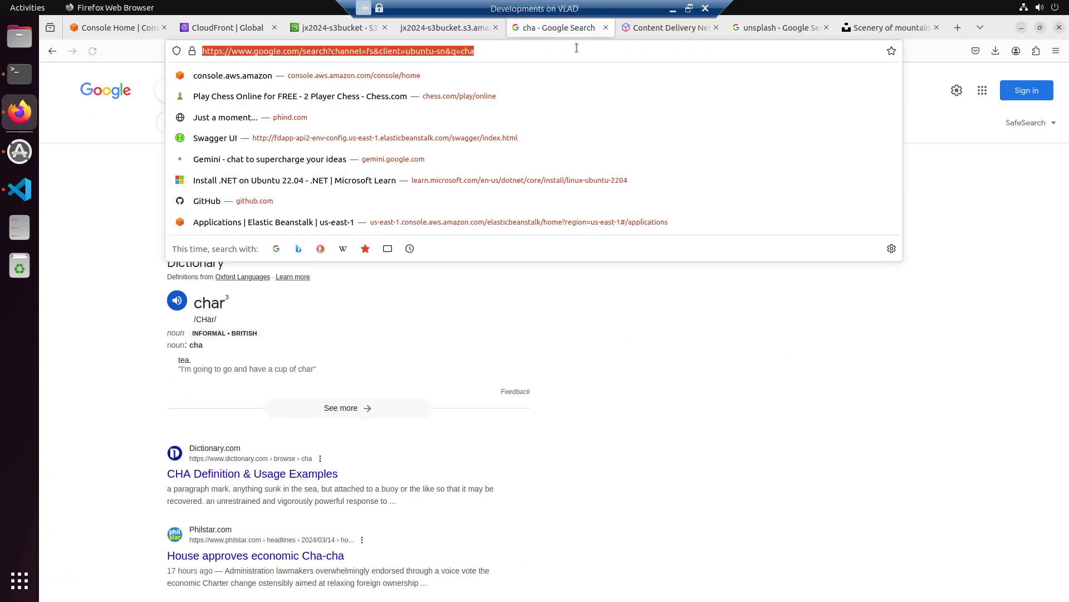
type("chat")
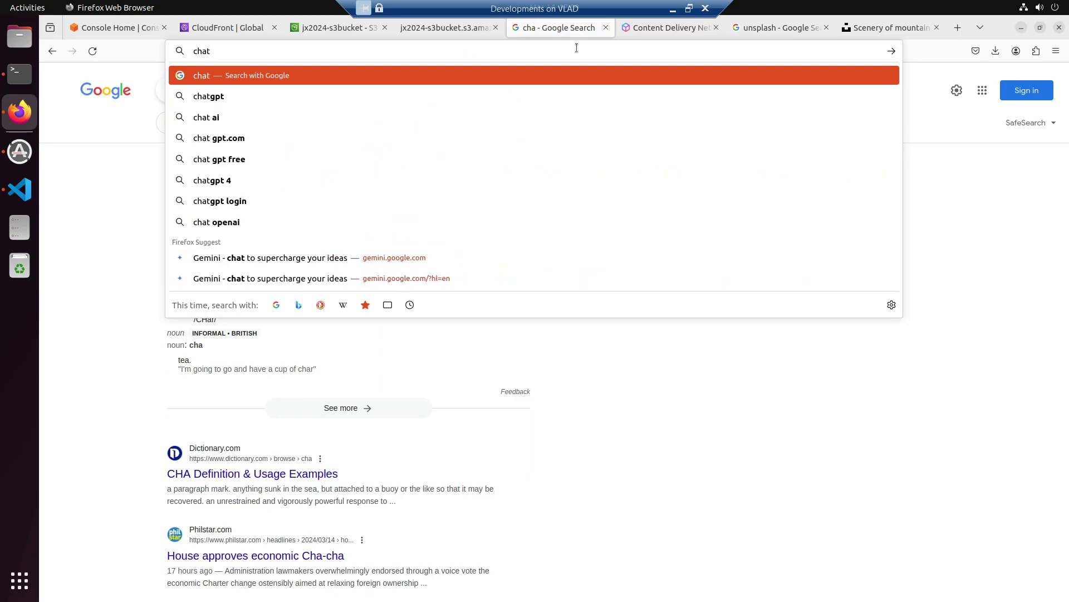
Step: Search Google for "chatgpt" and open the ChatGPT site from the results
key("ctrl+a")
type("goo")
key("Return")
type("chatgpt")
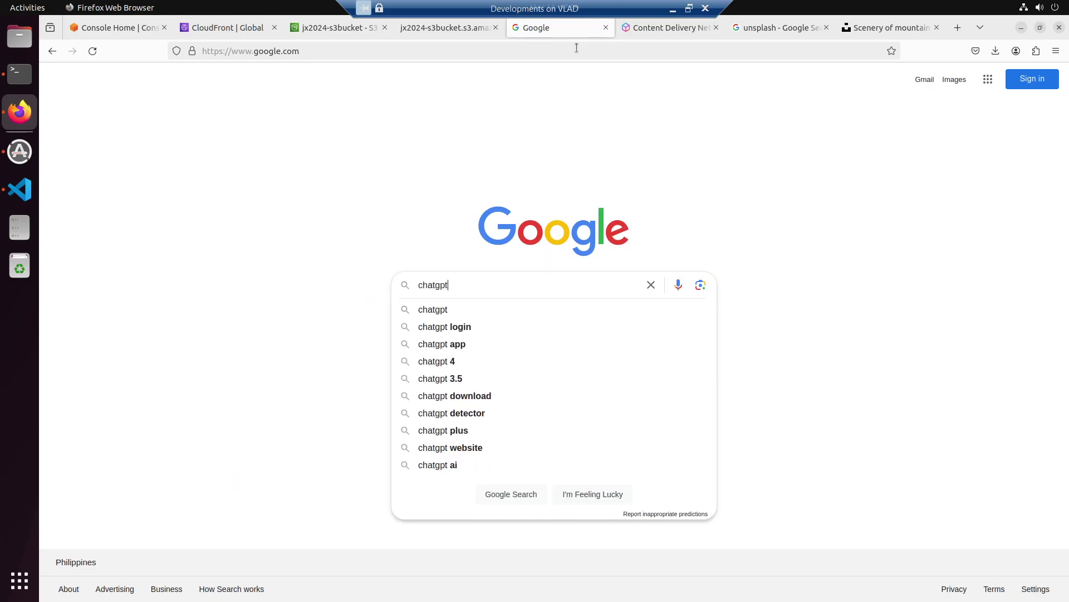
key("Return")
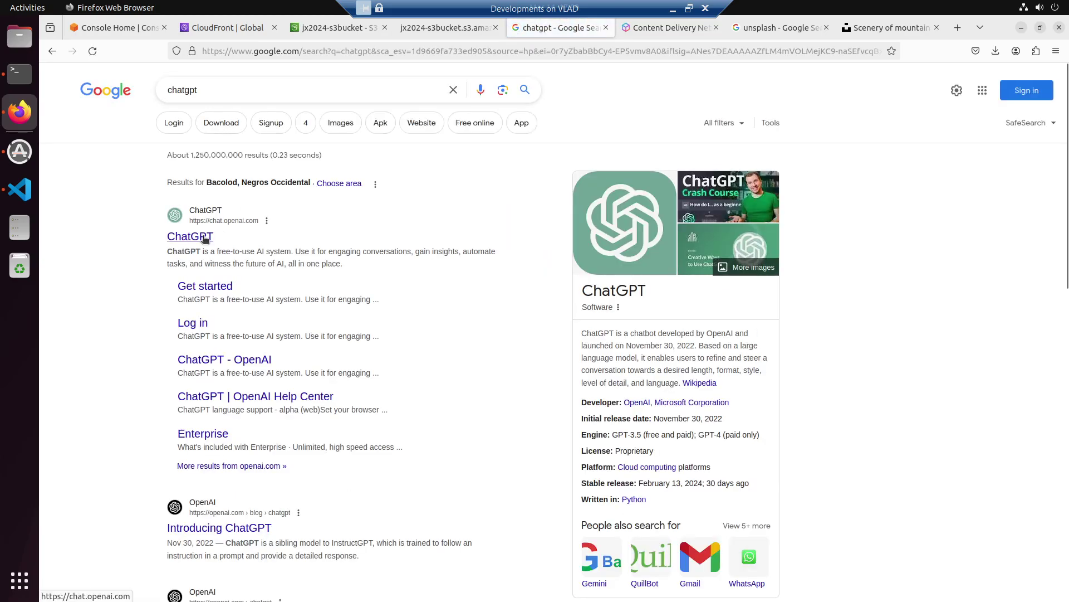
left_click(190, 236)
Step: Reload the CloudFront distribution page to check its deployment status
left_click(236, 29)
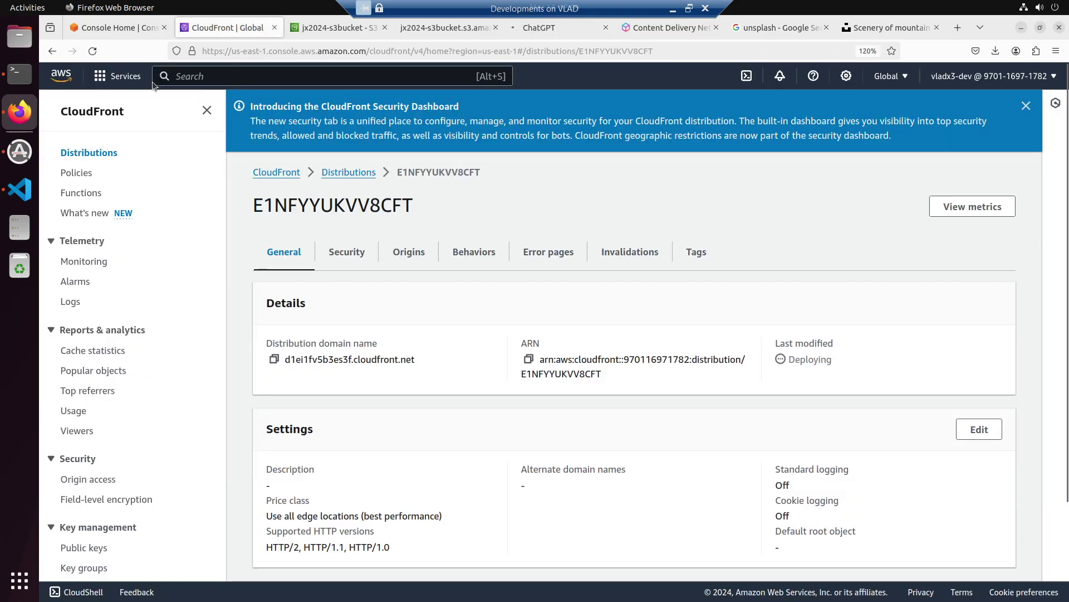
left_click(92, 50)
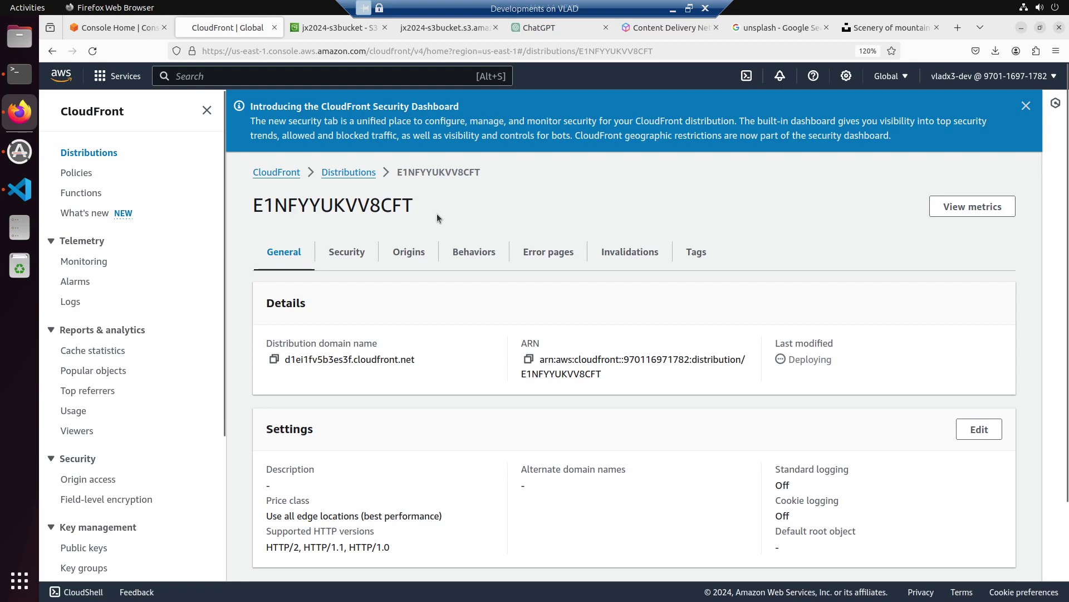
Step: Log in to ChatGPT and ask "will cloudfront give us a dns after creation of a distribution?"
left_click(550, 27)
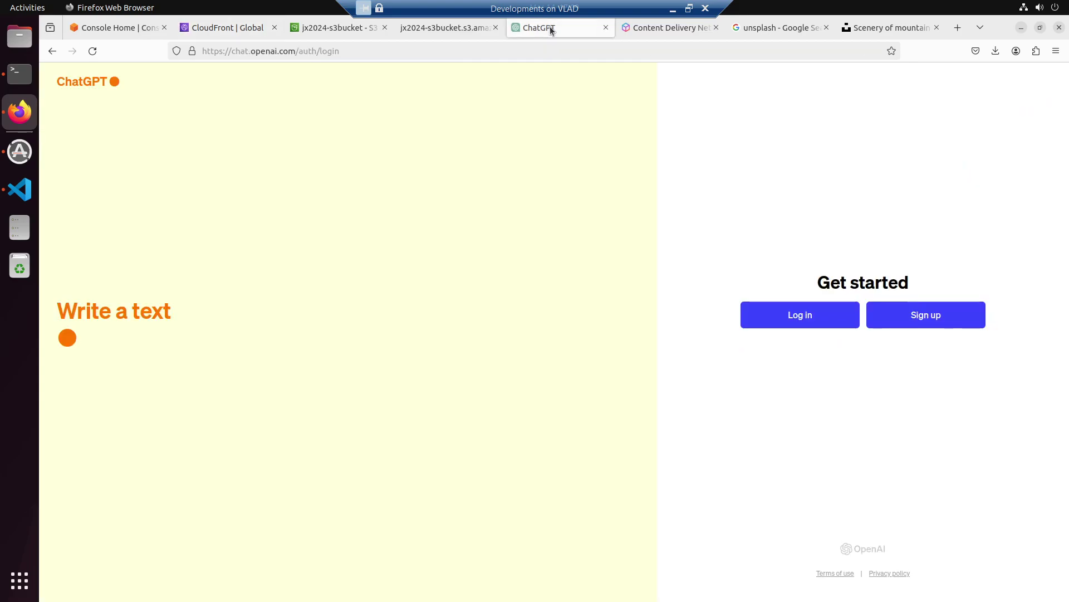
left_click(808, 313)
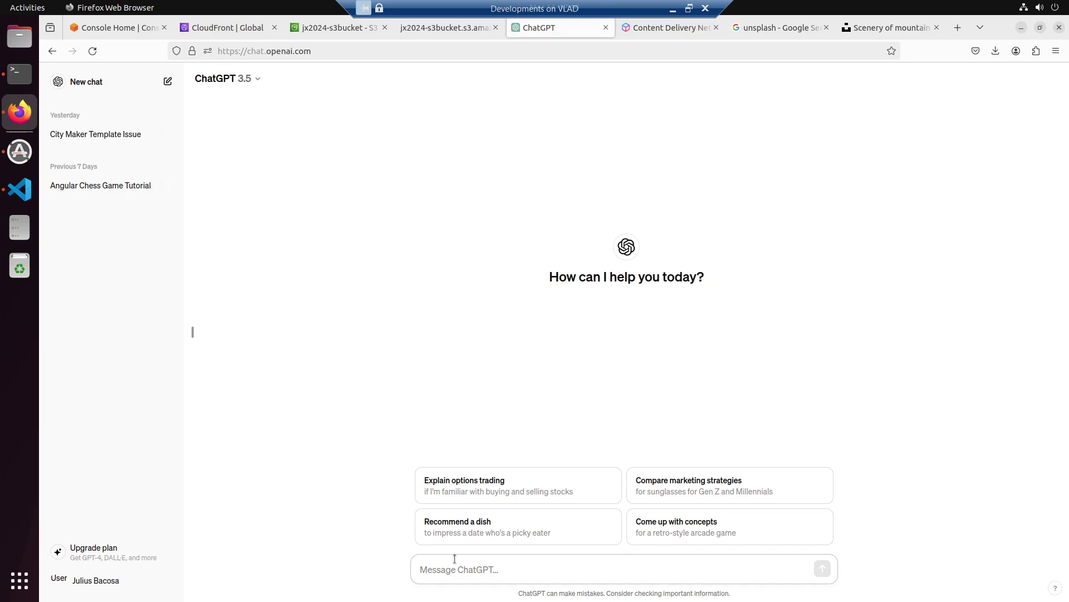
type("will cloudfrnt")
key("BackSpace")
key("BackSpace")
type("ont give us a do")
key("BackSpace")
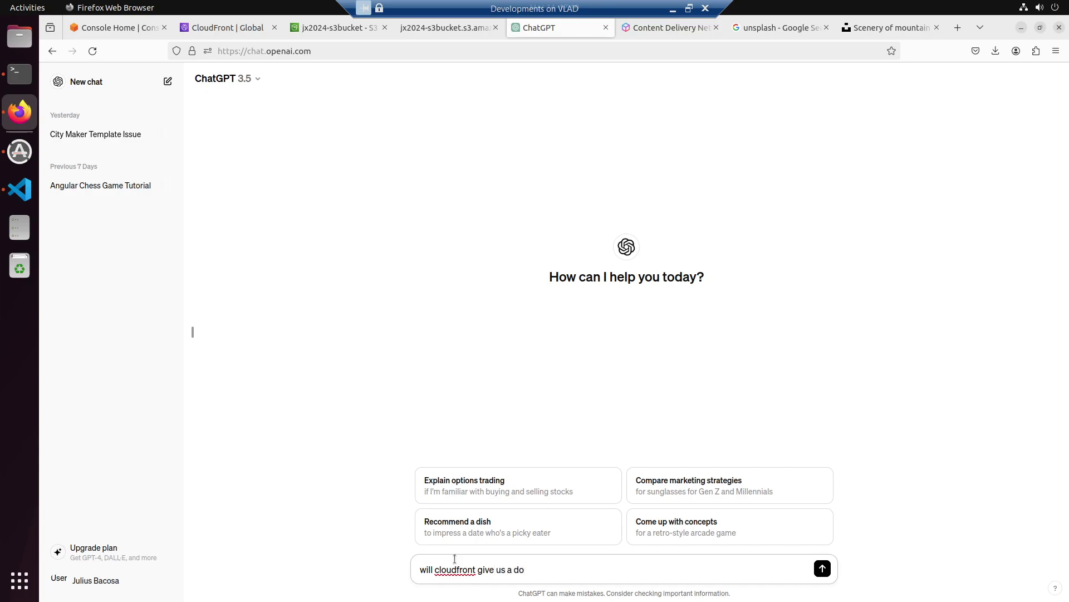
type("ns after creationss")
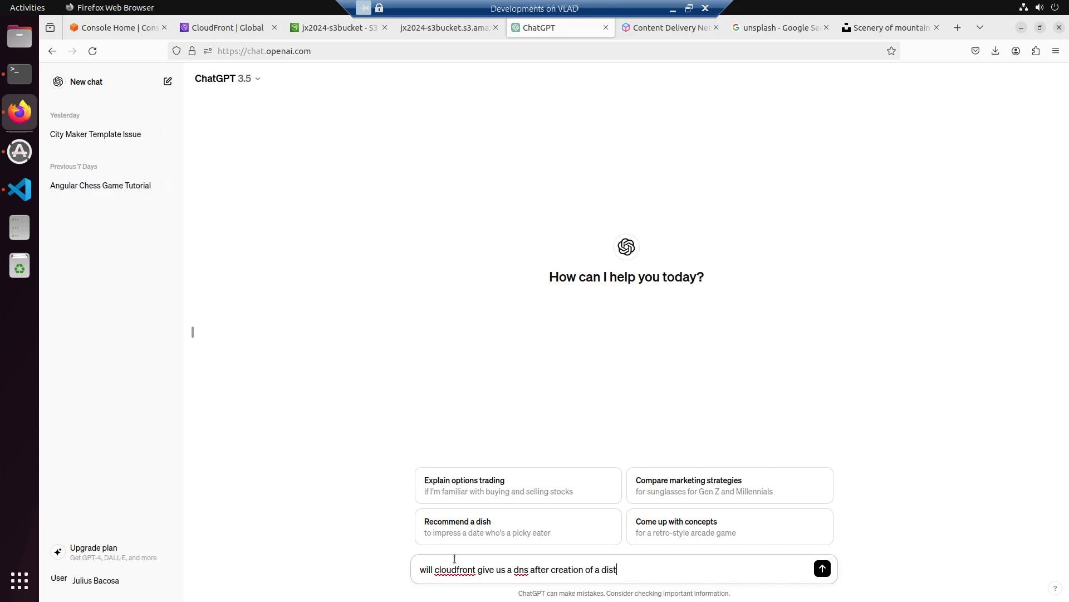
type("bution?")
key("Return")
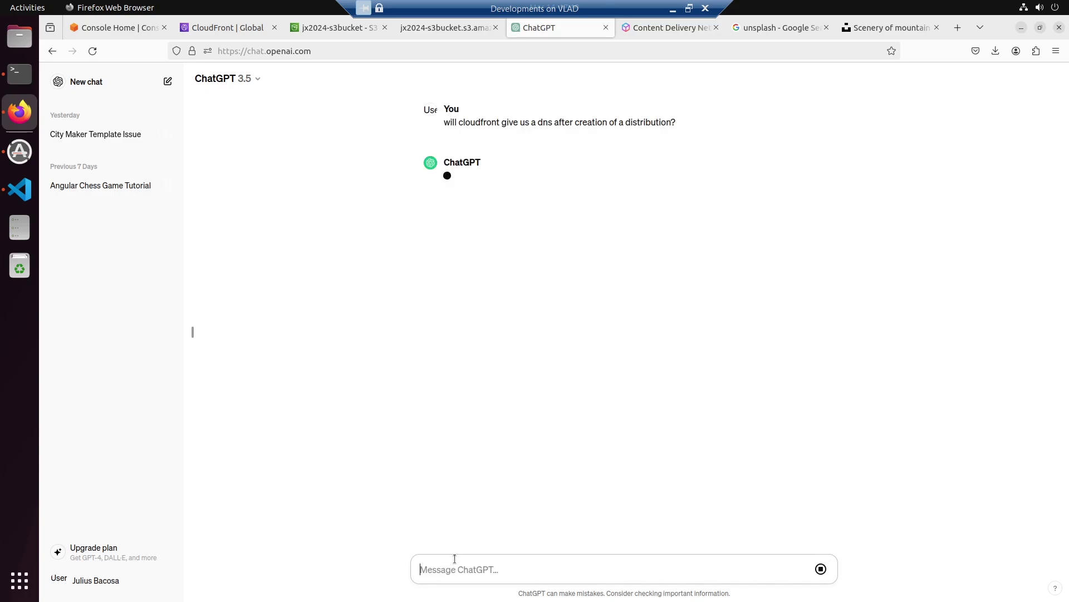
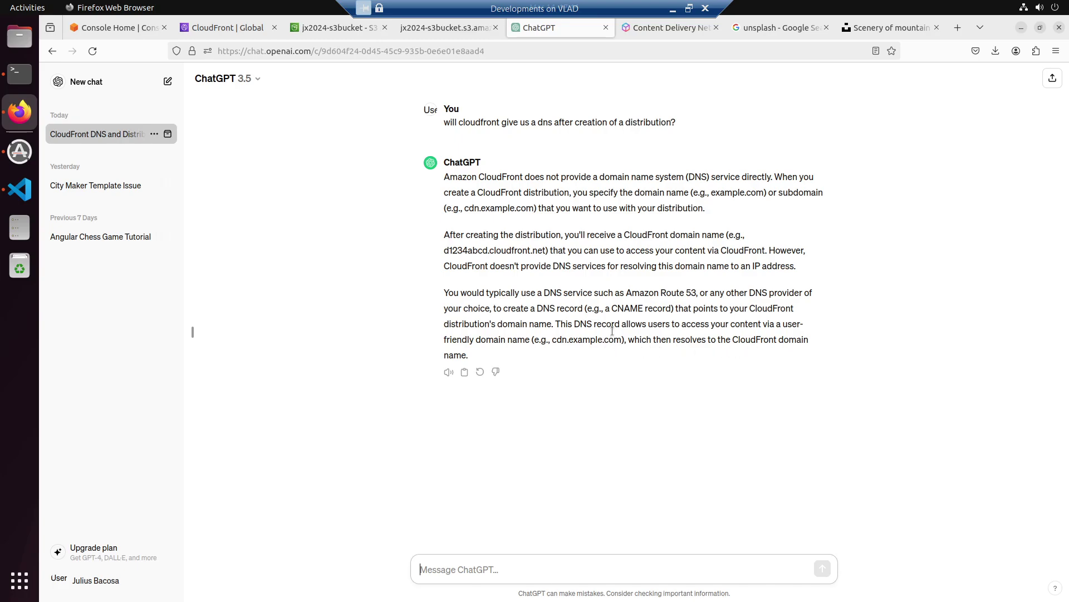
Step: Reload the CloudFront distribution page and review its general details, settings and security configuration
left_click(229, 27)
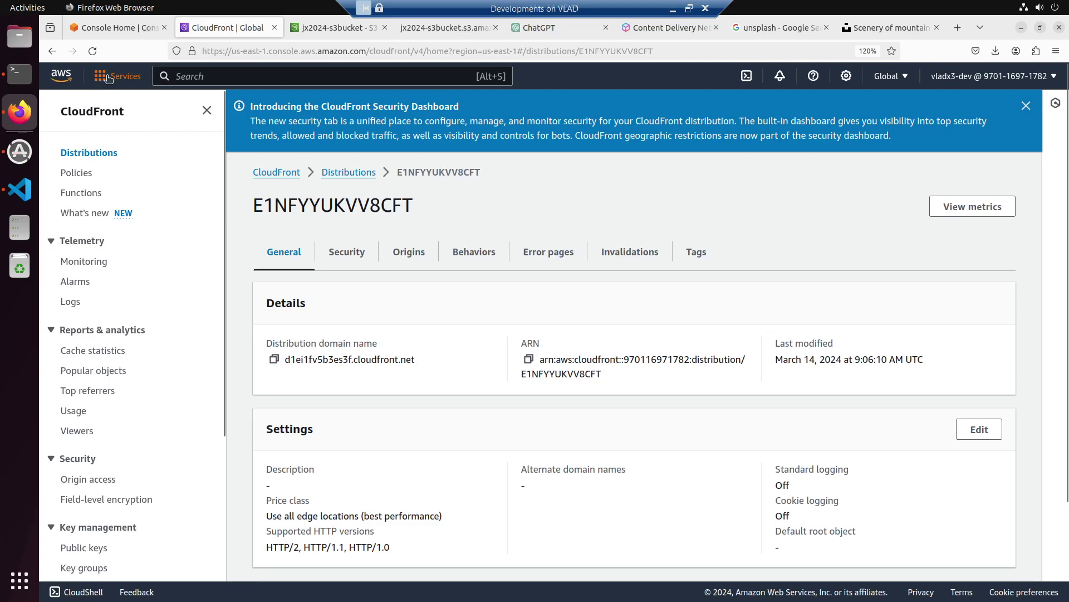
left_click(91, 51)
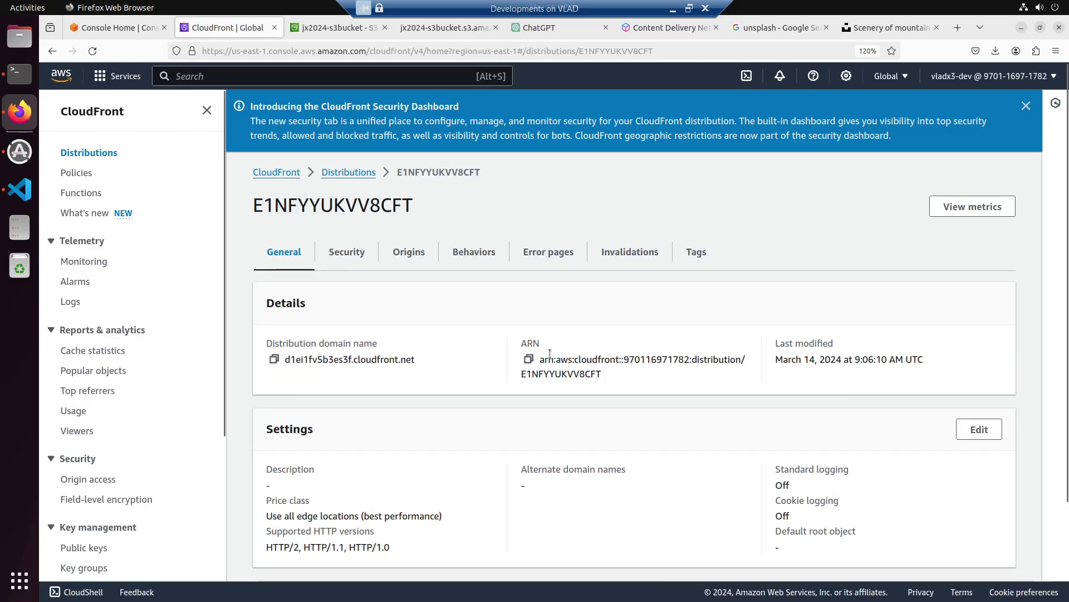
scroll(550, 357, "down", 1)
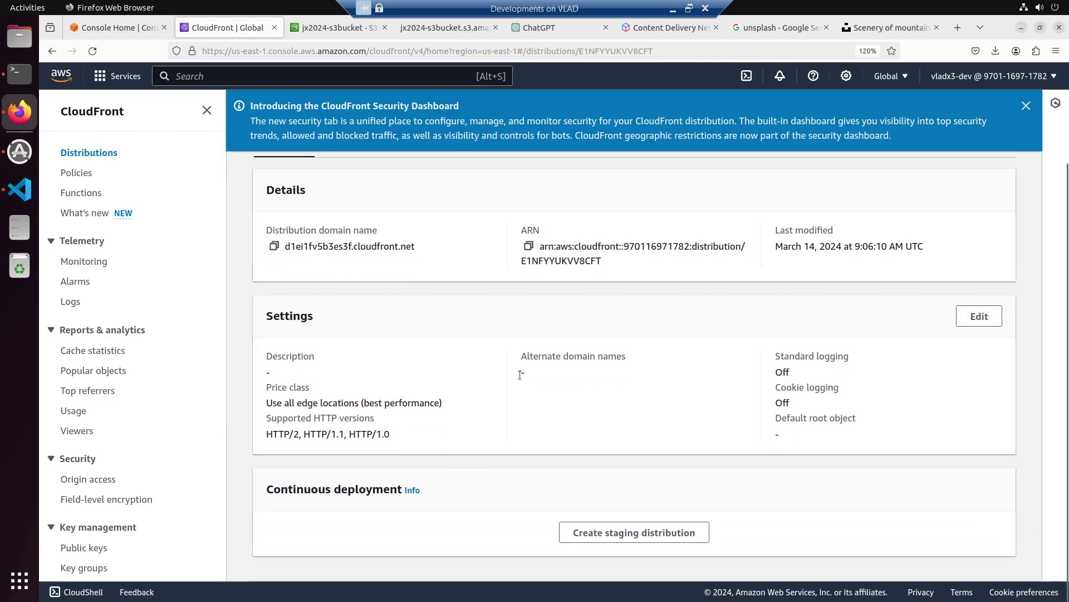
scroll(458, 449, "up", 3)
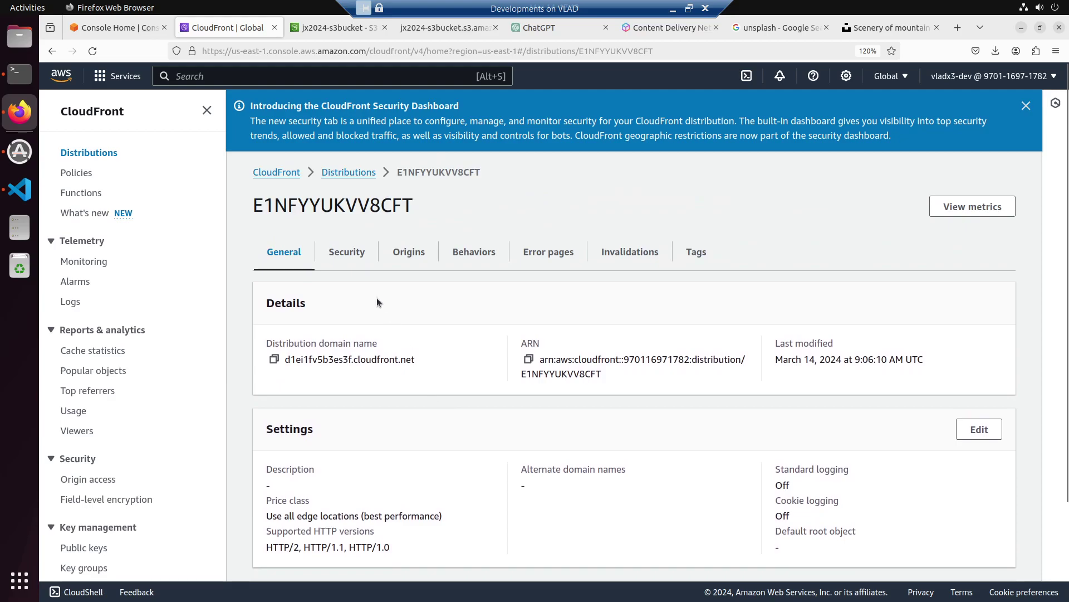
left_click(352, 254)
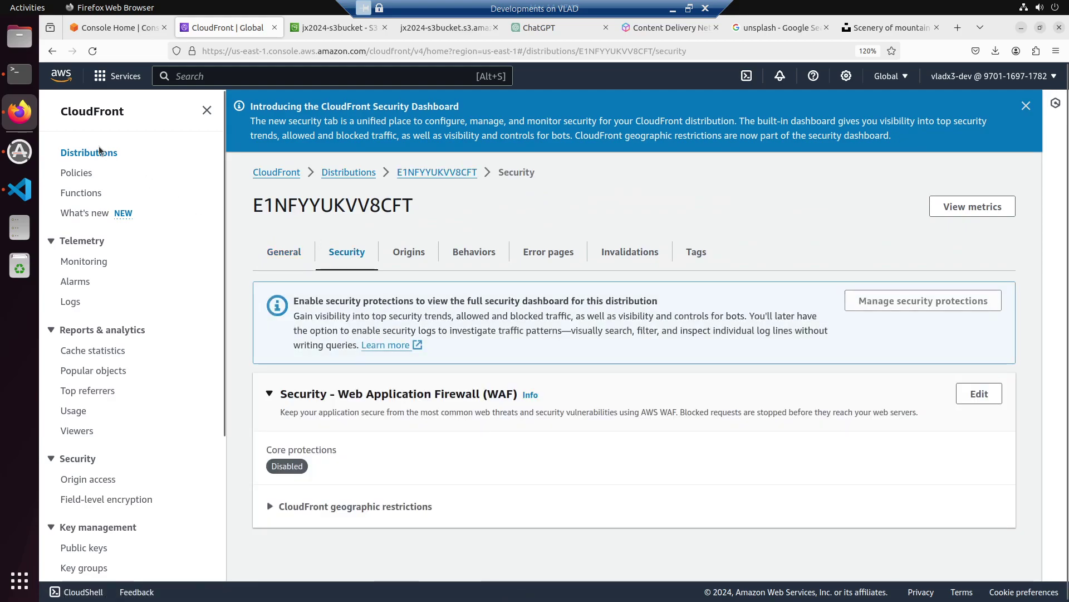
left_click(102, 153)
left_click(377, 243)
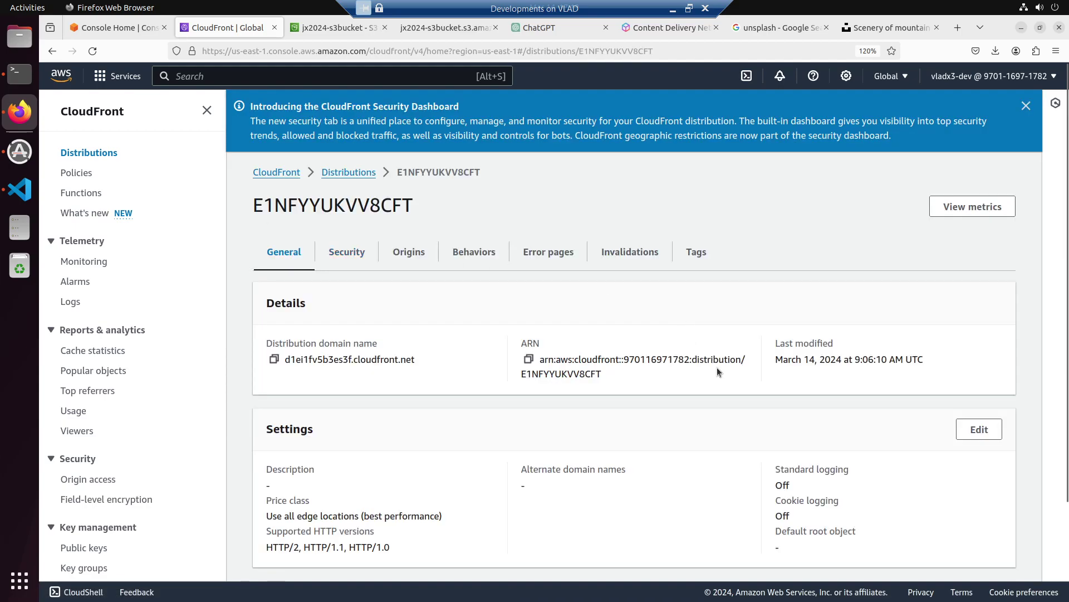
scroll(717, 371, "down", 2)
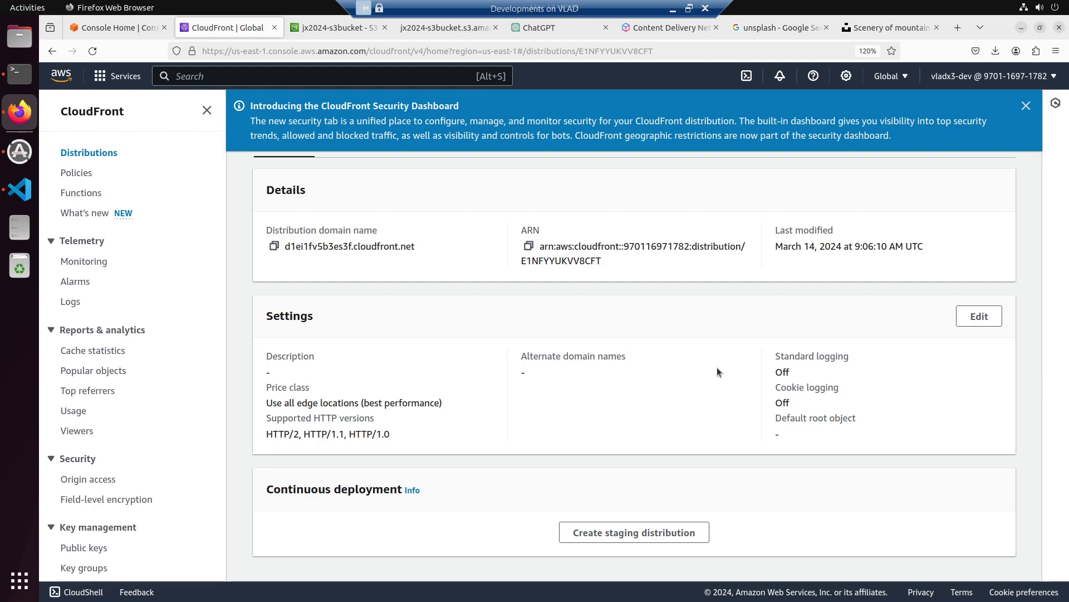
scroll(718, 370, "up", 2)
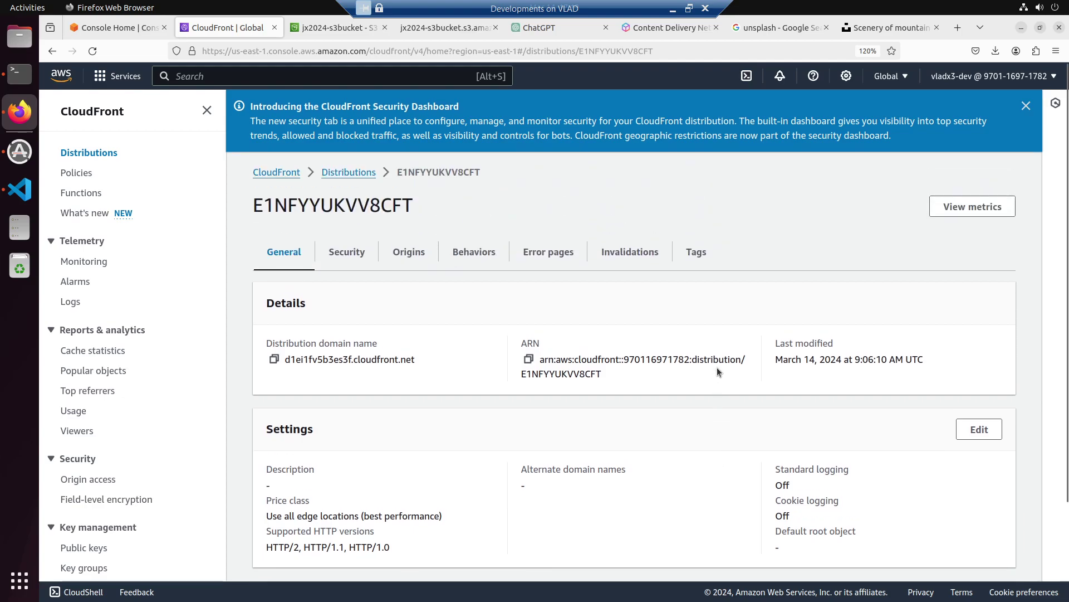
Step: Open the distribution's origins and widen the origin name and origin domain columns to read the S3 origin's full details
left_click(341, 255)
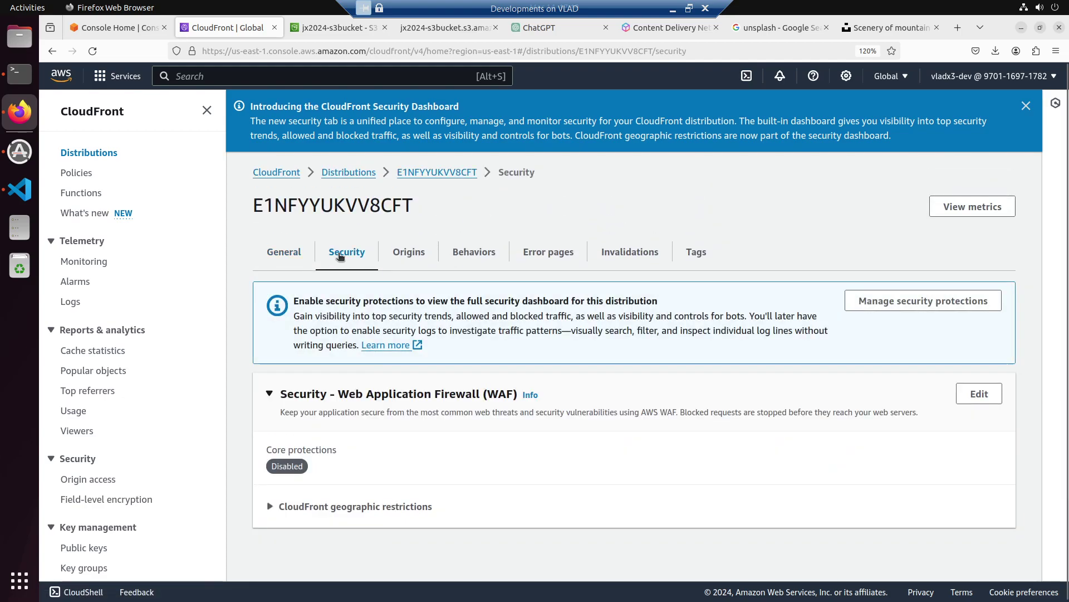
left_click(400, 268)
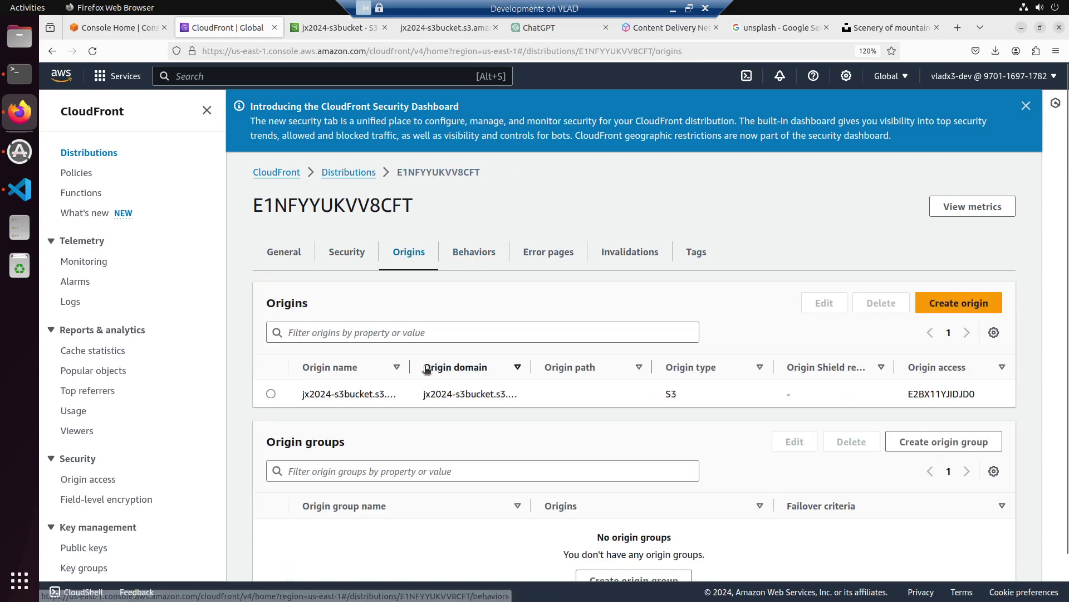
left_click_drag(411, 367, 535, 366)
left_click_drag(660, 367, 740, 372)
left_click_drag(815, 415, 1015, 416)
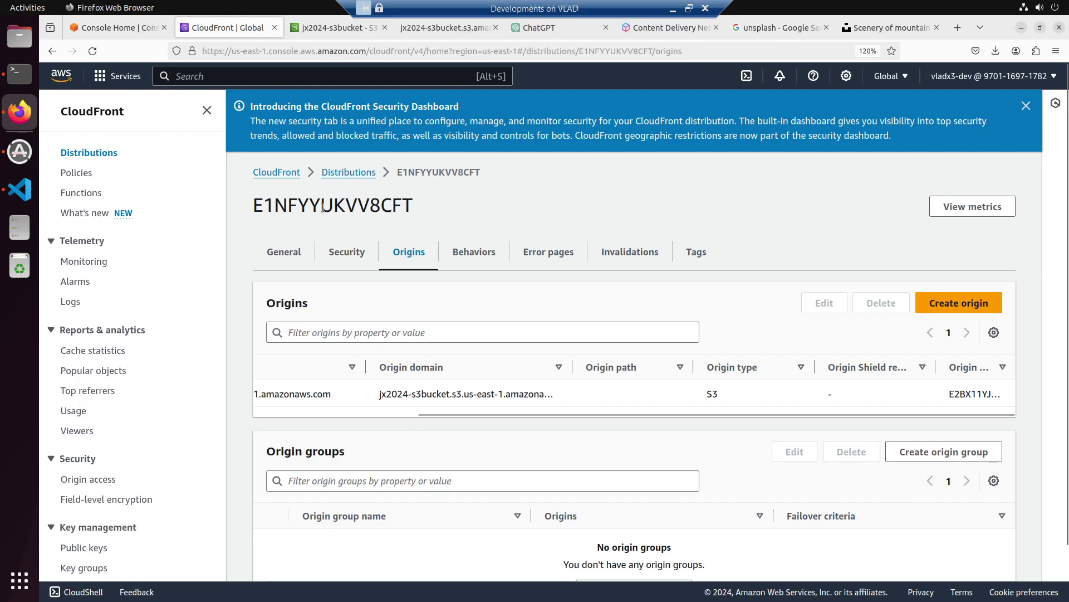
Step: Copy the distribution ID from the page heading and return to the distribution's general details
left_click_drag(254, 209, 435, 213)
key("ctrl+c")
left_click(566, 32)
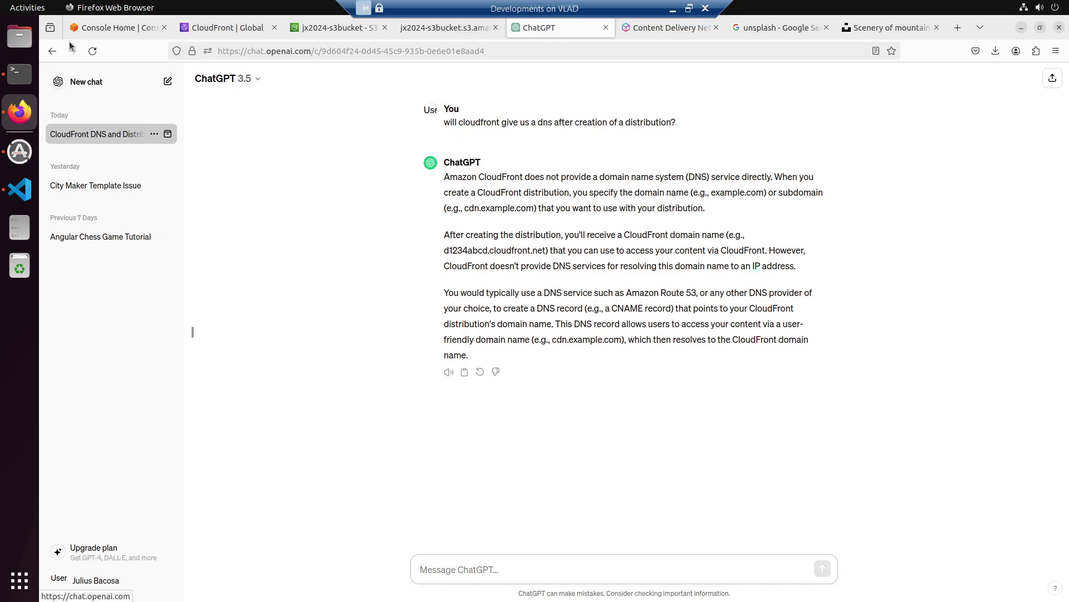
left_click(108, 29)
left_click(206, 28)
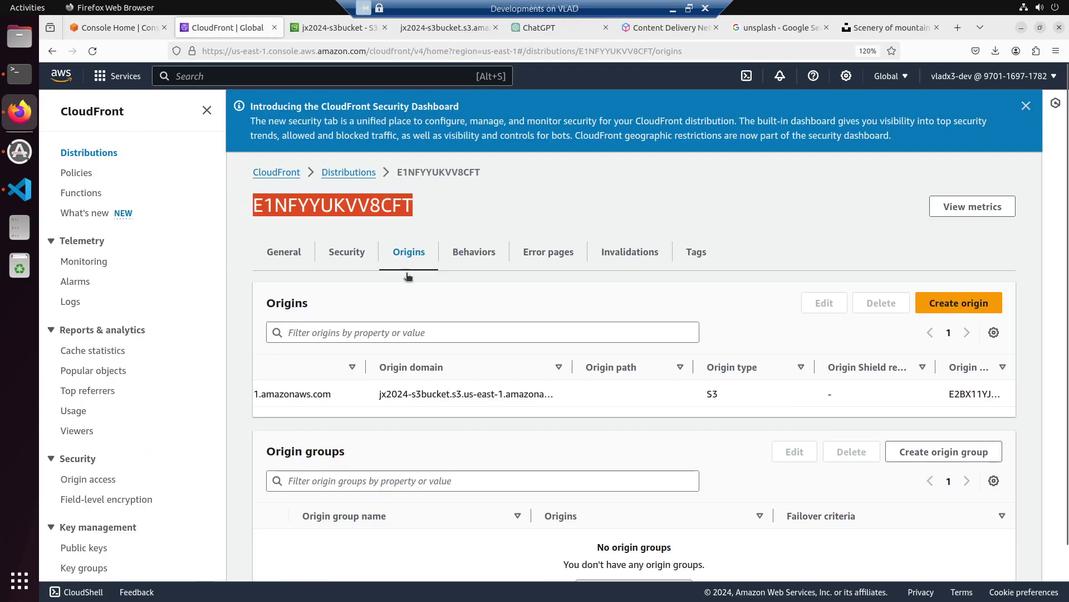
left_click(349, 254)
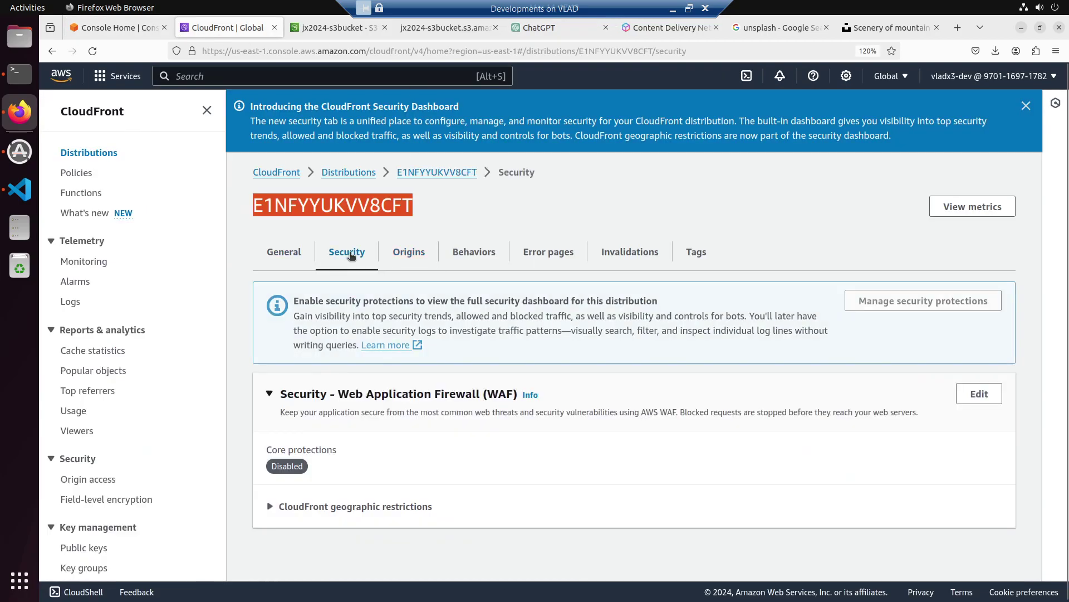
left_click(283, 252)
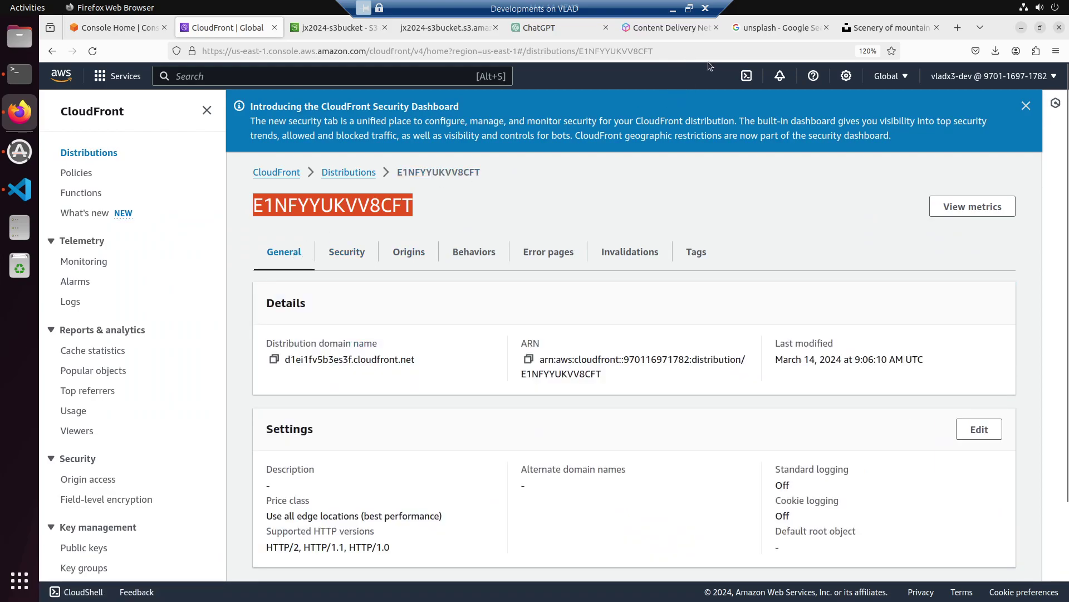
left_click(780, 27)
left_click(731, 49)
key("ctrl+v")
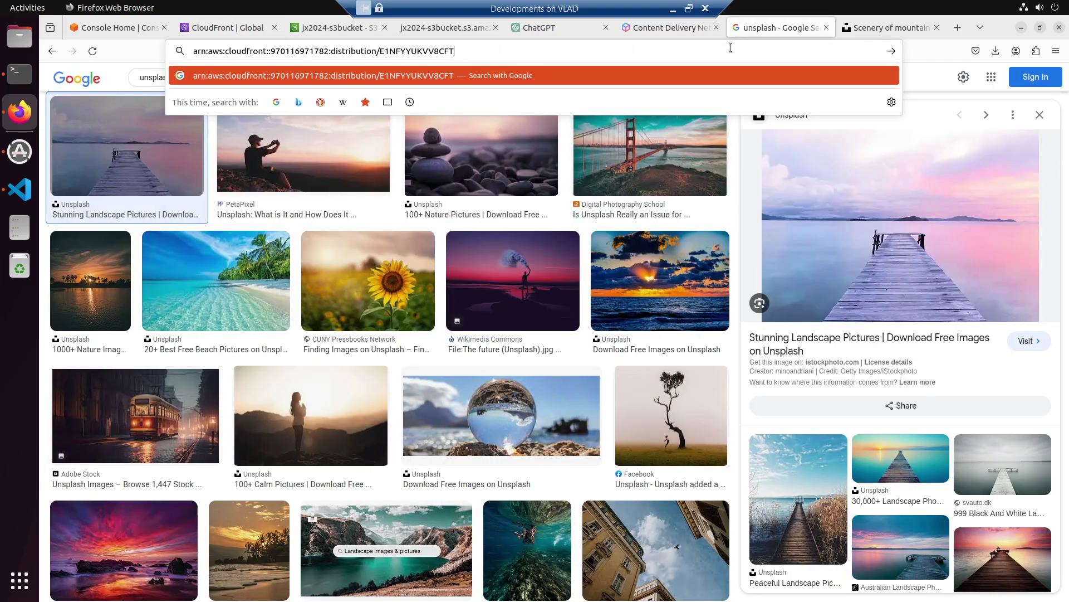
key("ctrl+a")
key("ctrl+v")
type(".cloud")
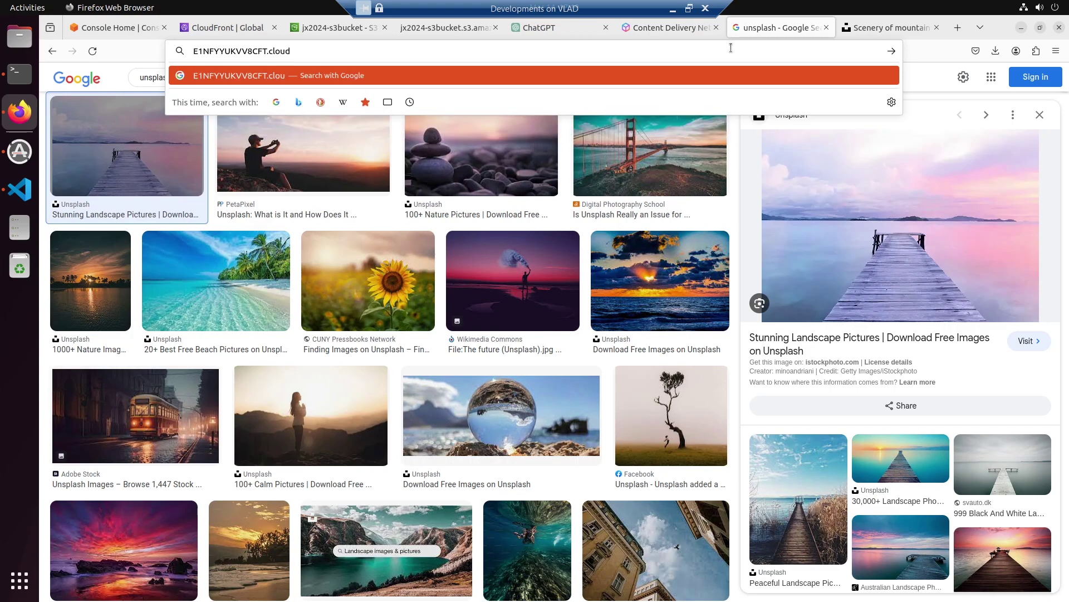
type("front.net")
key("ctrl+a")
key("Home")
type("https://")
key("ctrl+a")
key("Return")
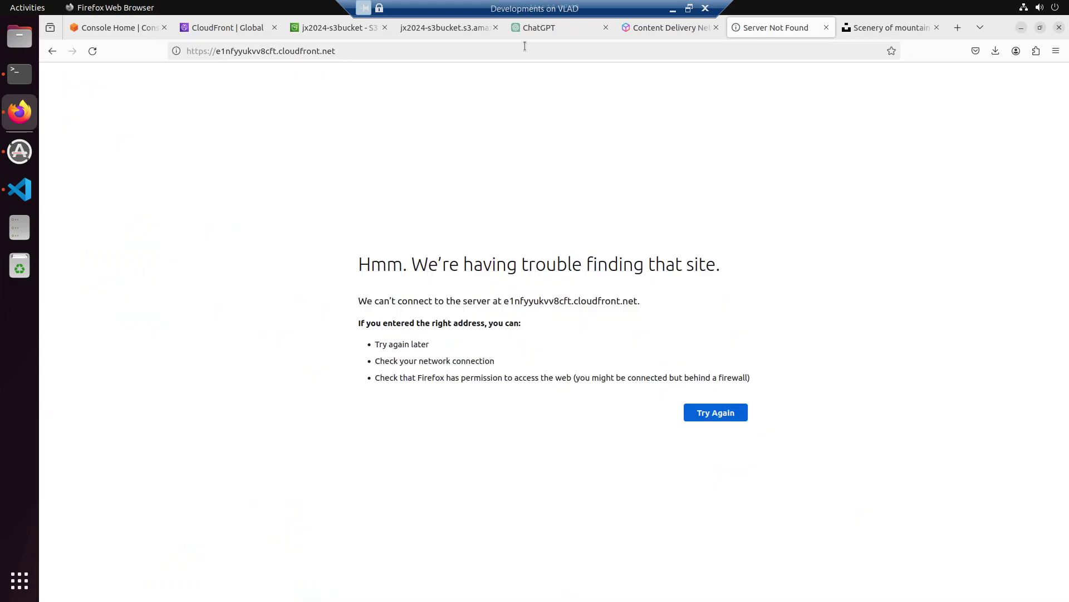
Step: Retry the e1nfyyukvv8cft.cloudfront.net address using HTTP instead of HTTPS
left_click(229, 51)
left_click(209, 51)
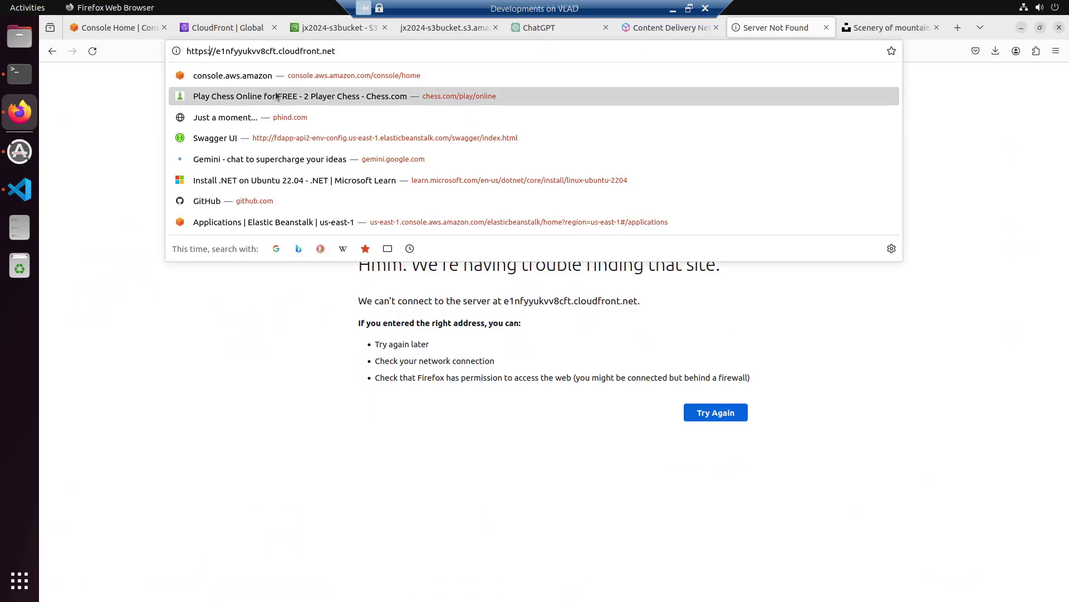
type(":")
key("Return")
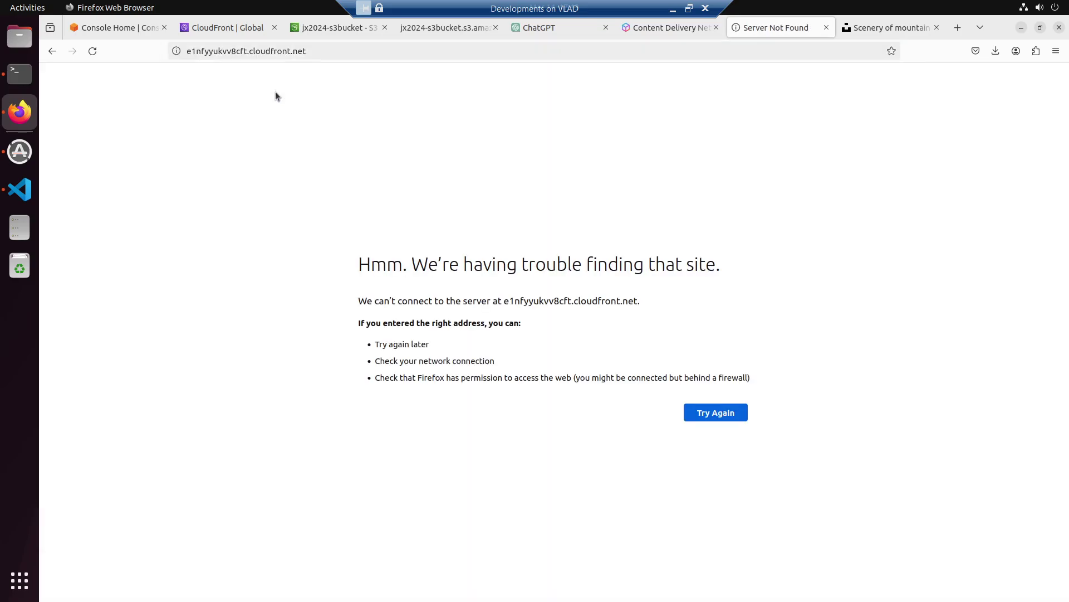
Step: Return to the CloudFront distribution and open its general settings for editing
left_click(236, 26)
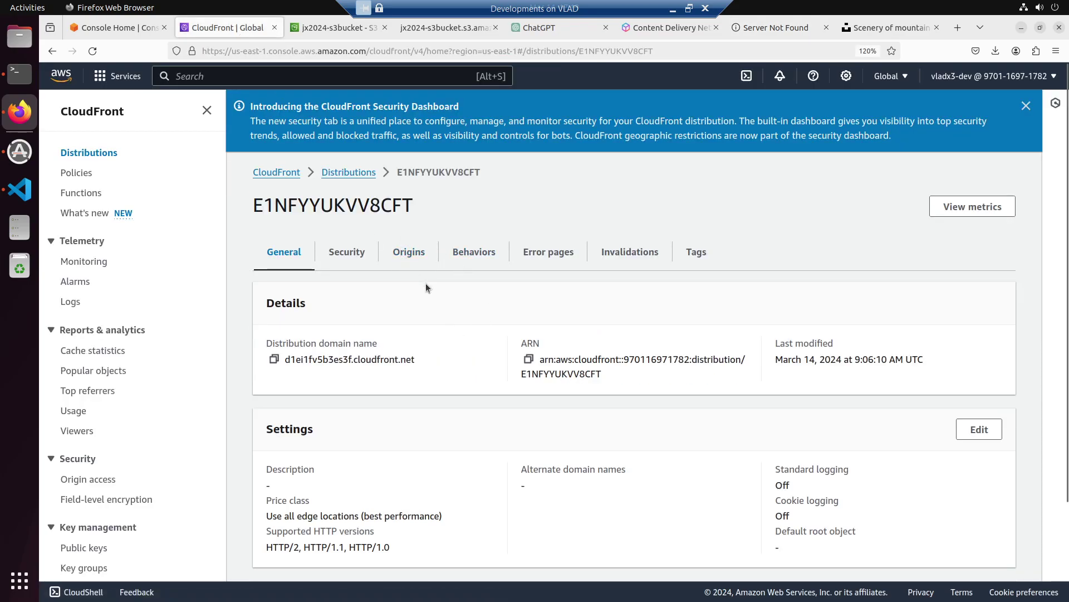
scroll(743, 301, "down", 2)
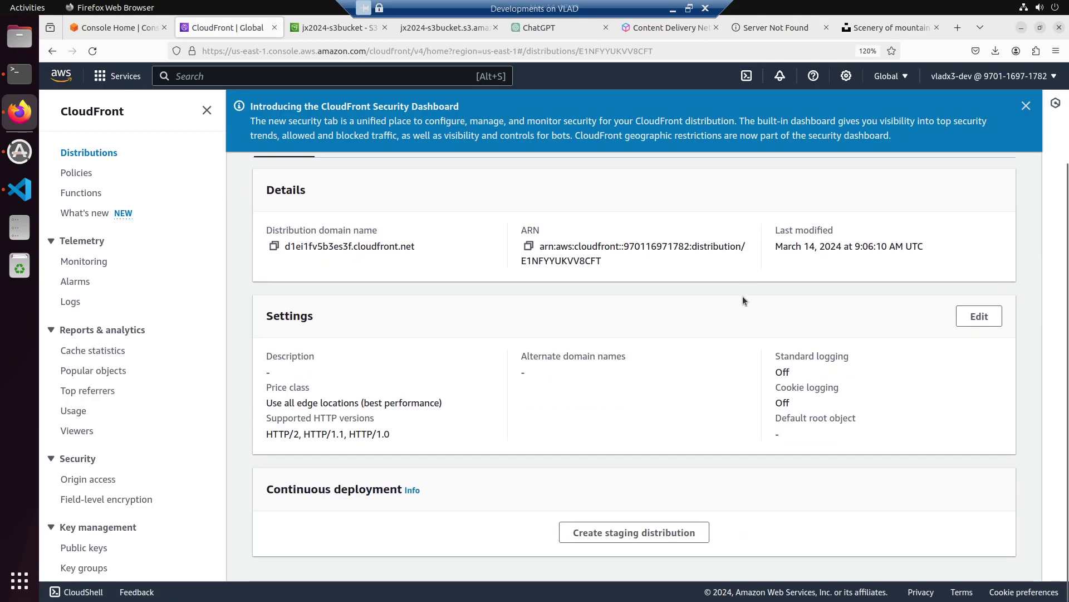
left_click(979, 316)
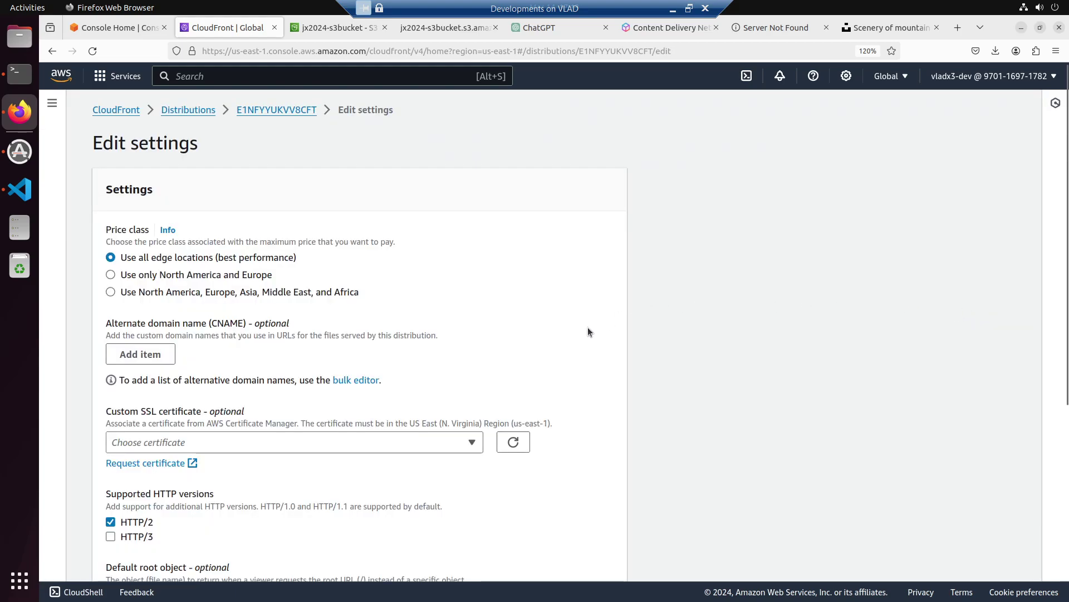
Step: Review the editable general settings and go back to the distribution's details without changing anything
scroll(588, 332, "down", 5)
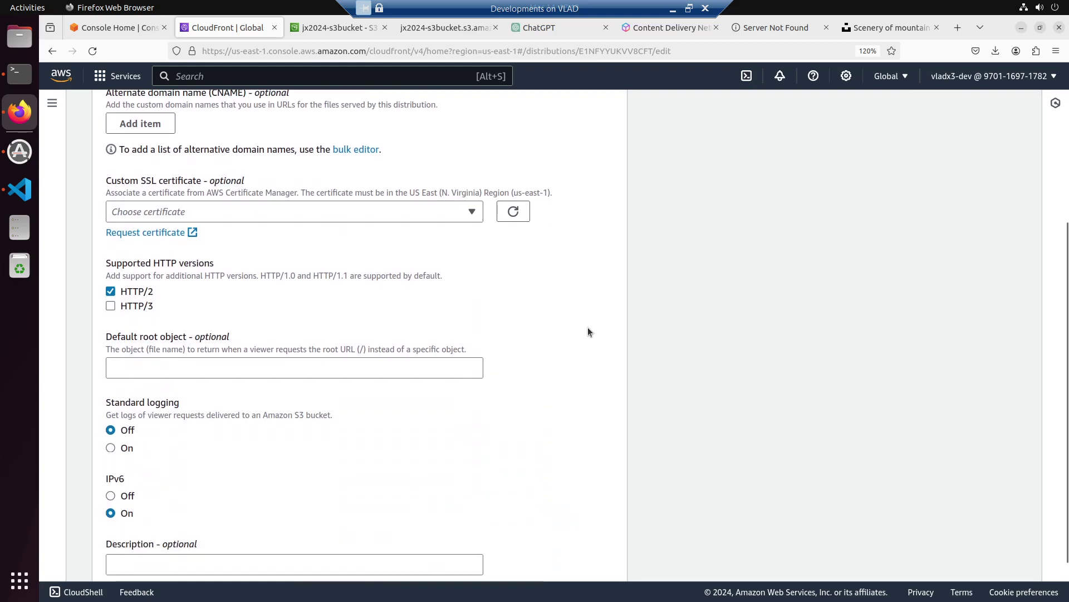
scroll(588, 332, "up", 5)
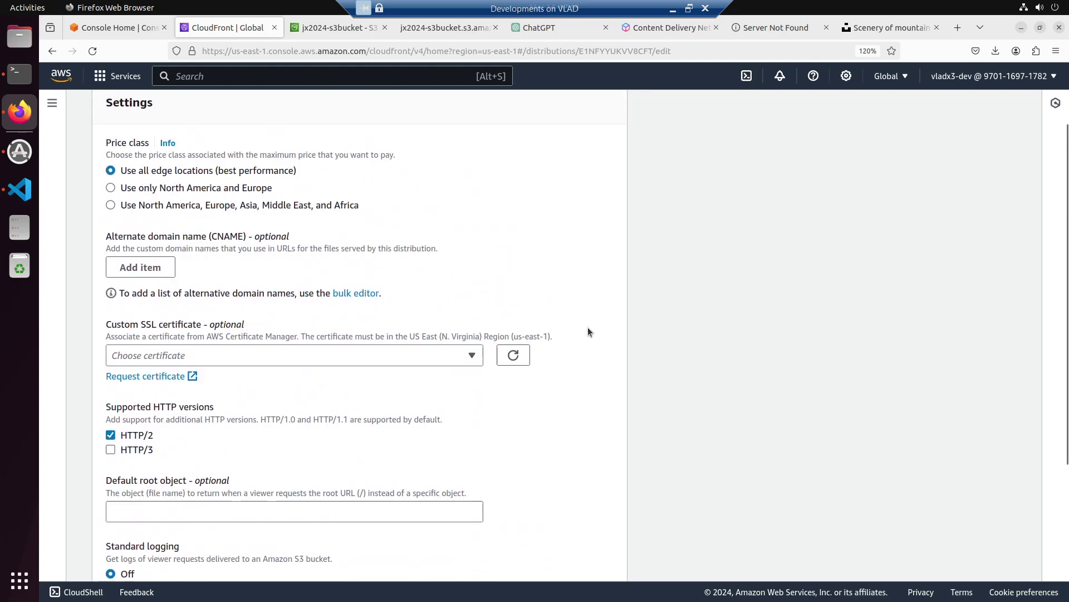
left_click(253, 111)
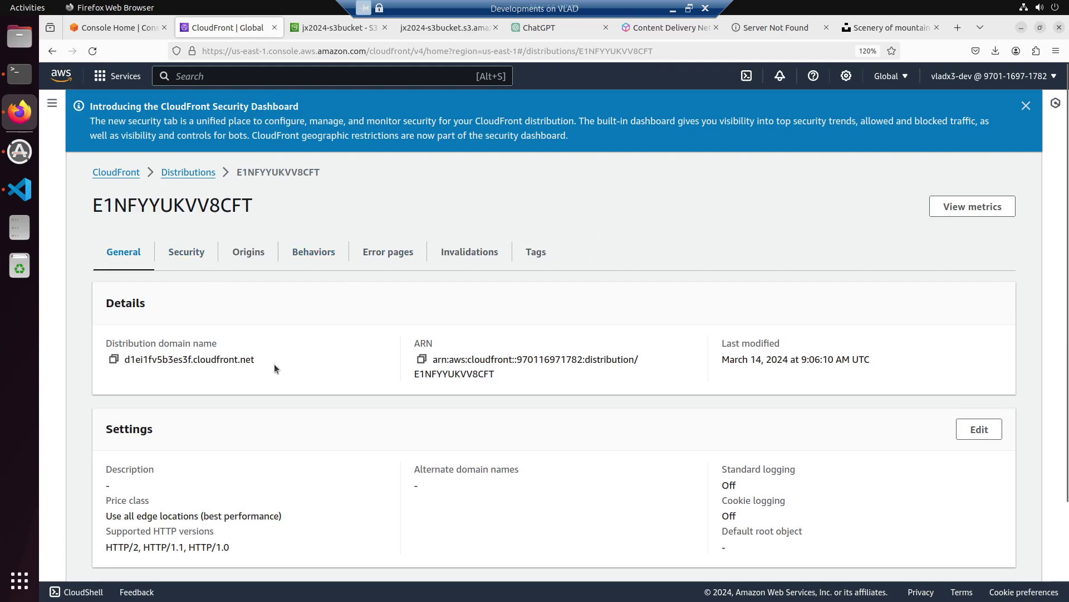
Step: Copy the distribution domain name from the general details of distribution E1NFYYUKVV8CFT
left_click(114, 359)
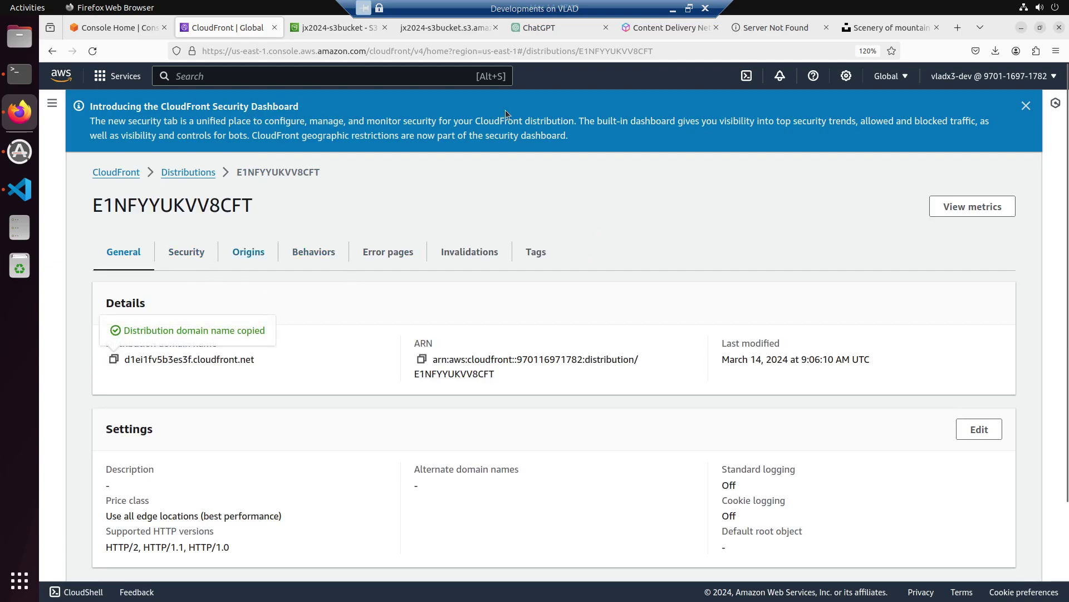
left_click(188, 173)
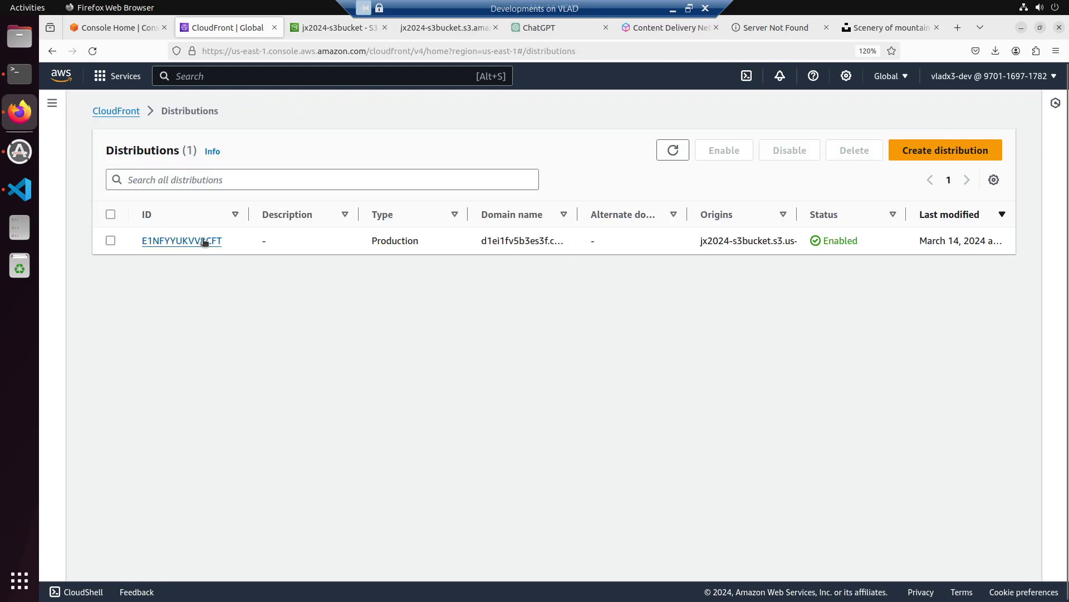
left_click(205, 241)
left_click(114, 359)
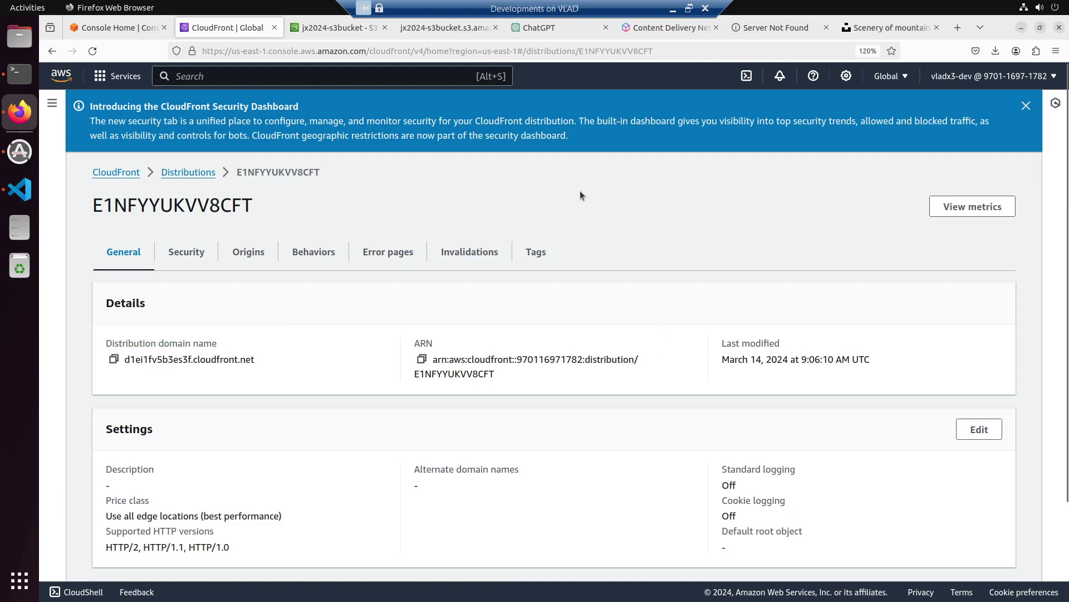
Step: Open the copied domain d1ei1fv5b3es3f.cloudfront.net in the browser tab showing the Server Not Found page
left_click(794, 32)
left_click(740, 49)
key("ctrl+v")
key("Return")
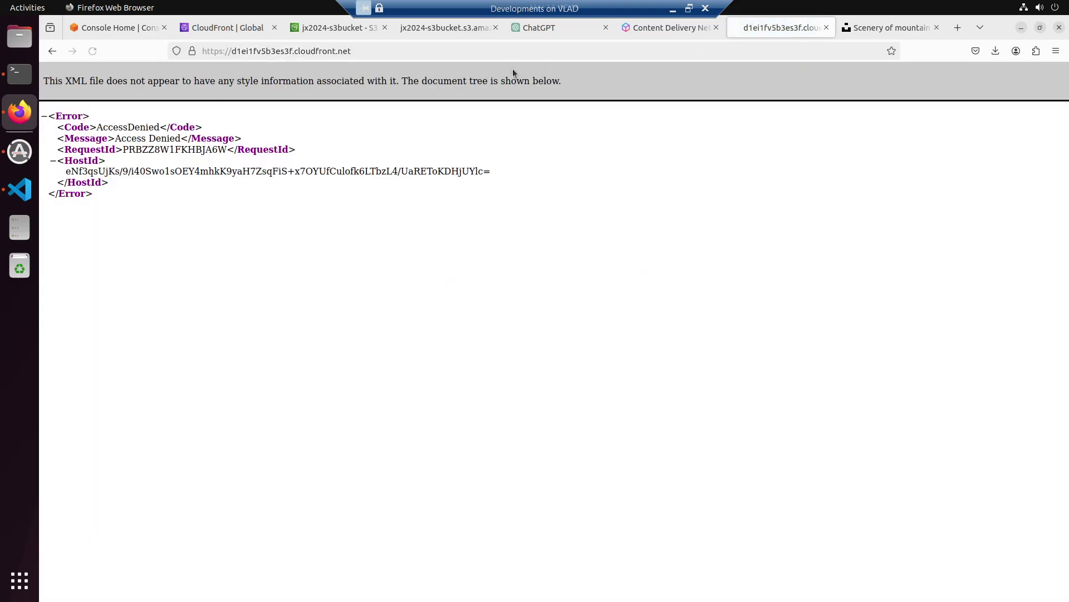
Step: Copy the image file name from the end of the S3 object URL in the jx2024-s3bucket tab
left_click(442, 35)
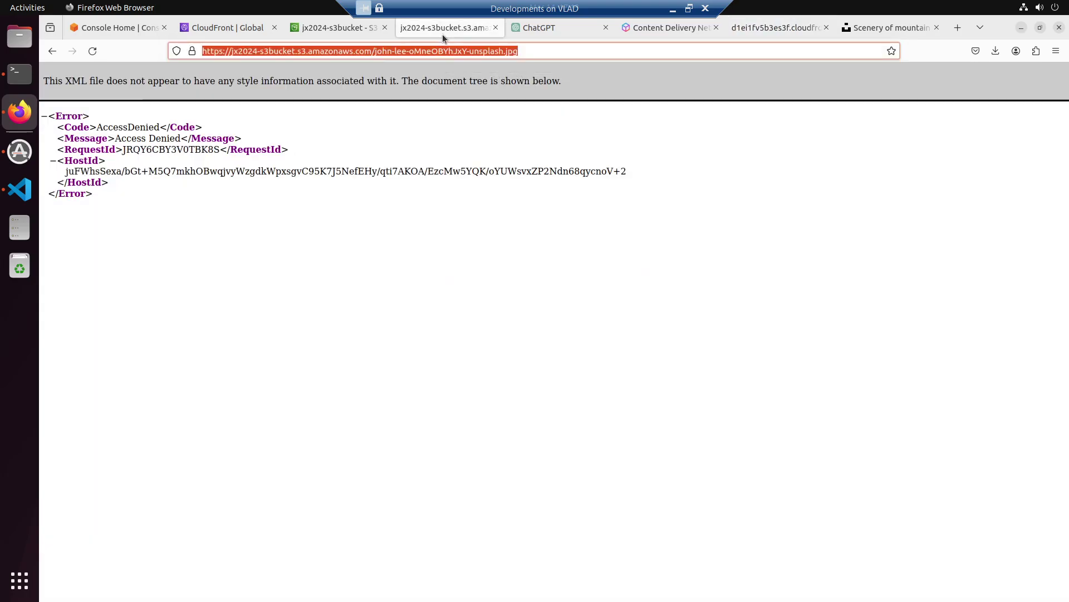
left_click(393, 51)
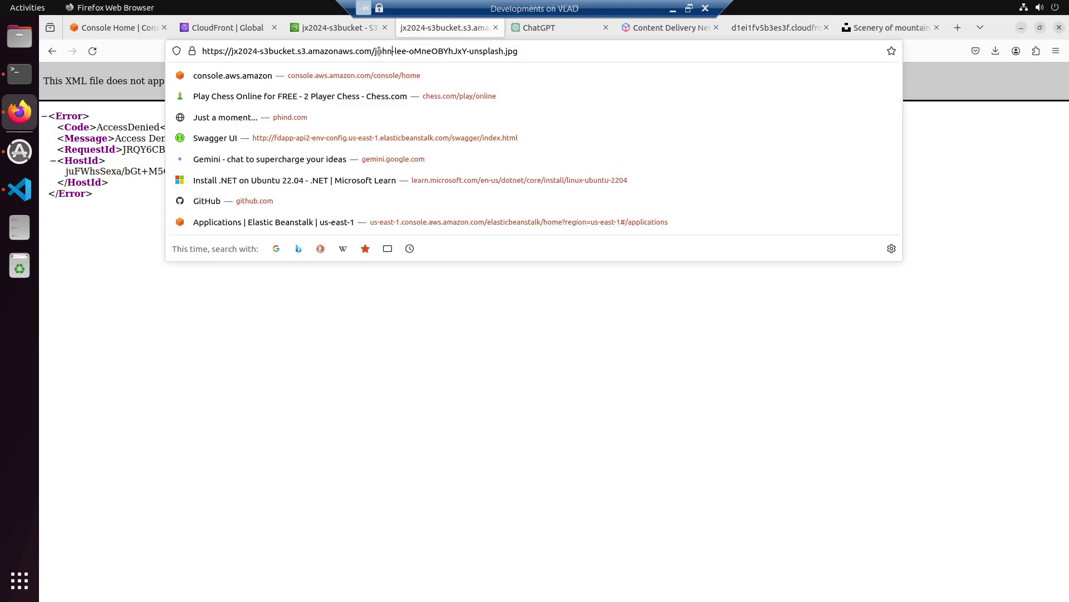
left_click_drag(376, 52, 592, 51)
Step: Append a slash and the copied image file name to the d1ei1fv5b3es3f.cloudfront.net address and load the image
left_click(750, 26)
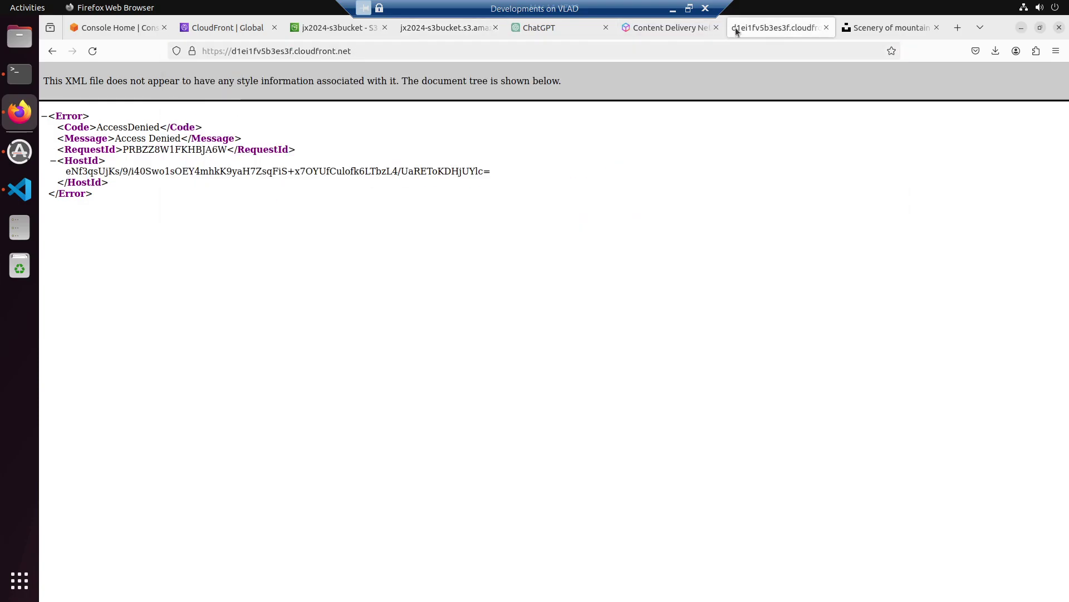
left_click(384, 52)
type("/")
key("ctrl+v")
key("Return")
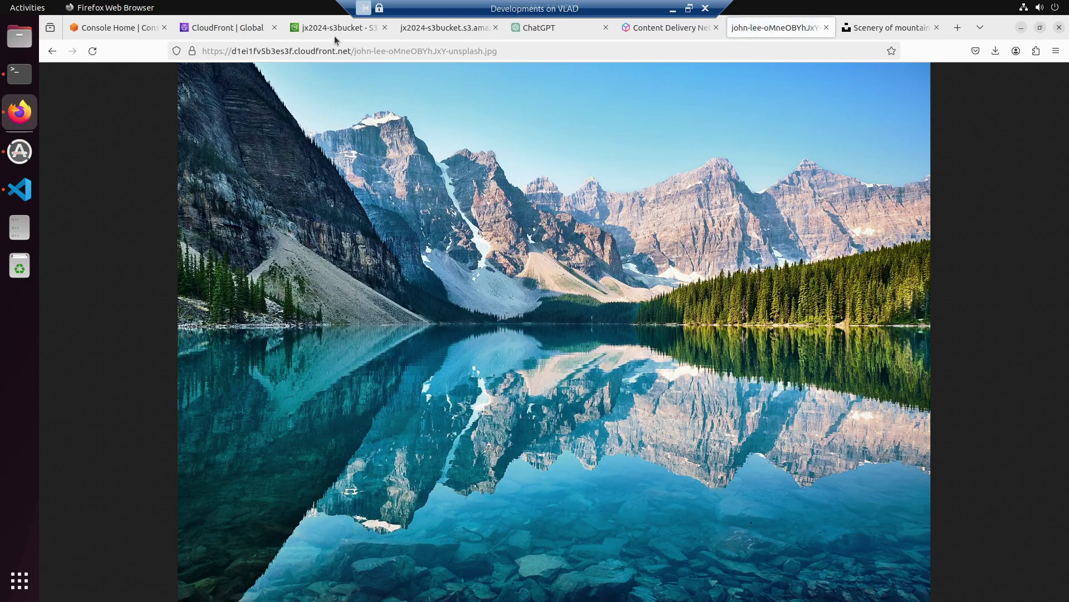
Step: Reload the direct S3 URL of the image and compare it with the image served through CloudFront
left_click(427, 29)
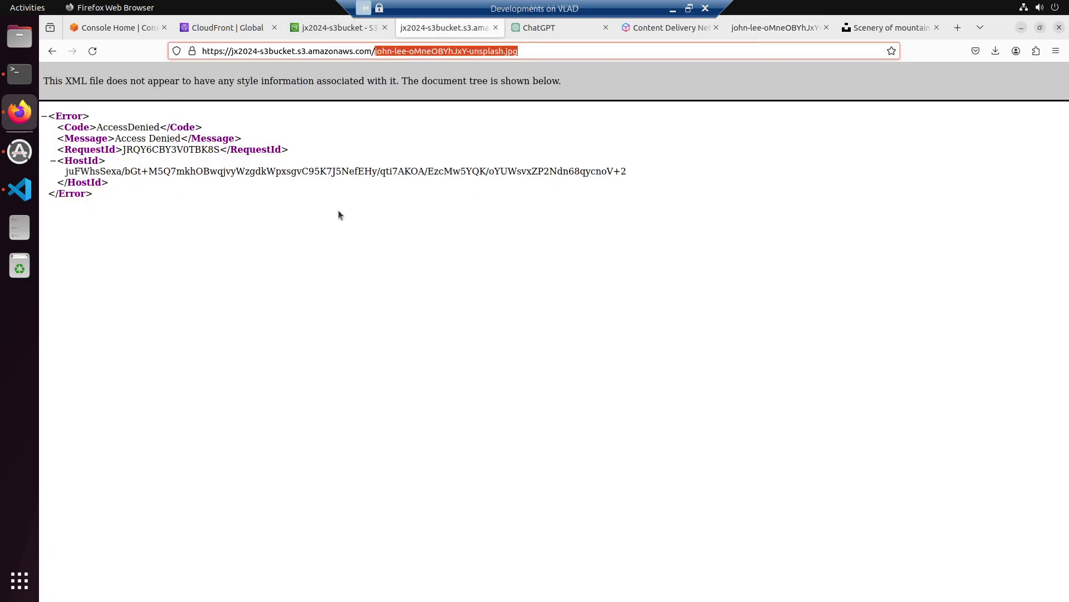
left_click(329, 98)
left_click(93, 51)
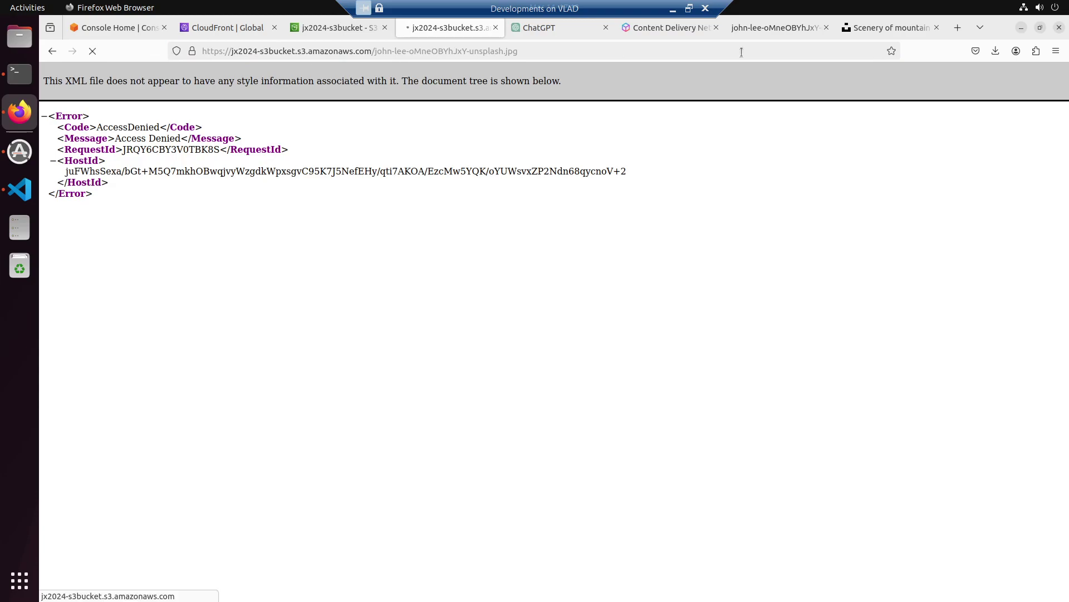
left_click(777, 30)
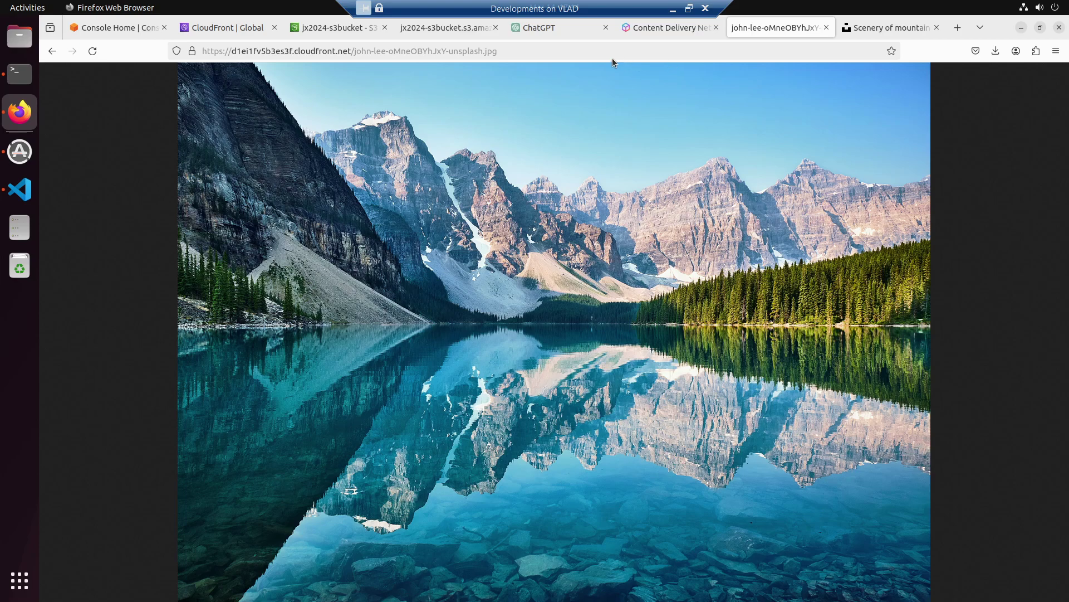
Step: Check the S3 bucket's permissions page and examine the distribution's general, security, origins, behaviors and error pages settings
left_click(314, 29)
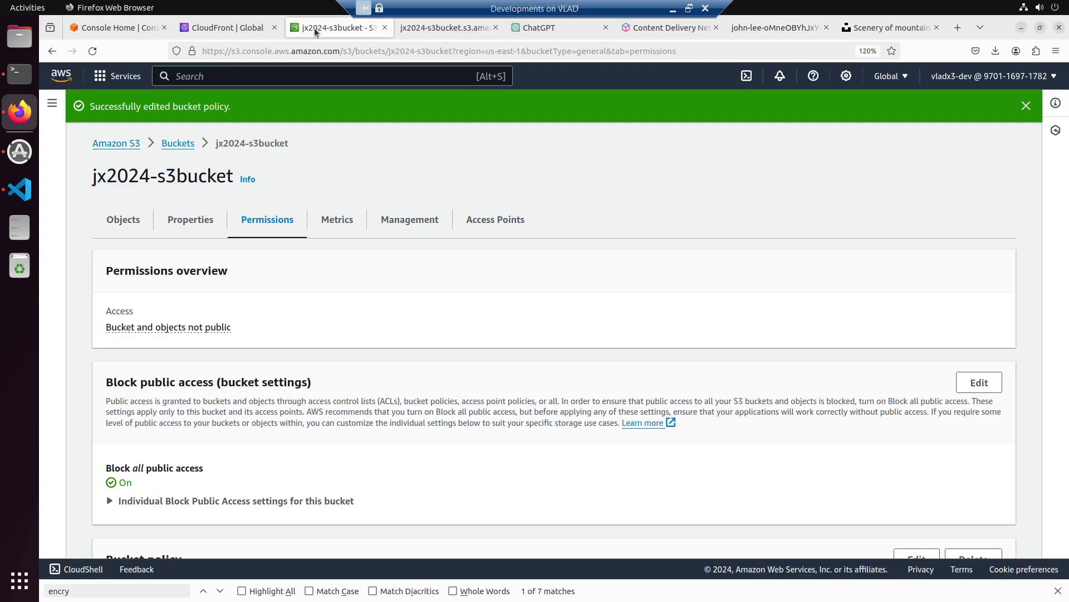
left_click(240, 27)
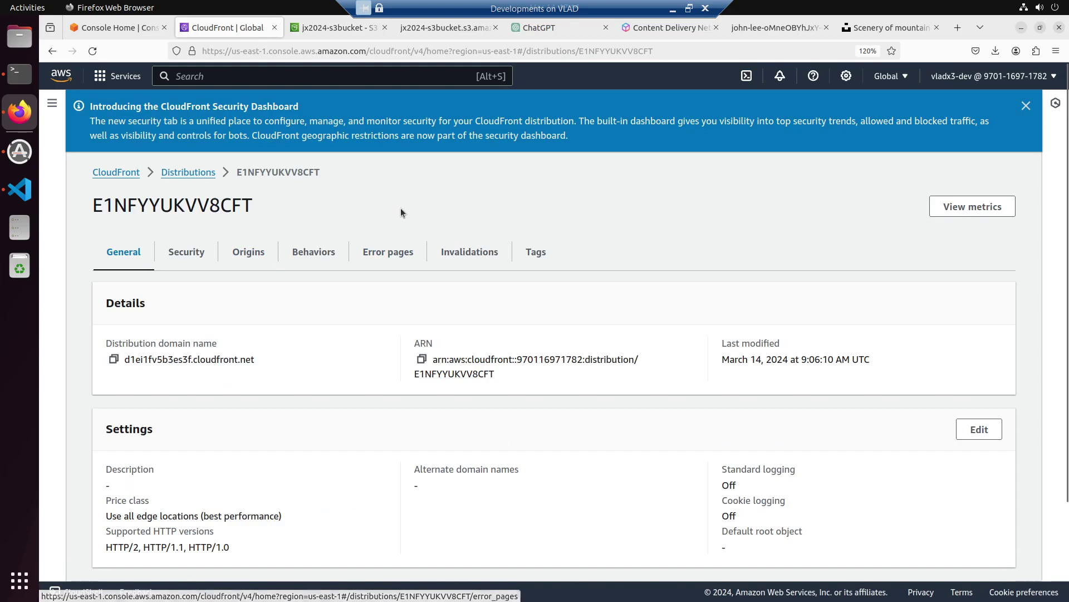
scroll(514, 219, "down", 3)
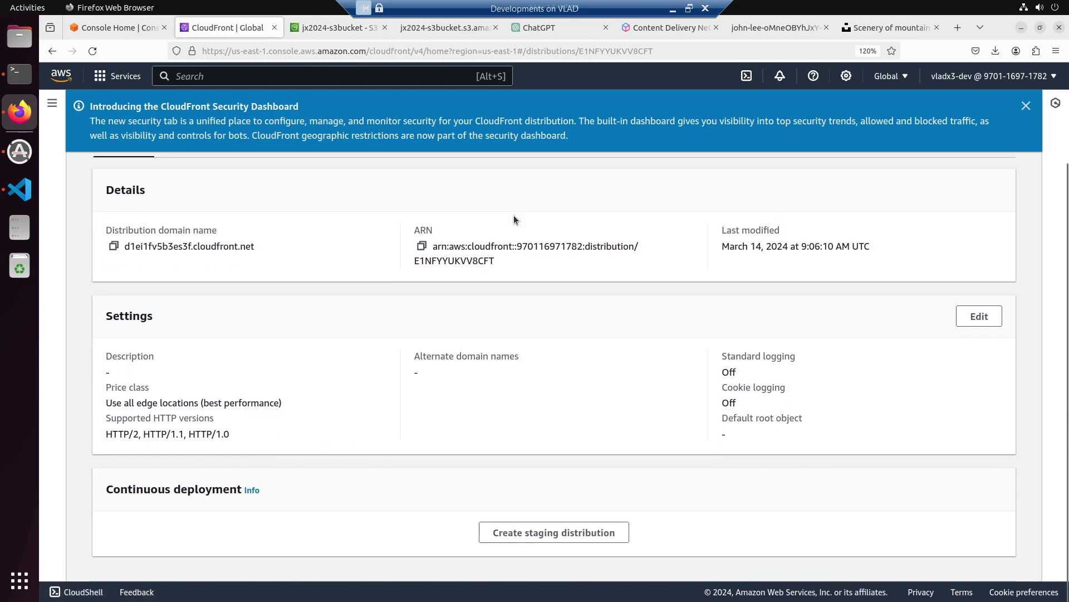
scroll(514, 219, "up", 3)
left_click(192, 250)
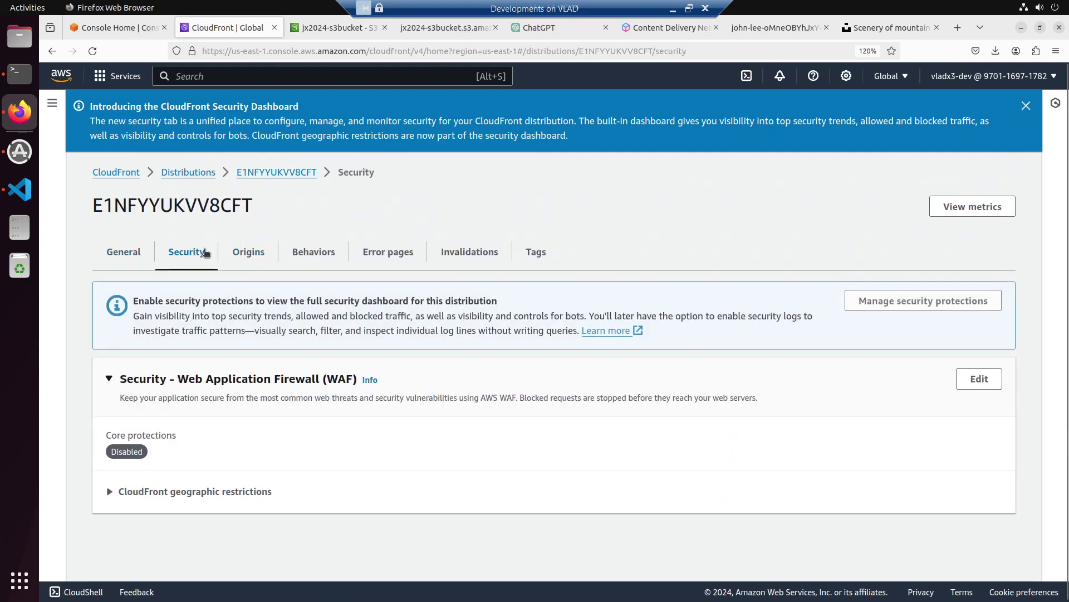
left_click(184, 491)
scroll(135, 403, "down", 1)
left_click(247, 241)
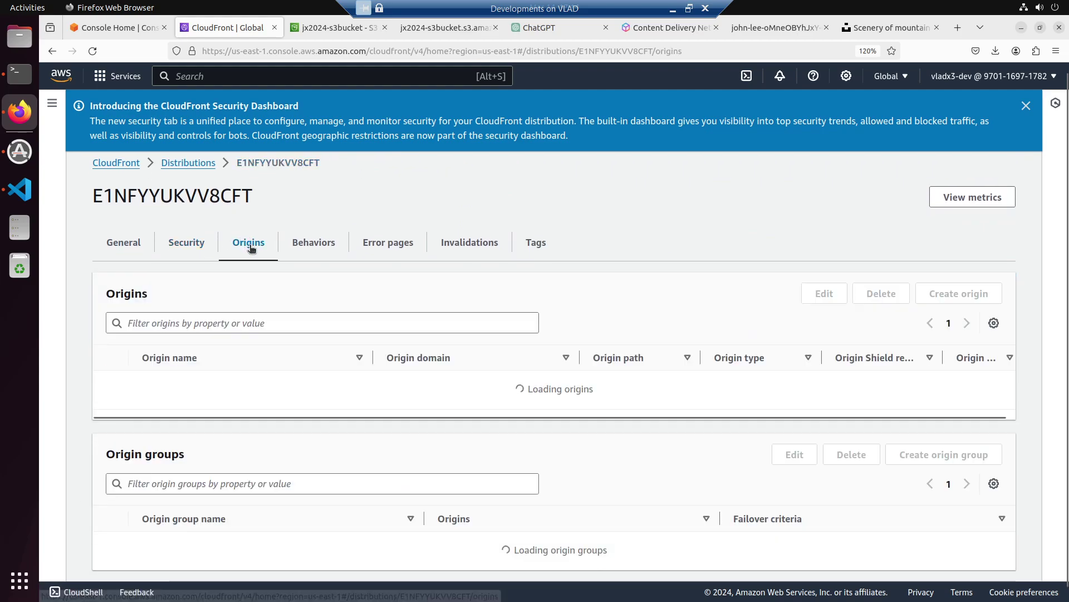
scroll(322, 371, "down", 1)
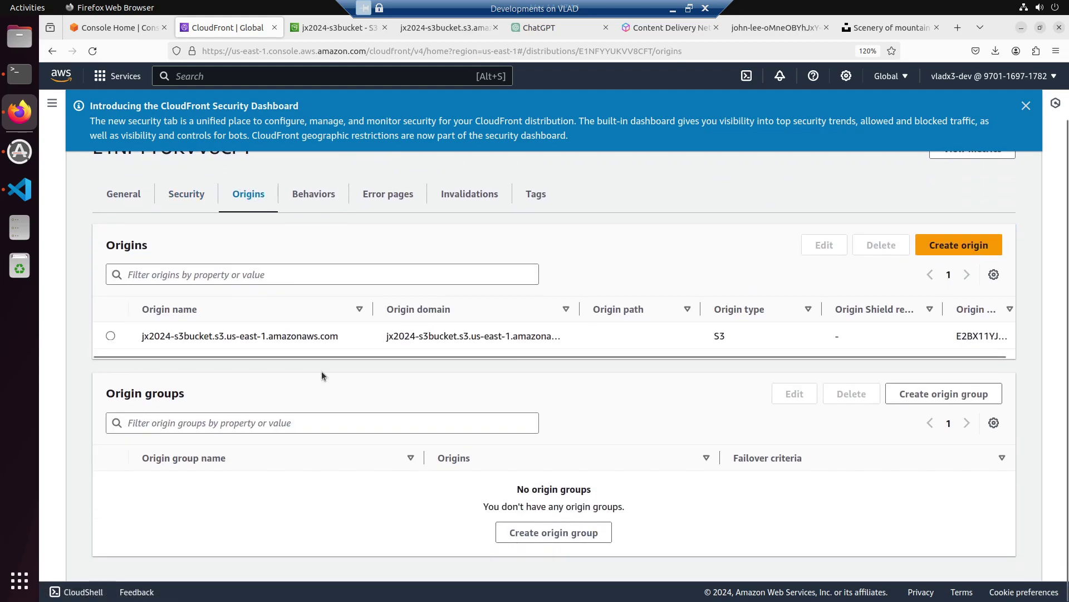
left_click(324, 196)
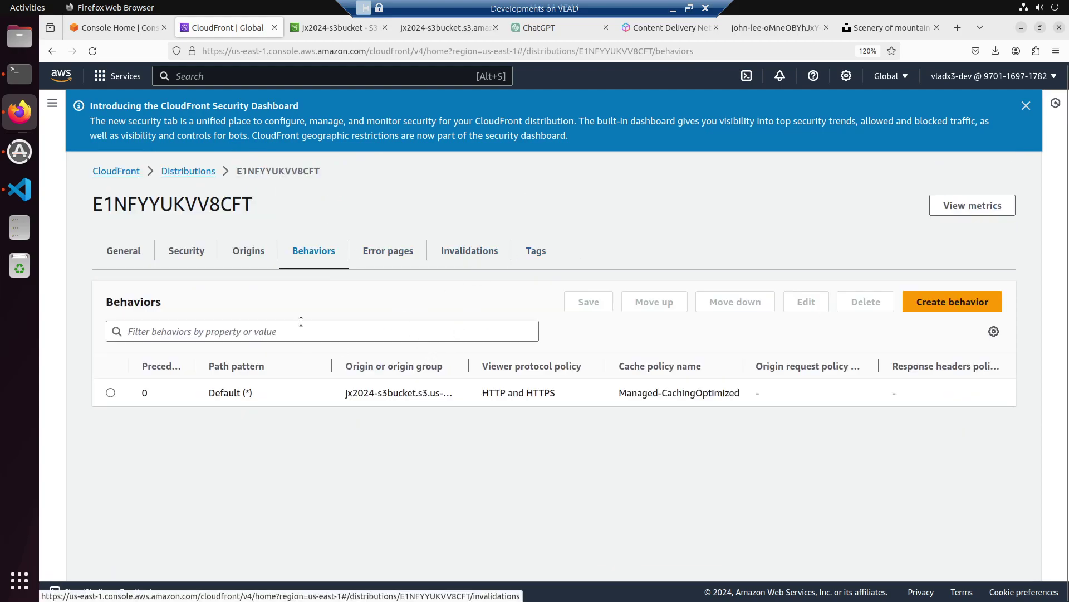
left_click(389, 256)
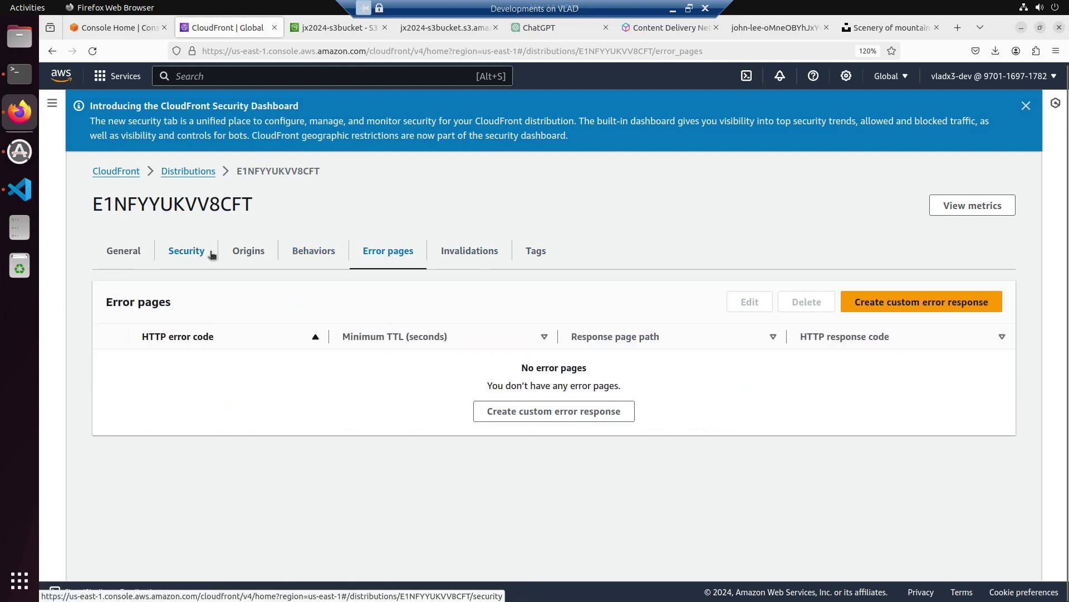
Step: Open the CloudFront geographic restrictions of the distribution's security settings for editing
left_click(189, 252)
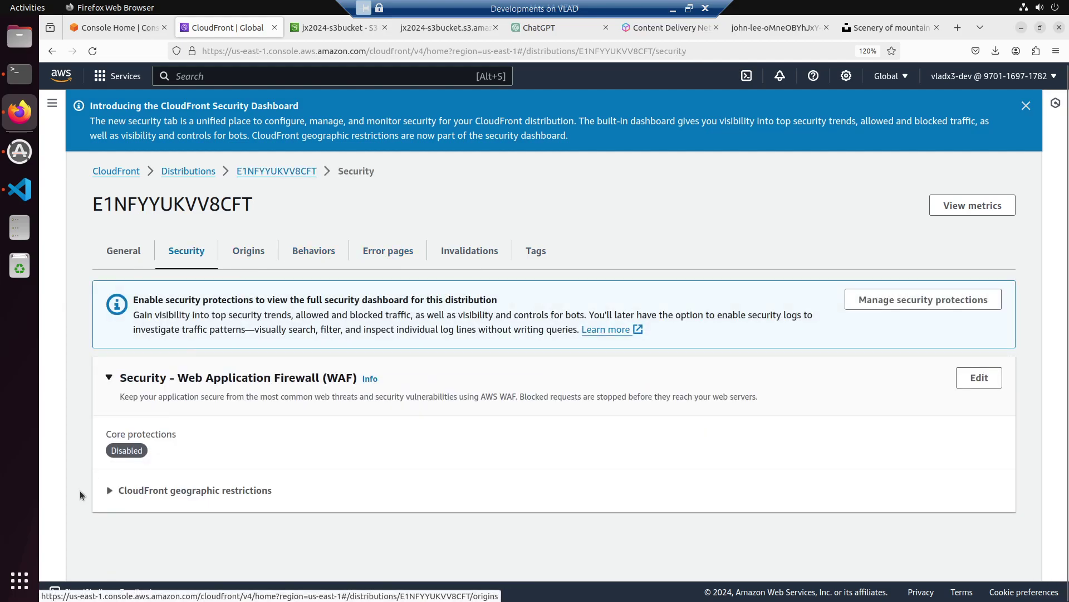
left_click(109, 490)
scroll(108, 495, "down", 2)
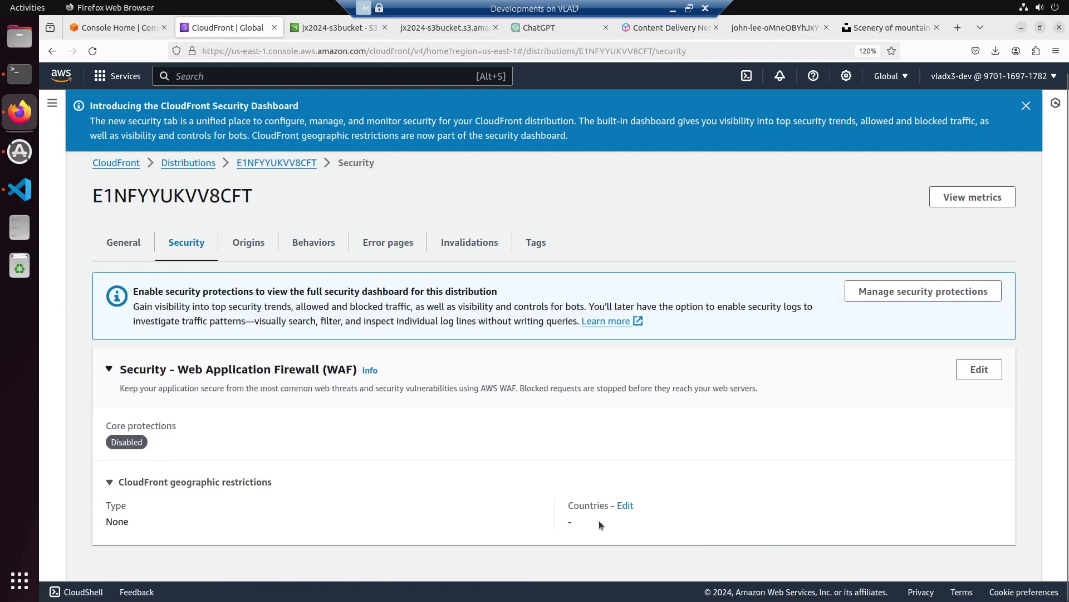
left_click(625, 504)
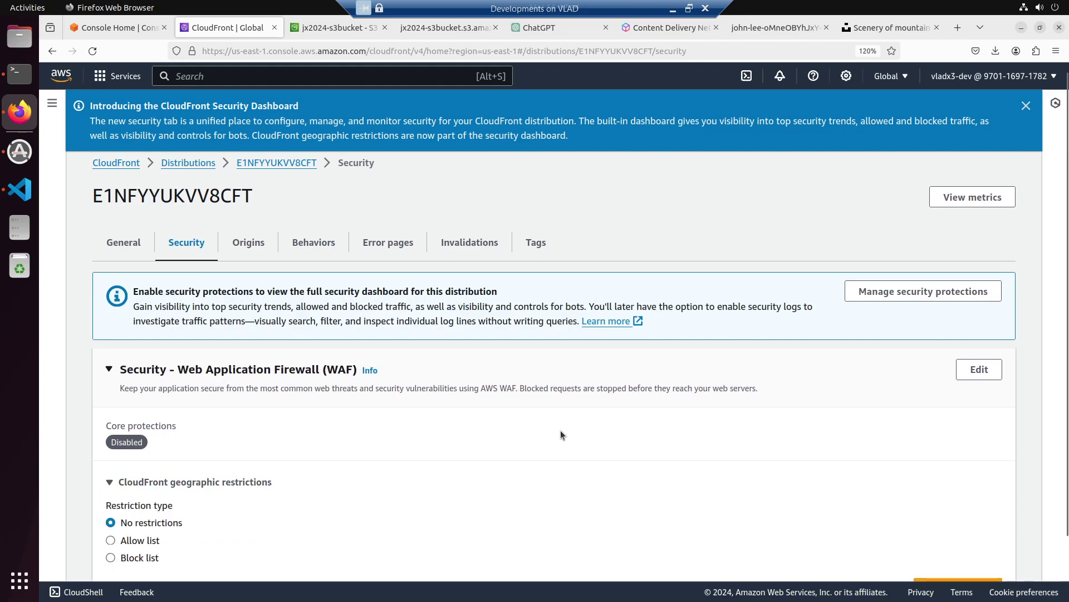
scroll(404, 427, "down", 2)
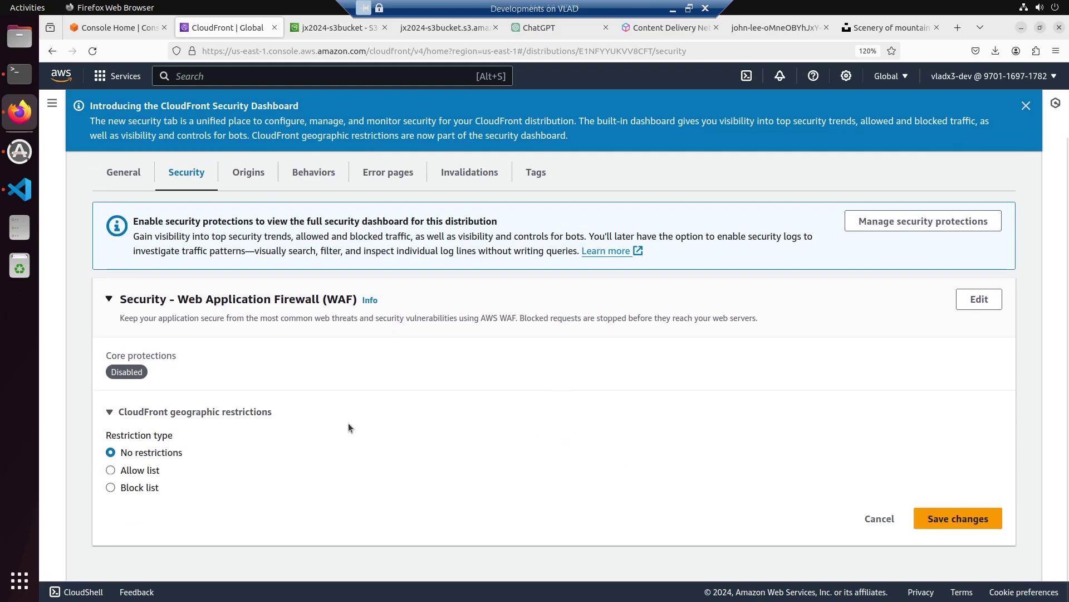
Step: Try the Allow list and Block list restriction types with their country choices, and restore No restrictions
left_click(111, 470)
scroll(308, 512, "down", 2)
left_click(282, 485)
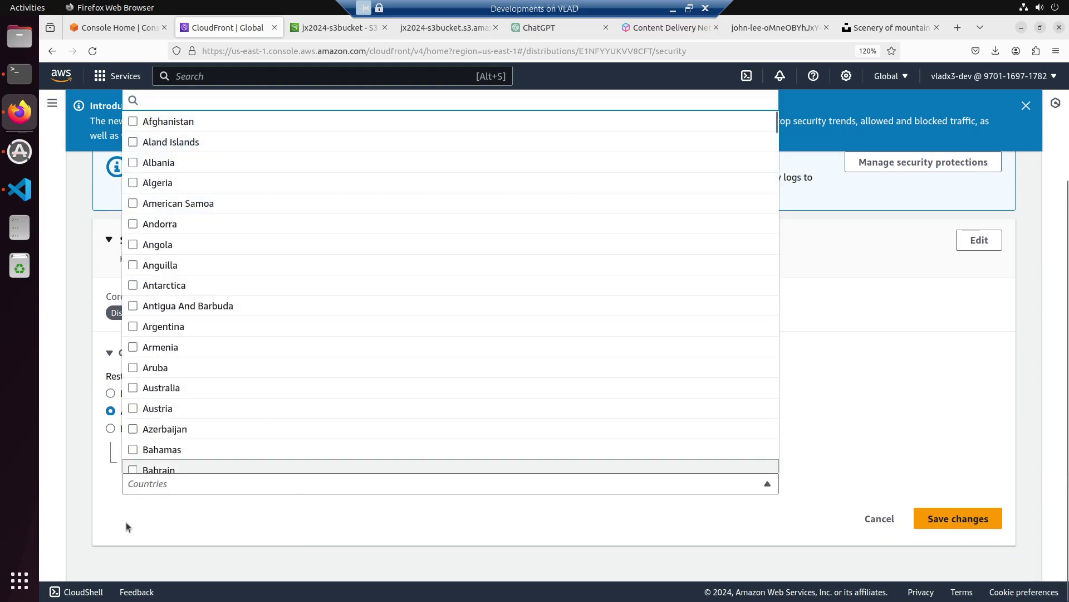
left_click(102, 436)
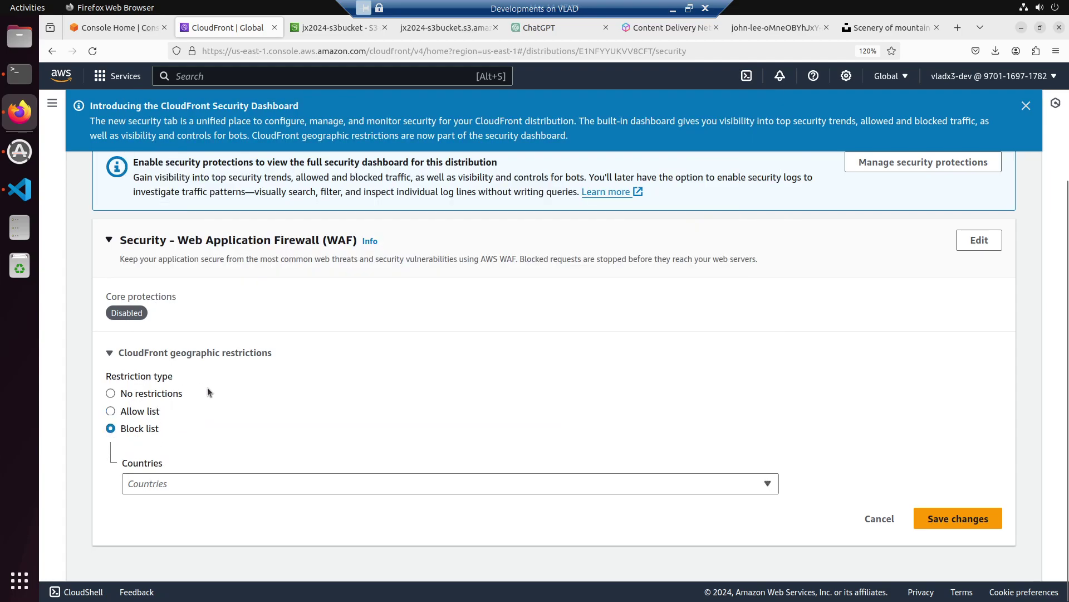
scroll(207, 392, "up", 3)
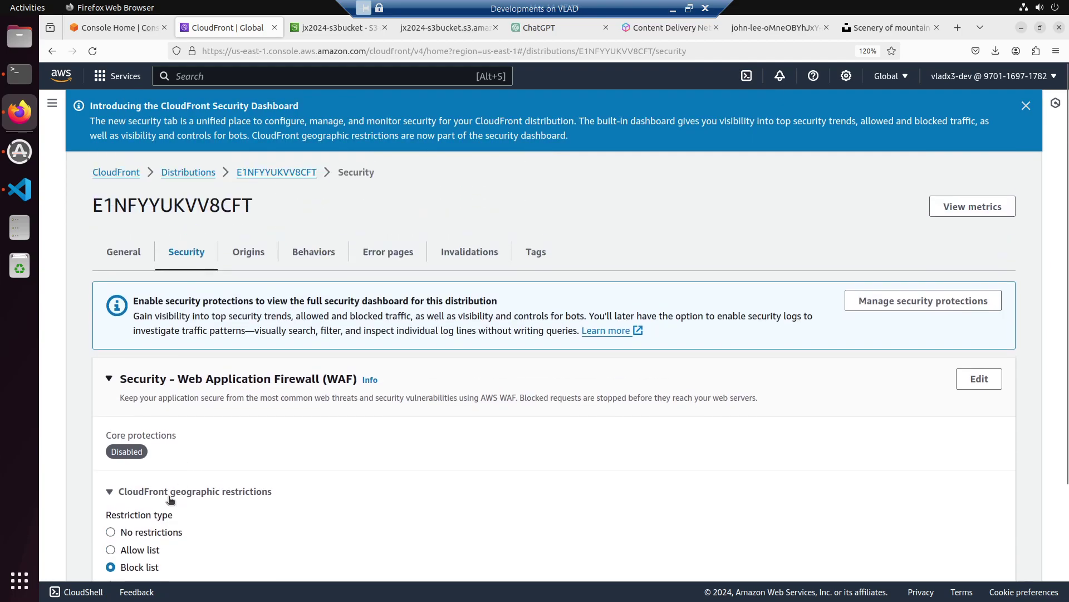
left_click(123, 531)
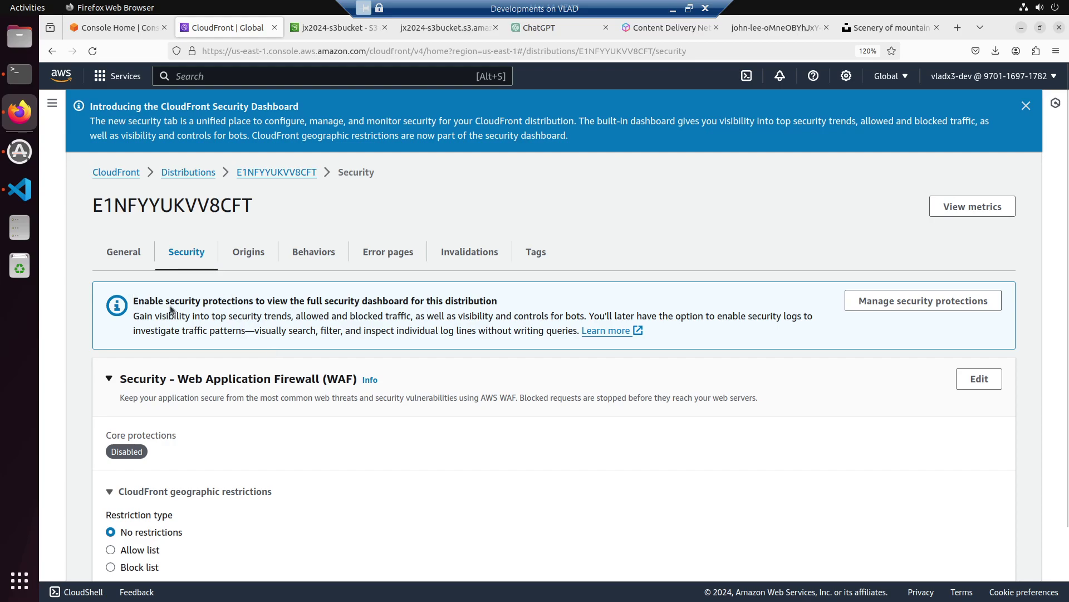
Step: Return to the distribution's general details and examine the sections available in the CloudFront side navigation
left_click(131, 254)
scroll(306, 420, "down", 2)
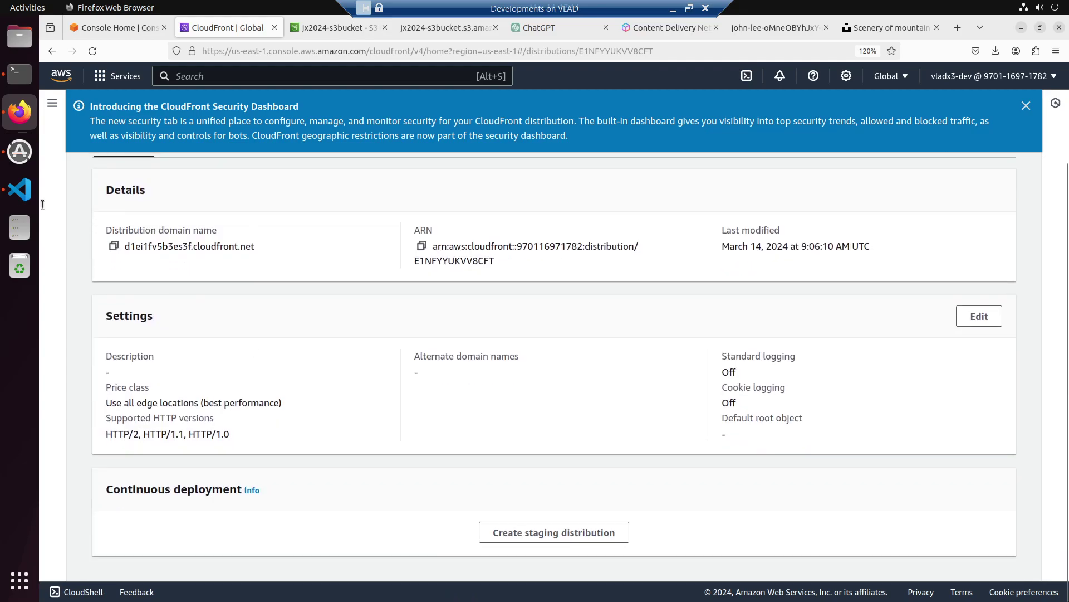
left_click(52, 103)
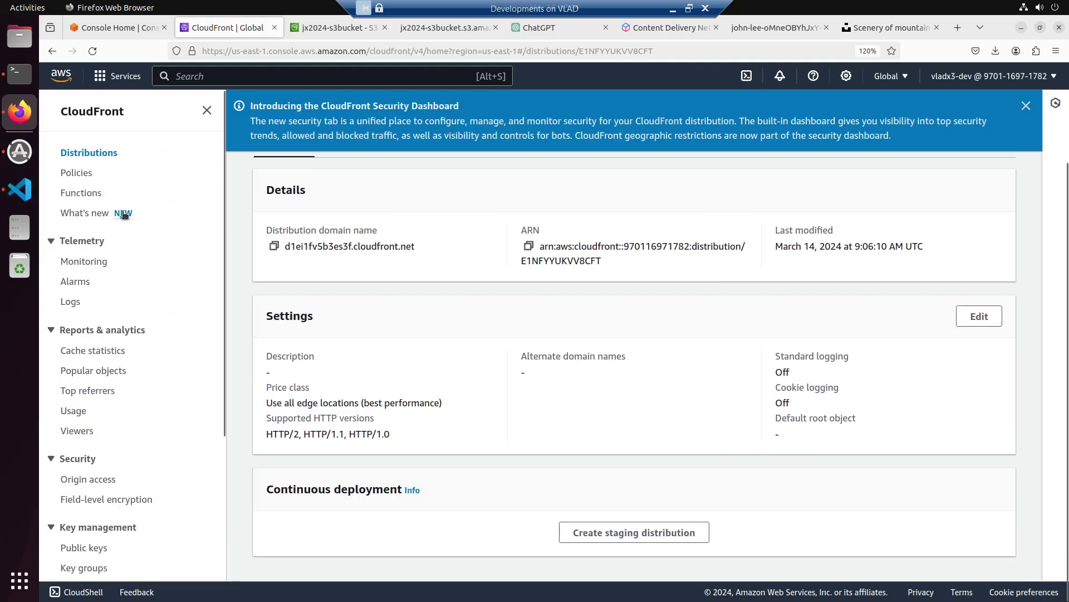
scroll(131, 389, "down", 5)
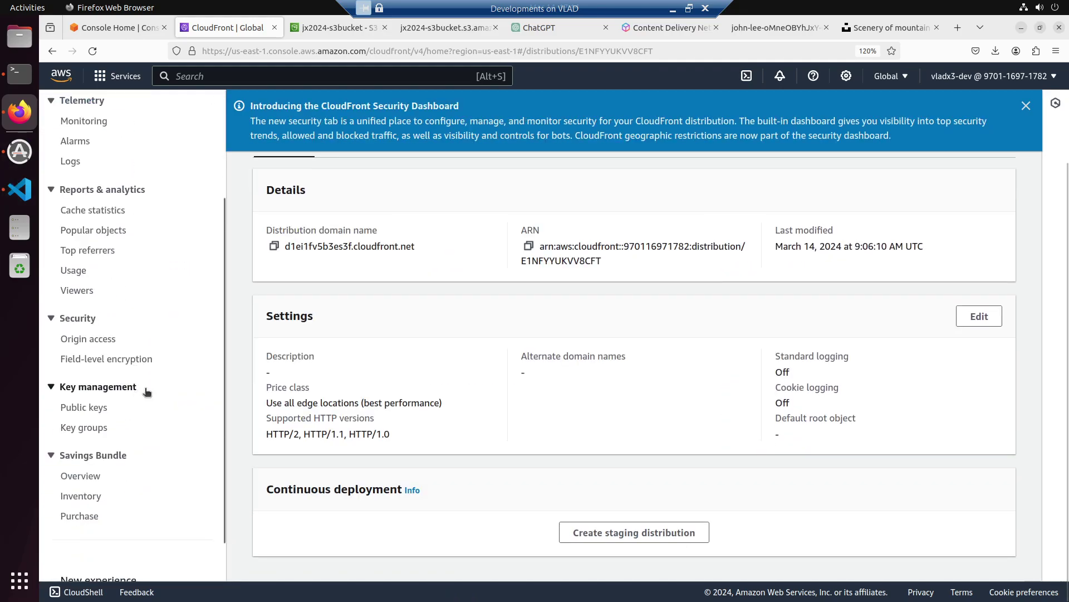
scroll(133, 467, "down", 2)
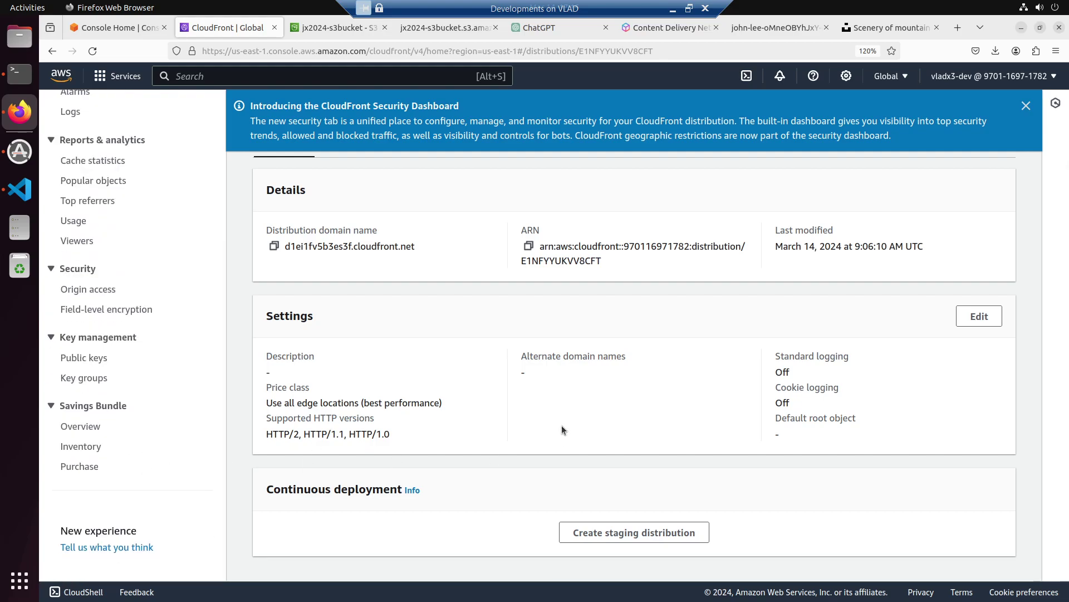
scroll(562, 429, "up", 3)
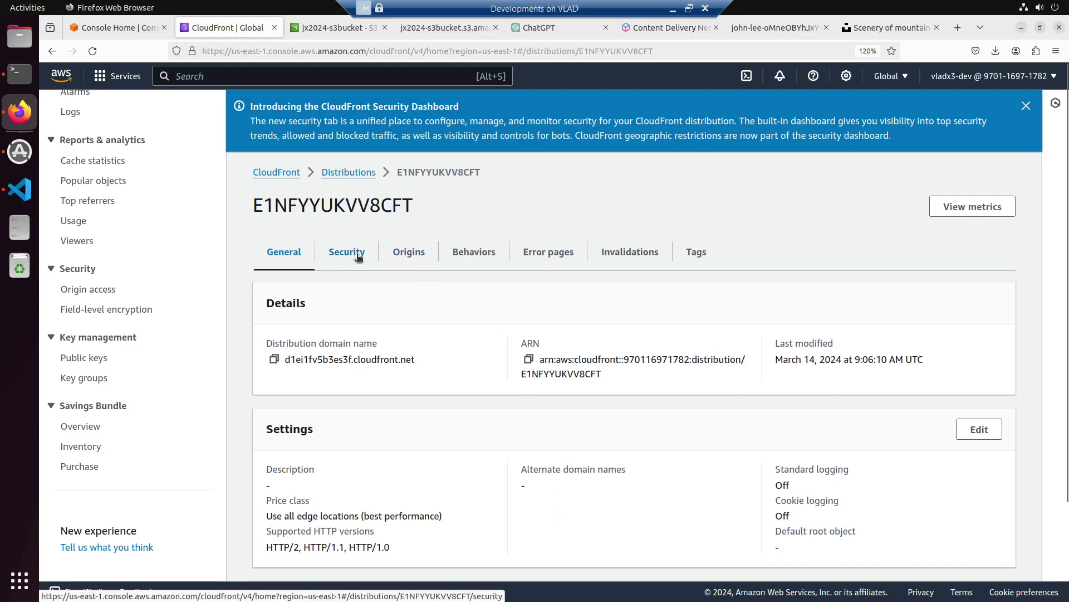
Step: Ask ChatGPT "how to implement or enable signed urls in cloudfront?" and read through the listed implementation steps
left_click(537, 27)
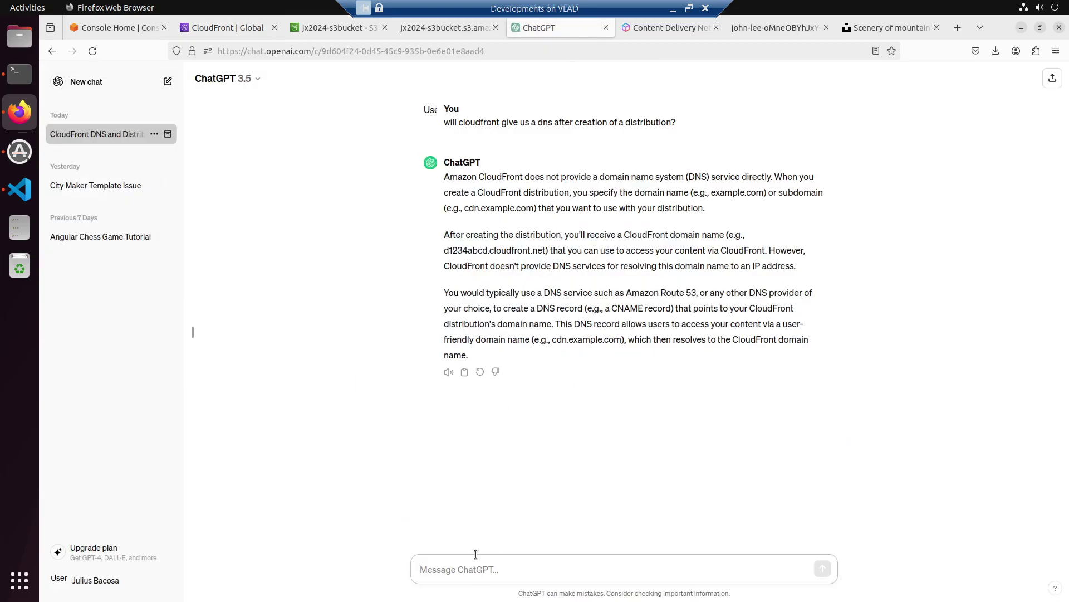
type("how to implement or enable")
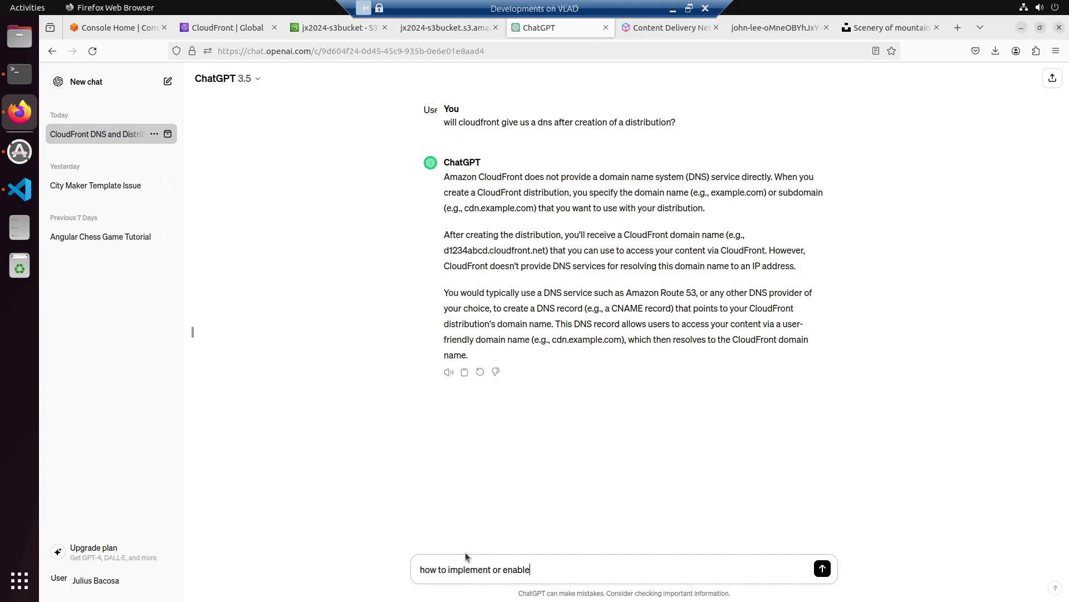
type(" signed urls in cloudfront?")
key("Return")
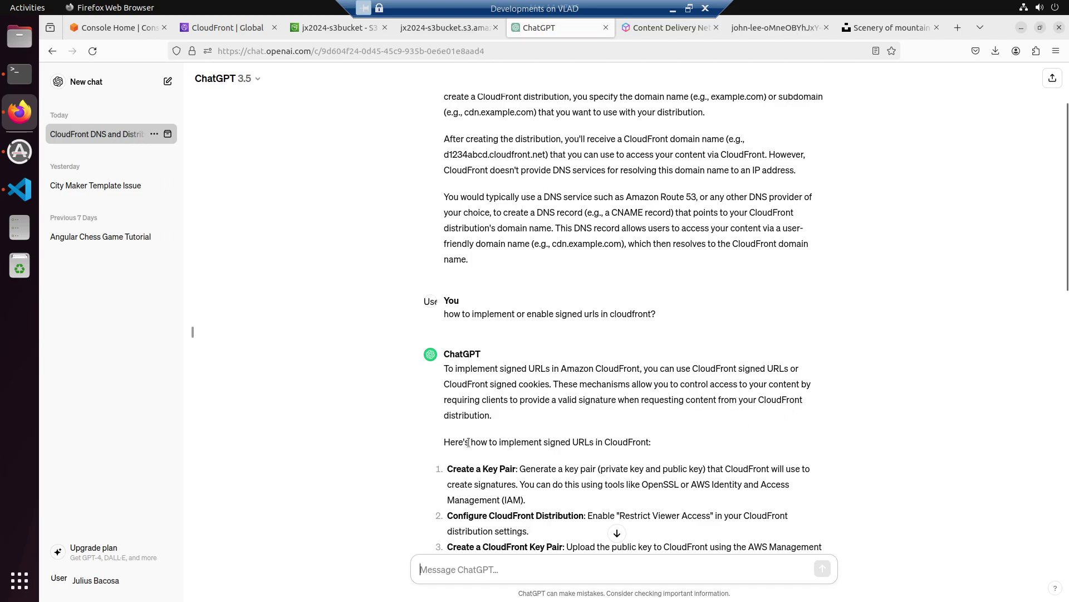
scroll(468, 431, "down", 2)
scroll(396, 403, "down", 2)
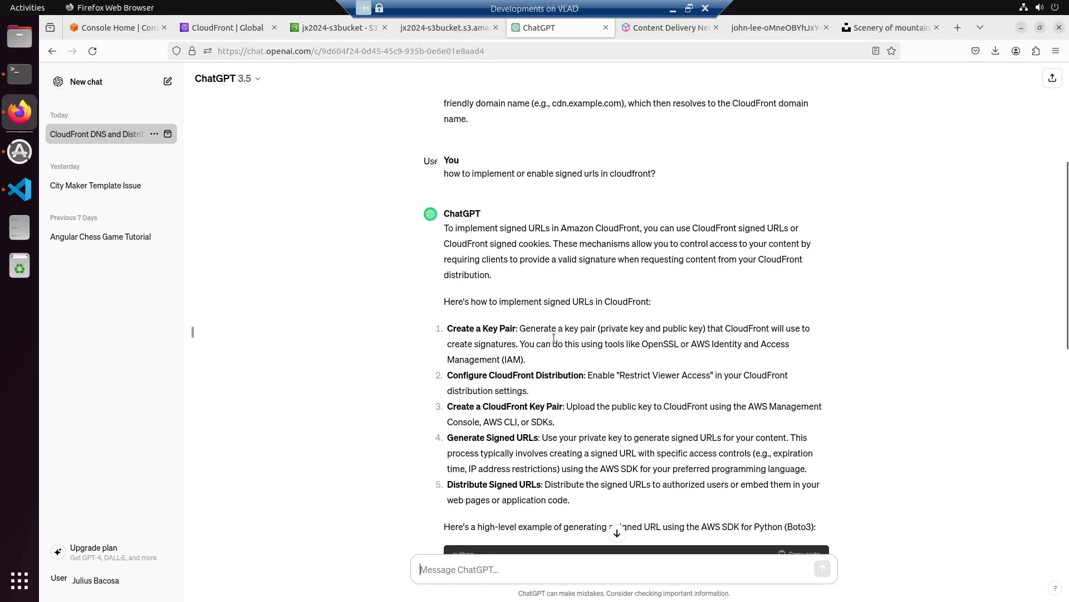
scroll(554, 338, "down", 2)
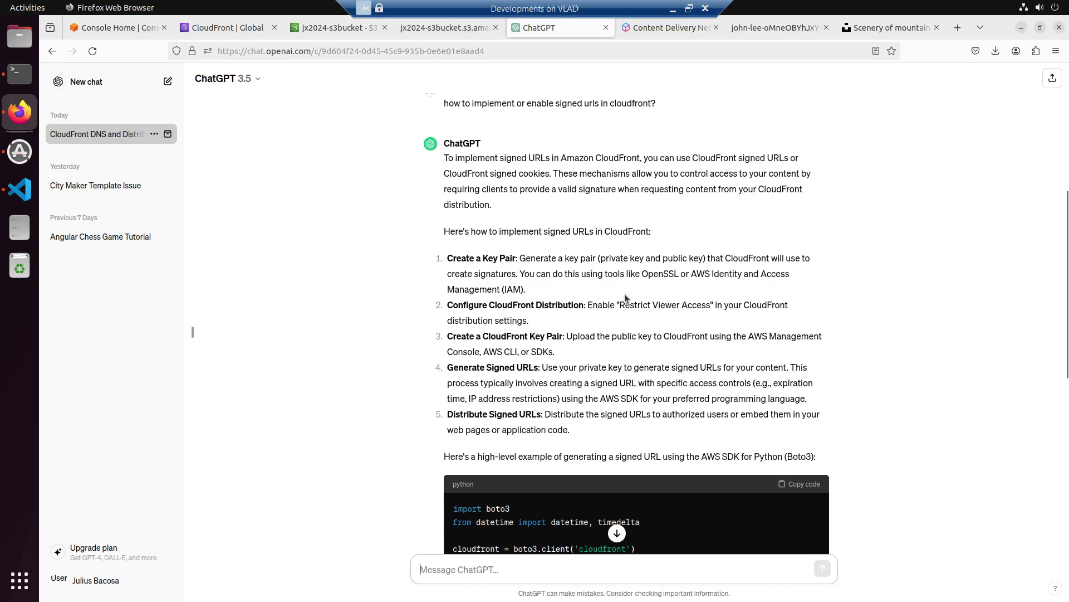
Step: Search the CloudFront distribution's general and security settings for the phrase "Restrict Viewer Access"
left_click_drag(620, 305, 709, 308)
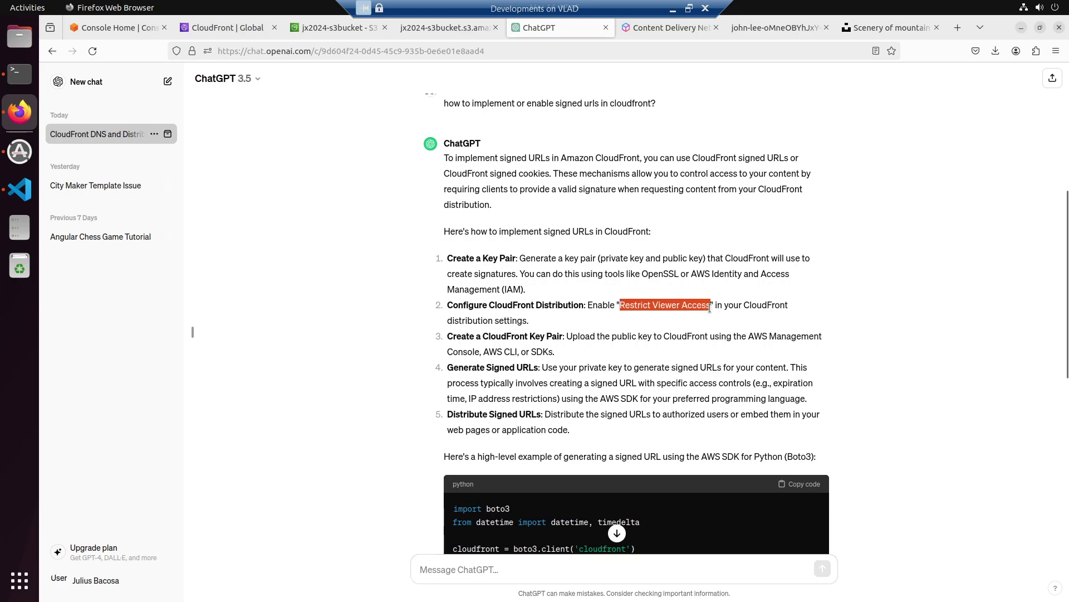
left_click(240, 27)
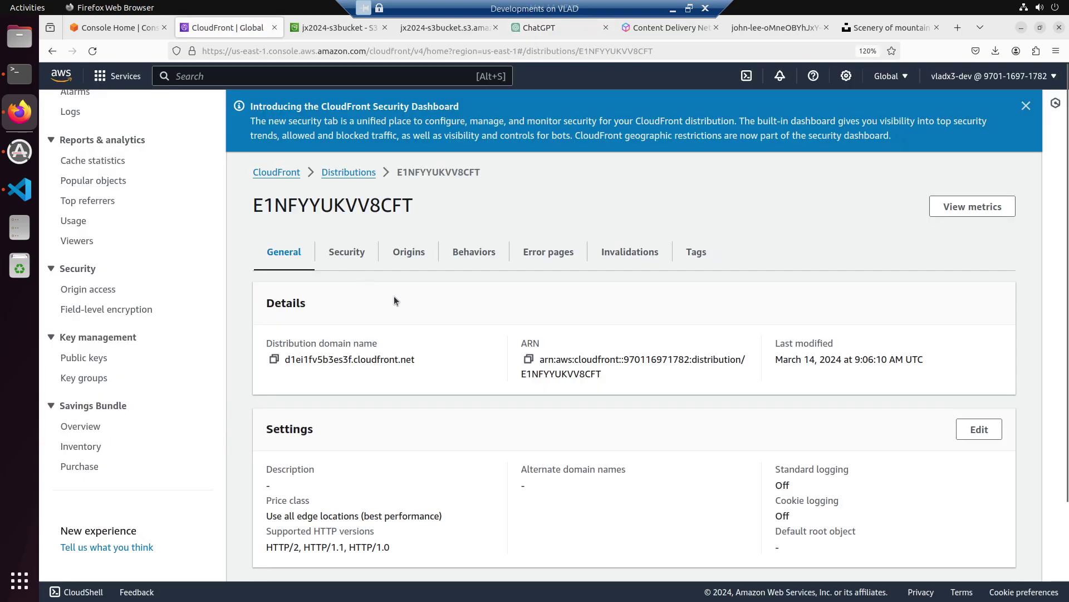
key("ctrl+f")
type("Restrict Viewer Access")
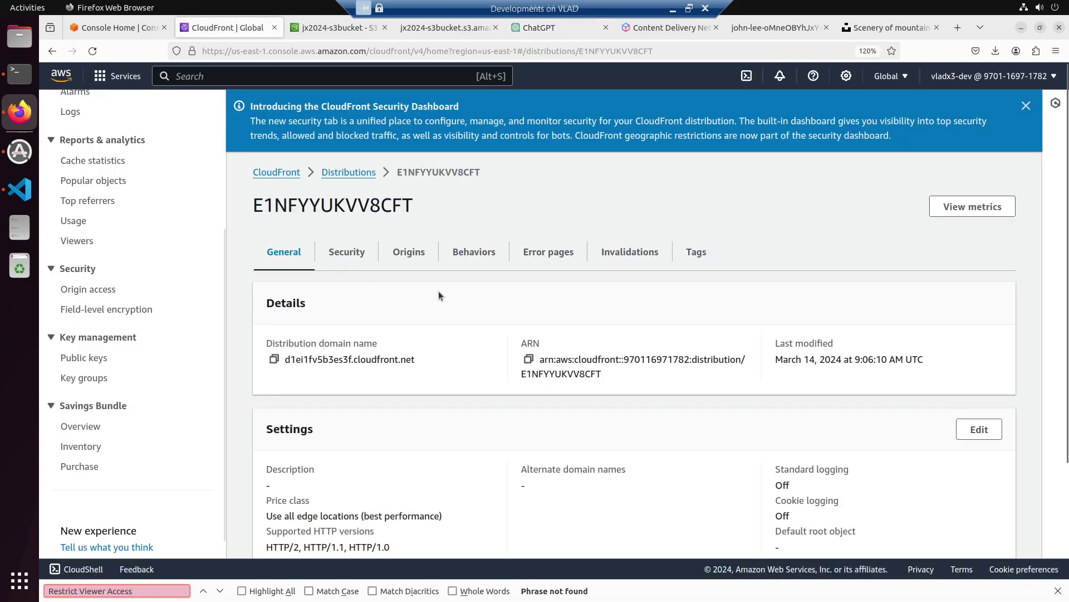
left_click(337, 254)
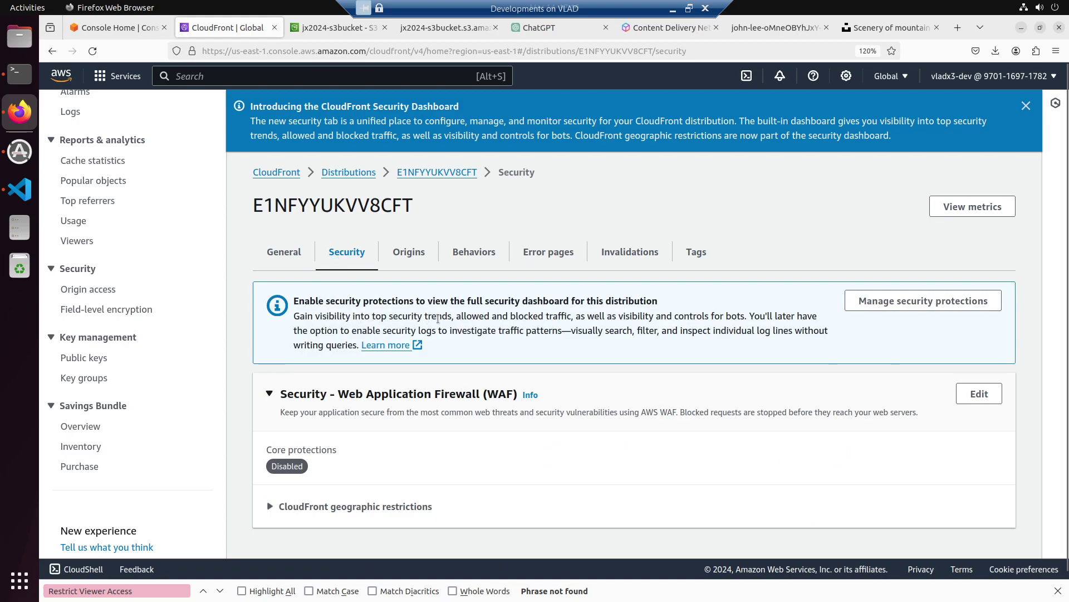
scroll(538, 321, "down", 1)
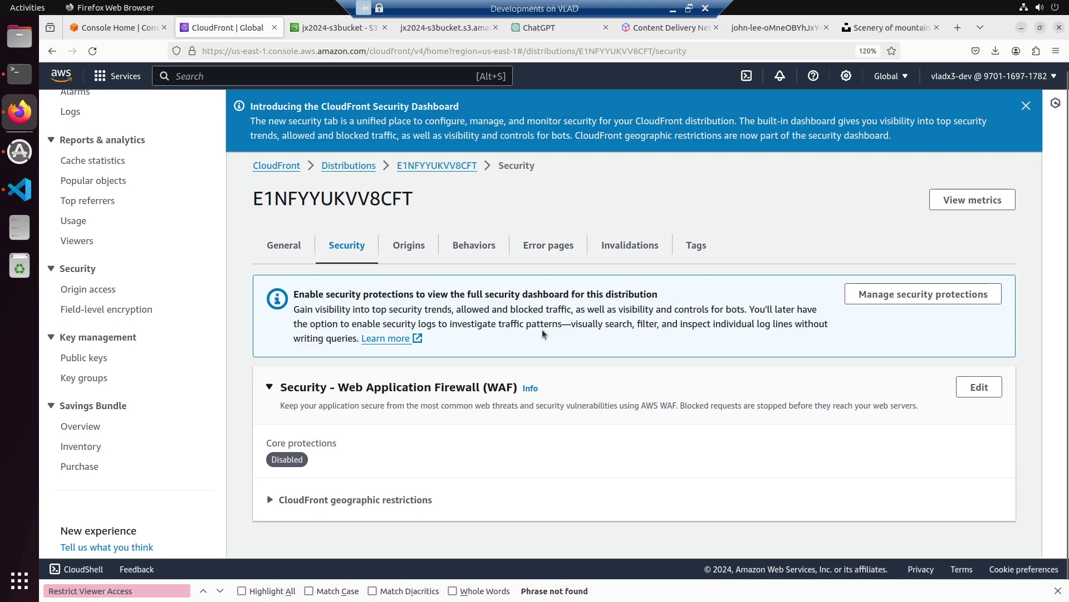
Step: Try the Enable security protections option for the distribution's Web Application Firewall, cancel the edit and return to the general details
left_click(947, 295)
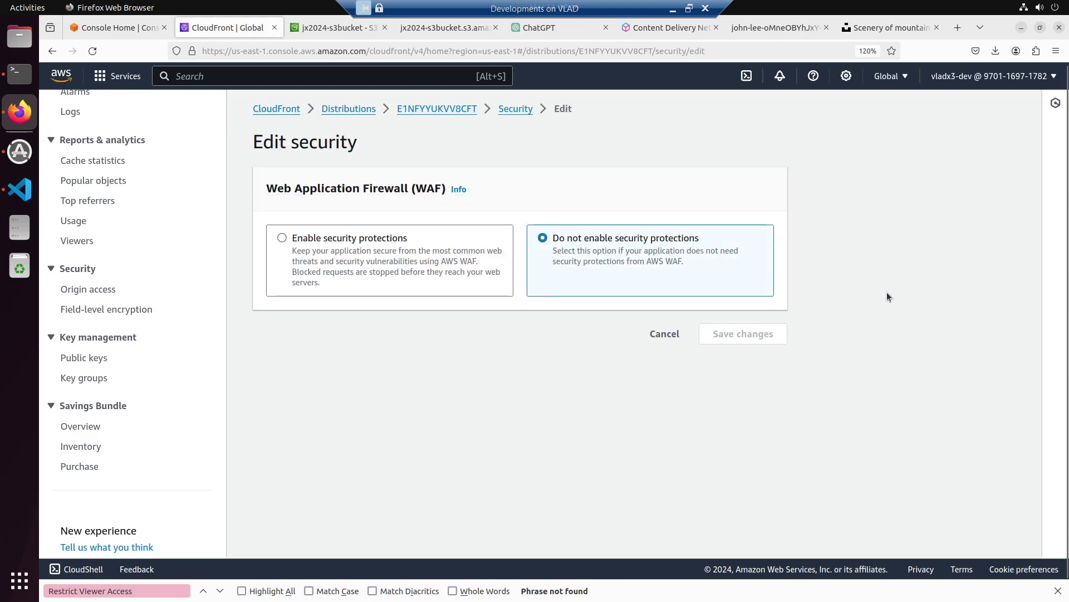
left_click(306, 239)
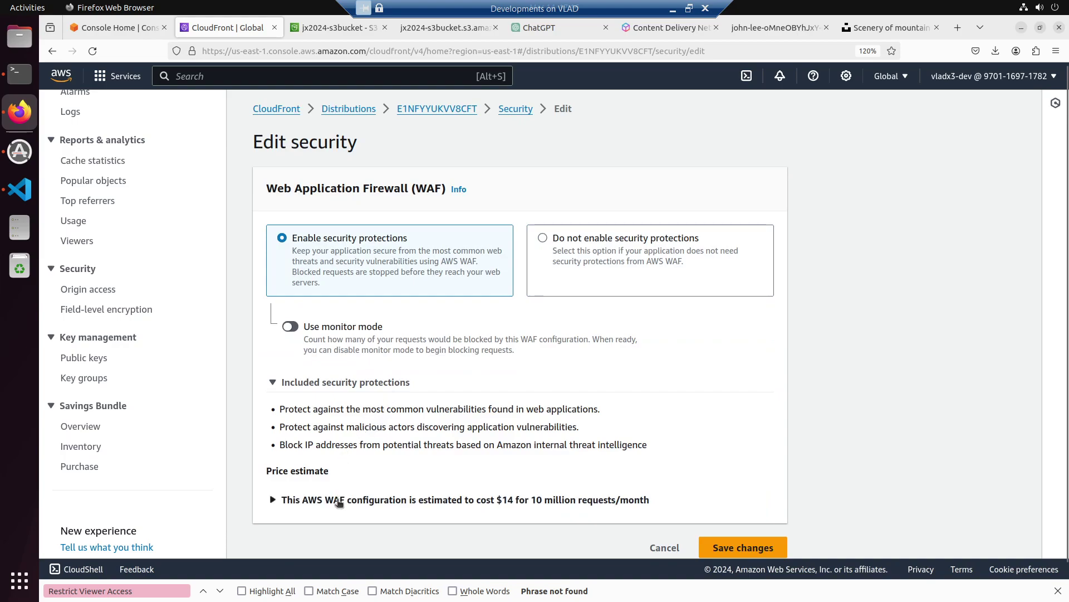
scroll(345, 469, "down", 1)
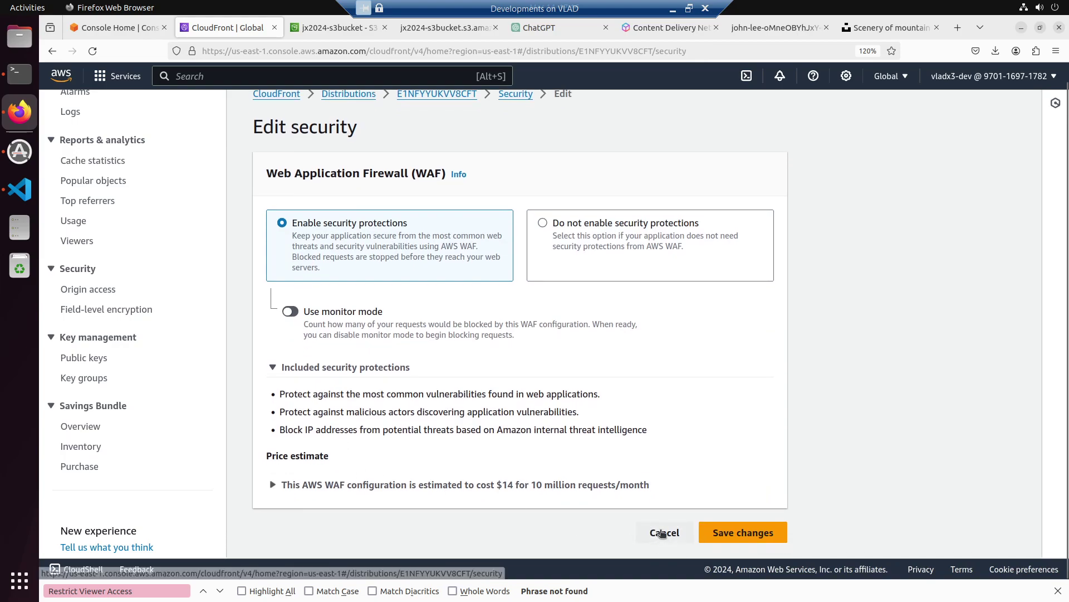
left_click(664, 535)
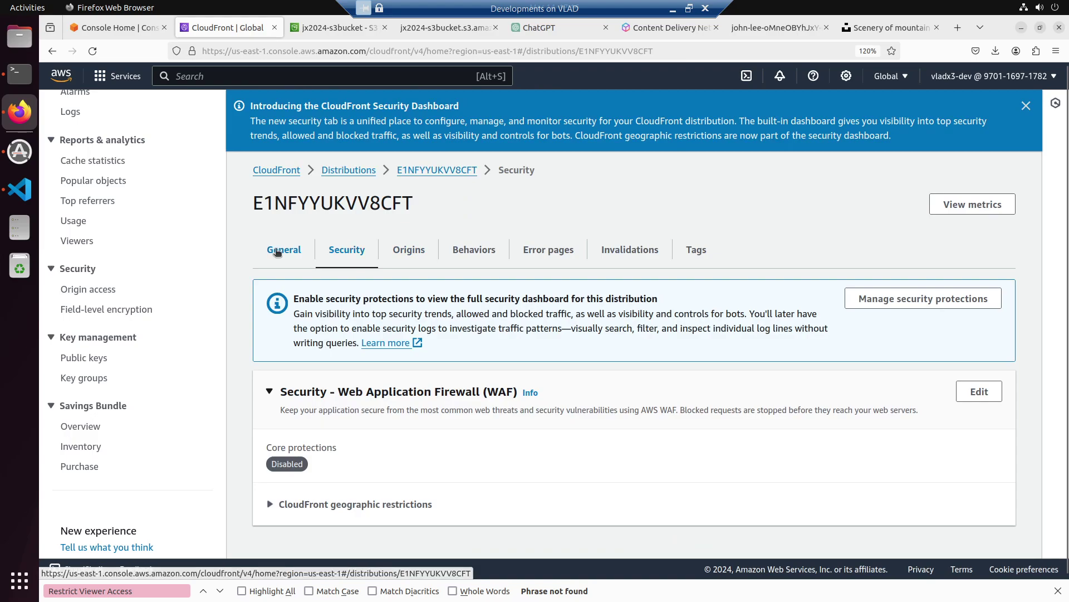
left_click(277, 251)
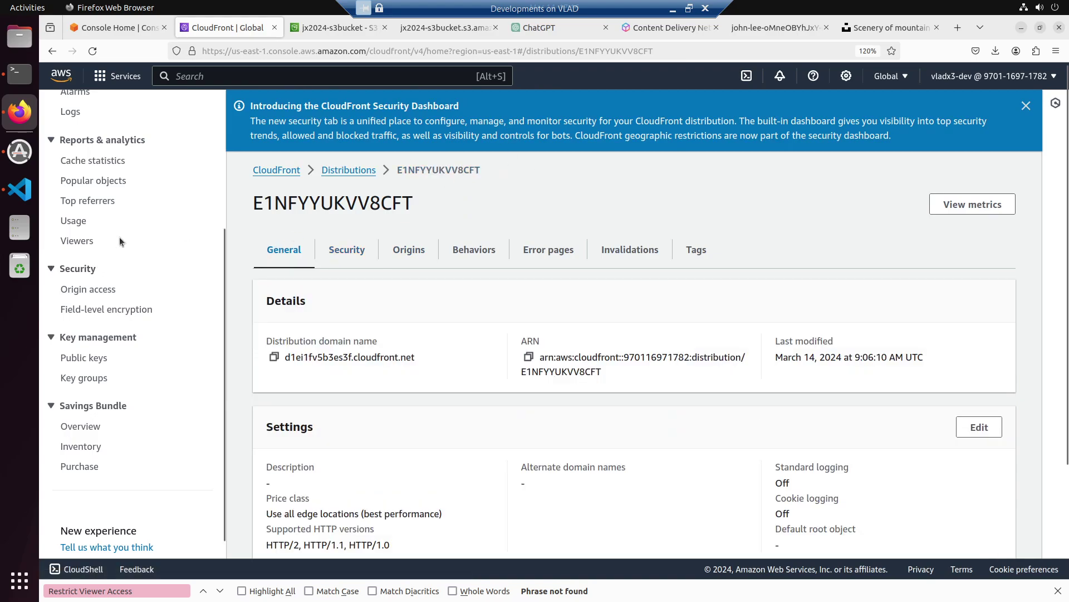
Step: Recheck ChatGPT's signed URL instructions and code example, and search Google for "cloudfront signed url tutorial"
left_click(576, 28)
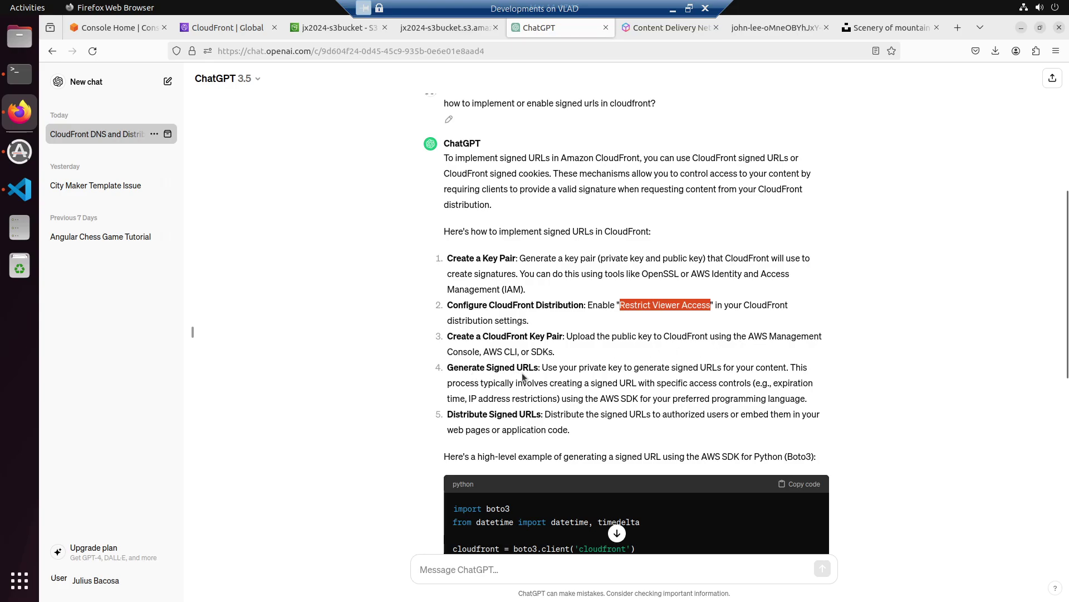
scroll(580, 369, "down", 8)
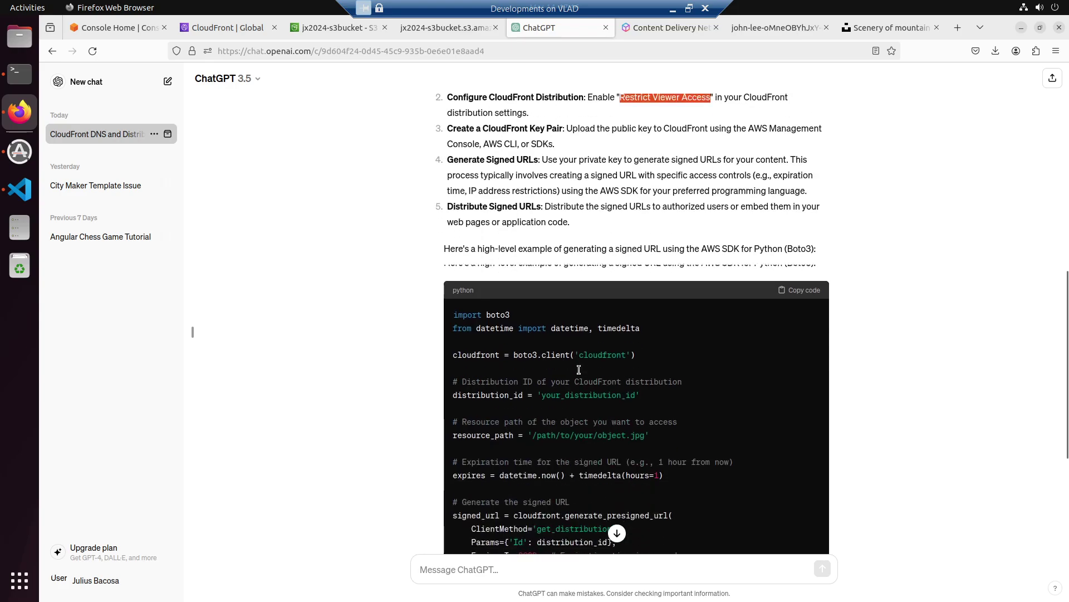
left_click(662, 28)
left_click(642, 50)
type("google.com/")
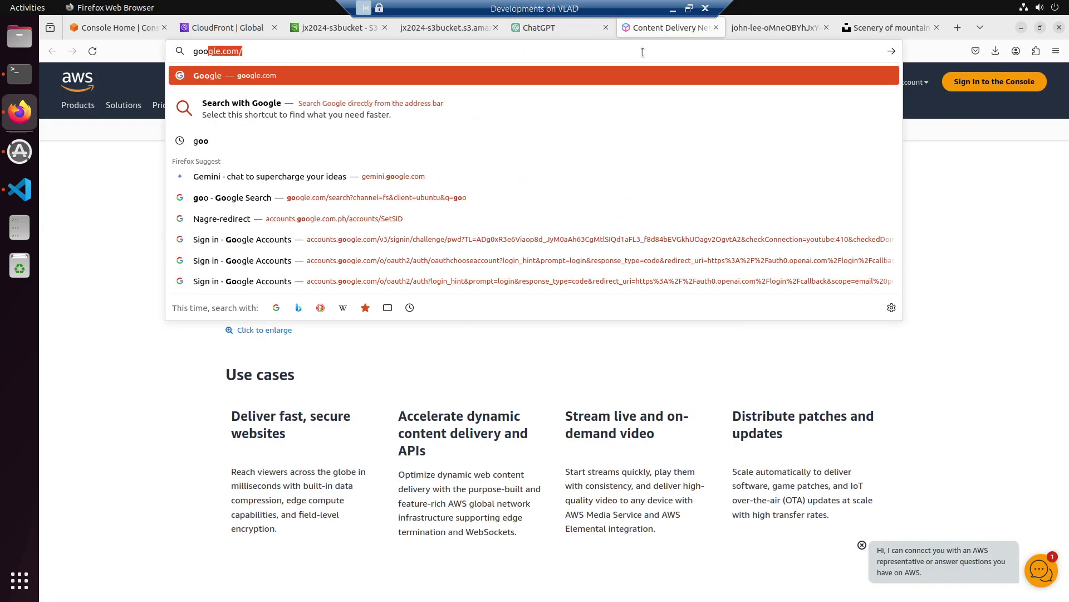
key("Return")
type("clo")
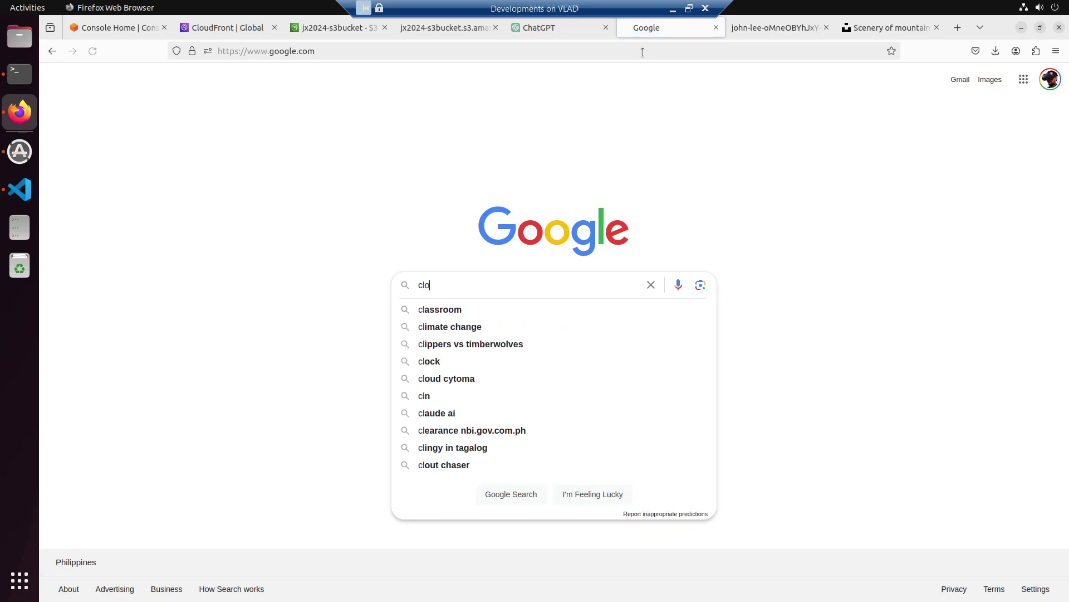
type("udfront ")
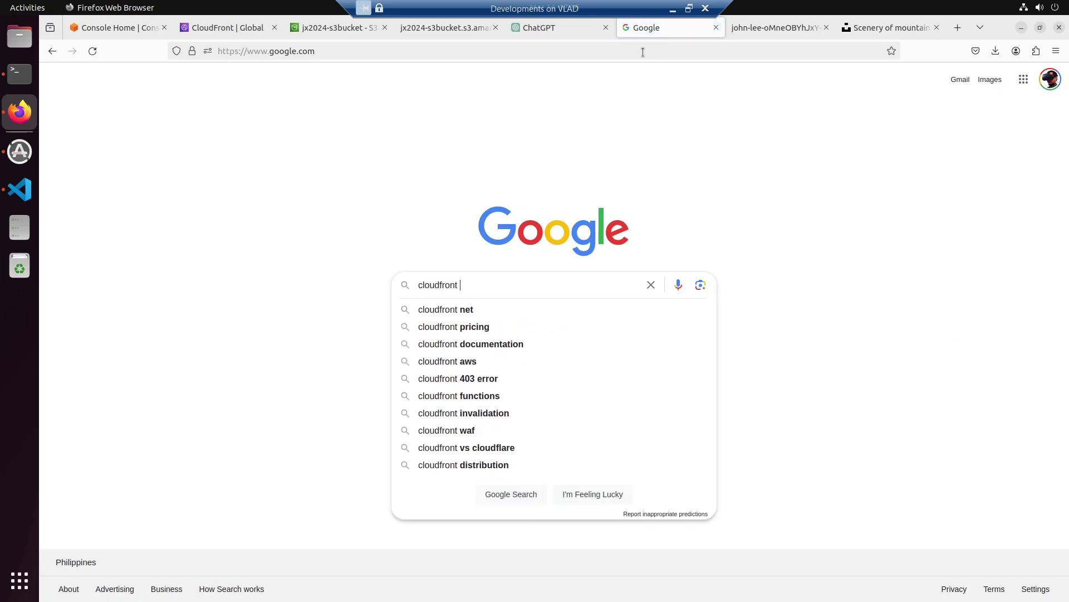
type("signed url tutorial")
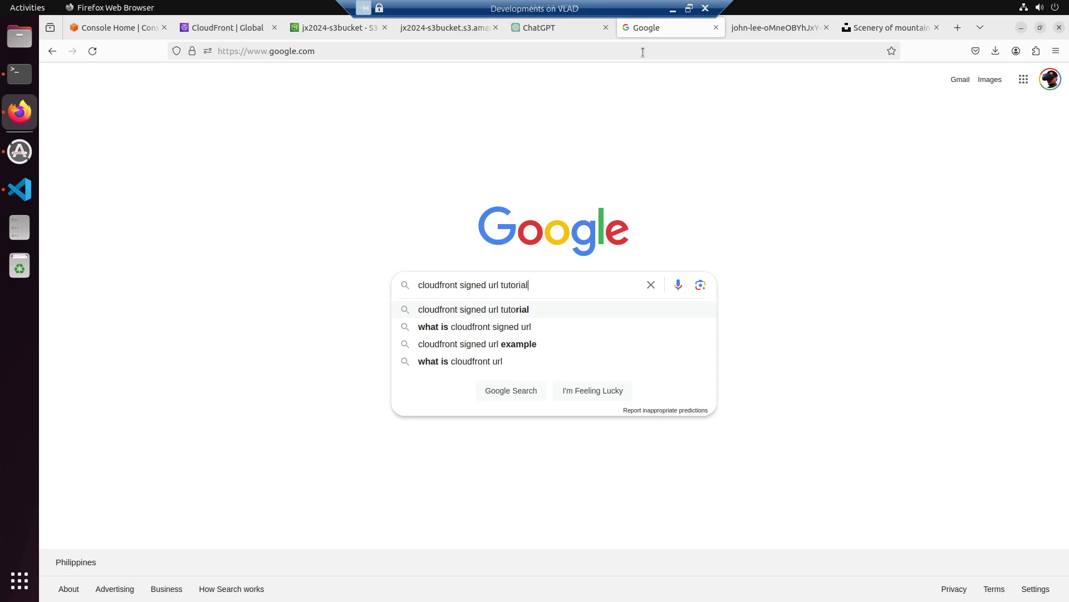
key("Return")
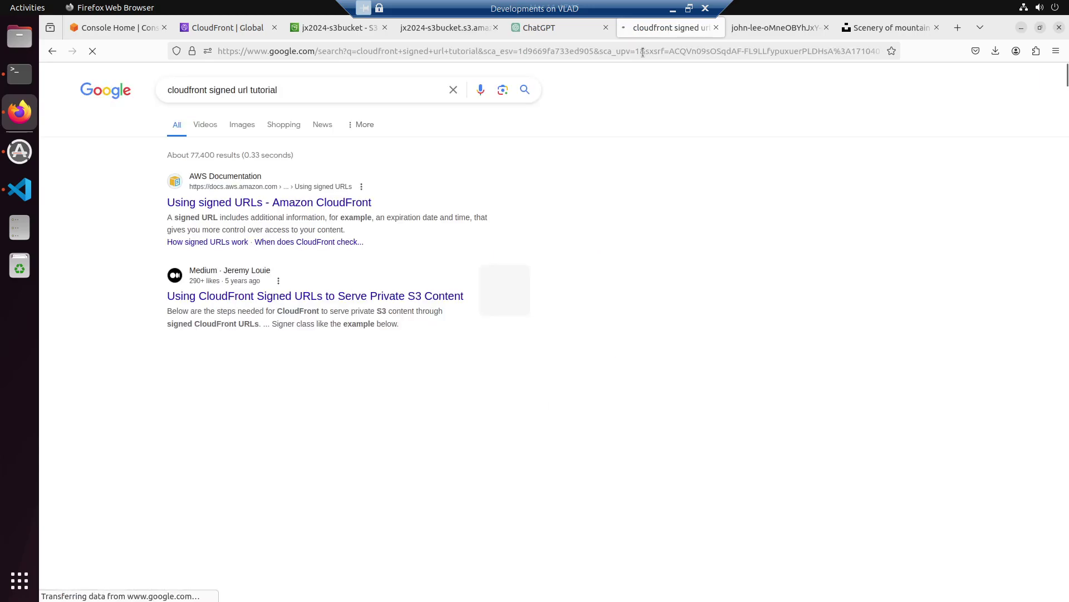
Step: Open the AWS documentation page "Using signed URLs" and examine its policy comparison, workflow, expiration and example code sections
left_click(260, 201)
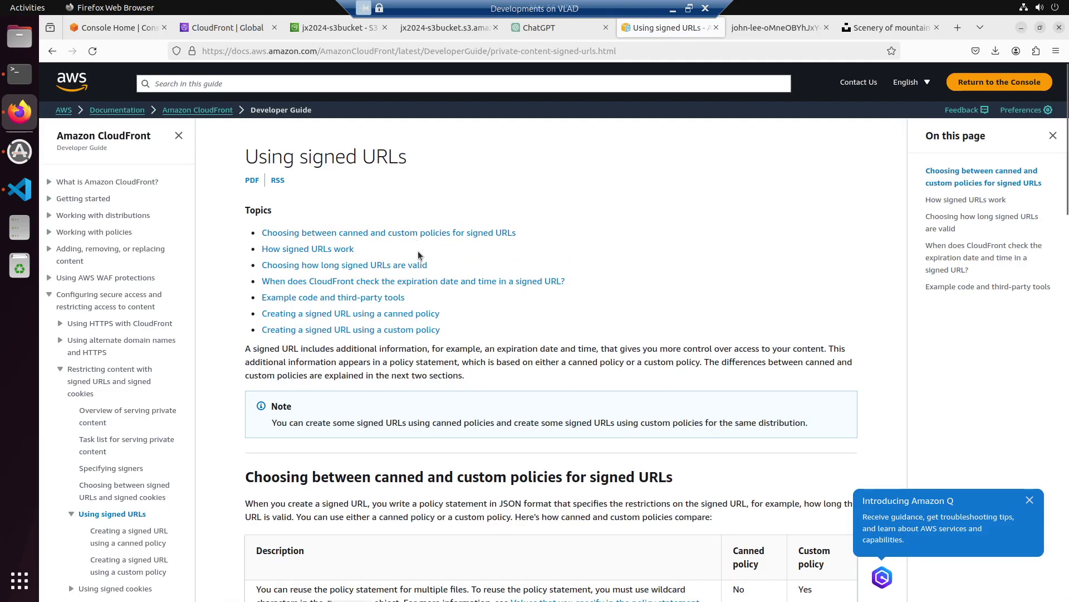
scroll(356, 368, "down", 4)
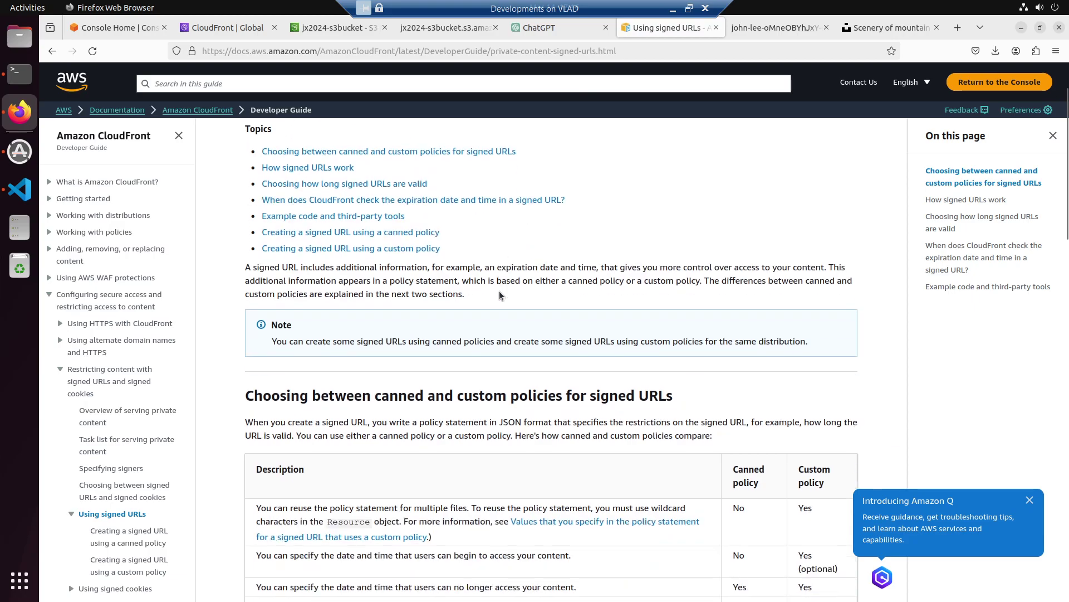
scroll(355, 367, "down", 4)
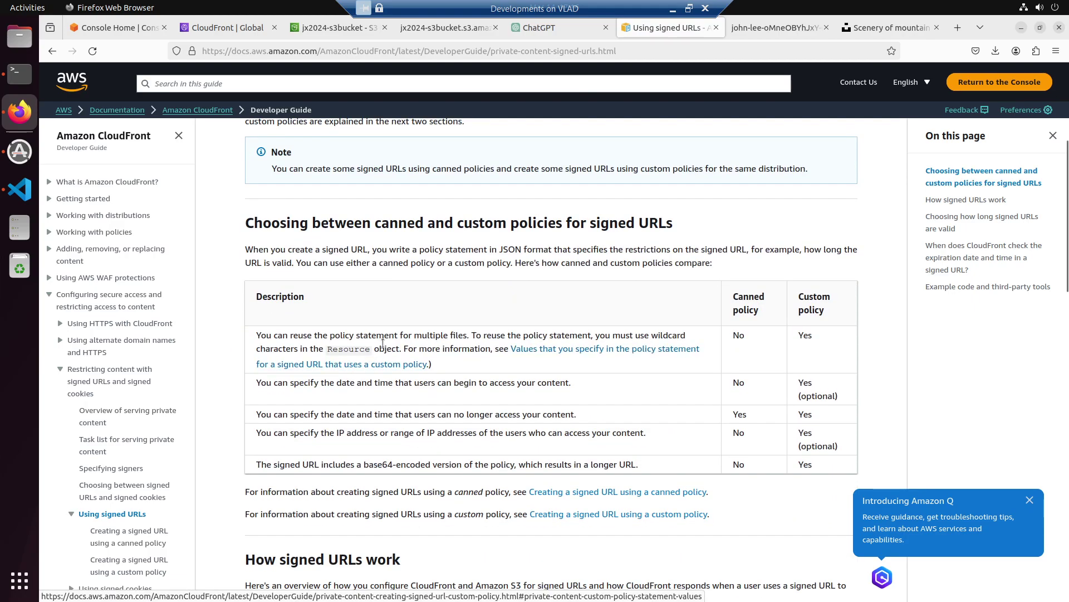
scroll(384, 344, "down", 6)
scroll(383, 345, "down", 9)
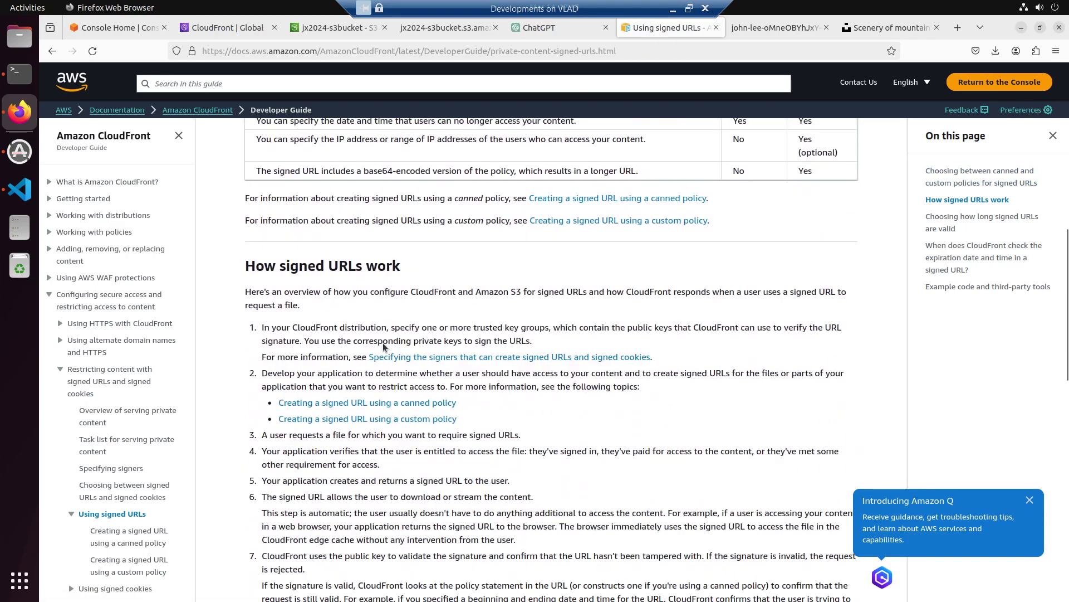
scroll(383, 343, "down", 7)
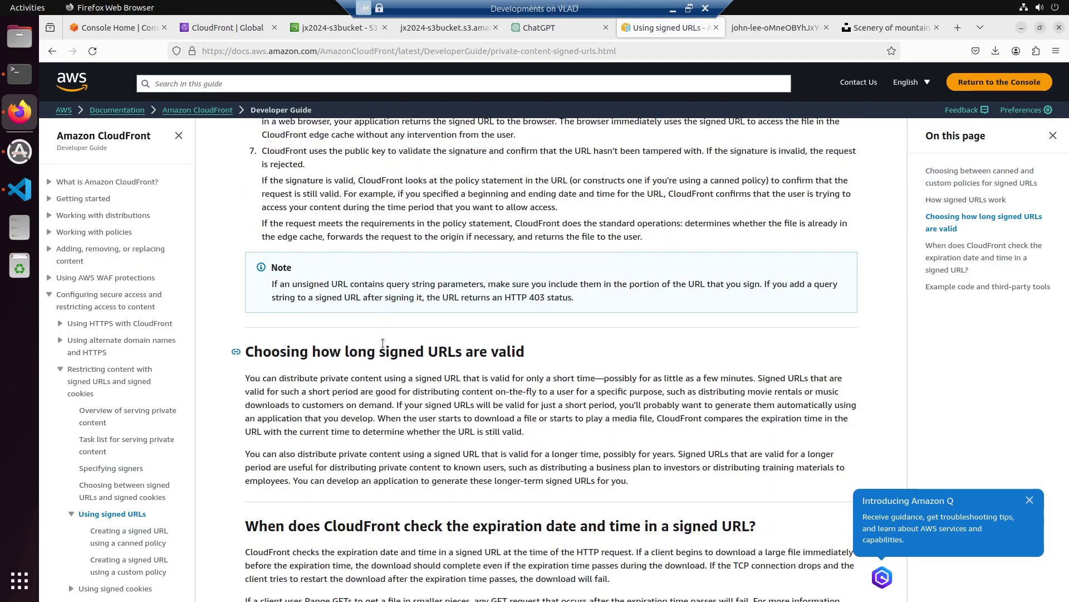
scroll(382, 342, "down", 6)
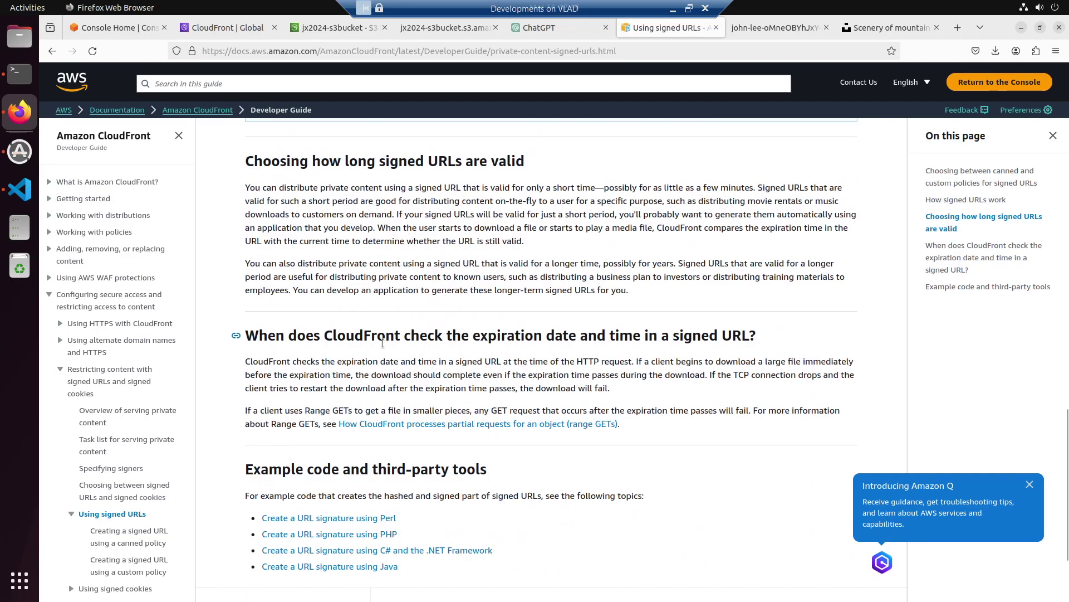
scroll(383, 343, "down", 4)
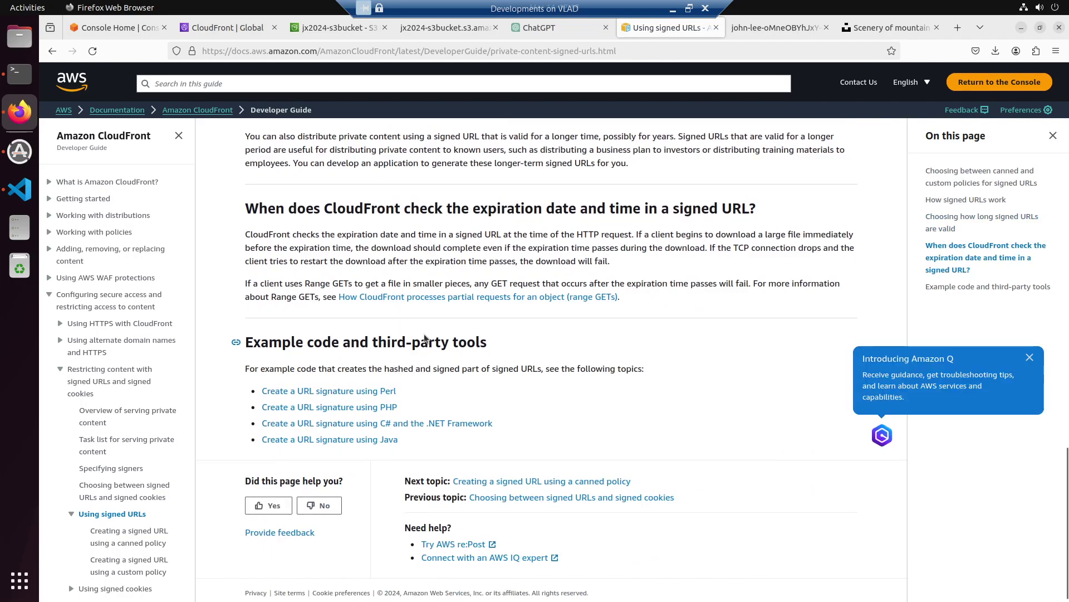
scroll(479, 372, "up", 4)
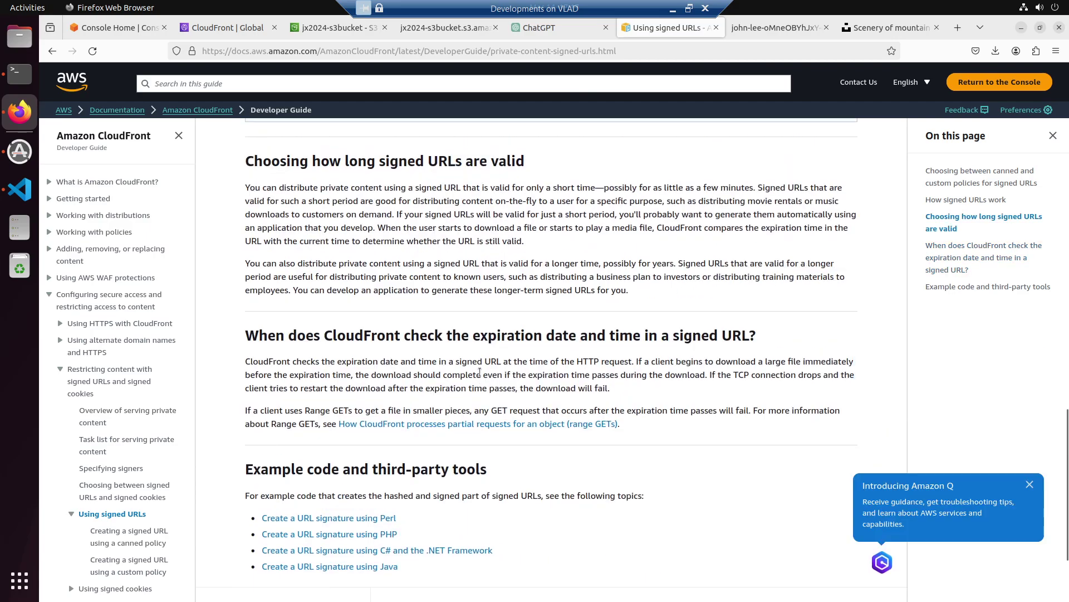
scroll(479, 372, "up", 5)
scroll(480, 372, "down", 8)
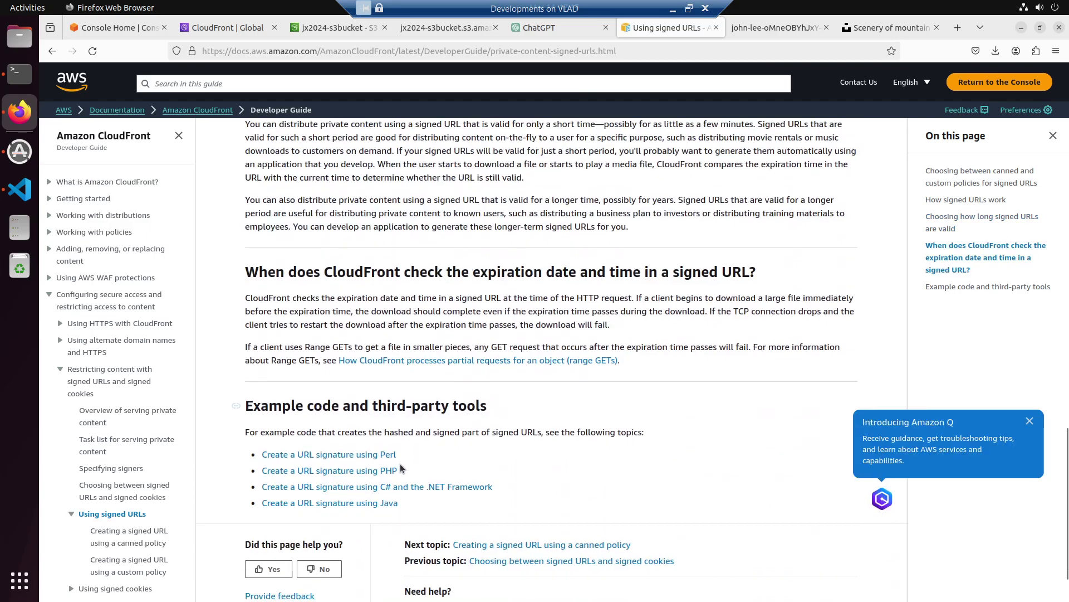
Step: Open the URL signature example pages for C# and the .NET Framework and for PHP in new browser tabs
right_click(329, 494)
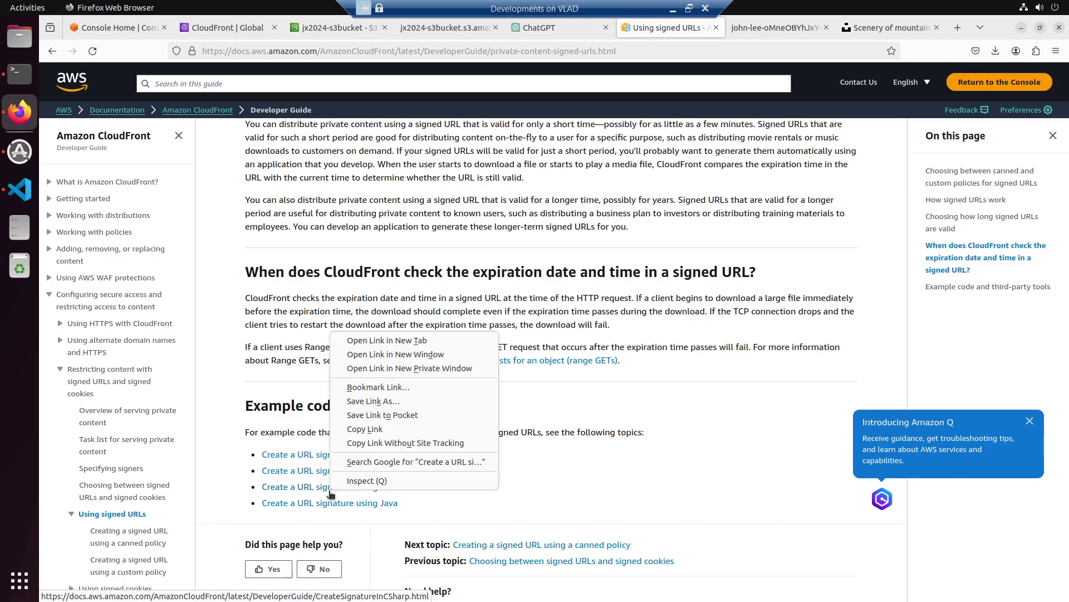
left_click(398, 341)
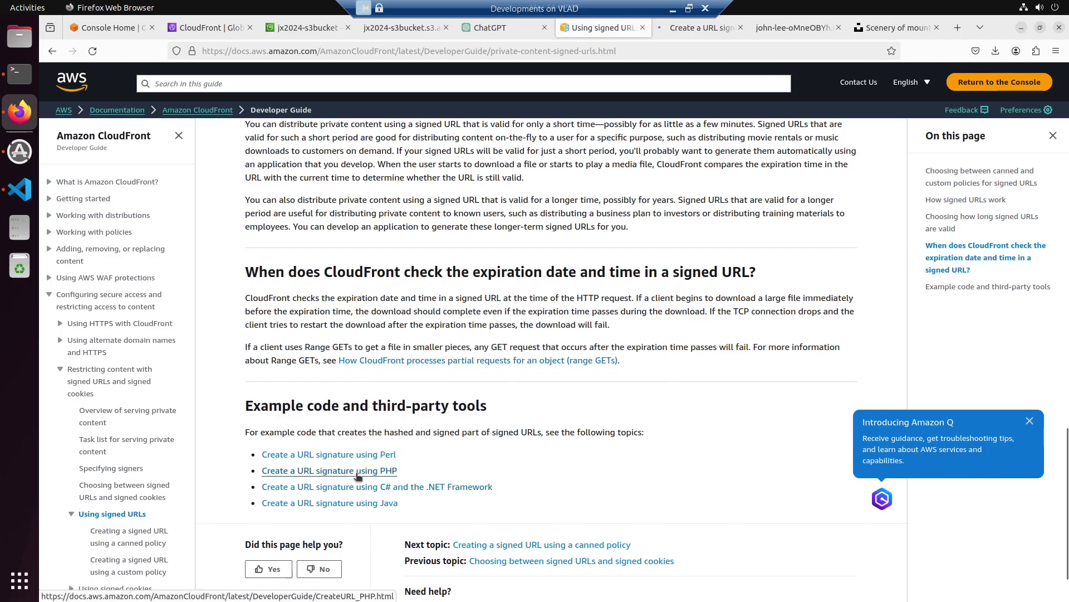
right_click(357, 472)
left_click(415, 323)
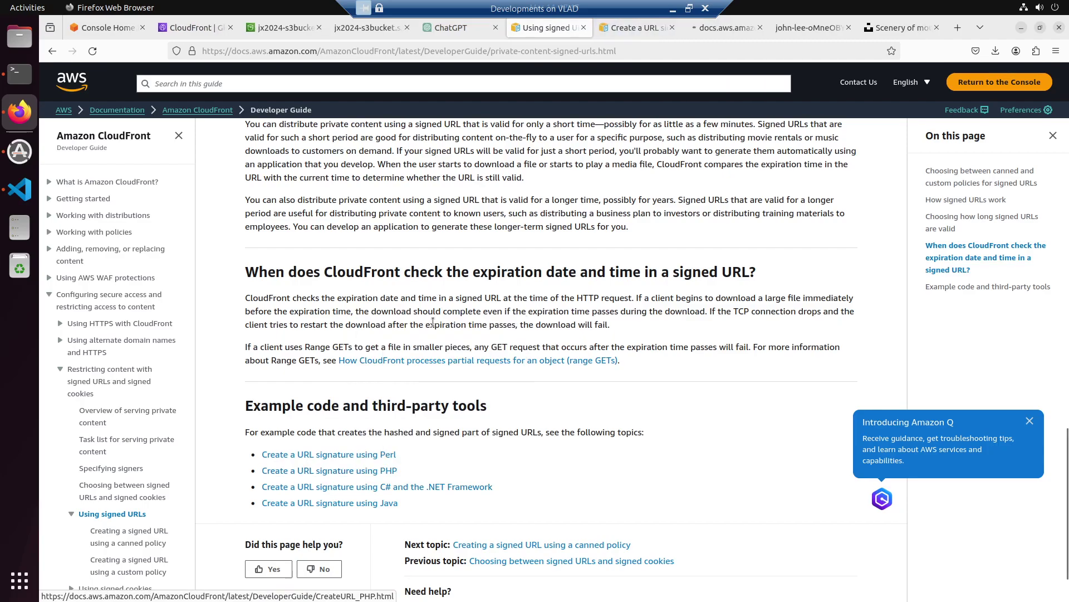
scroll(433, 322, "up", 8)
scroll(433, 322, "up", 6)
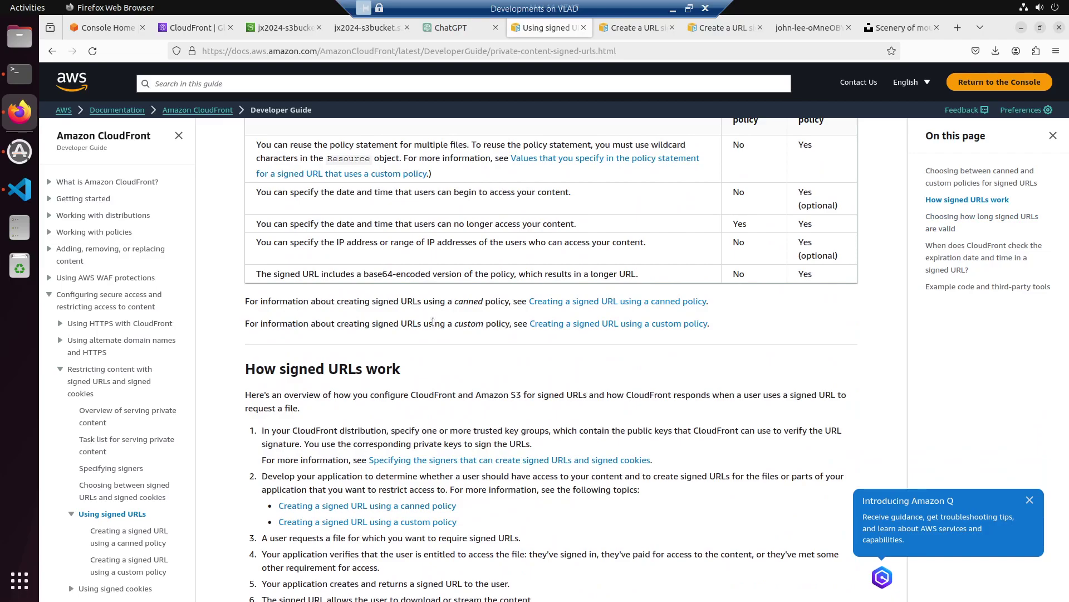
Step: Examine the canned and custom policy signing code on the "Create a URL signature using C# and the .NET Framework" documentation page
scroll(433, 322, "up", 8)
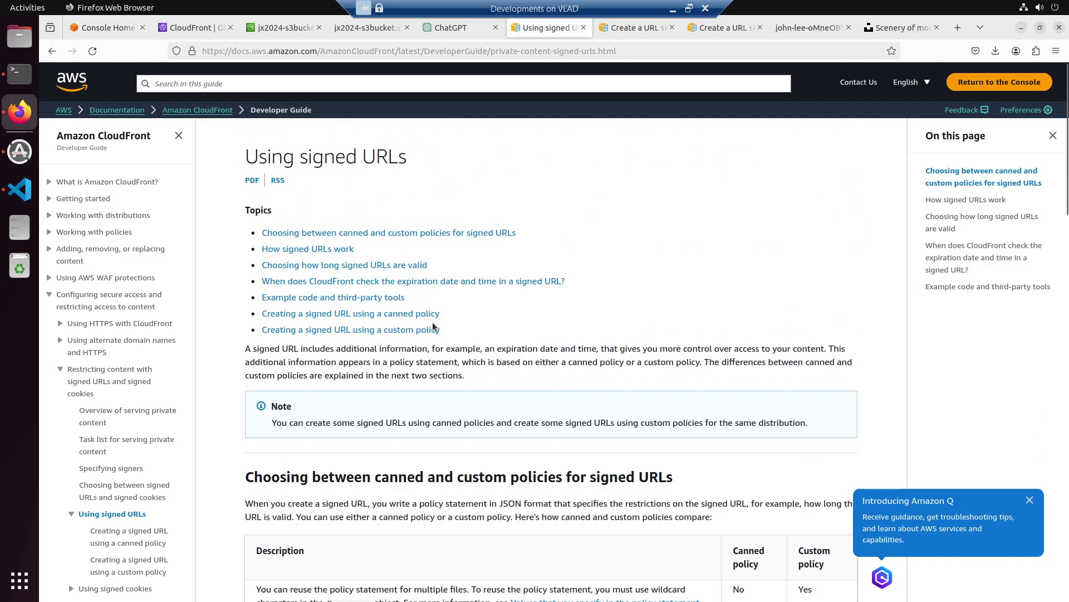
left_click(635, 28)
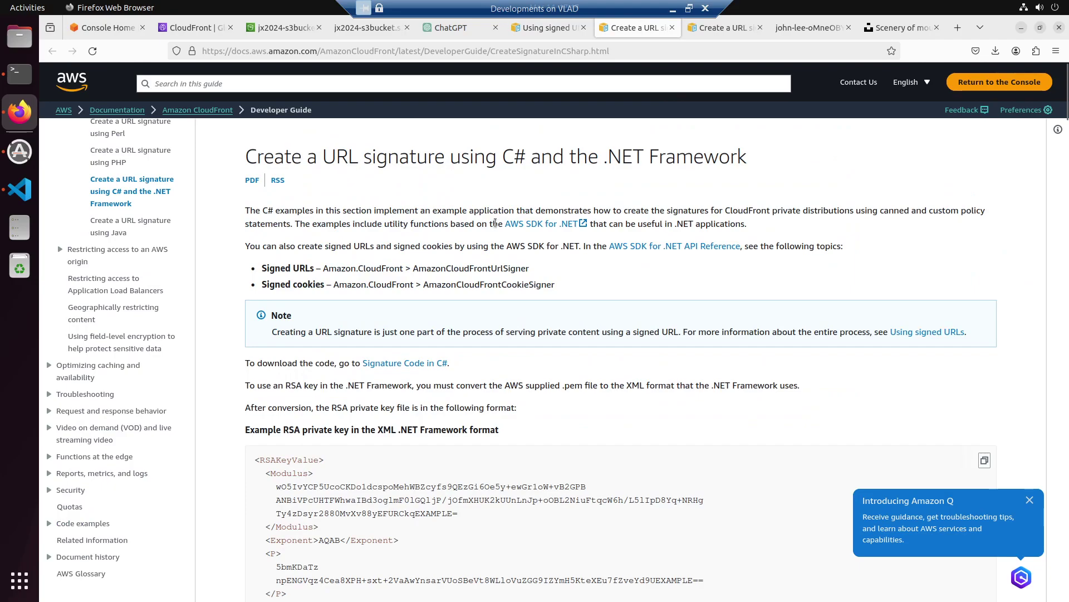
scroll(495, 287, "down", 3)
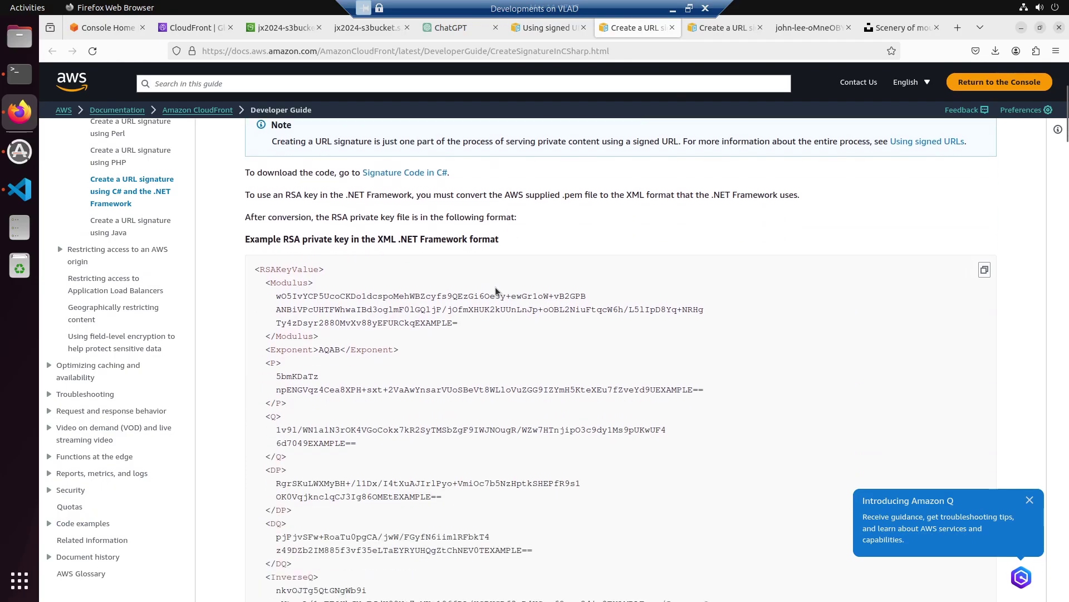
scroll(496, 290, "down", 8)
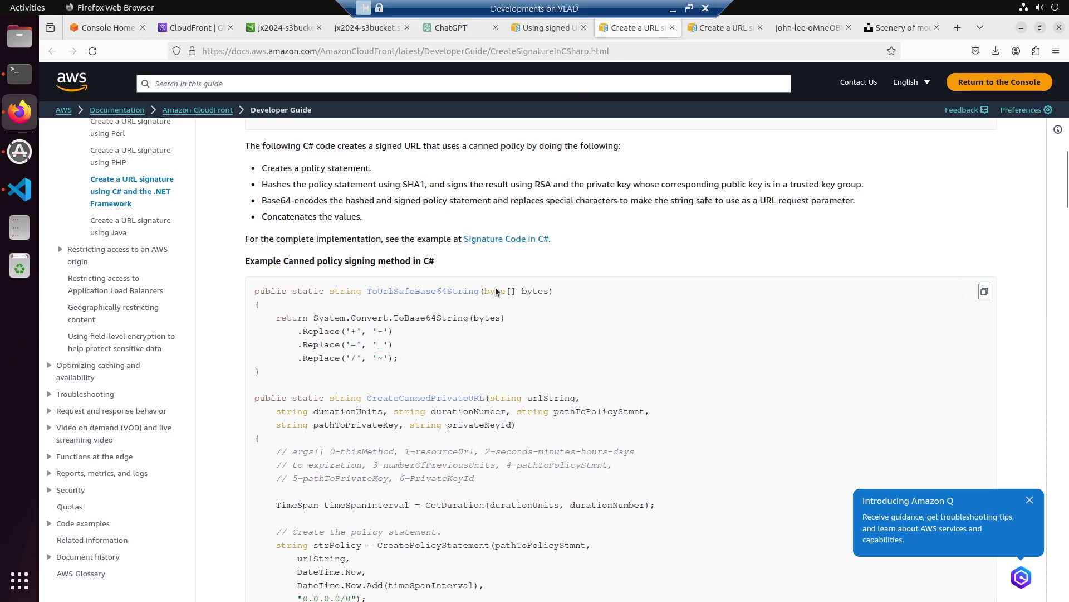
scroll(495, 291, "down", 5)
scroll(496, 290, "up", 3)
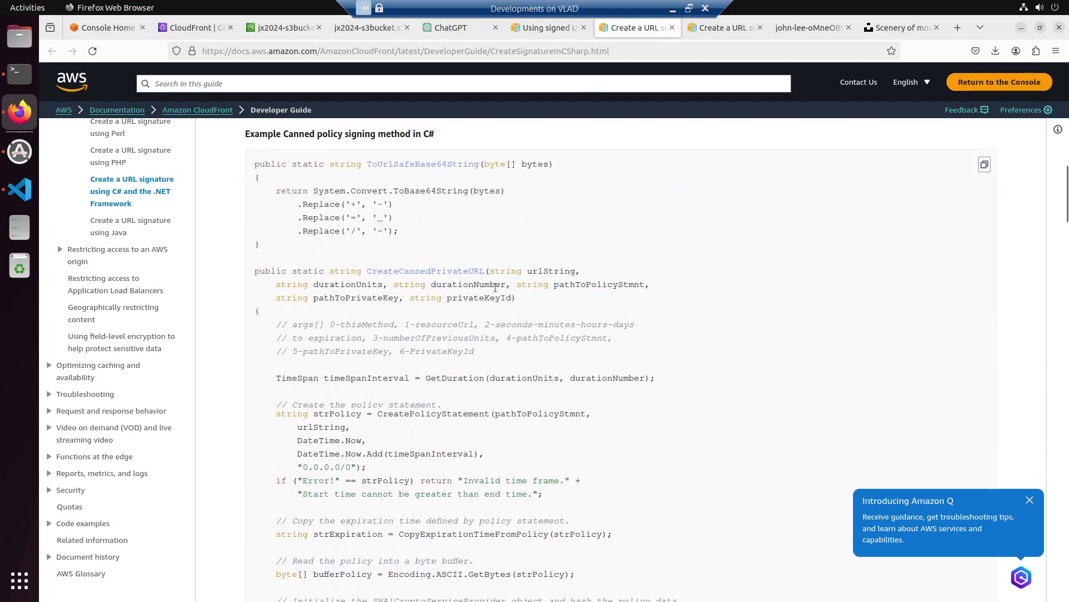
scroll(496, 288, "down", 12)
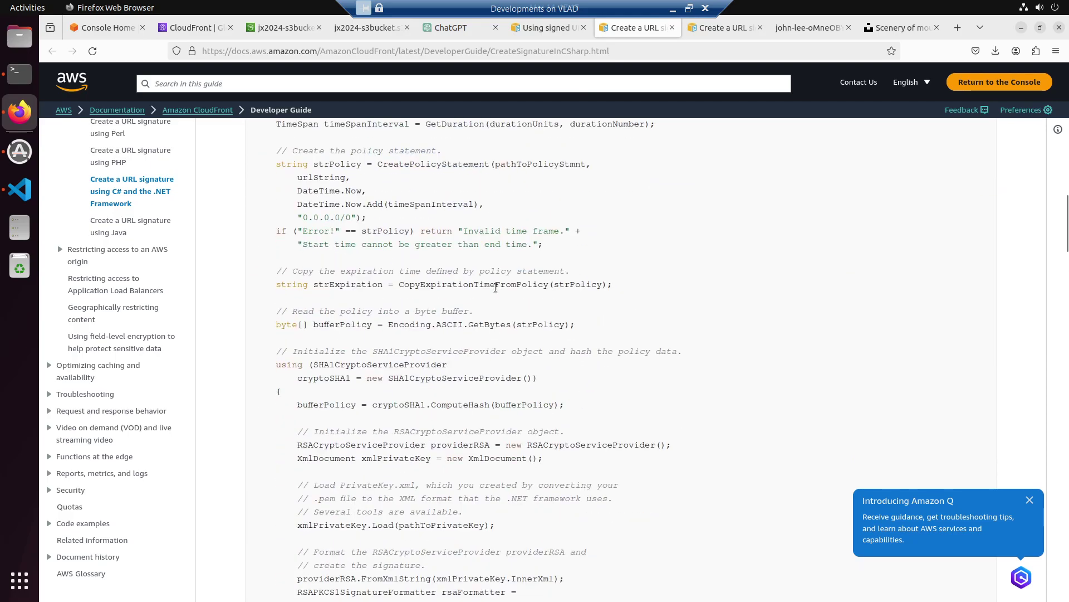
scroll(496, 291, "down", 10)
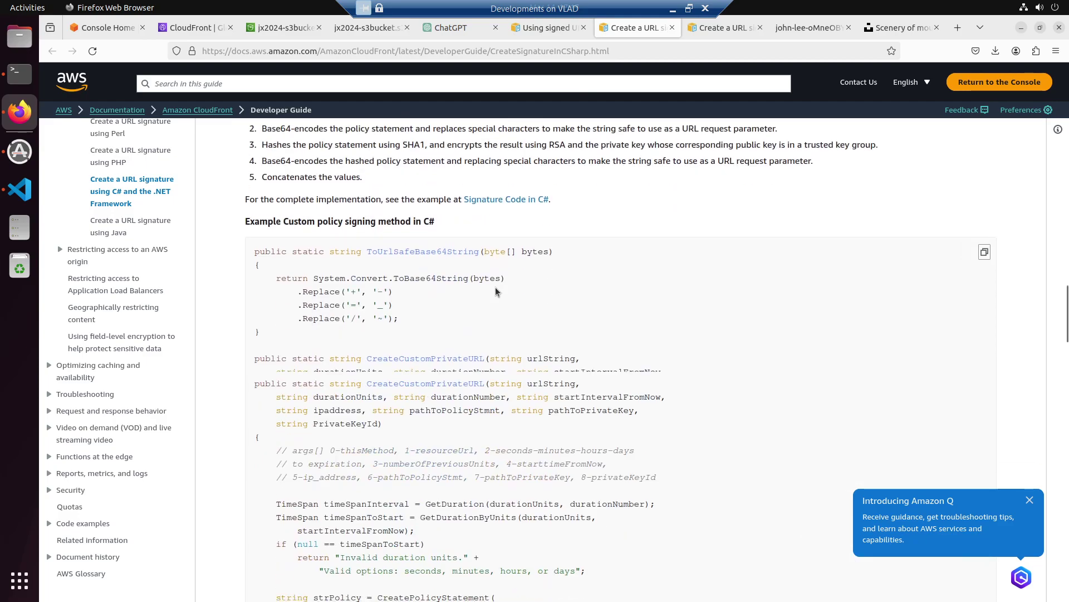
scroll(496, 291, "down", 10)
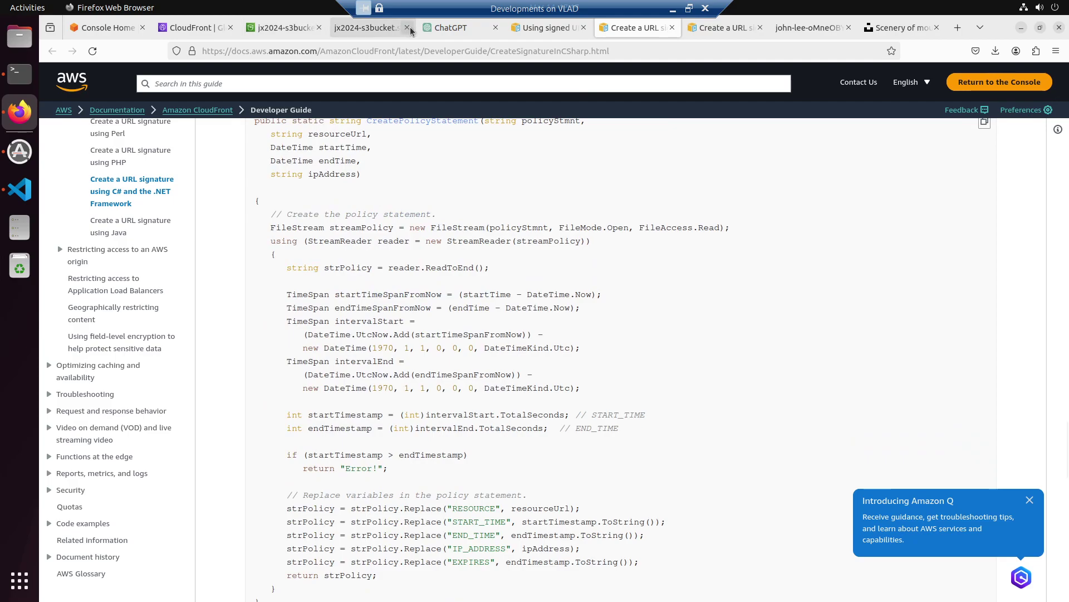
Step: Recheck ChatGPT's signed URL instructions, and view CloudFront's Public keys and Key groups pages under Key management
left_click(446, 29)
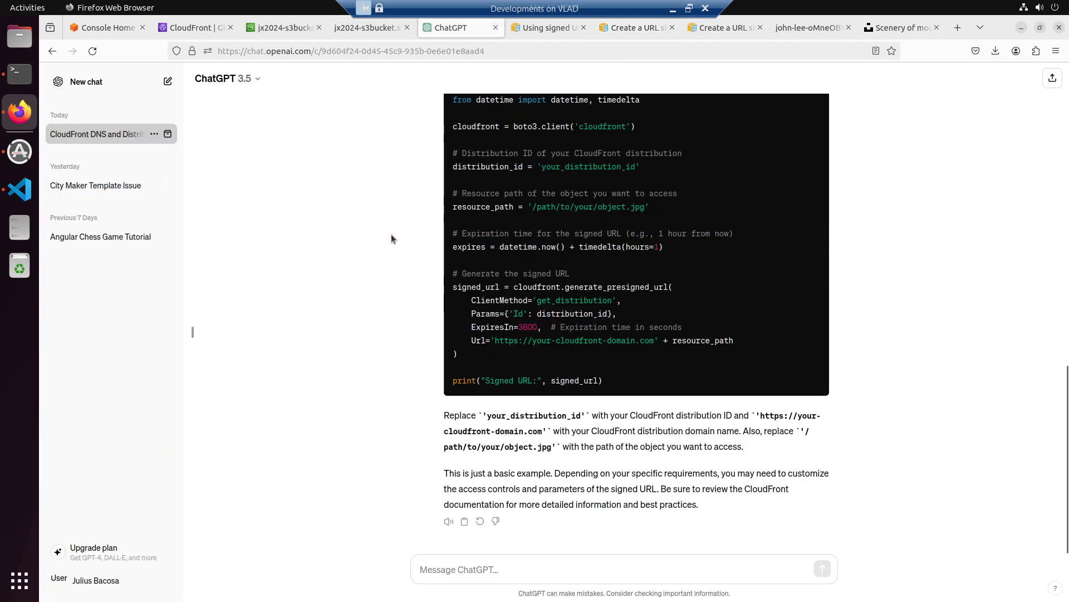
scroll(391, 238, "up", 10)
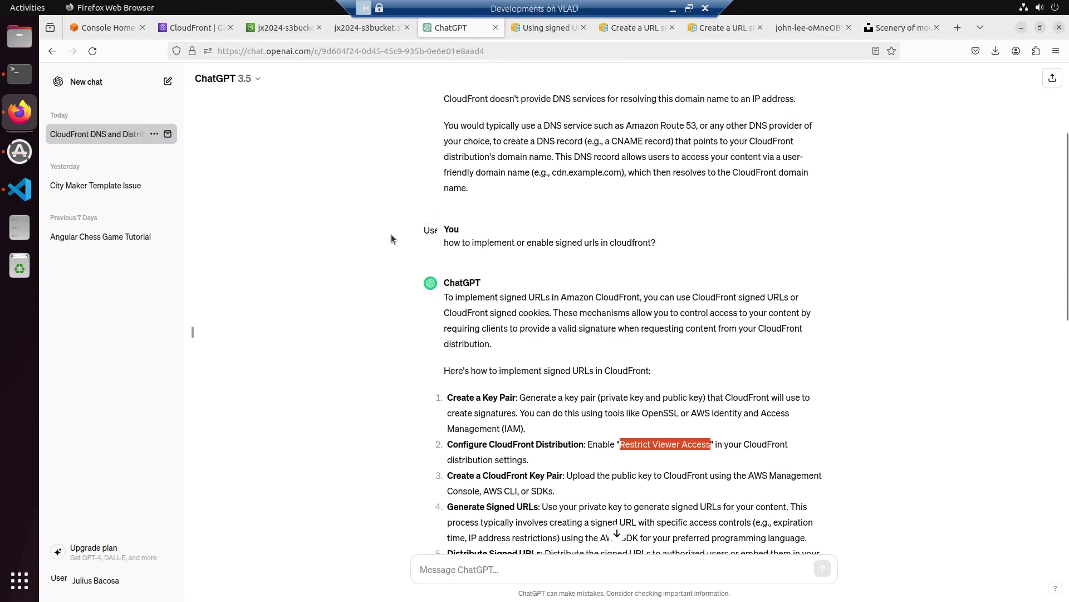
left_click(206, 35)
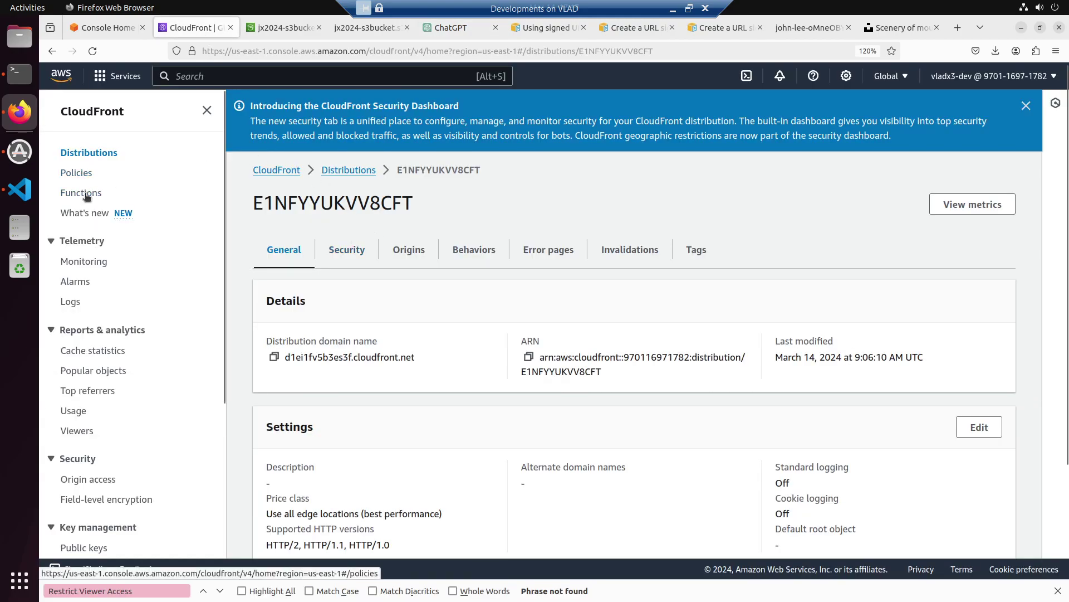
scroll(114, 339, "down", 3)
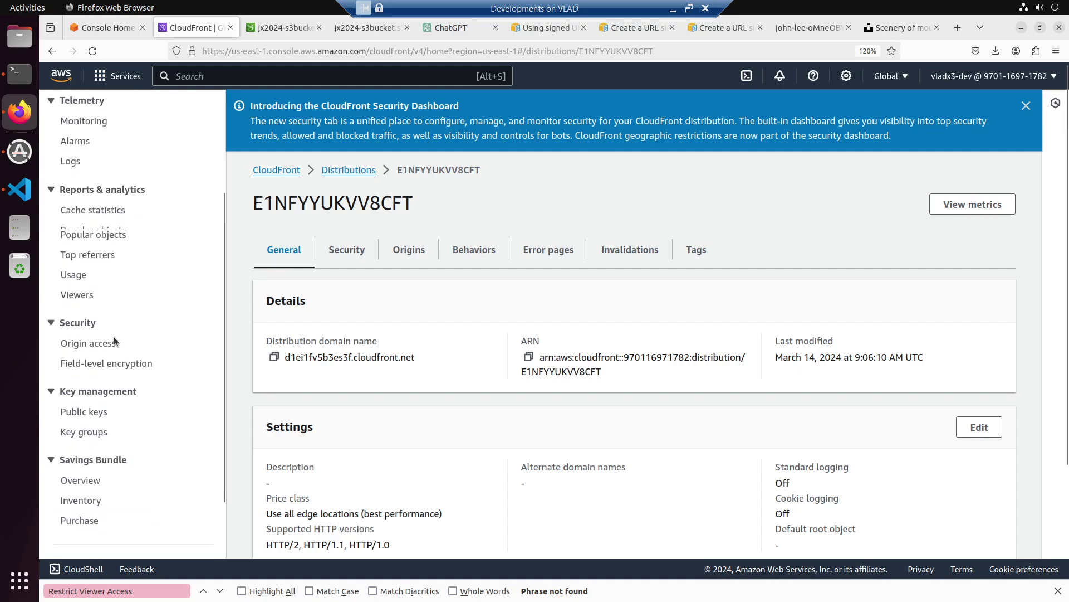
scroll(106, 351, "down", 2)
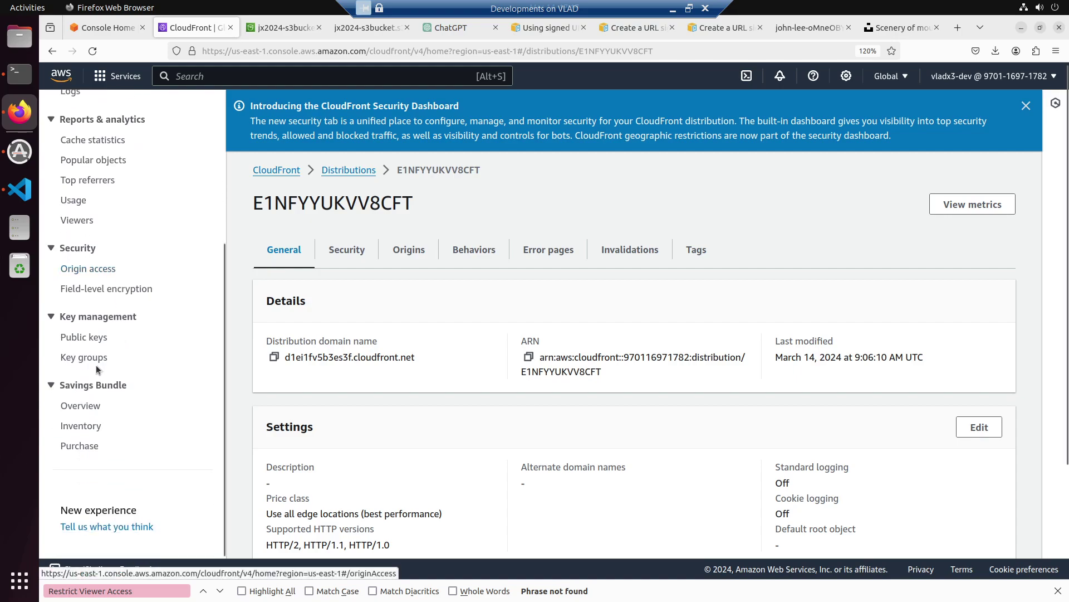
left_click(92, 338)
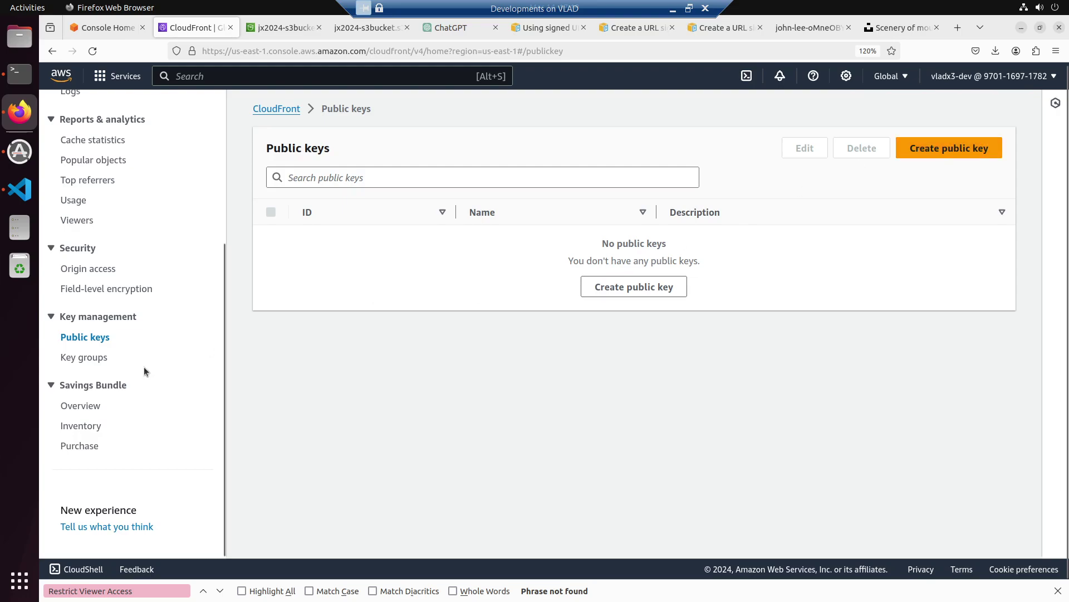
scroll(118, 422, "down", 1)
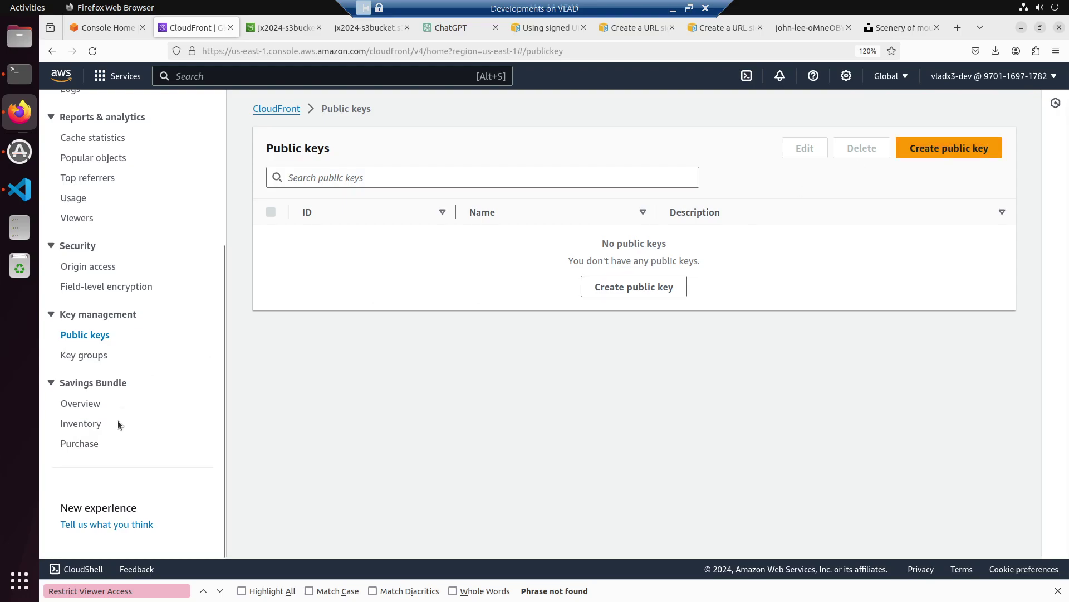
left_click(92, 356)
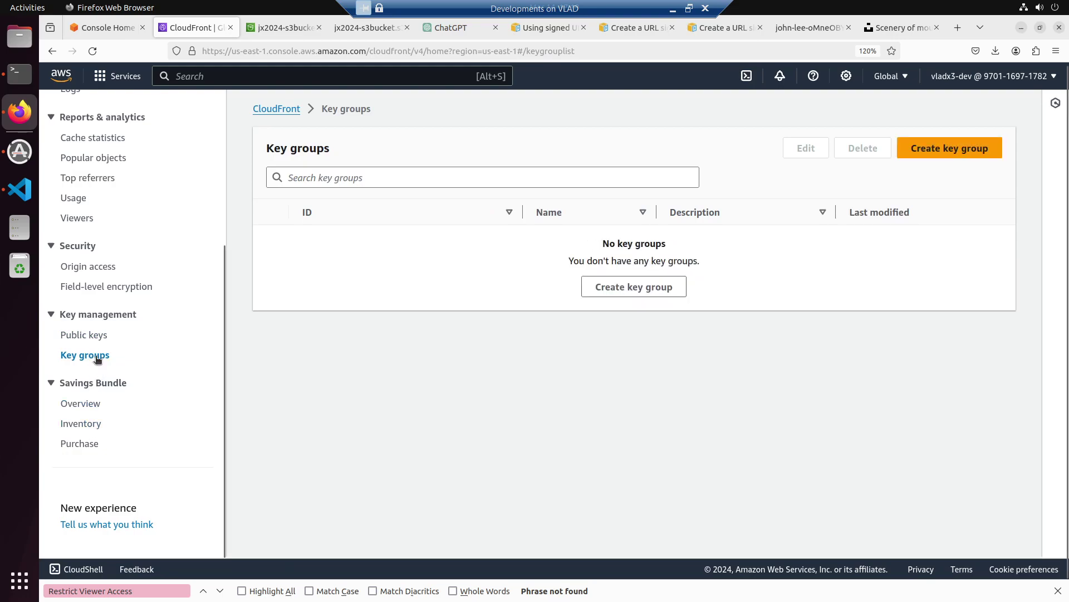
scroll(95, 346, "up", 2)
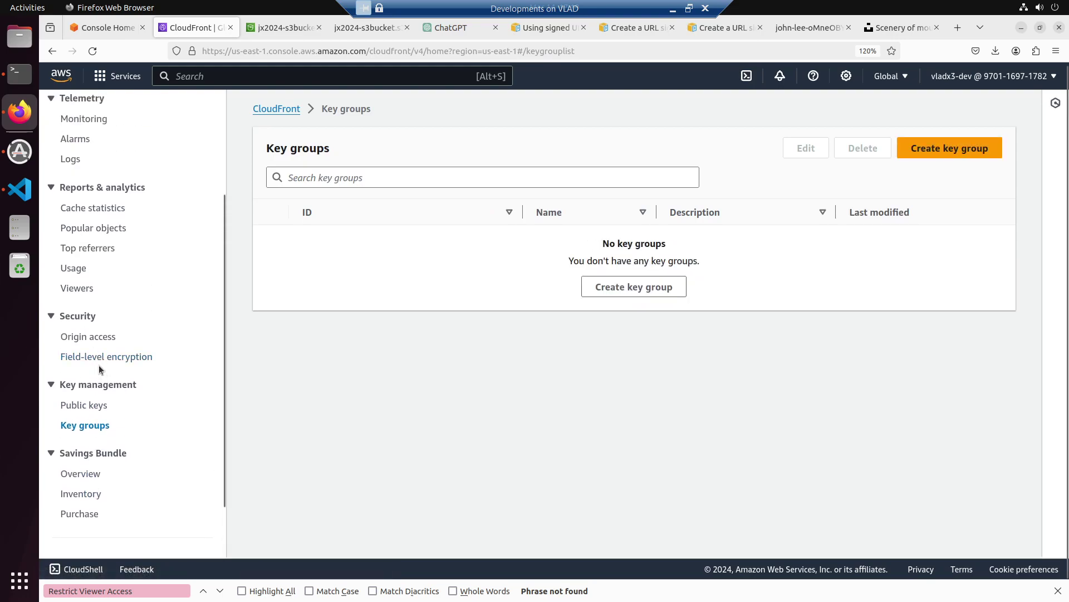
scroll(99, 366, "up", 2)
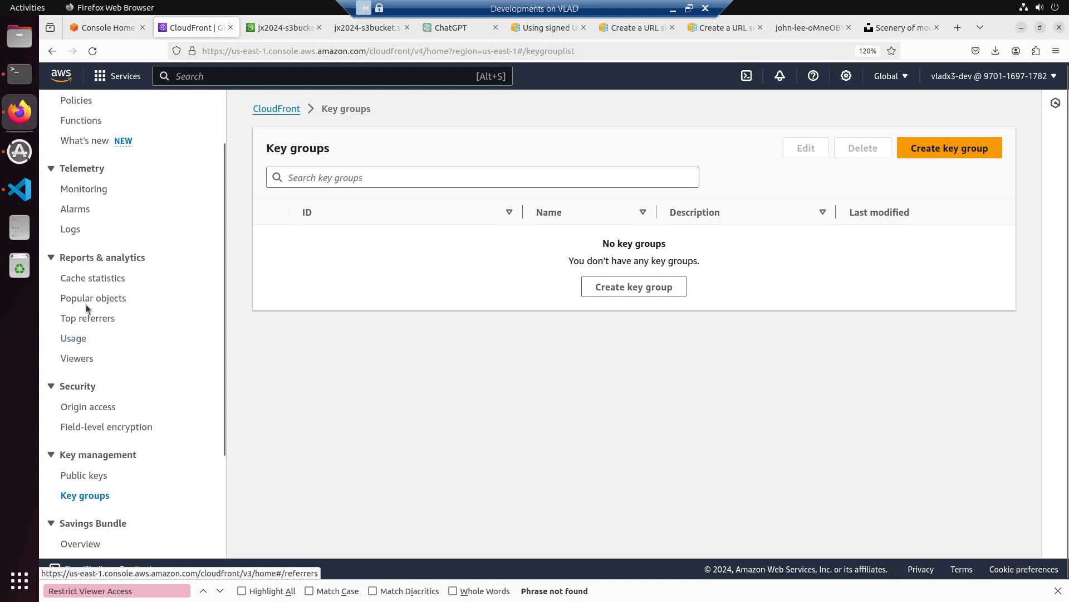
scroll(97, 265, "up", 2)
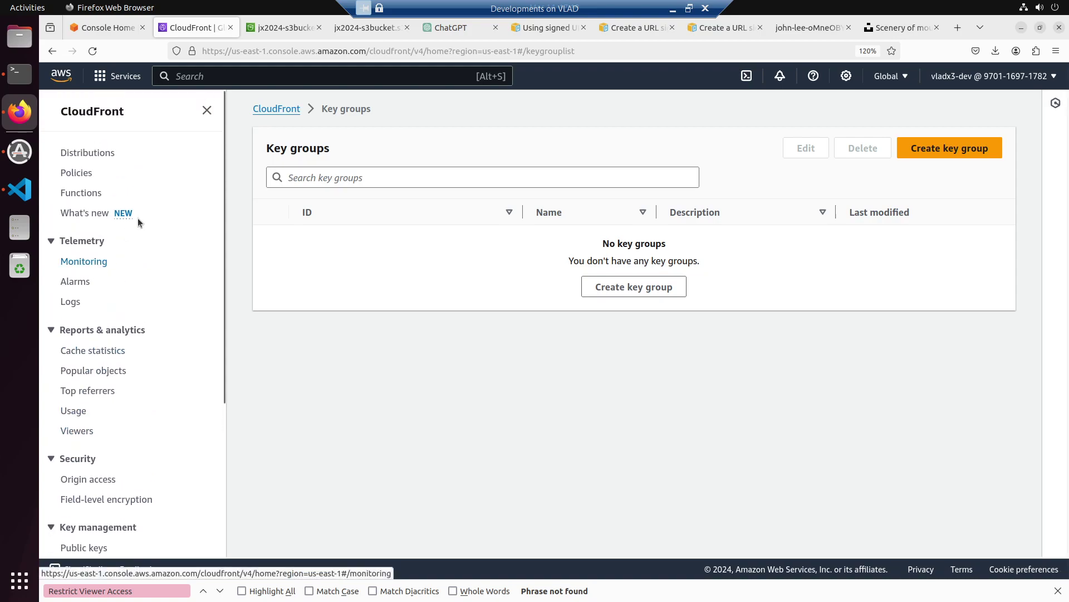
Step: Reopen the distribution's general details from the distributions list and dismiss the CloudFront Security Dashboard banner
left_click(87, 153)
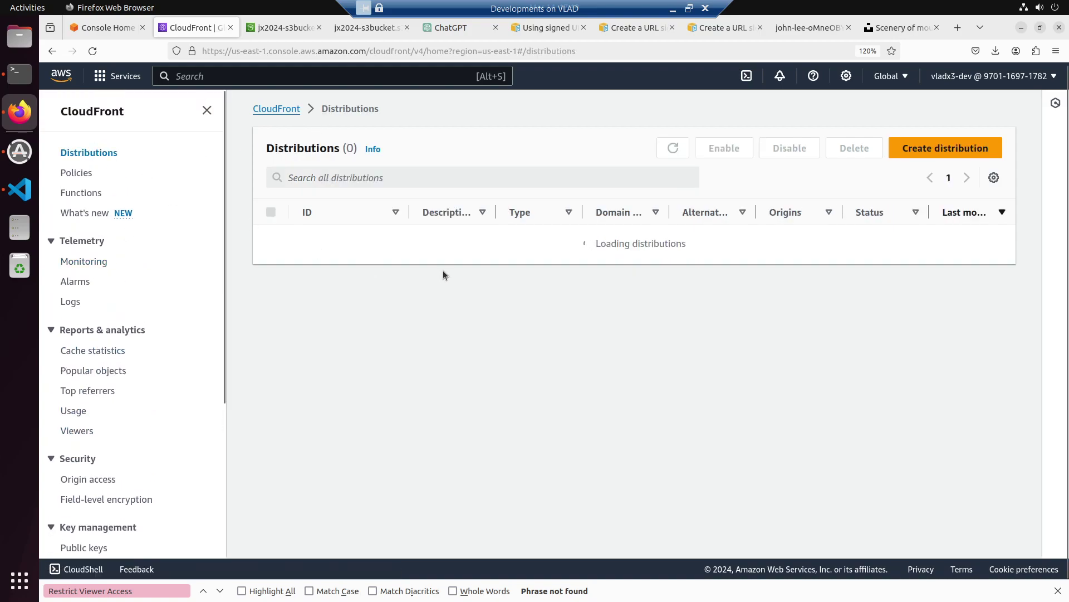
left_click(351, 239)
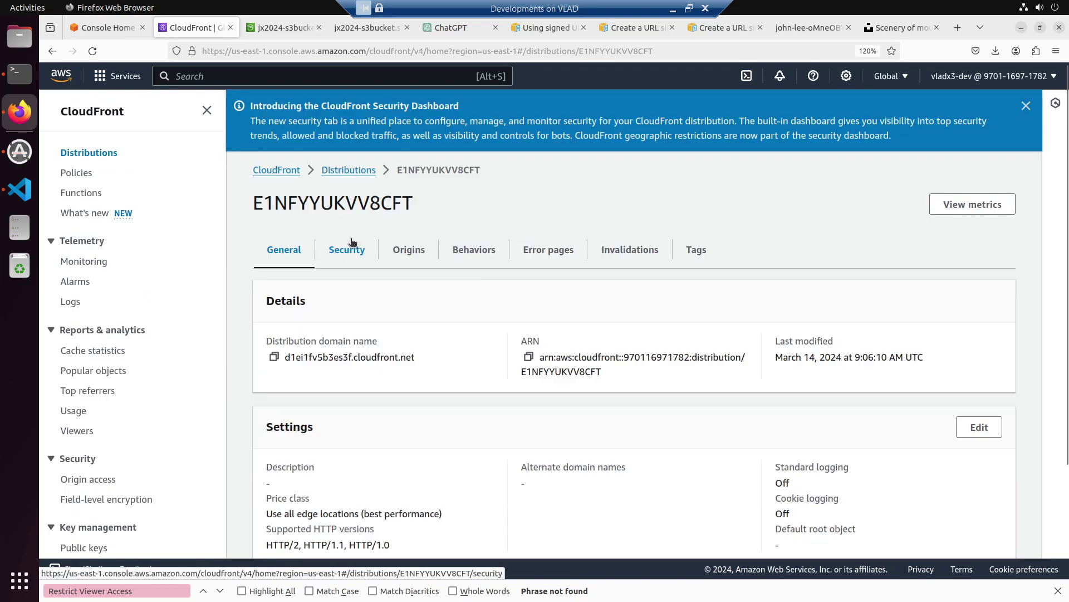
scroll(406, 295, "down", 3)
scroll(407, 295, "up", 3)
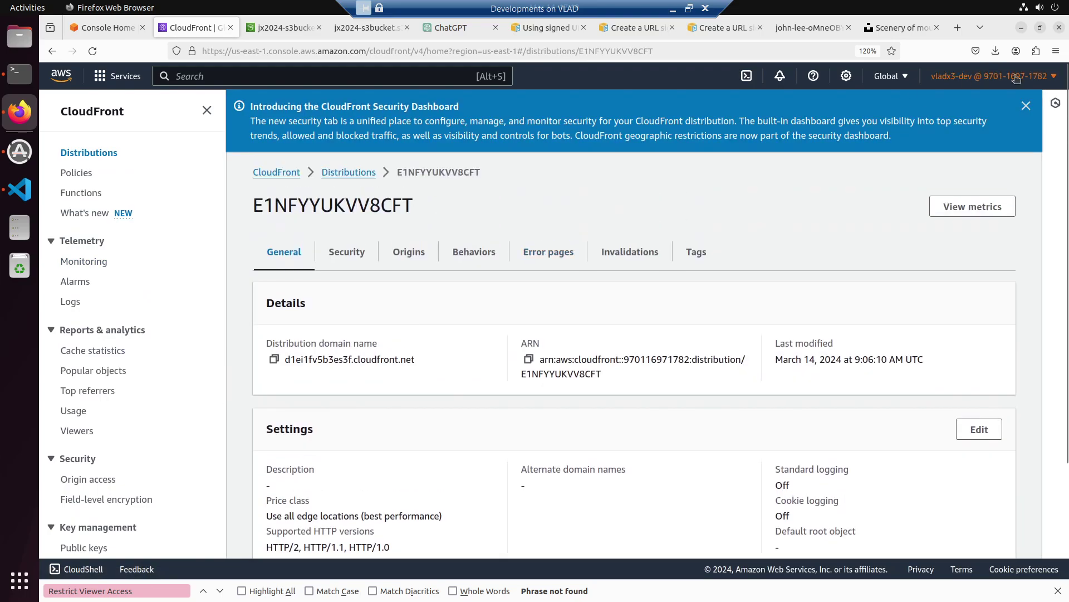
left_click(1026, 106)
scroll(628, 210, "down", 2)
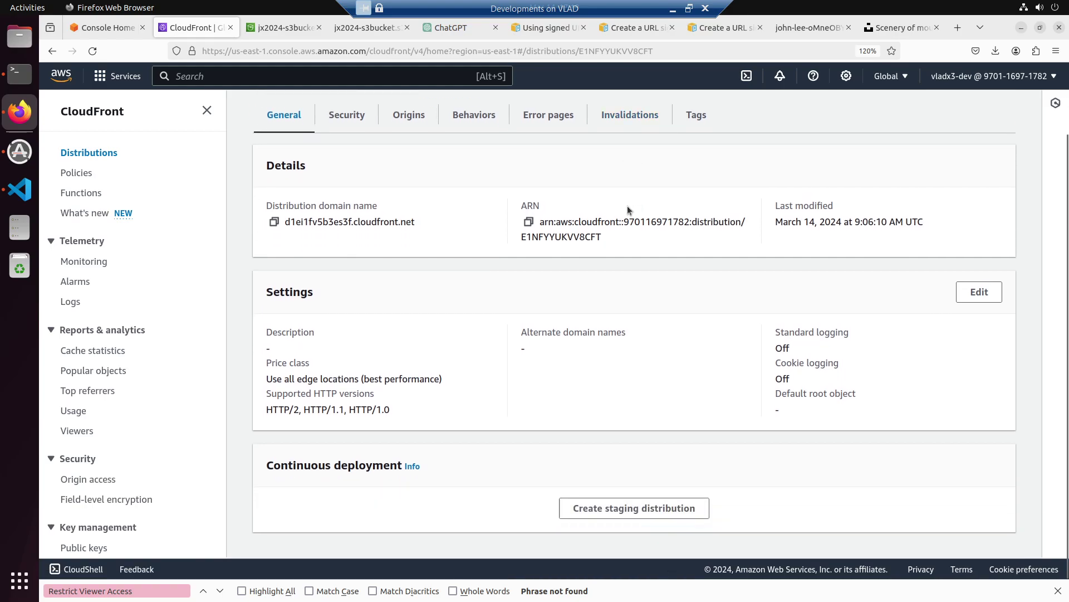
Step: Close both "Create a URL signature" example pages and return to the "Using signed URLs" documentation
left_click(635, 28)
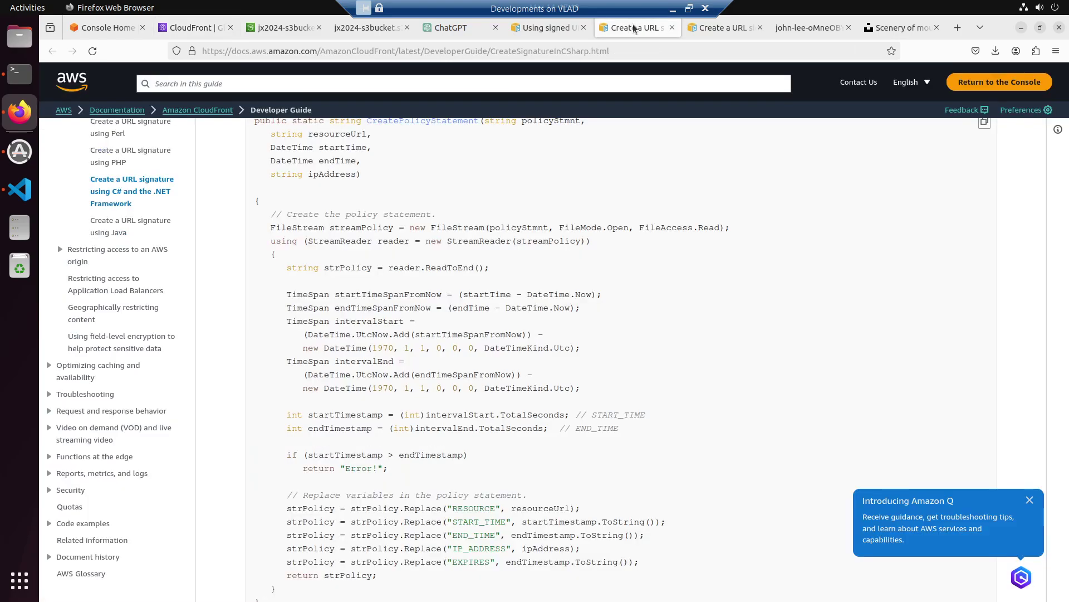
left_click(673, 28)
left_click(672, 27)
left_click(547, 28)
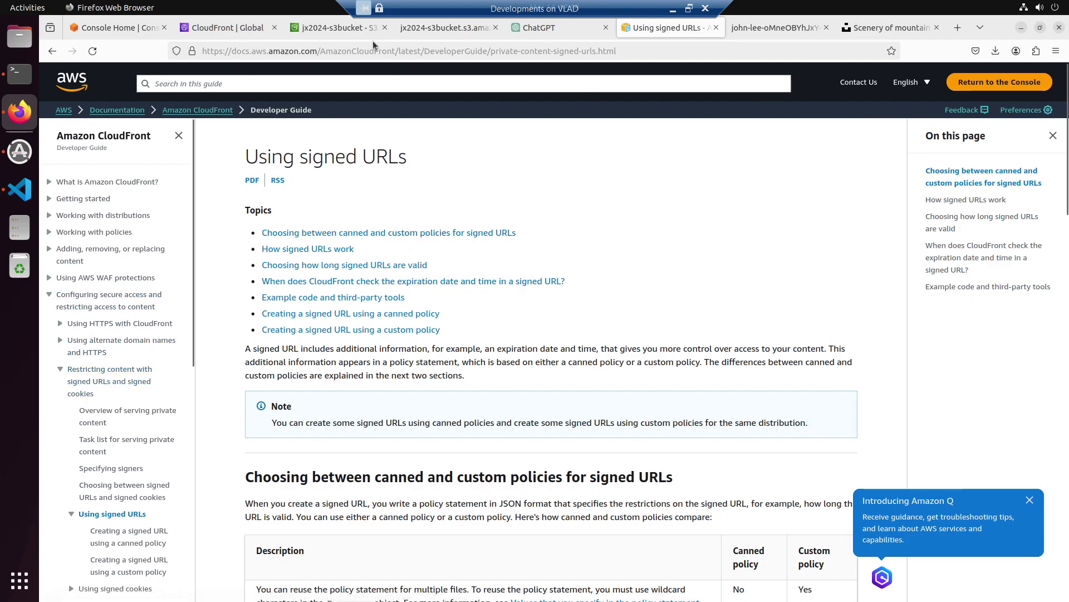
Step: Go back to the Google results, open the Medium article "Using CloudFront Signed URLs to Serve Private S3 Content" and dismiss its Google sign-in prompt
left_click(51, 50)
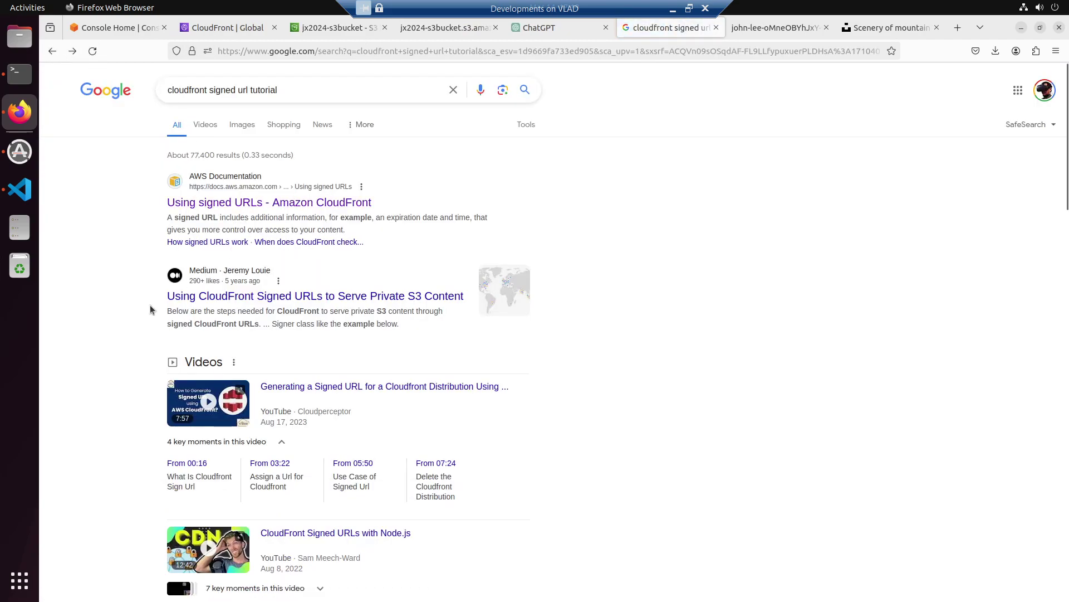
left_click(225, 297)
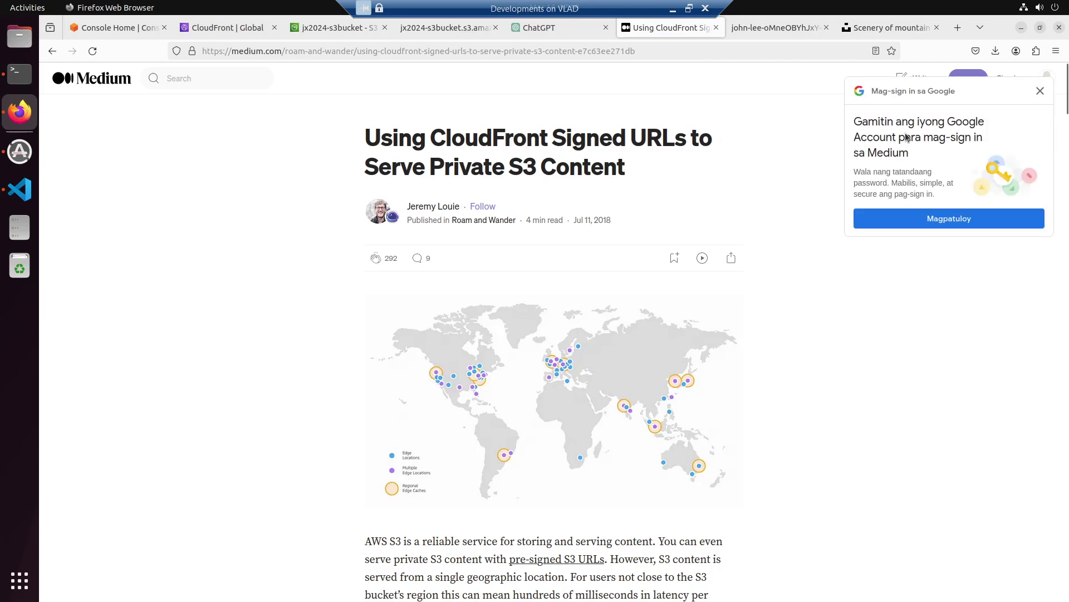
left_click(1040, 91)
Step: Read the Medium article's introduction on serving private S3 content through CloudFront, highlighting the phrase "signed CloudFront URLs"
scroll(658, 257, "down", 3)
scroll(658, 257, "up", 3)
left_click_drag(638, 166, 627, 139)
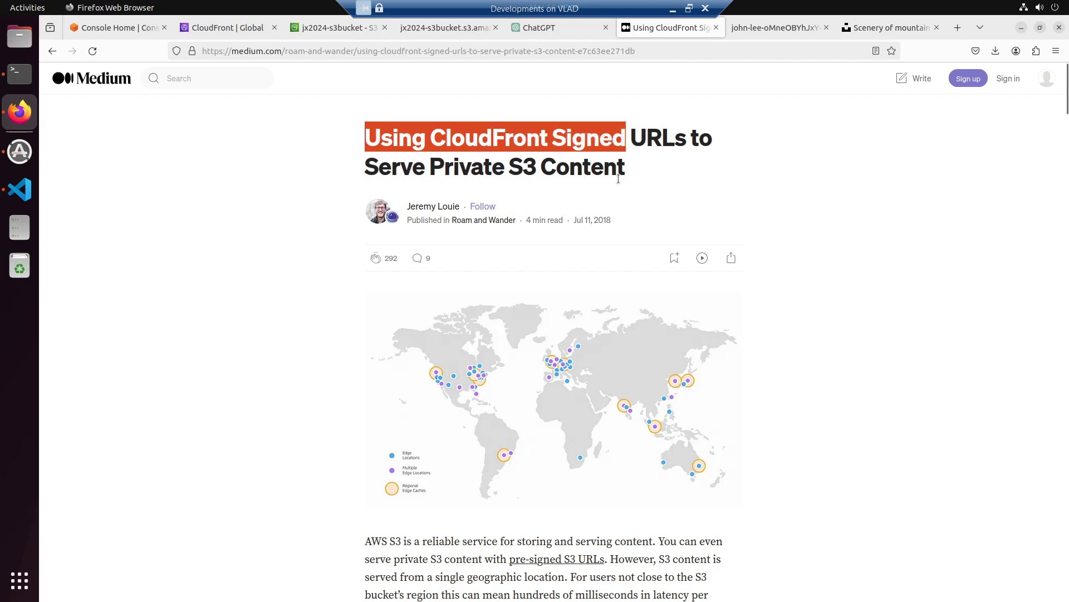
scroll(343, 362, "down", 3)
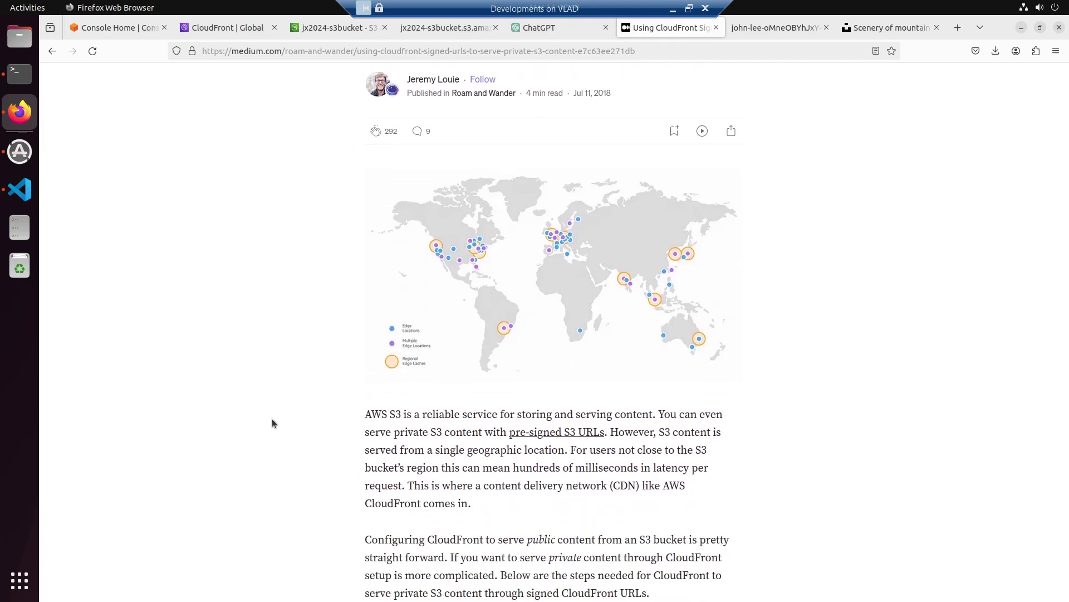
scroll(272, 420, "down", 2)
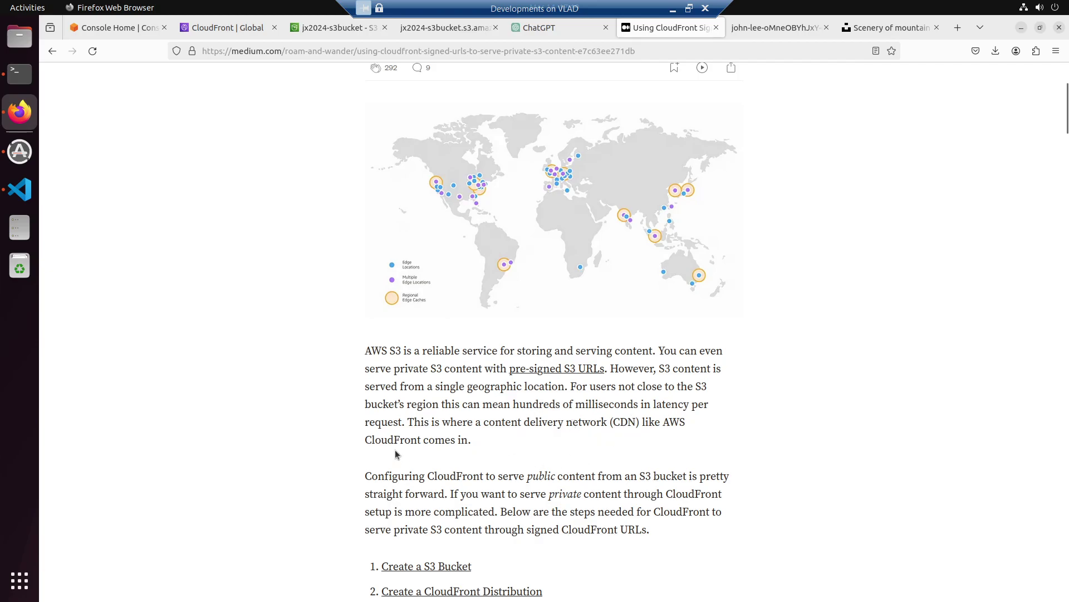
scroll(396, 455, "down", 2)
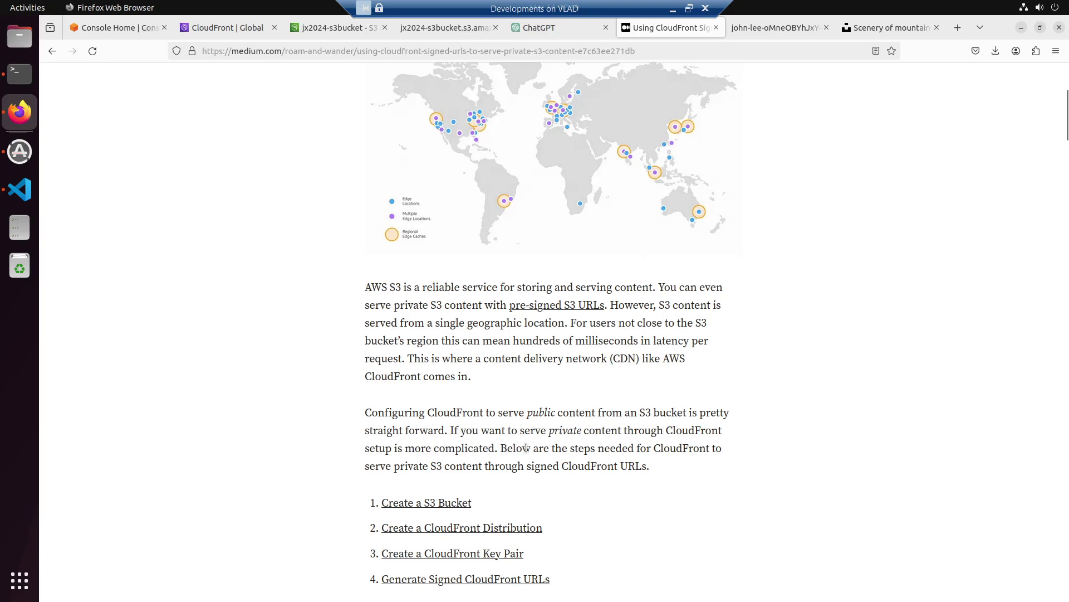
scroll(593, 459, "down", 2)
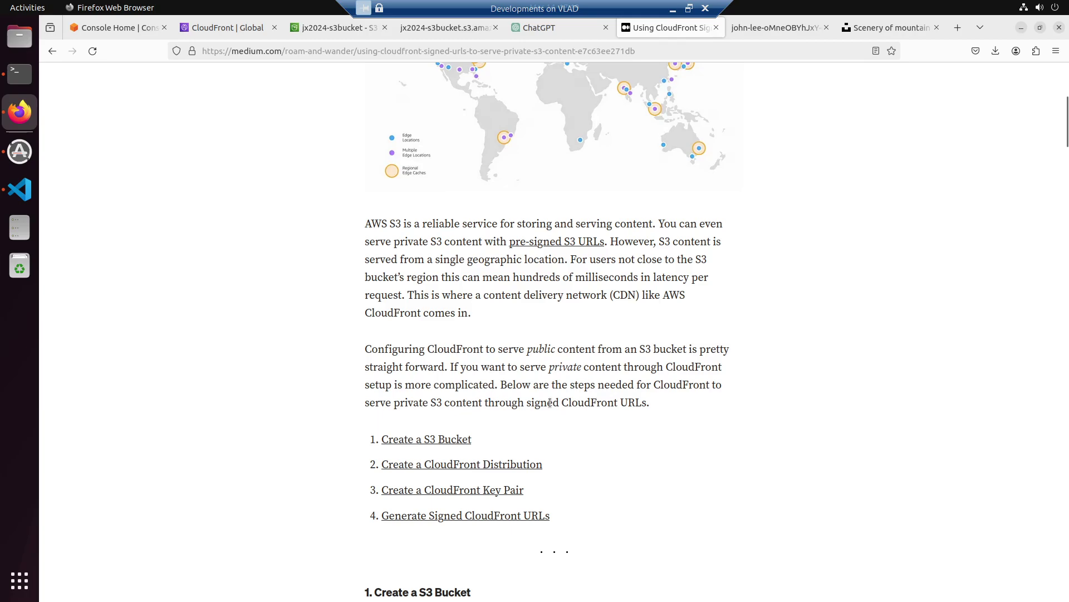
left_click_drag(527, 405, 646, 405)
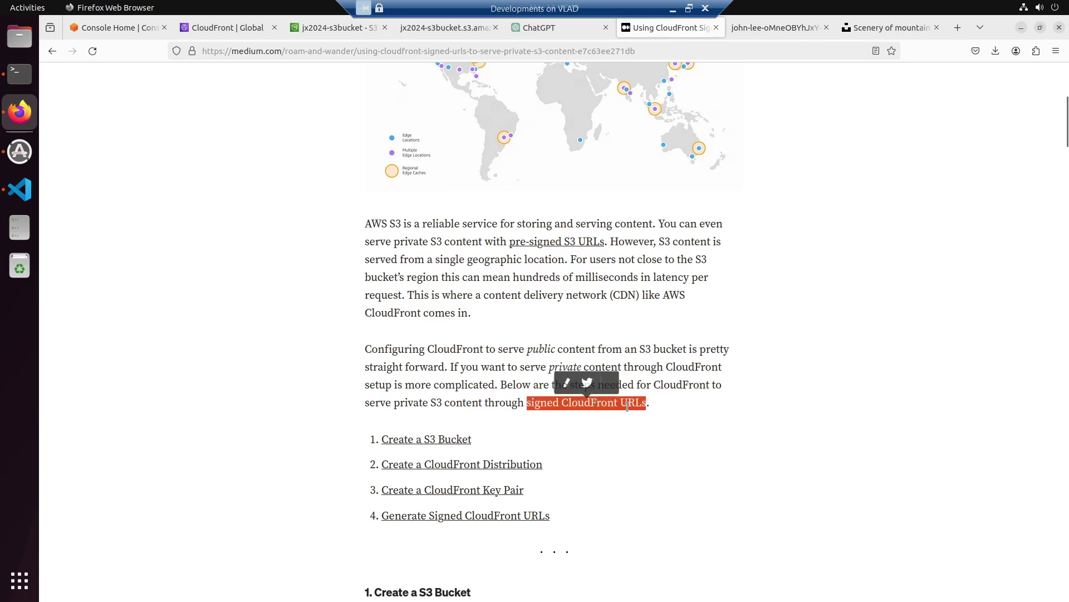
Step: Examine the article's four-step outline, focusing on "Create a CloudFront Key Pair" and "Generate Signed CloudFront URLs"
scroll(600, 406, "down", 2)
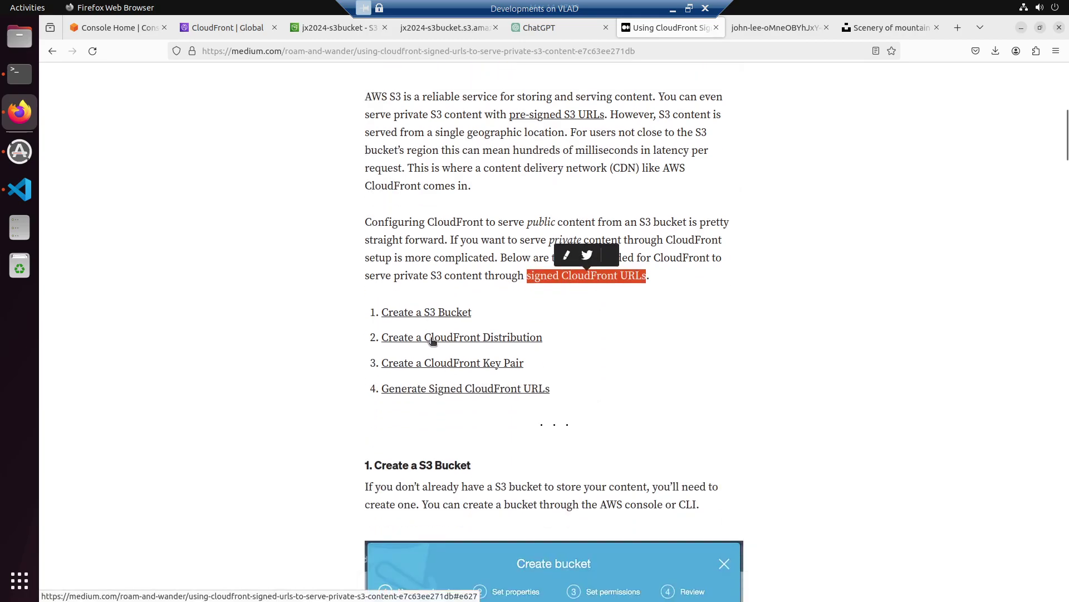
right_click(445, 369)
left_click(289, 350)
left_click_drag(382, 363, 601, 396)
left_click(716, 380)
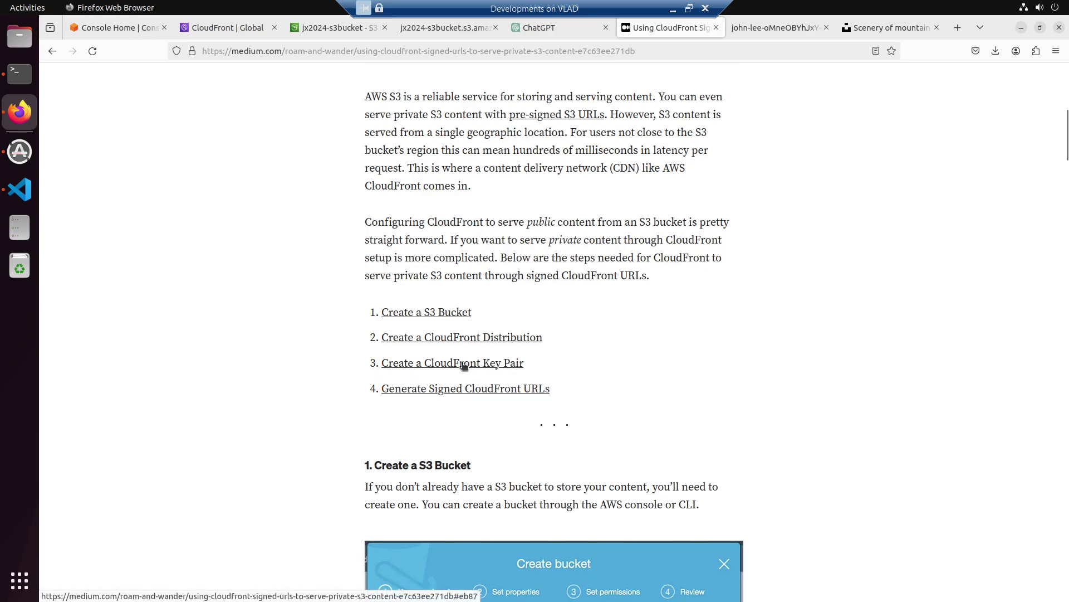
Step: Examine the article's sections from creating the S3 bucket and distribution through the CloudFront key pair to the signed URL code example
scroll(383, 403, "down", 10)
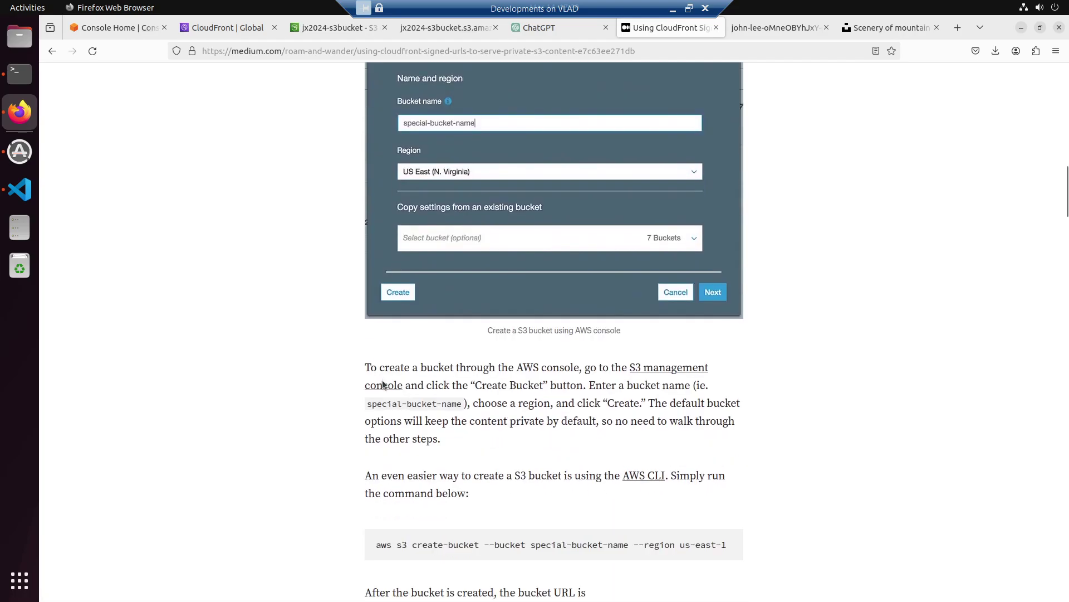
scroll(382, 381, "down", 6)
scroll(382, 381, "down", 15)
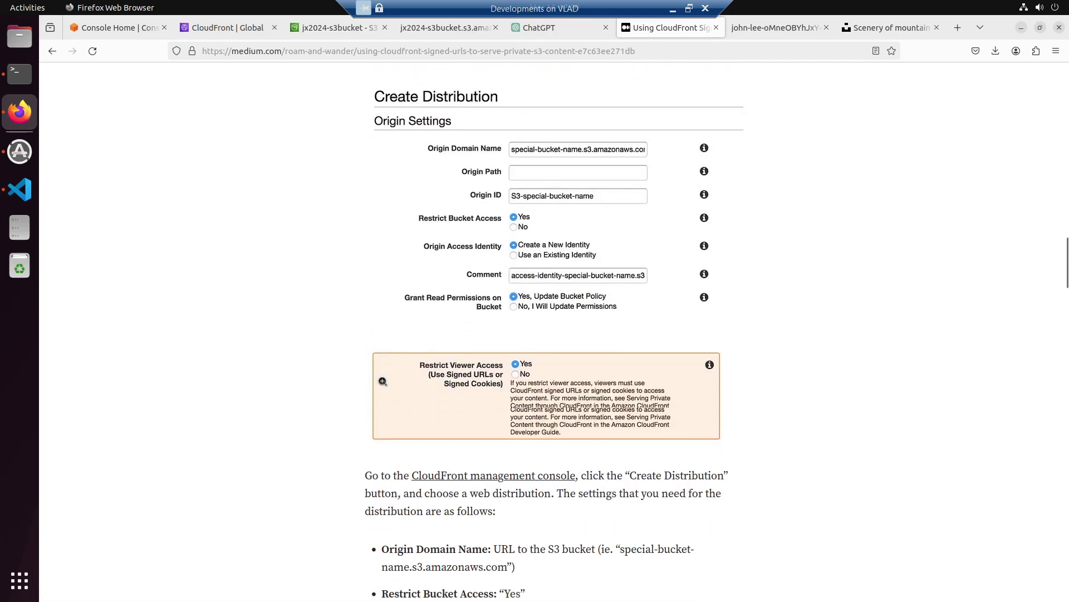
scroll(382, 380, "down", 1)
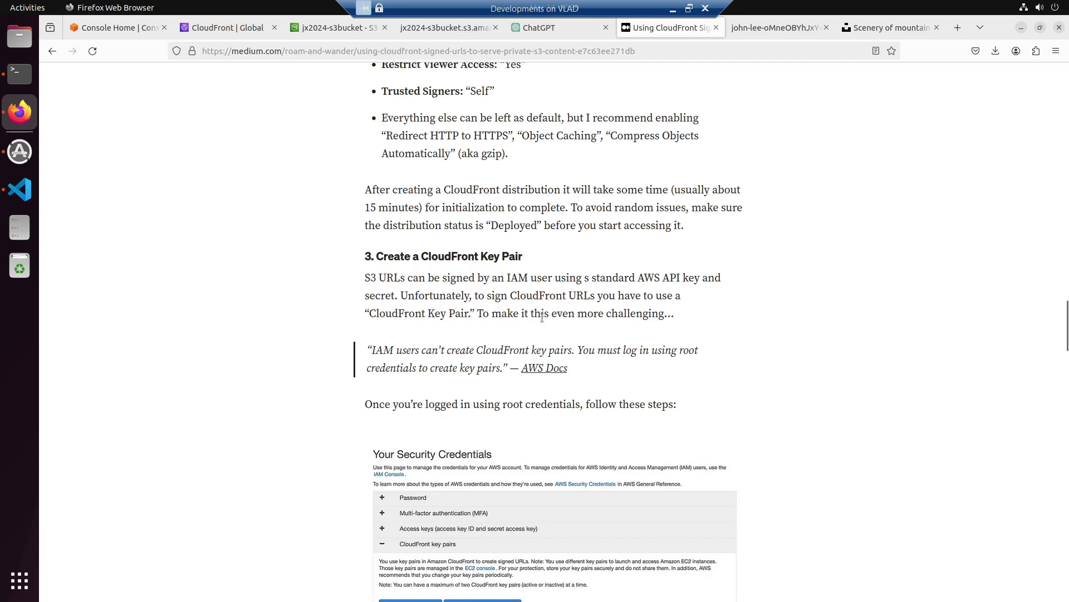
scroll(616, 379, "down", 2)
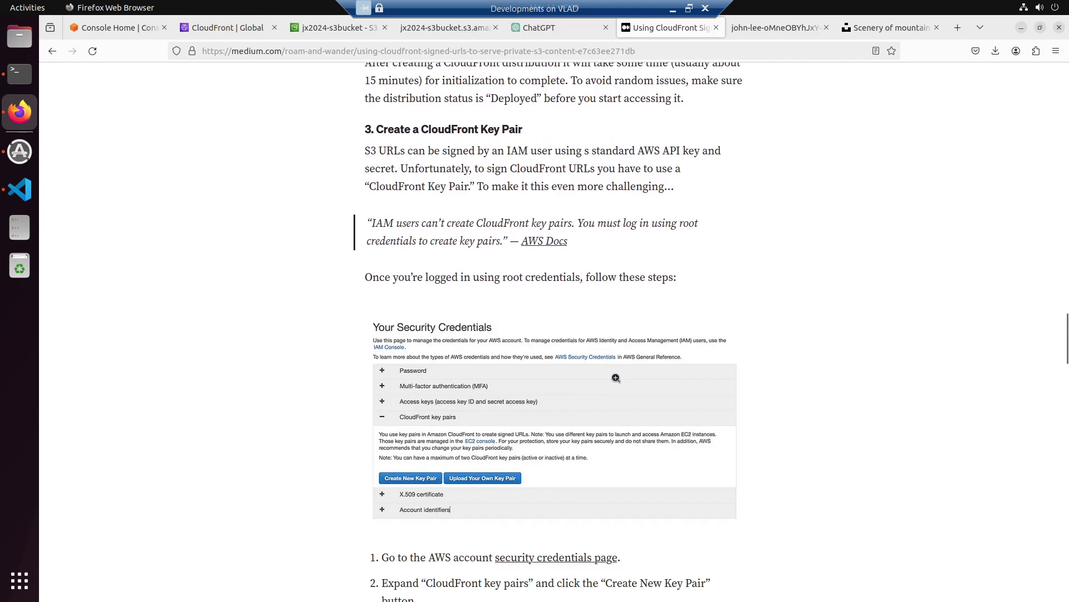
scroll(615, 372, "down", 6)
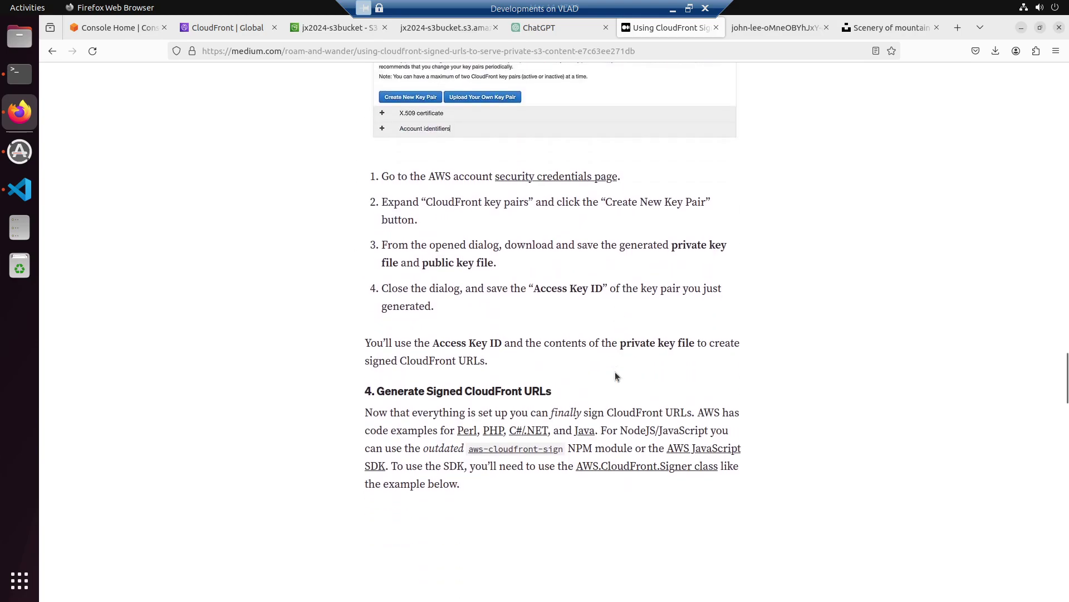
scroll(615, 372, "down", 2)
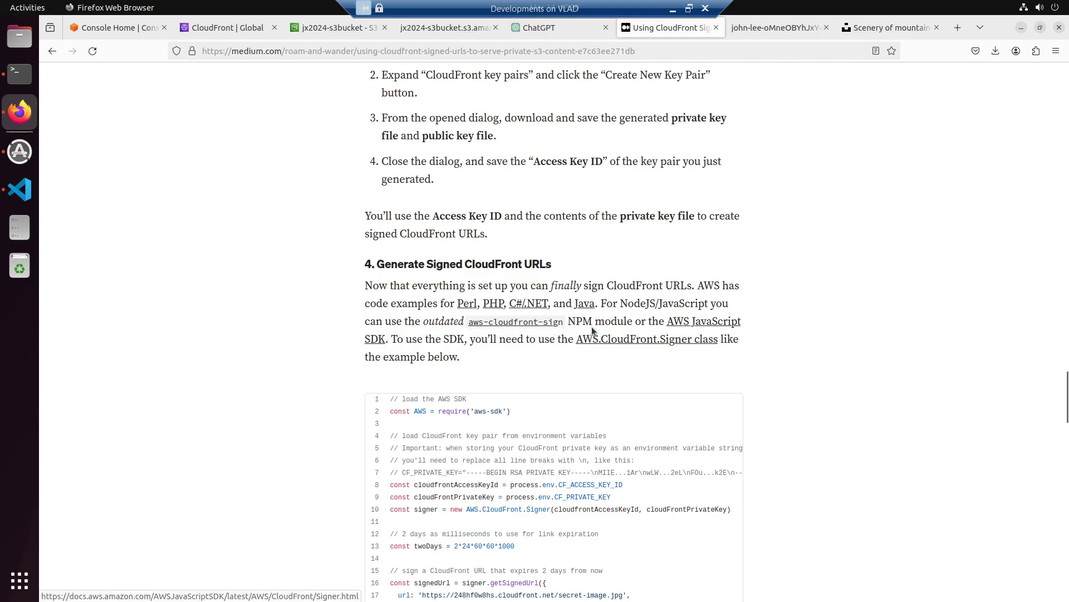
scroll(566, 395, "down", 3)
scroll(567, 395, "down", 1)
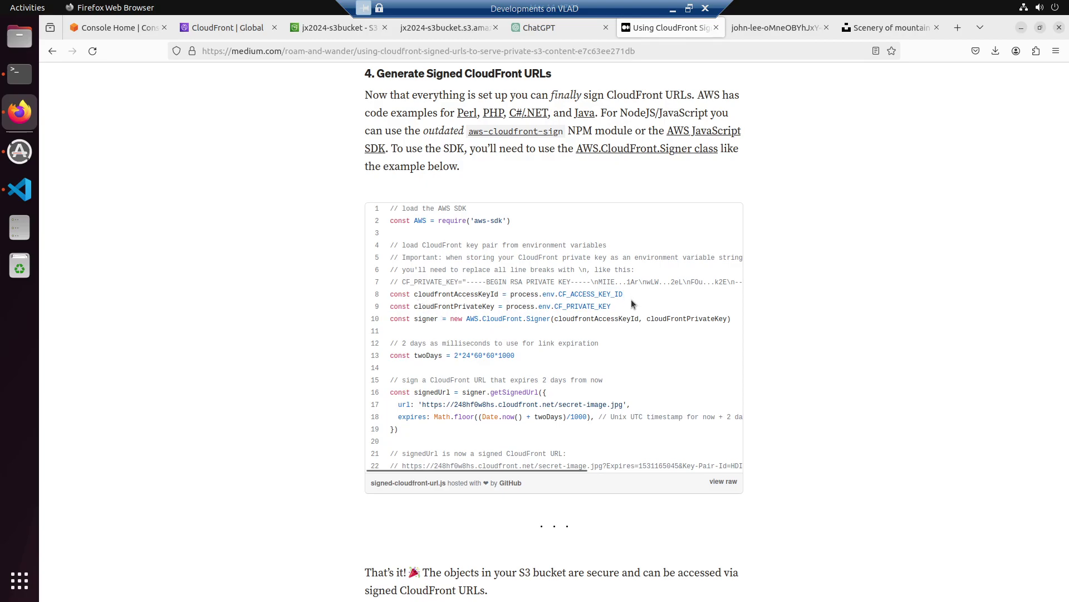
Step: Highlight the code example's AWS.CloudFront.Signer line and the secret-image.jpg URL passed to getSignedUrl
left_click_drag(611, 306, 715, 320)
left_click(483, 323)
left_click(445, 317)
left_click_drag(728, 319, 401, 318)
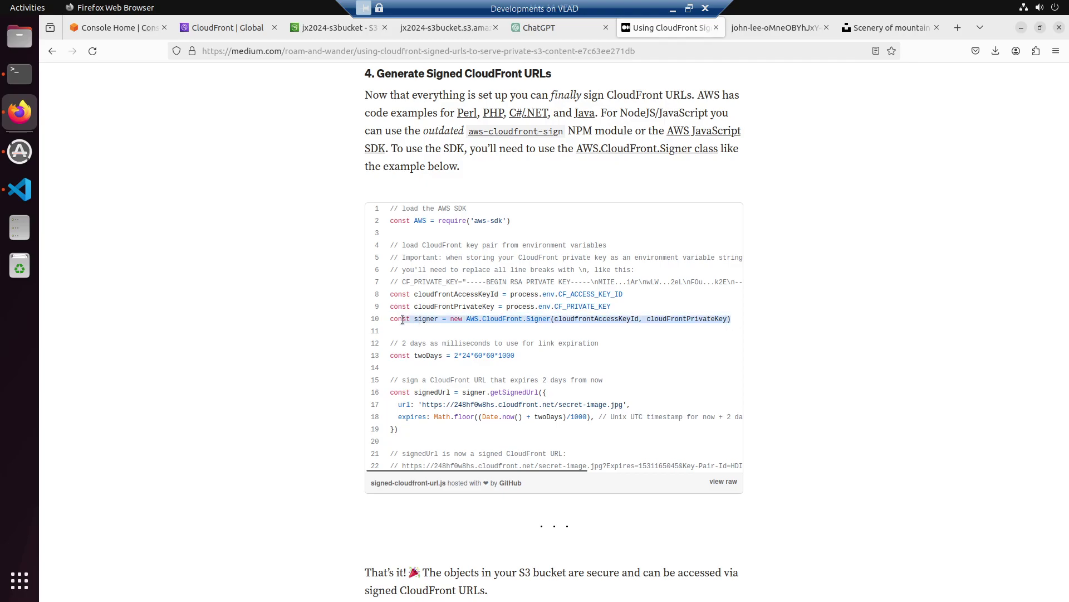
left_click(443, 368)
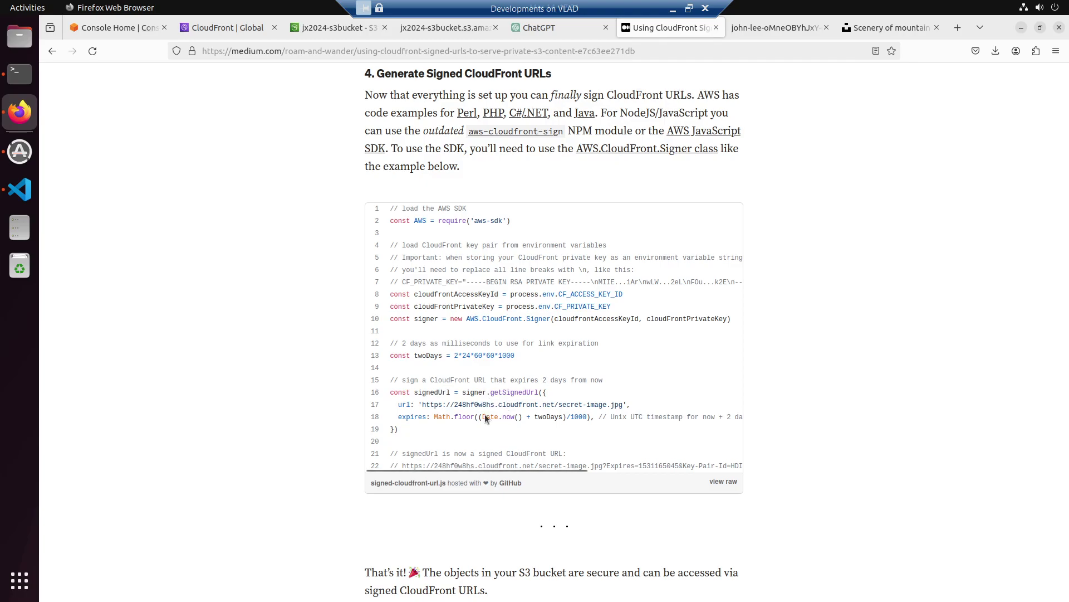
left_click_drag(422, 403, 625, 402)
left_click(627, 393)
Step: View the CloudFront-served image, highlight its full URL, and glance at the S3 bucket policy in Visual Studio Code before returning to Firefox
left_click(769, 28)
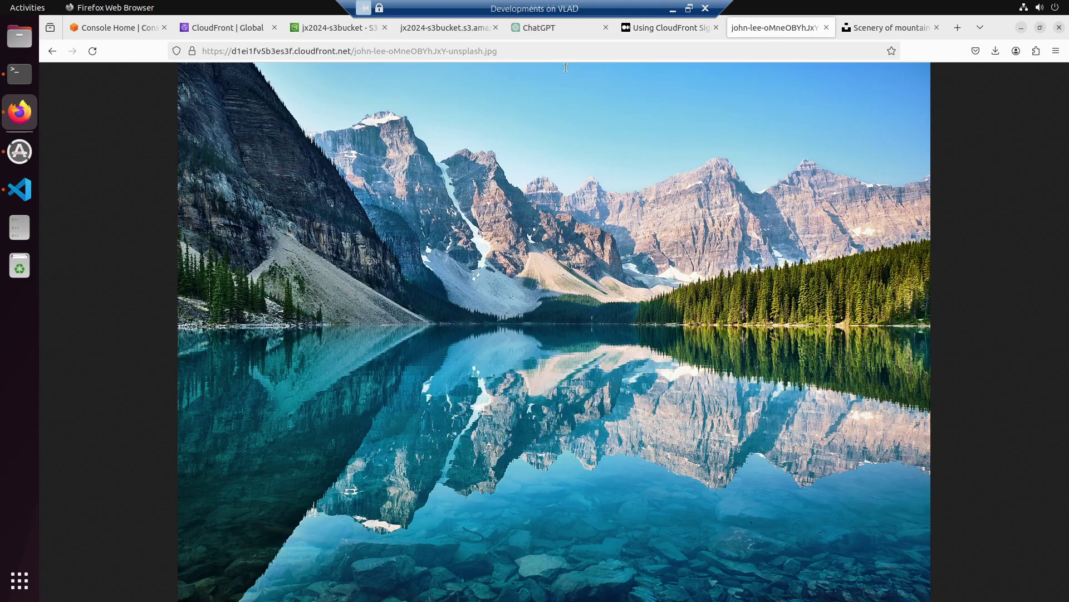
left_click(529, 51)
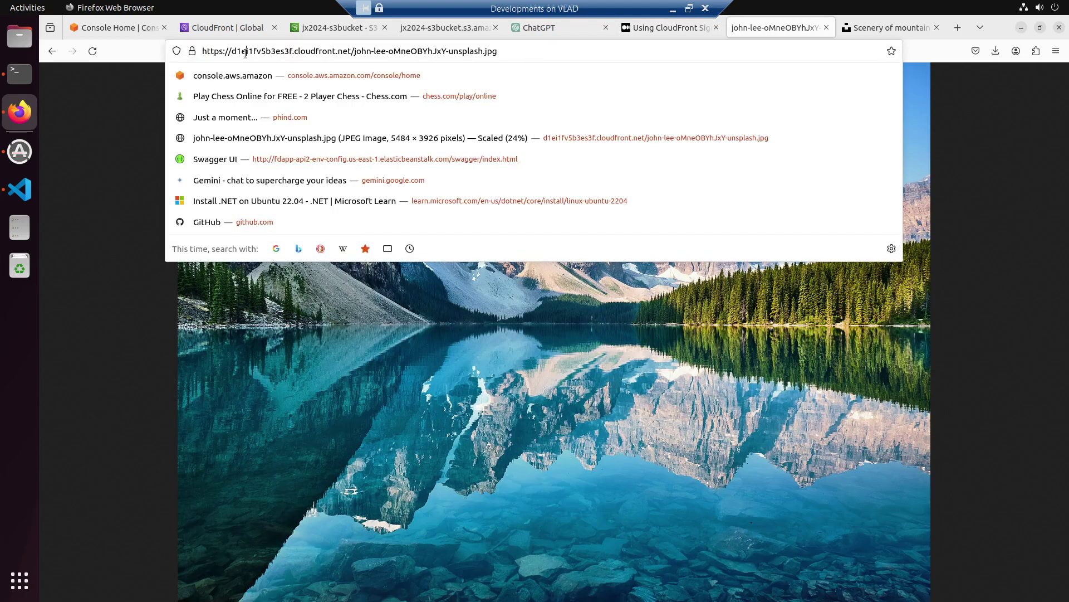
left_click(245, 50)
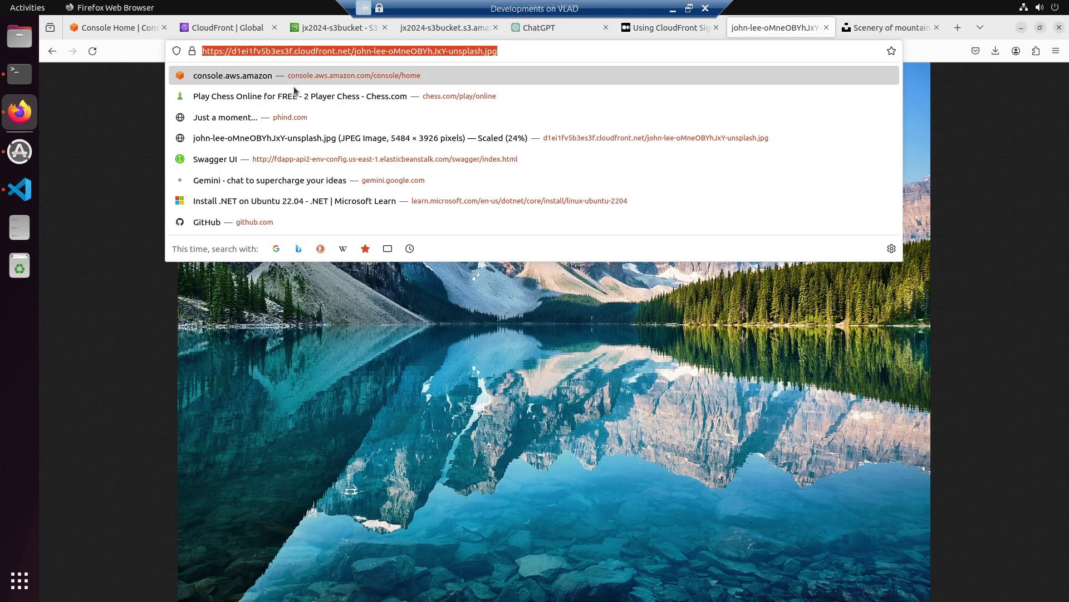
left_click(135, 348)
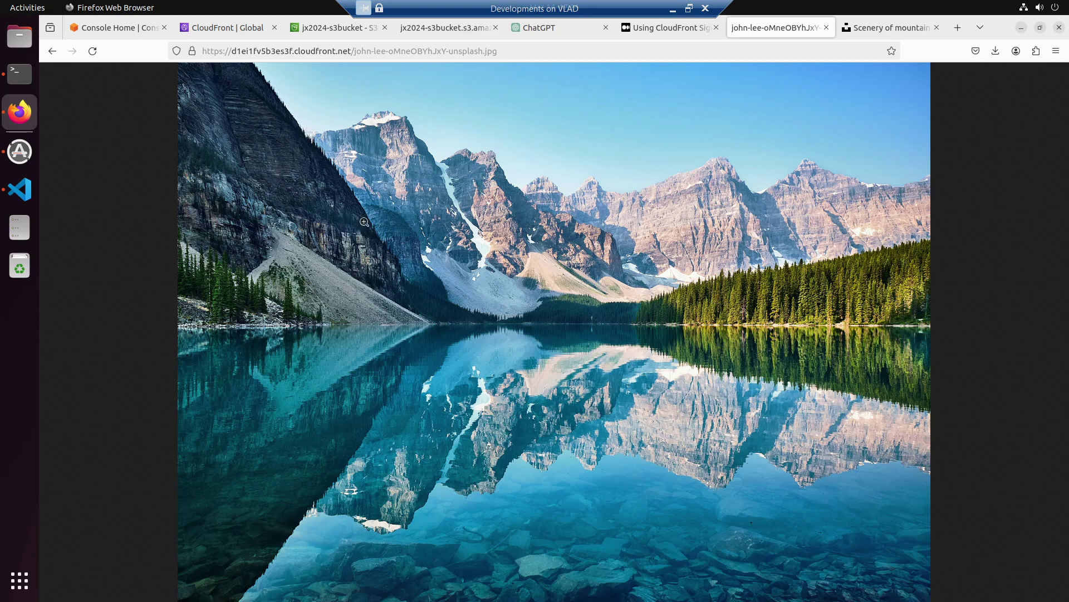
left_click_drag(523, 52, 200, 51)
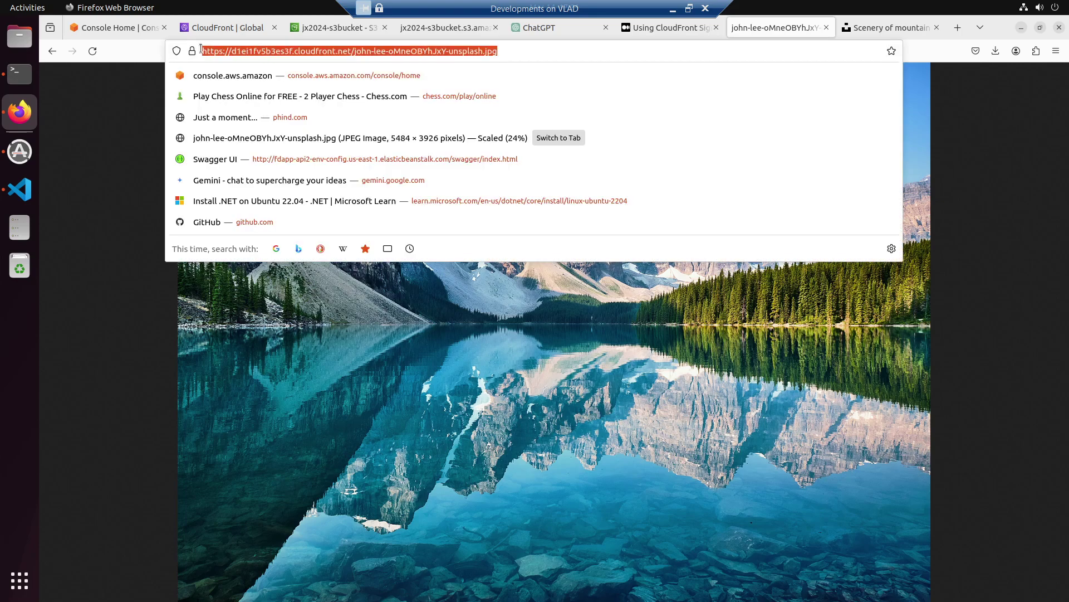
left_click(139, 305)
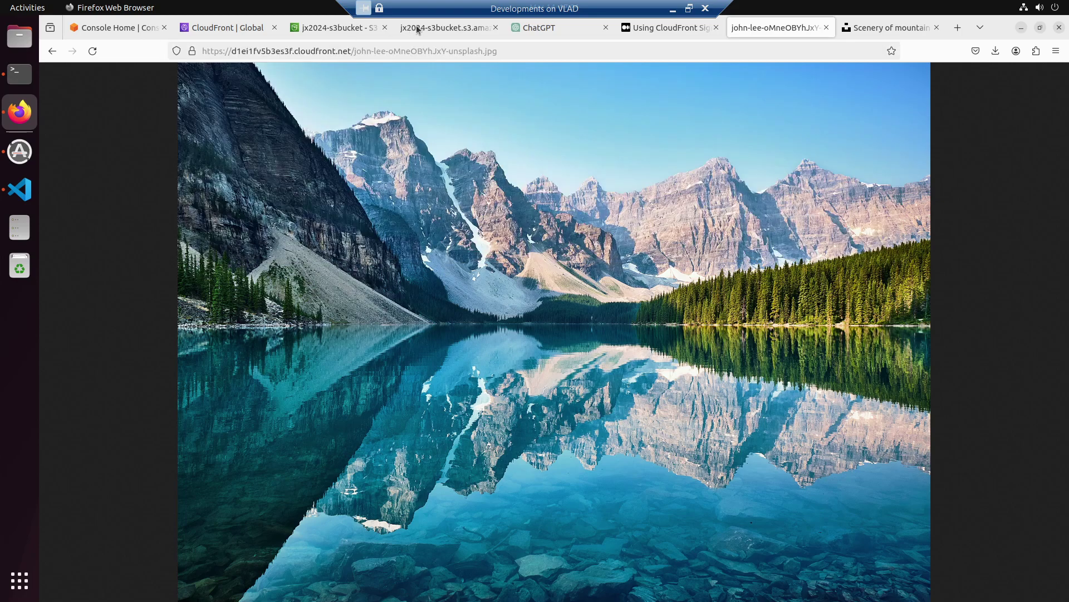
left_click(522, 51)
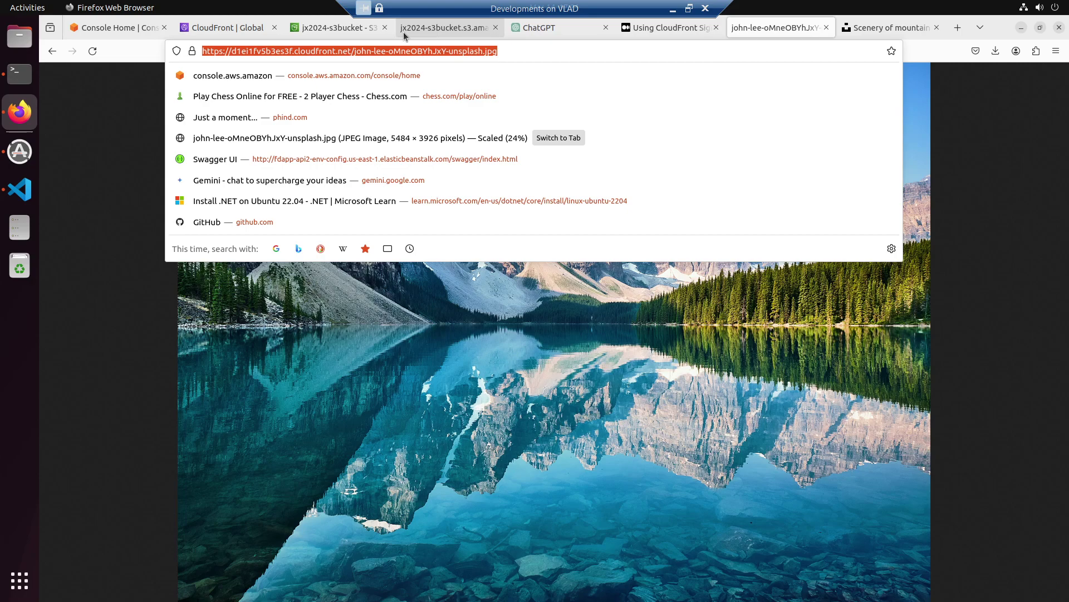
left_click(11, 202)
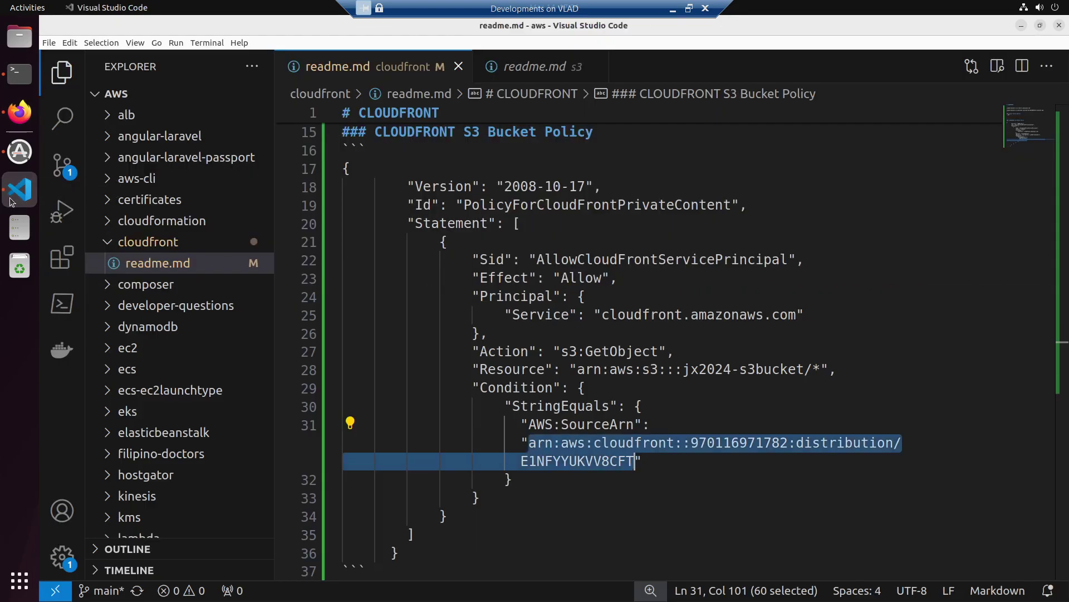
left_click(21, 111)
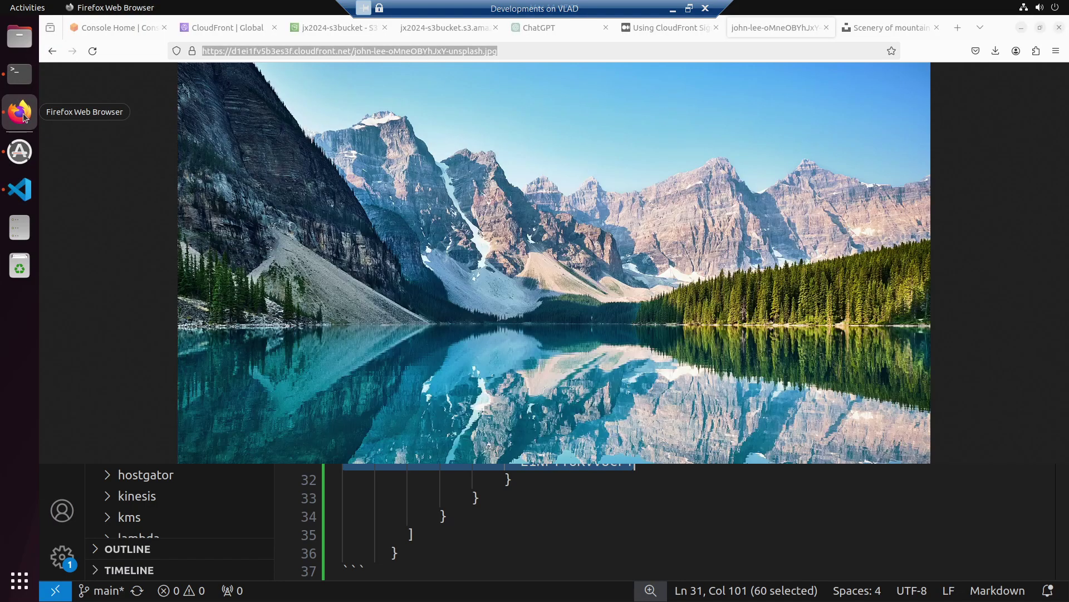
Step: Open draw.io in a new browser tab
left_click(958, 29)
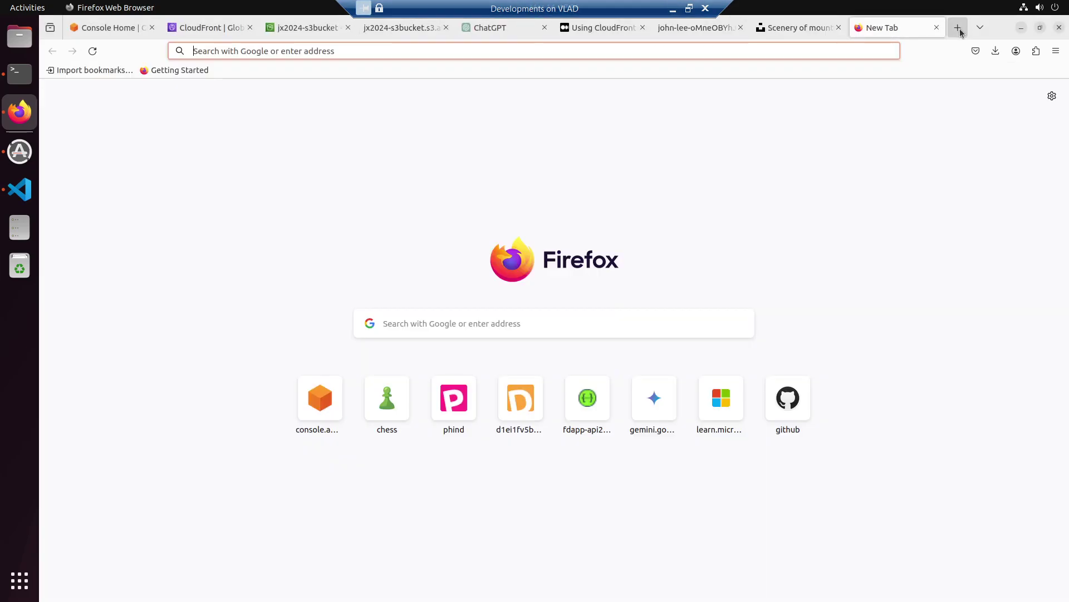
type("draw.io")
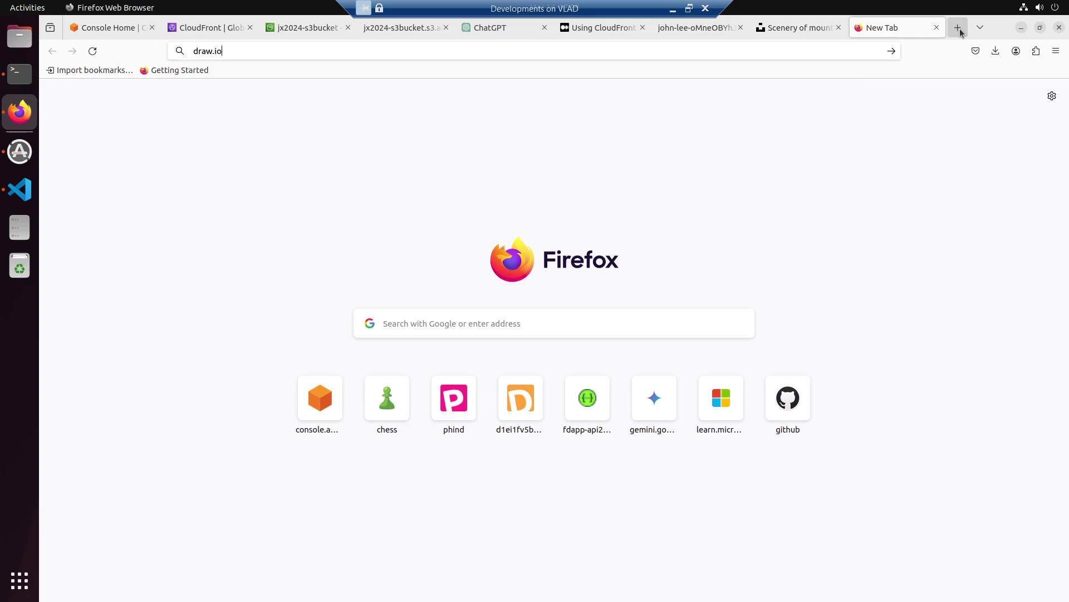
key("Return")
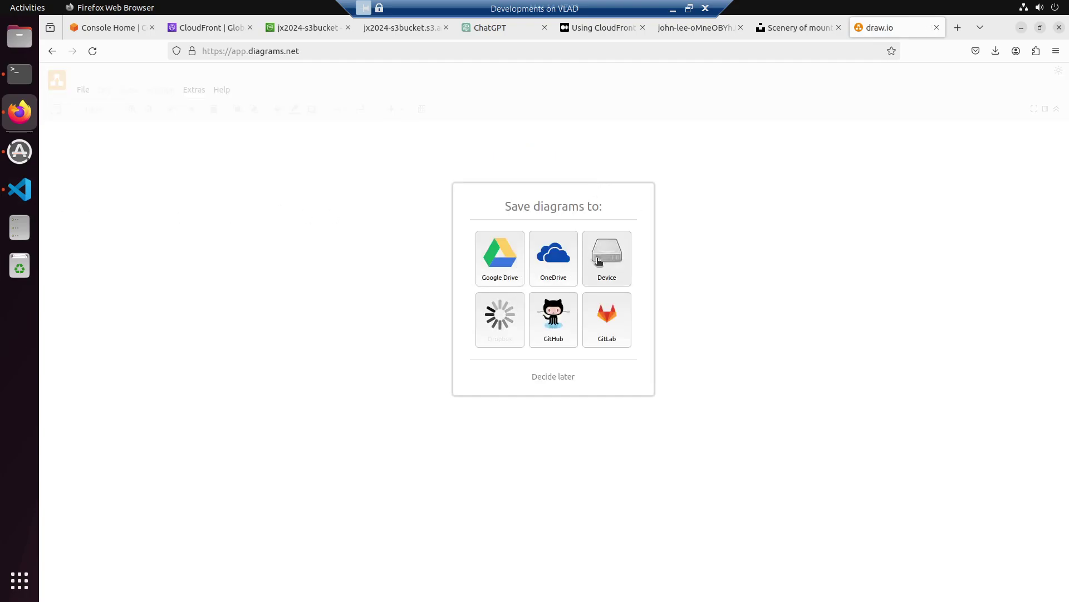
Step: Try to create a blank diagram stored in GitHub and authorize draw.io's access to the GitHub account
left_click(565, 319)
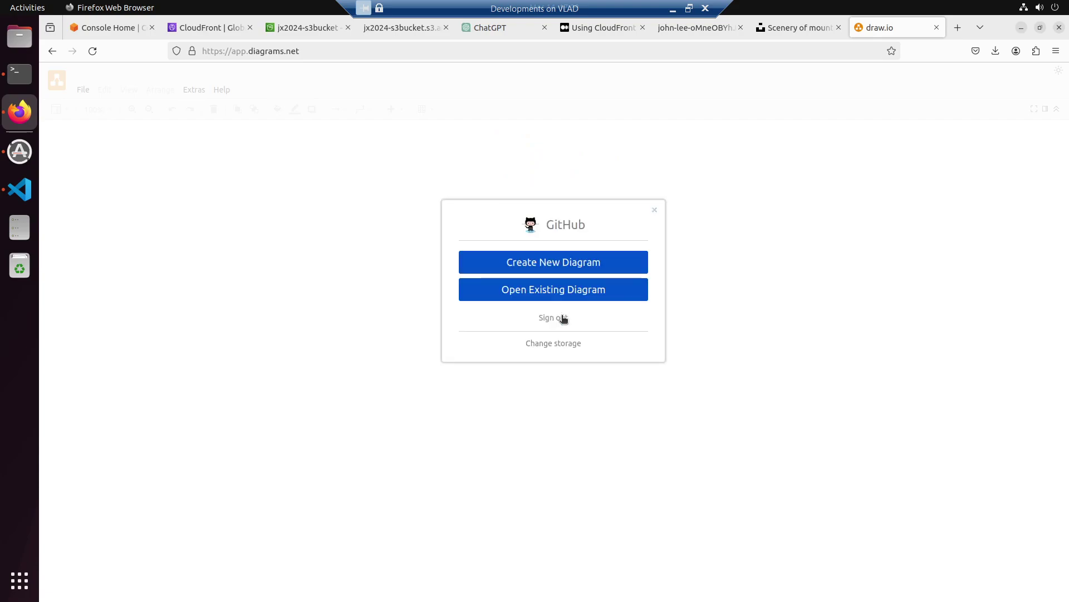
left_click(558, 271)
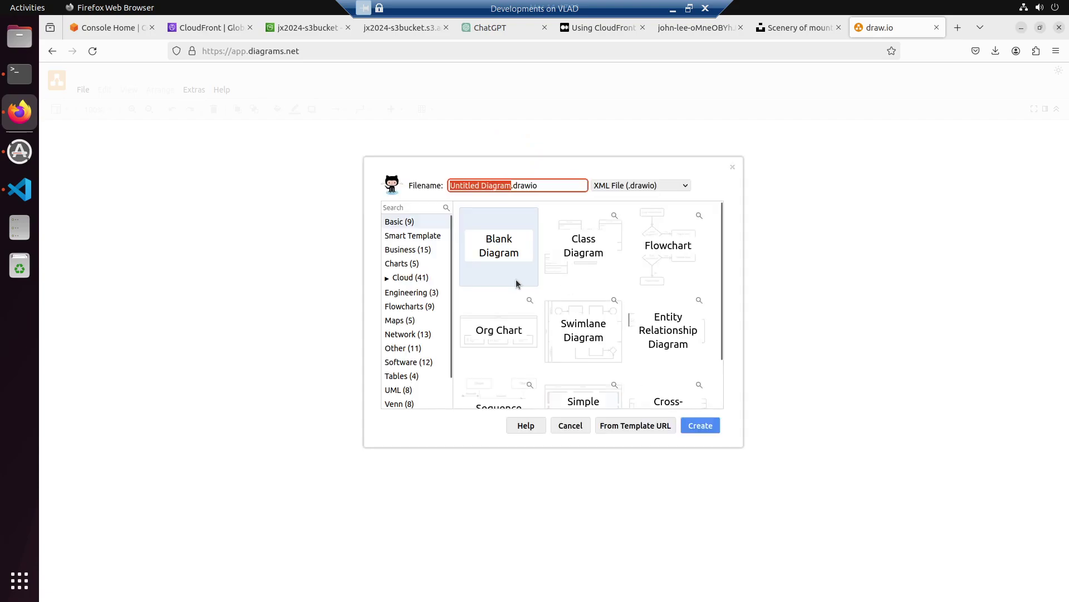
left_click(694, 428)
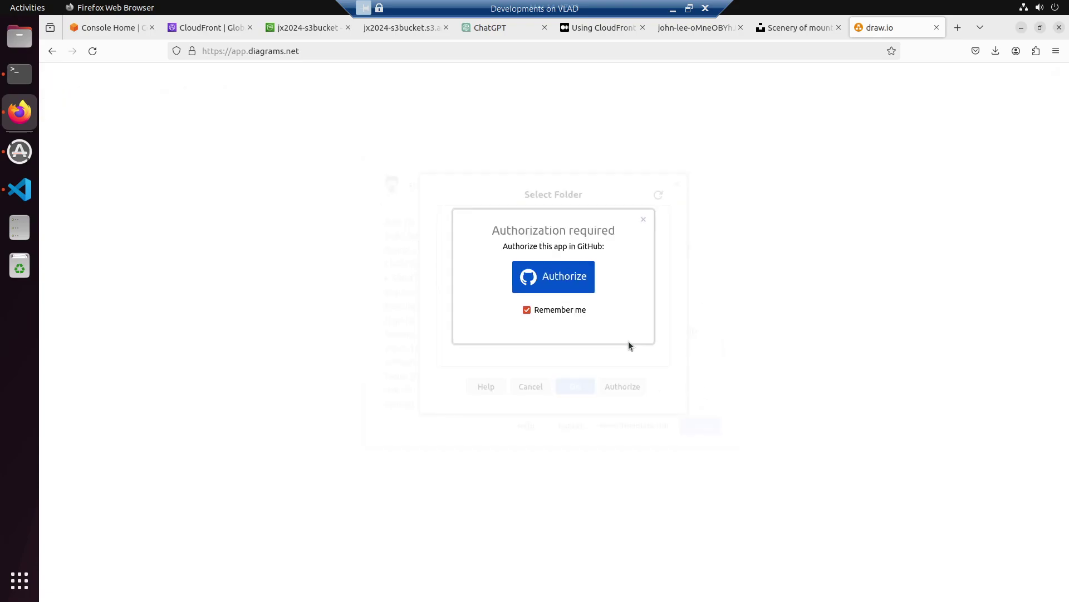
left_click(583, 281)
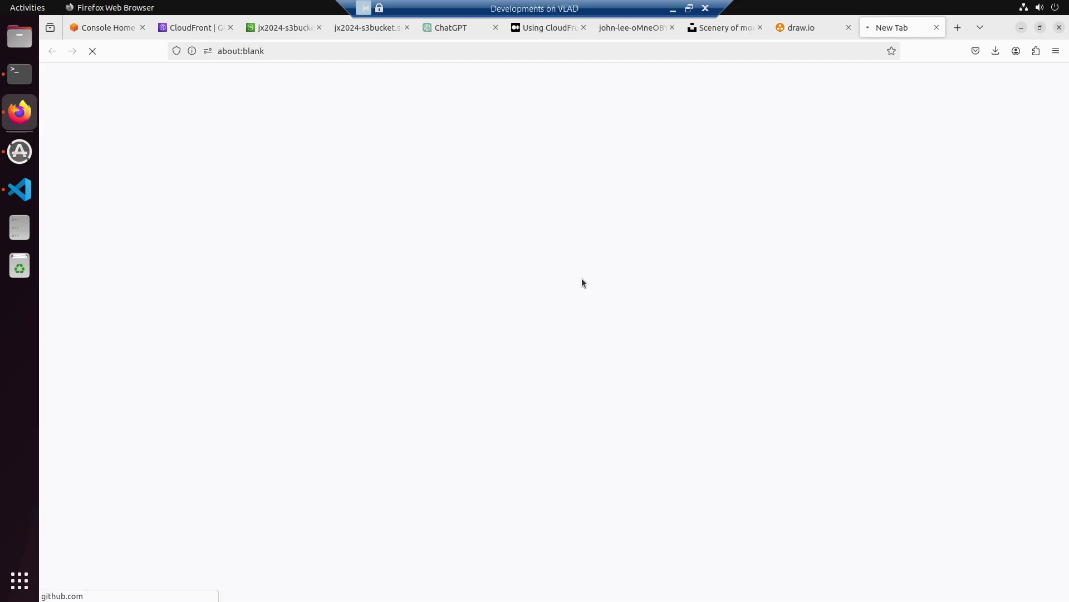
left_click(553, 336)
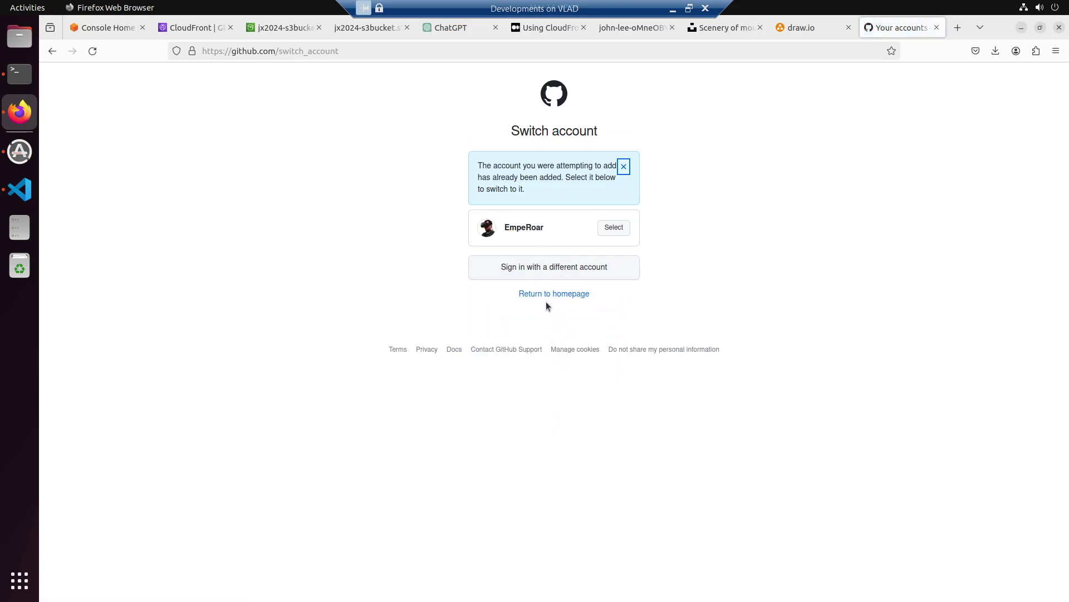
left_click(553, 294)
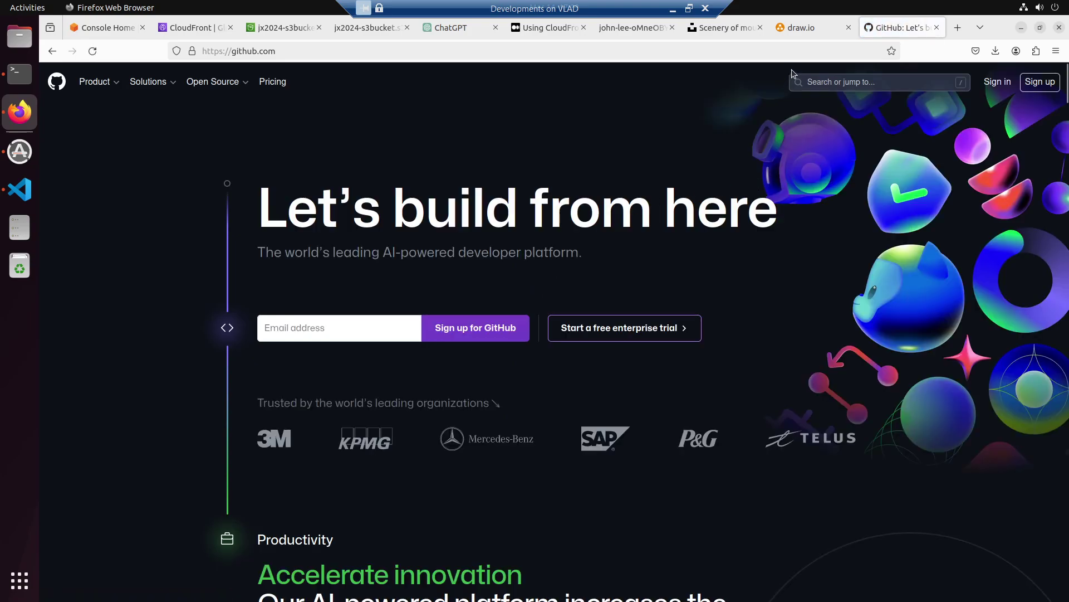
Step: Return to draw.io, cancel the GitHub storage setup, and dismiss the storage dialog to reach an untitled blank diagram
left_click(805, 28)
left_click(586, 279)
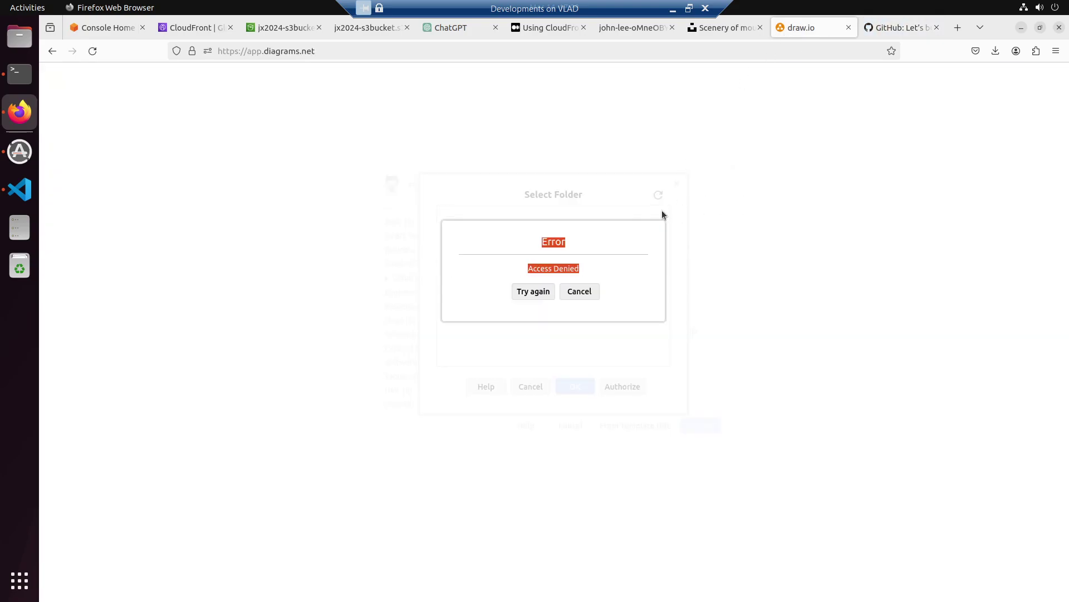
left_click(580, 291)
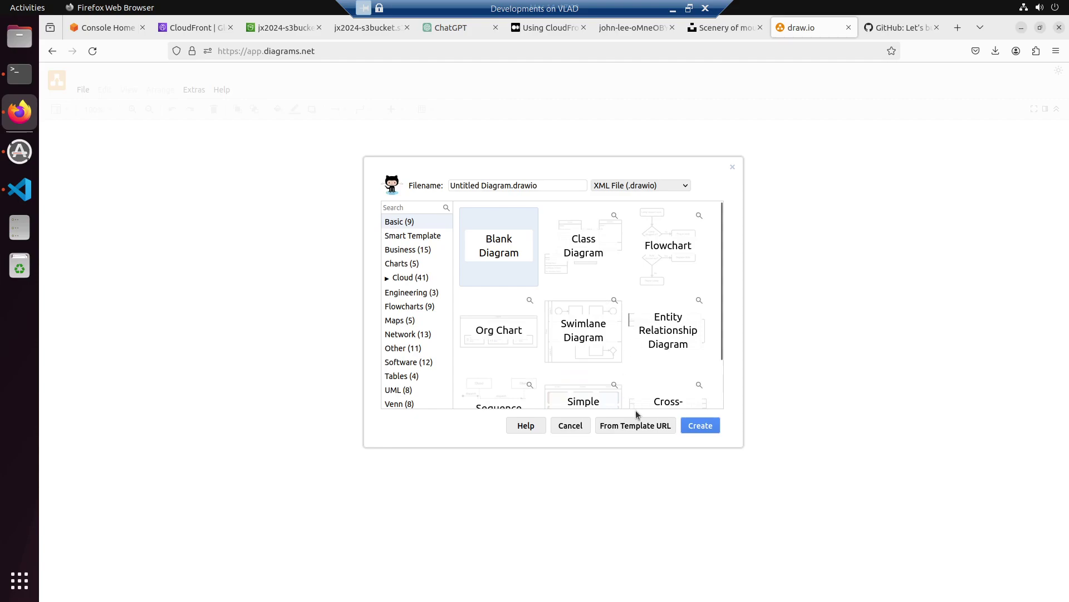
left_click(569, 427)
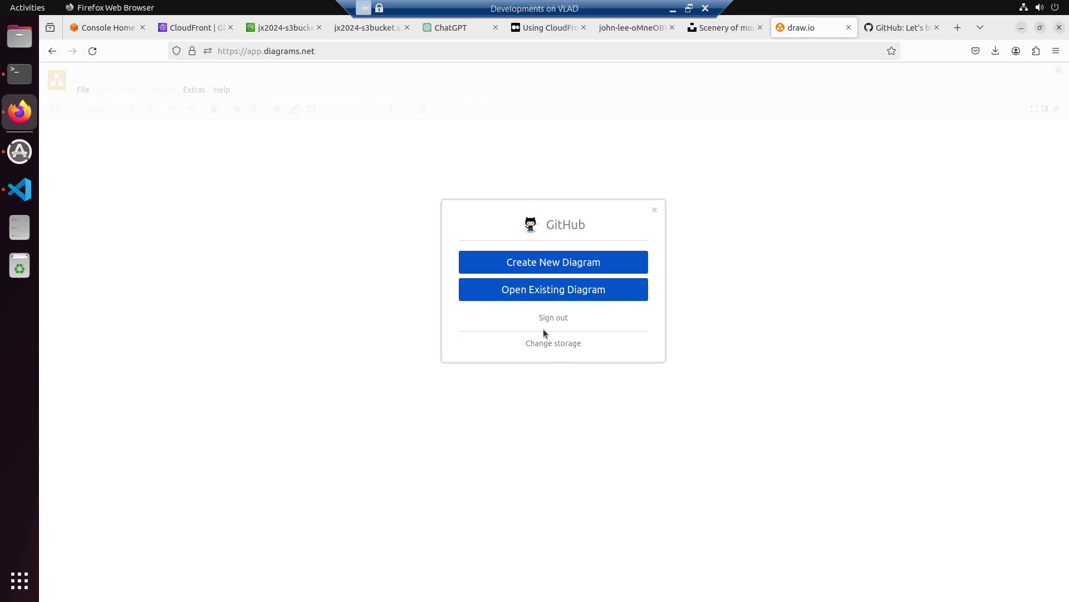
left_click(654, 209)
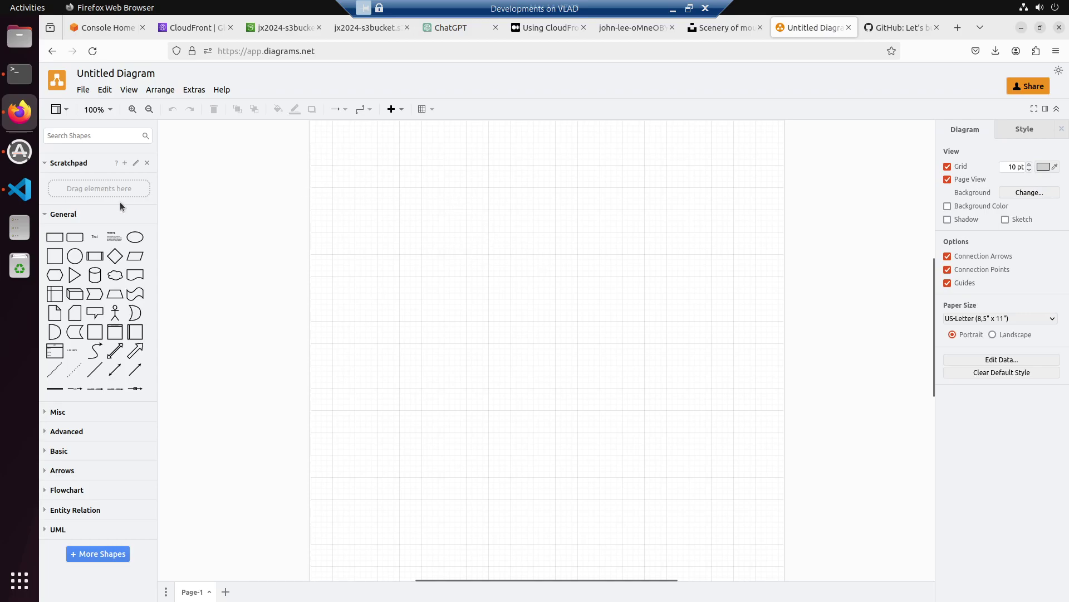
Step: Add a rectangle to the upper part of the page, enlarge it, and label it "S3 BUcket"
left_click(58, 239)
left_click_drag(530, 343, 500, 299)
double_click(437, 237)
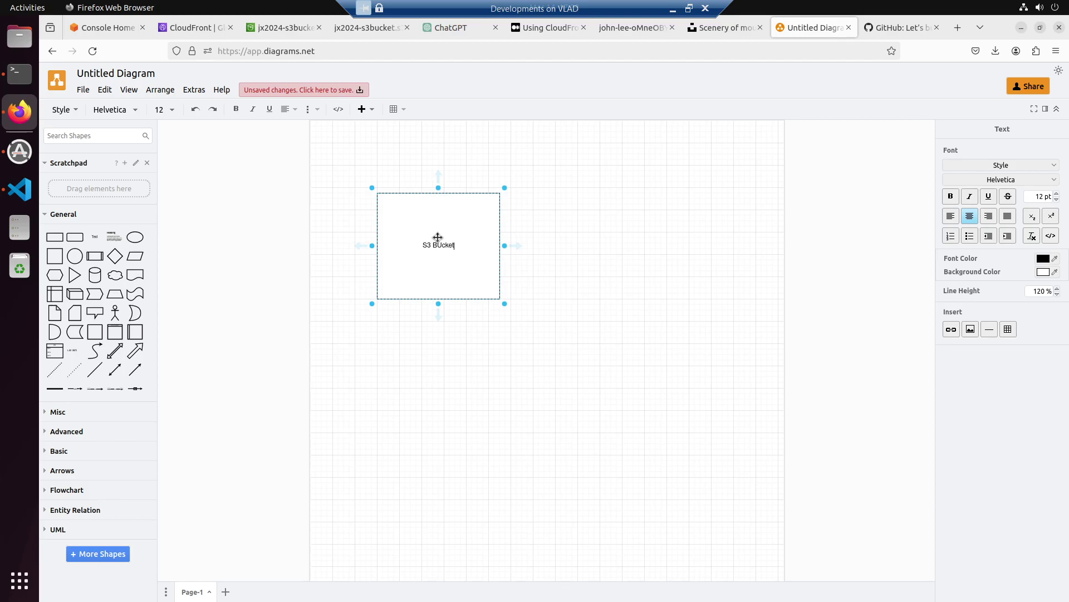
left_click(453, 363)
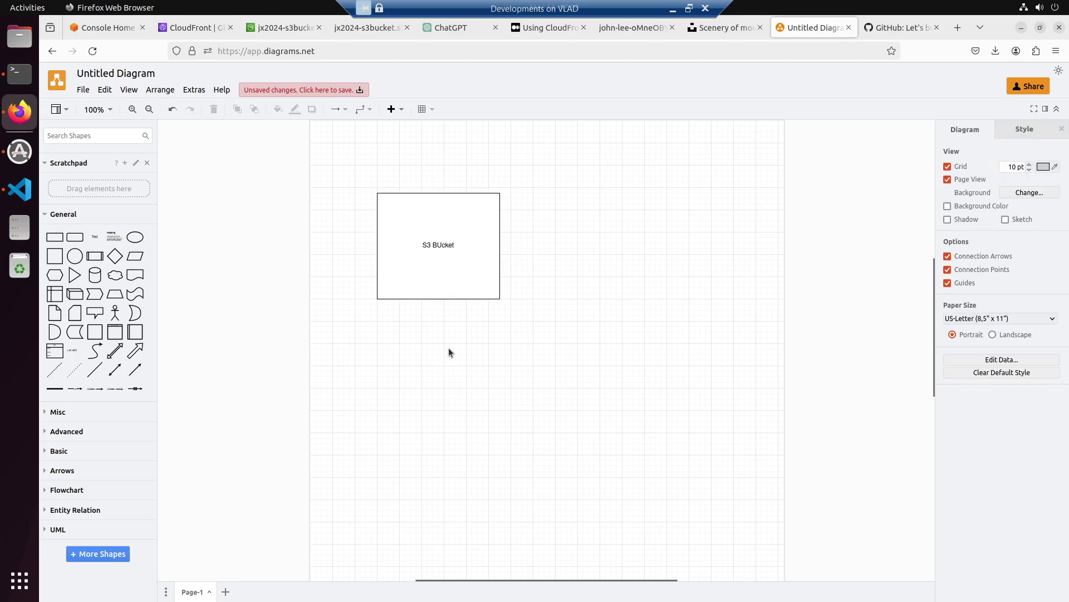
Step: Add a second rectangle beside the S3 bucket box and stretch it taller and wider than that box
key("ctrl+plus")
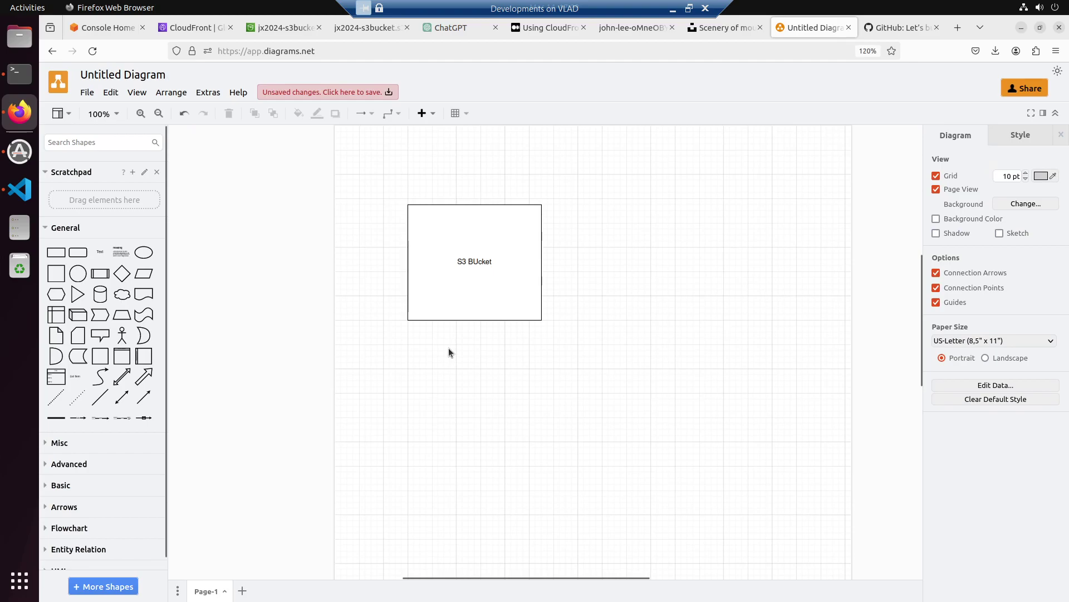
key("ctrl+plus")
left_click_drag(483, 442, 423, 410)
left_click_drag(493, 577, 569, 573)
left_click(58, 271)
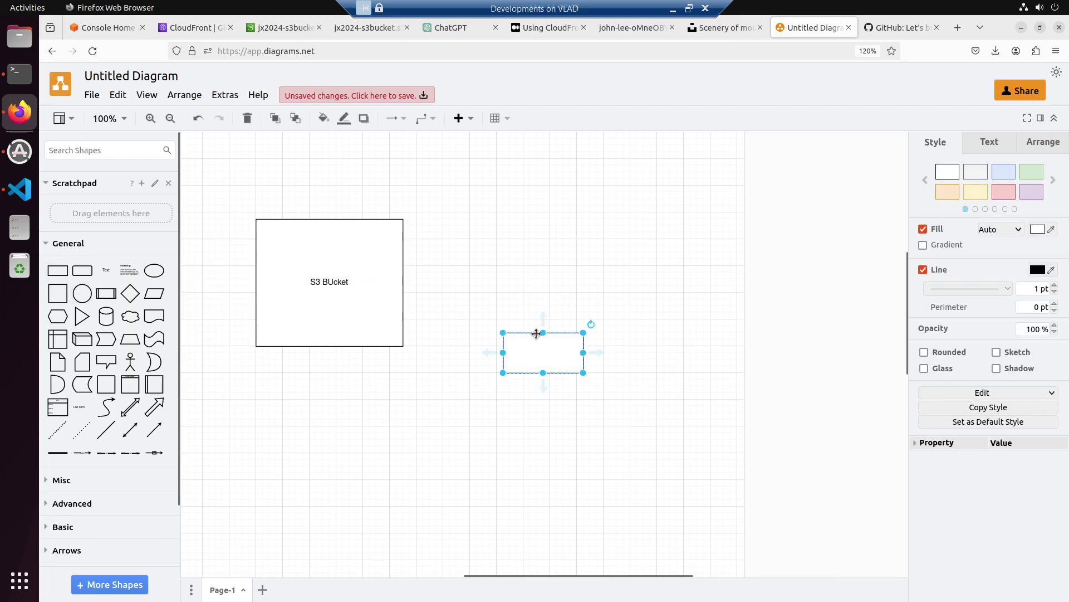
left_click_drag(543, 330, 557, 212)
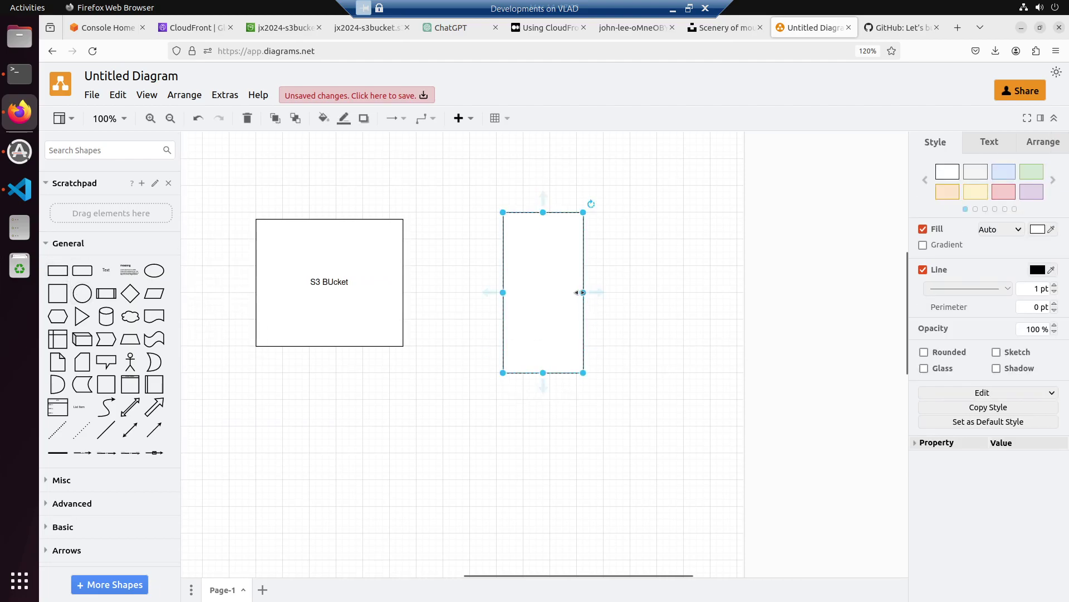
left_click_drag(582, 291, 731, 292)
Step: Label the new large rectangle "CLOUDFRONT DISTRIBUTION"
double_click(623, 290)
type("CLO")
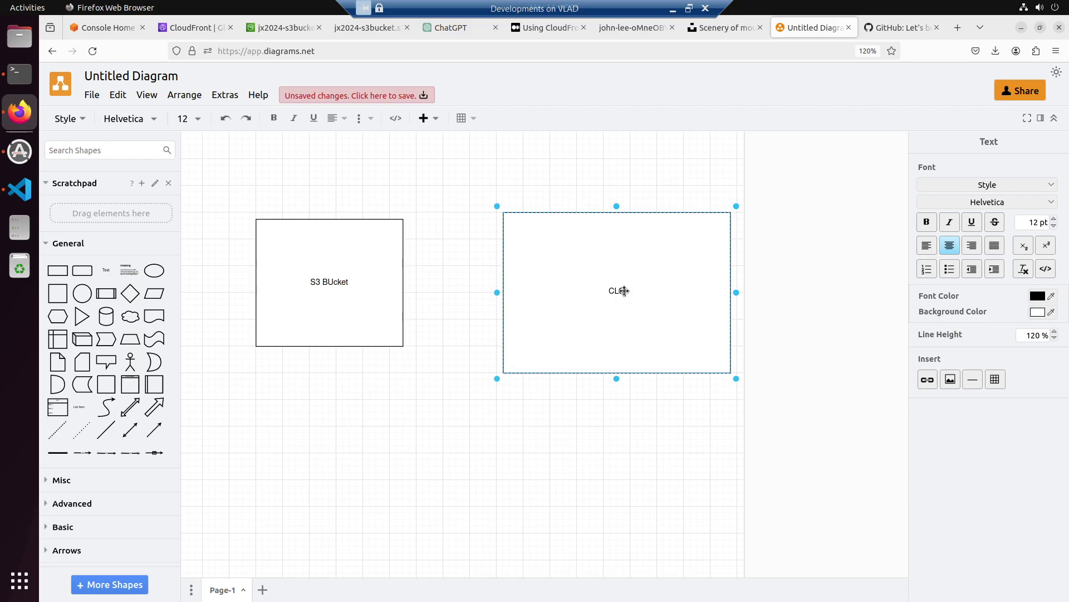
type("UDFRONT DISTRIBUTIONO")
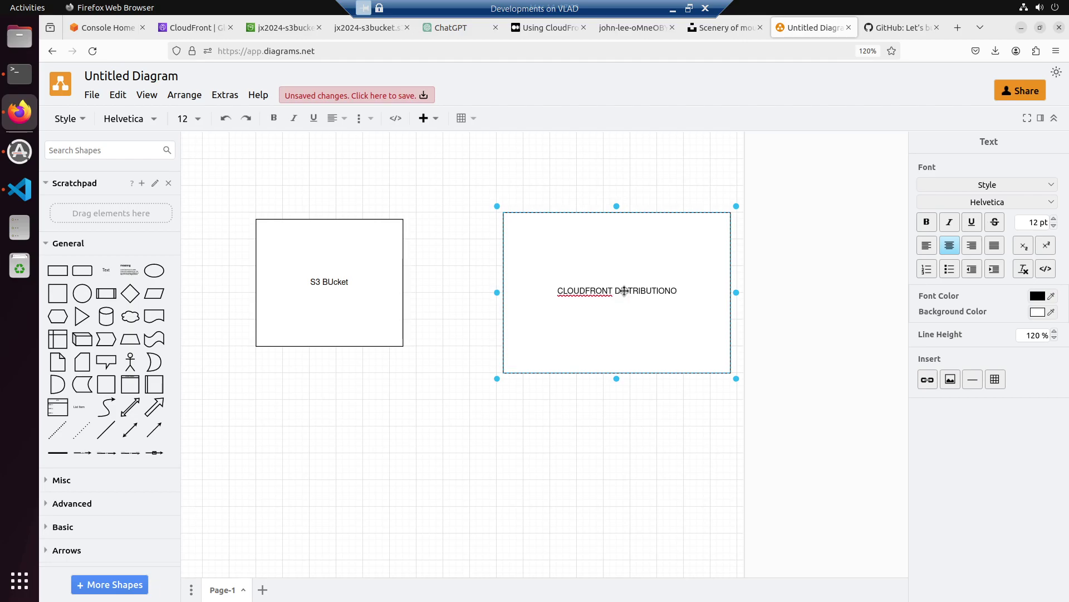
key("BackSpace")
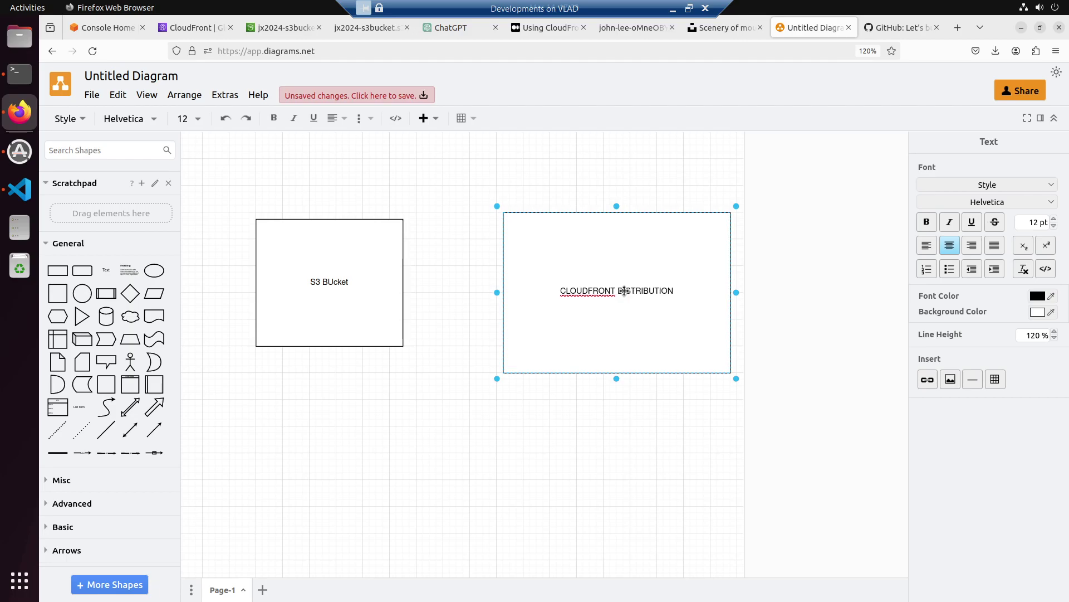
left_click(525, 420)
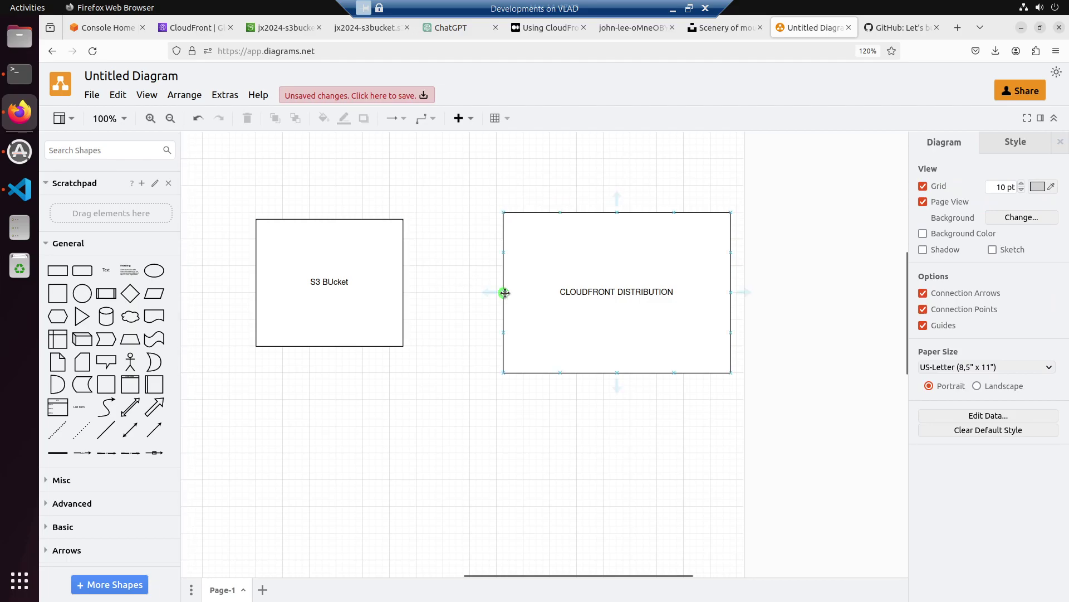
Step: Connect the CloudFront distribution to the S3 bucket with an arrow, and place an Actor figure diagonally below the CloudFront box
left_click_drag(503, 292, 403, 292)
left_click_drag(130, 361, 774, 493)
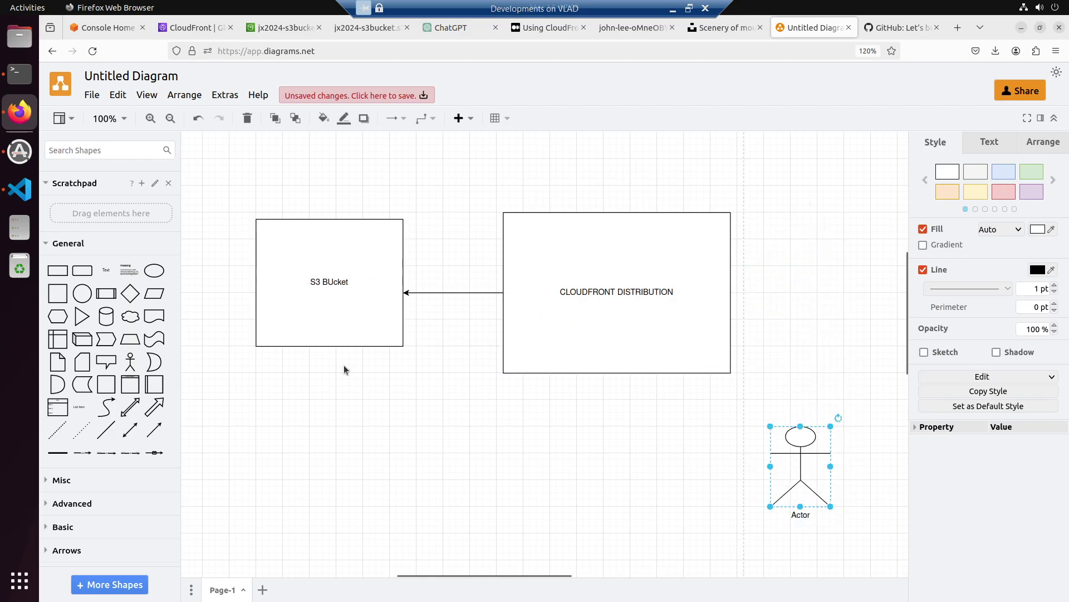
Step: Draw a straight arrow from the actor to the nearest lower corner of the CloudFront distribution box
left_click(105, 407)
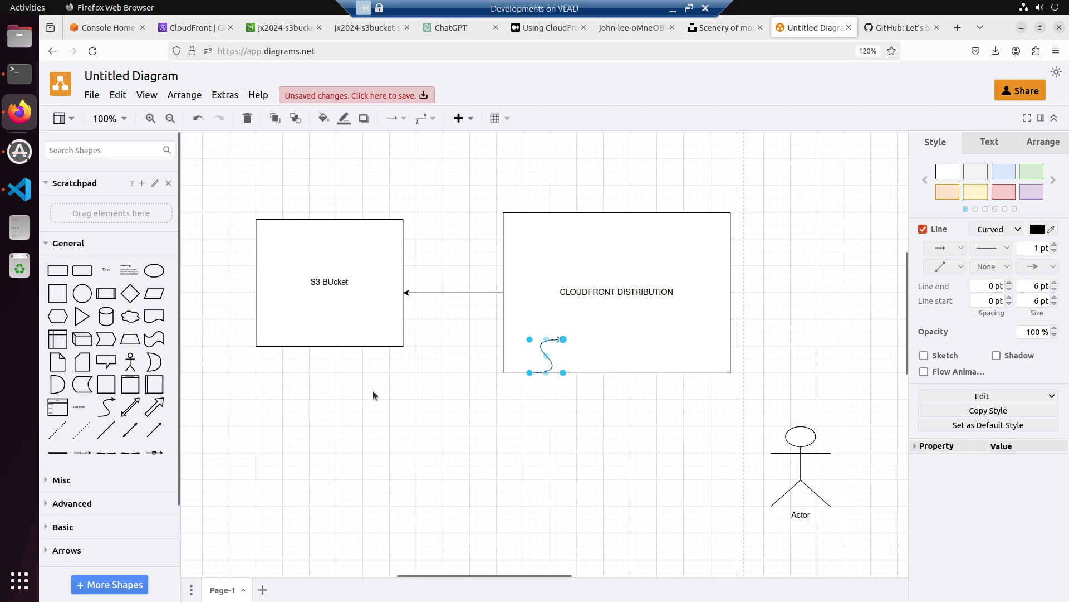
key("ctrl+z")
left_click(161, 432)
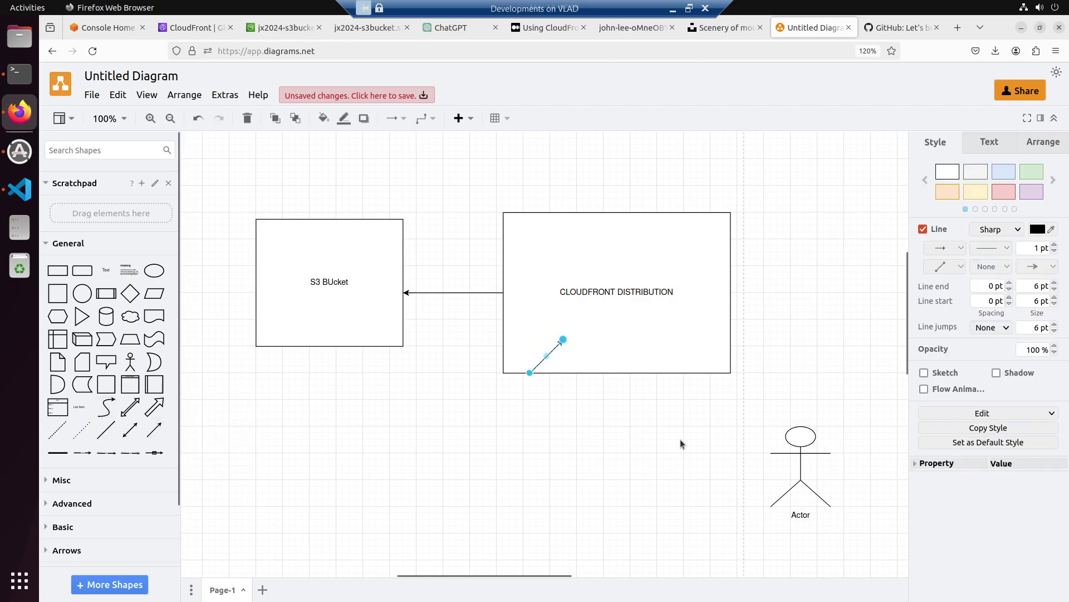
left_click_drag(530, 372, 766, 433)
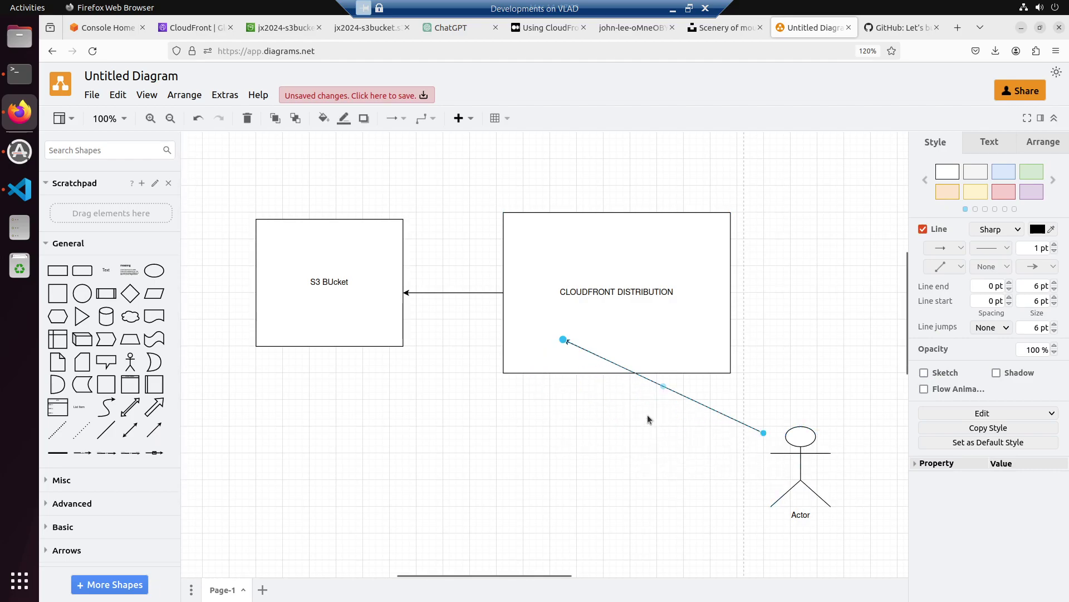
left_click_drag(563, 339, 731, 374)
left_click(557, 438)
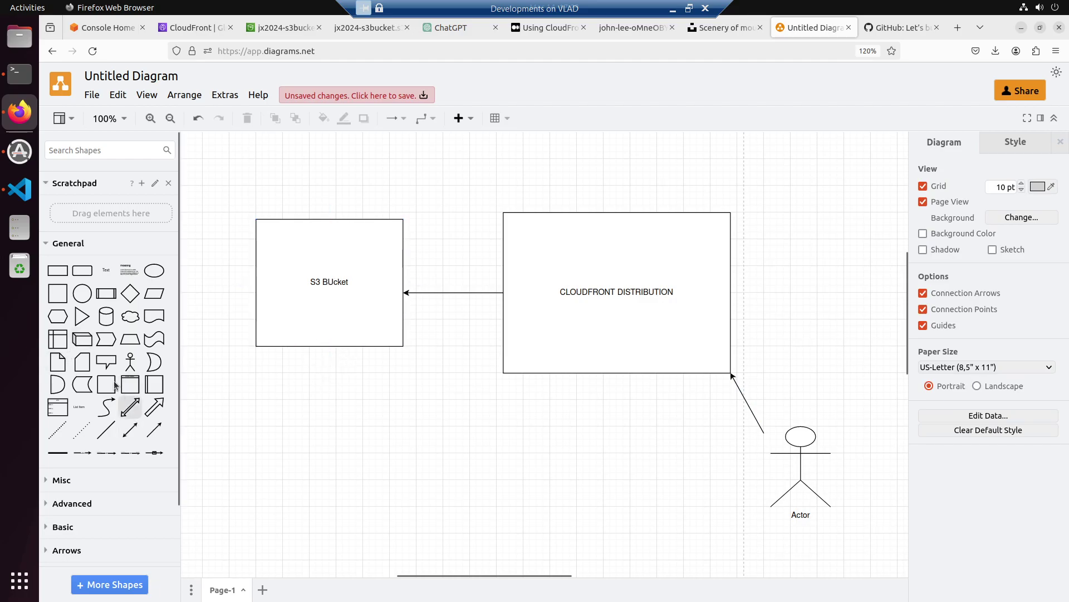
left_click(106, 430)
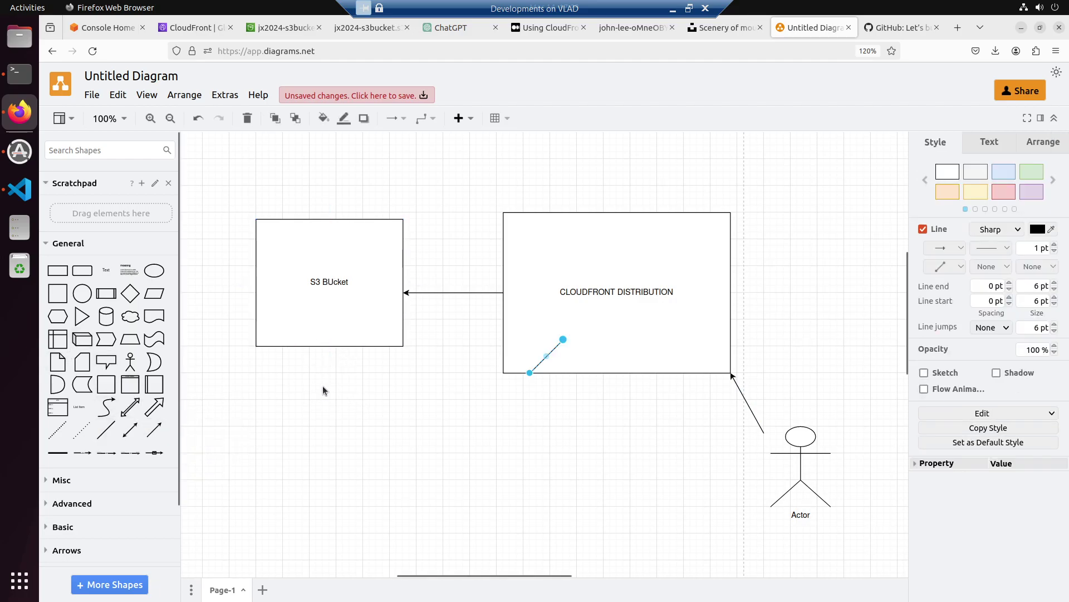
left_click_drag(546, 356, 374, 411)
key("ctrl+z")
key("ctrl+z")
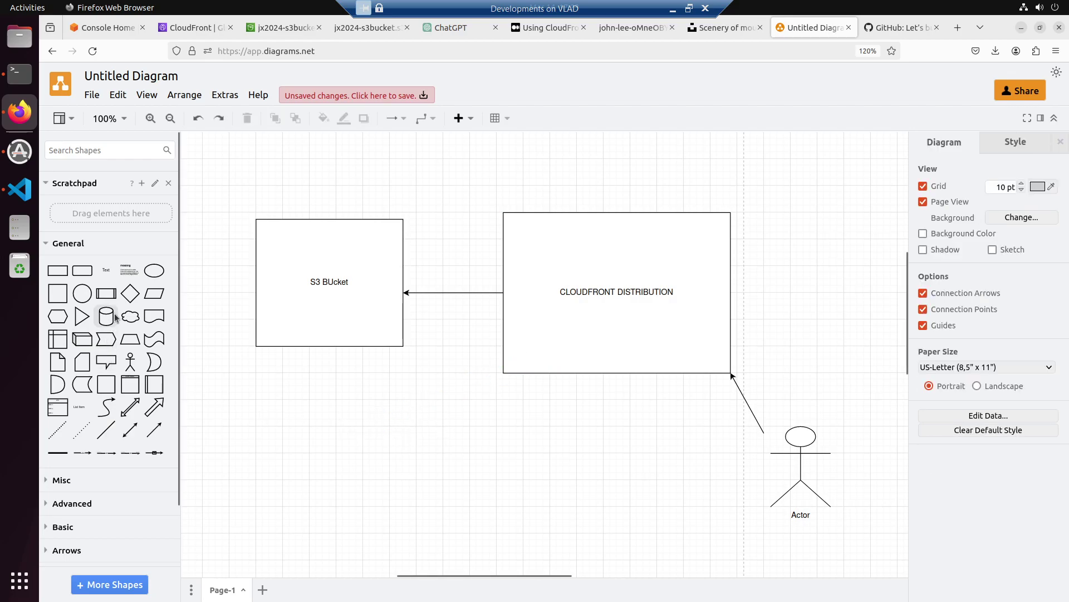
scroll(137, 427, "down", 2)
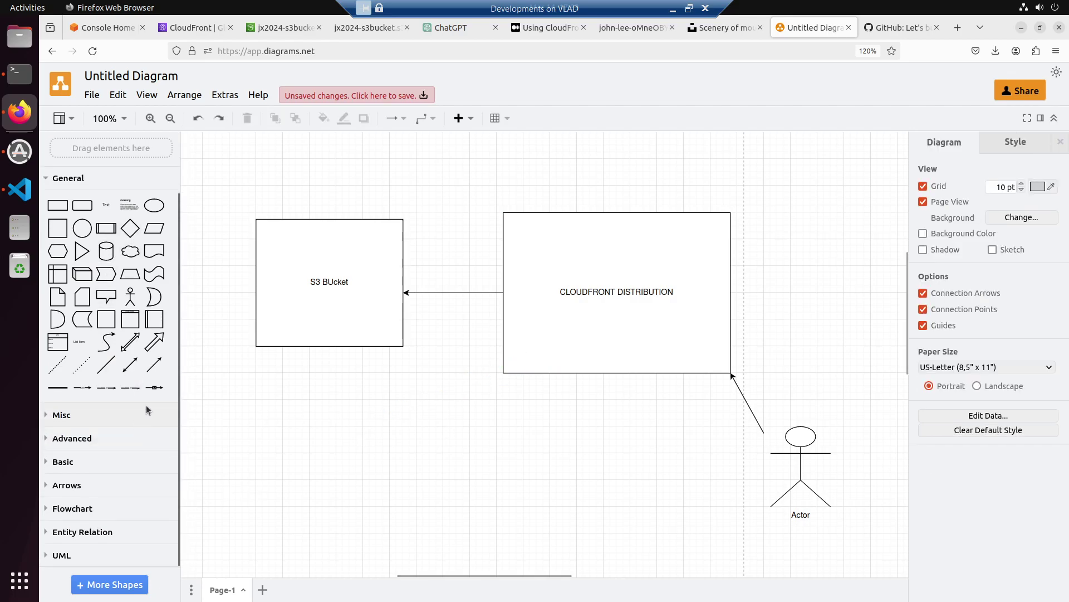
scroll(138, 411, "up", 2)
left_click(361, 311)
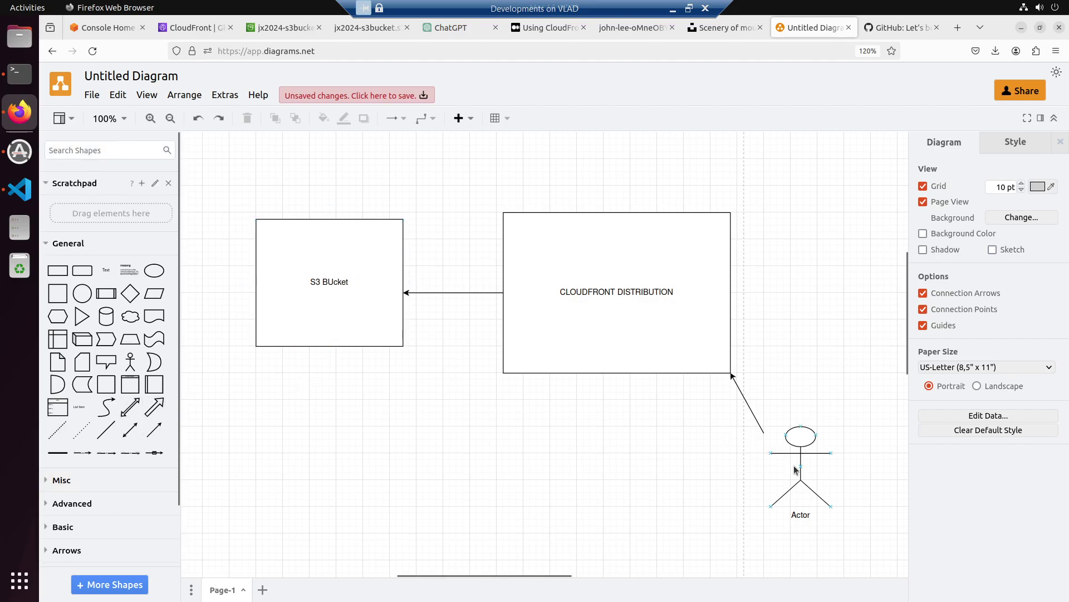
left_click(449, 377)
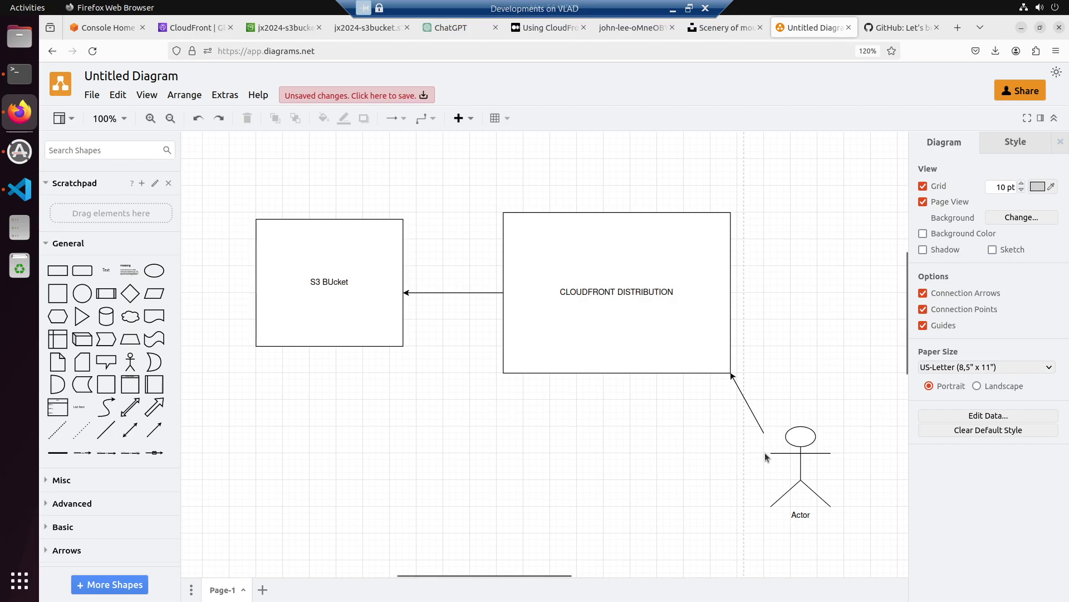
scroll(765, 452, "down", 1)
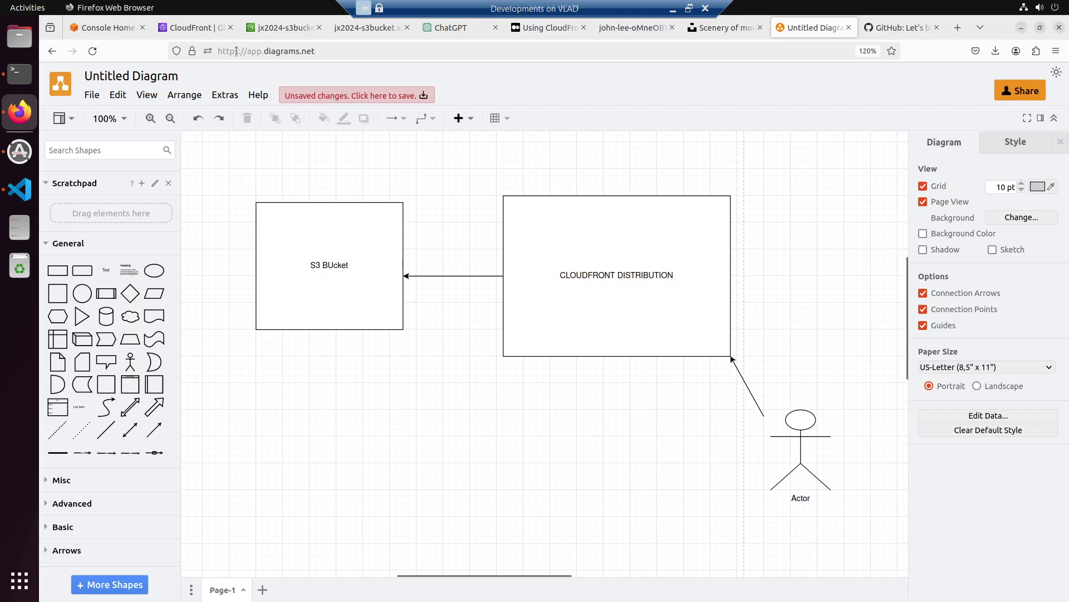
Step: Review the CloudFront distribution's general details, and look through the cloudfront readme.md notes in Visual Studio Code
left_click(192, 28)
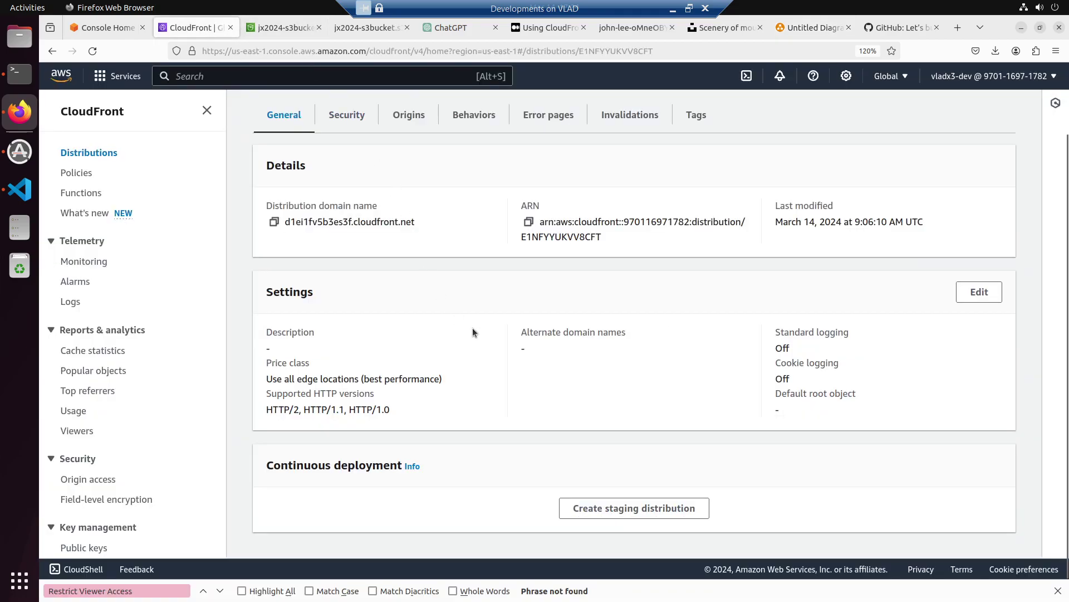
scroll(343, 379, "up", 2)
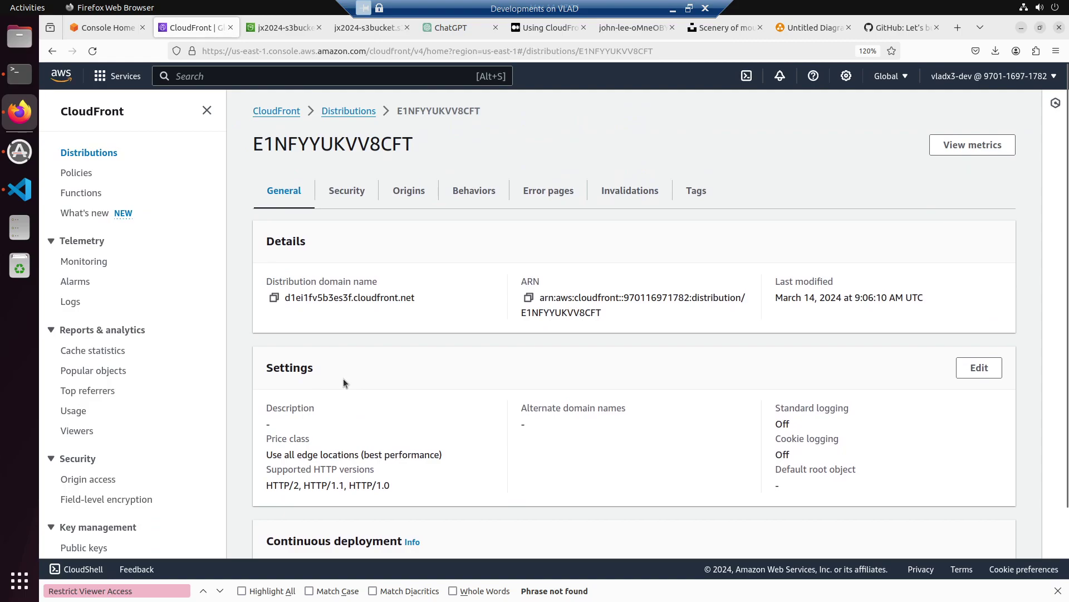
scroll(343, 379, "down", 2)
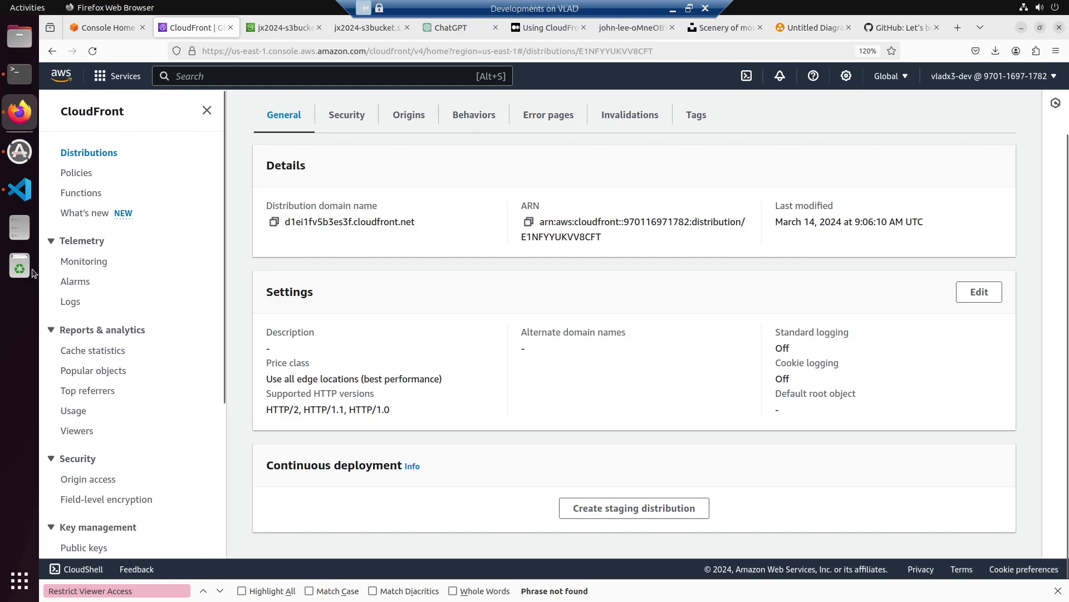
left_click(12, 198)
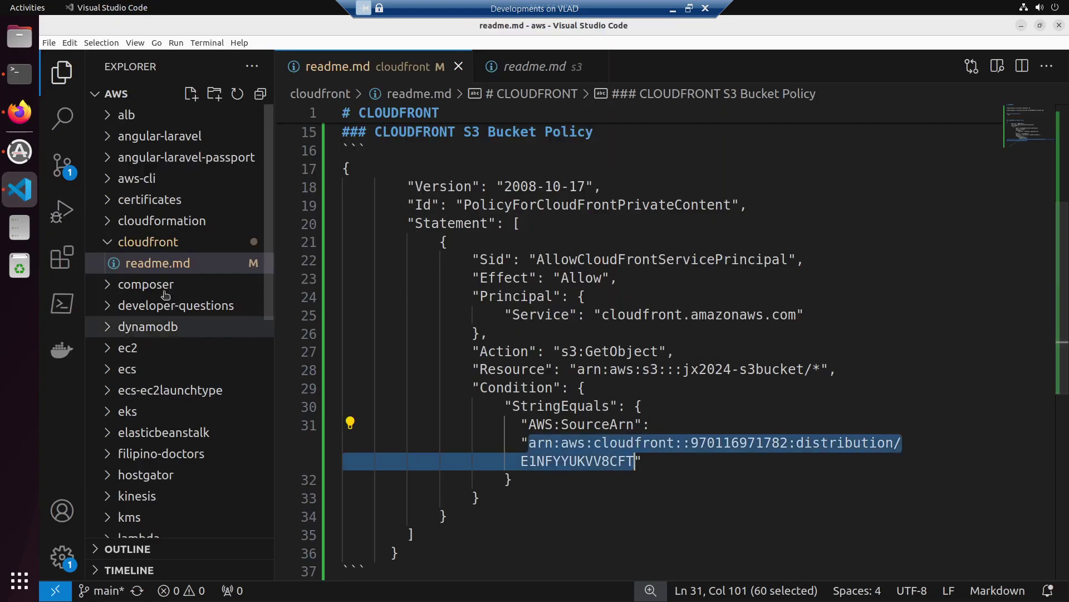
scroll(527, 341, "up", 4)
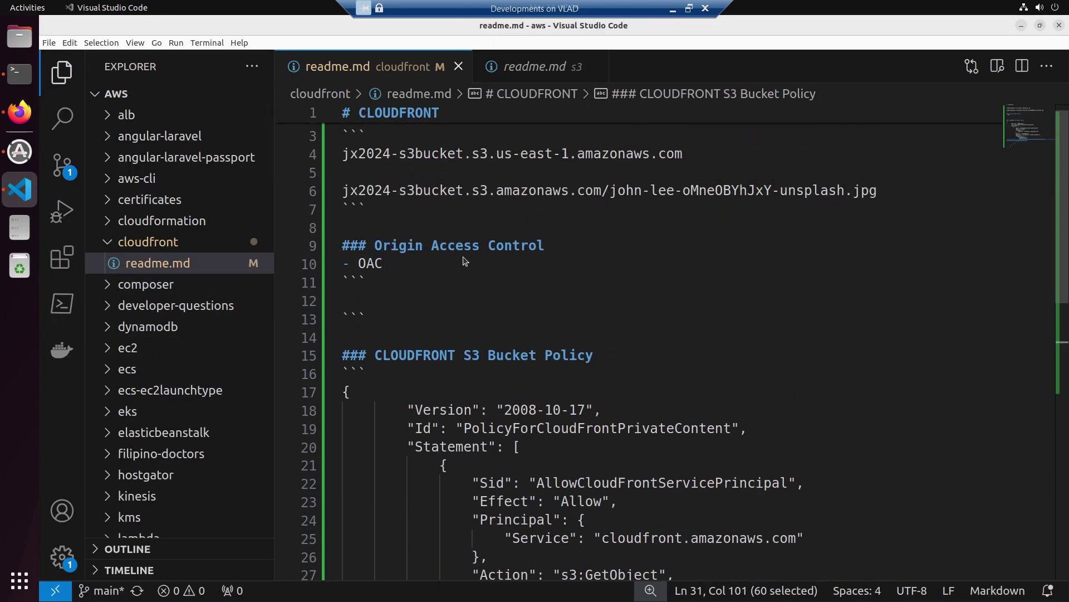
Step: Switch back to Firefox and inspect the CloudFront URL of the opened mountain lake image
key("alt+Tab")
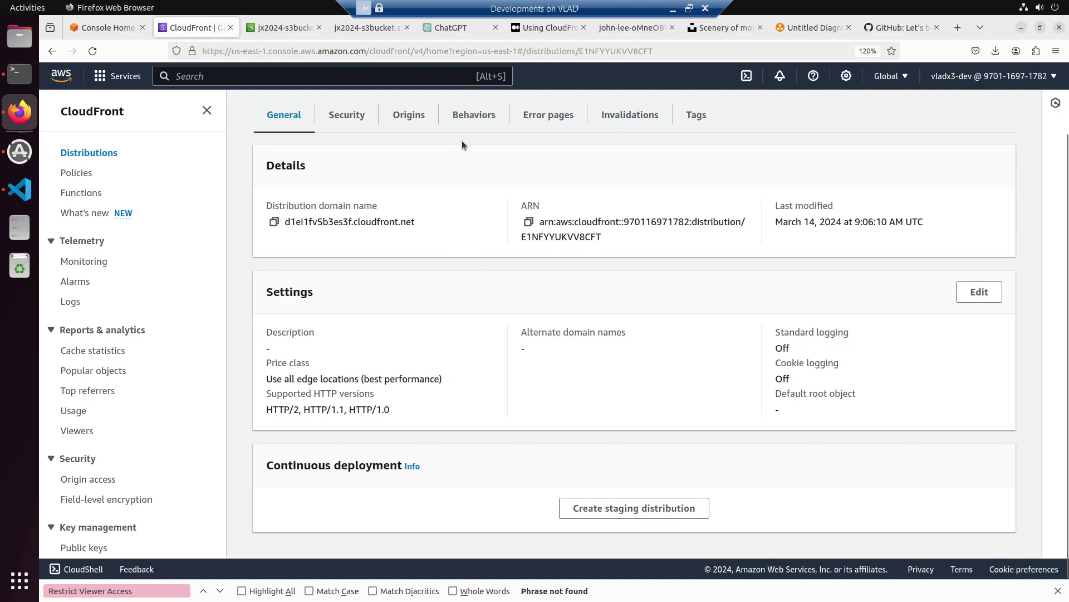
left_click(634, 29)
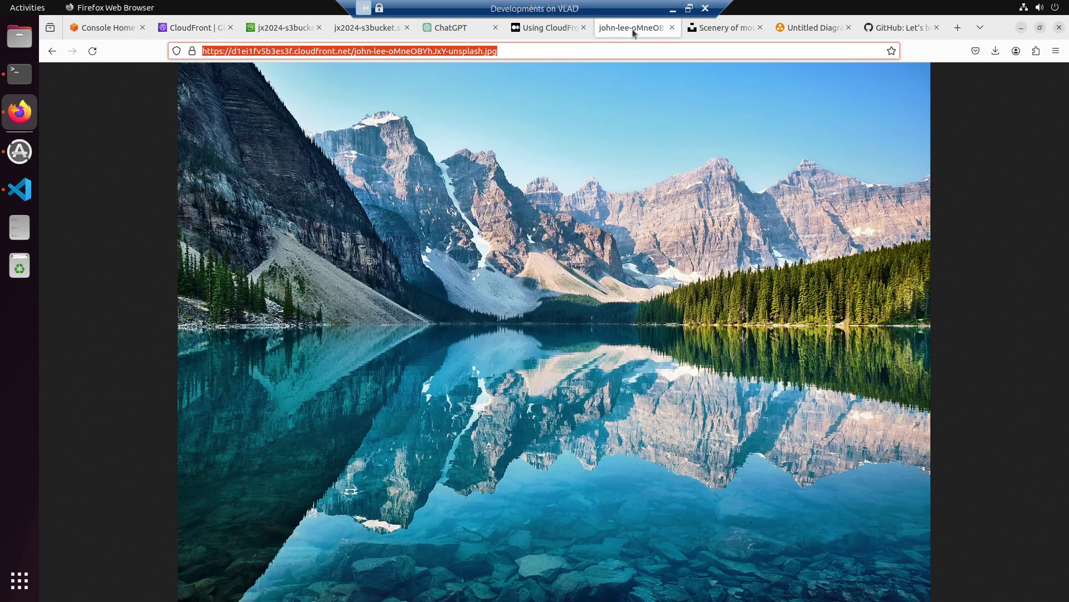
left_click_drag(498, 51, 198, 57)
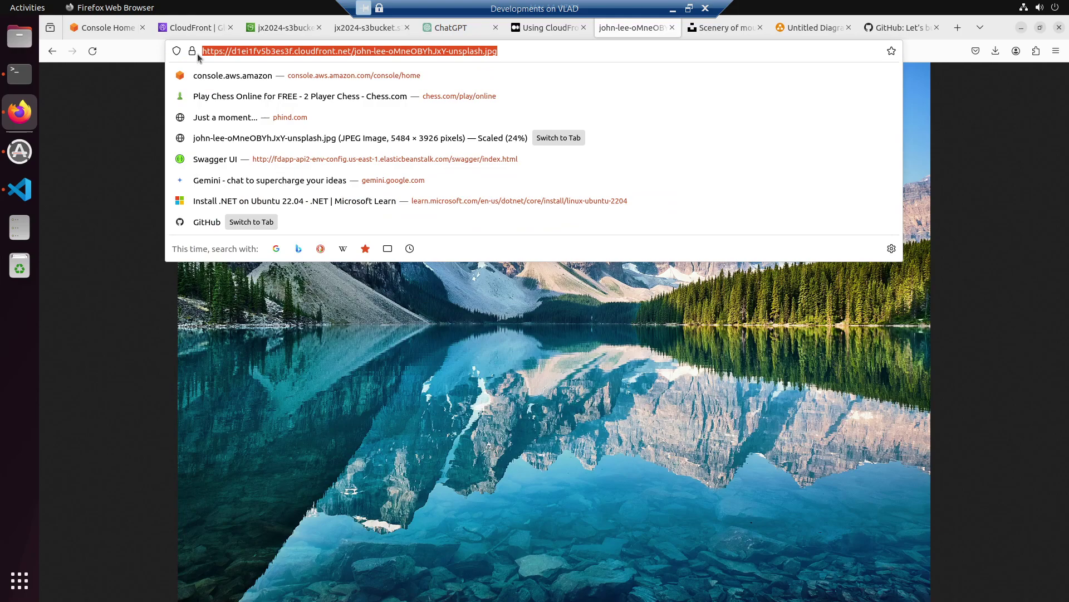
left_click(431, 51)
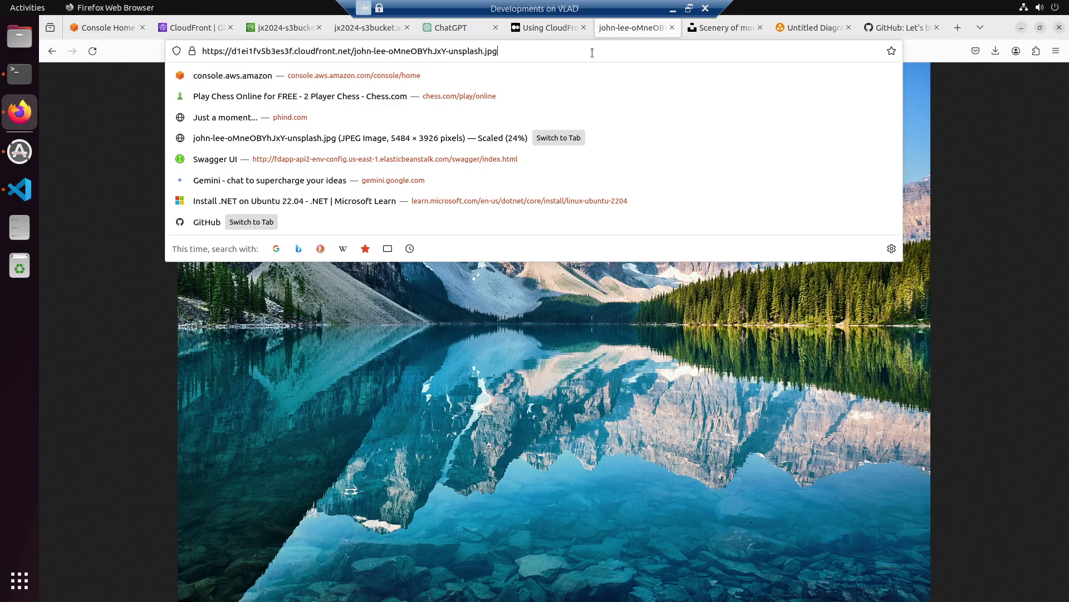
left_click_drag(594, 52, 52, 51)
Step: Return to the diagram, move the actor further down the canvas, and delete its arrow to the CloudFront distribution
left_click(811, 29)
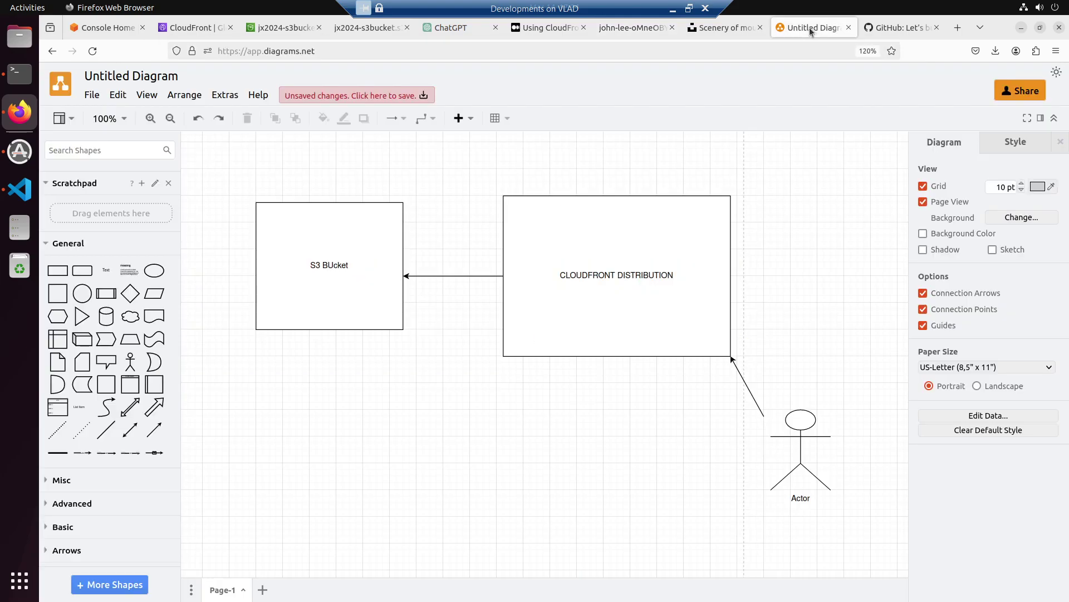
scroll(729, 430, "down", 1)
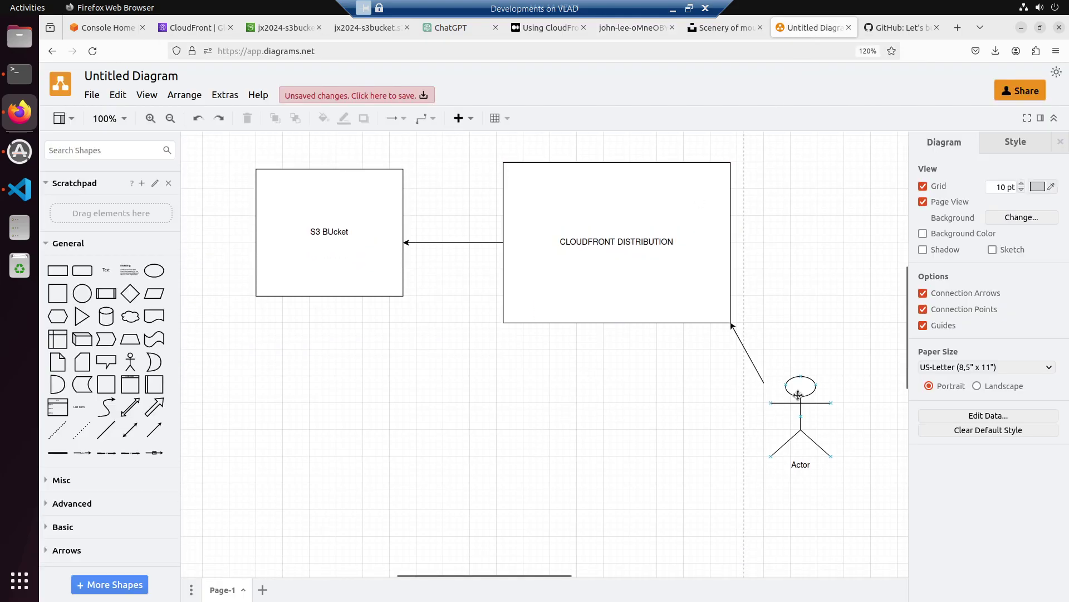
left_click_drag(798, 395, 777, 488)
left_click(753, 358)
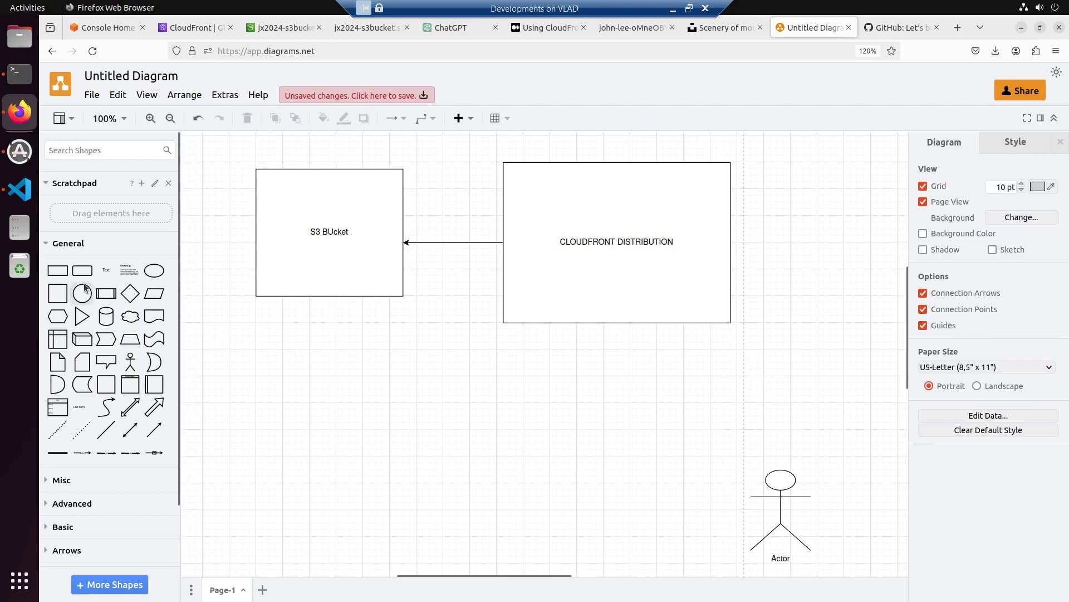
Step: Add an enlarged rectangle below the CloudFront box, label it ".net App to Create a Signed URL", and reduce its height
left_click(57, 270)
left_click_drag(503, 376, 392, 506)
left_click_drag(491, 405, 576, 454)
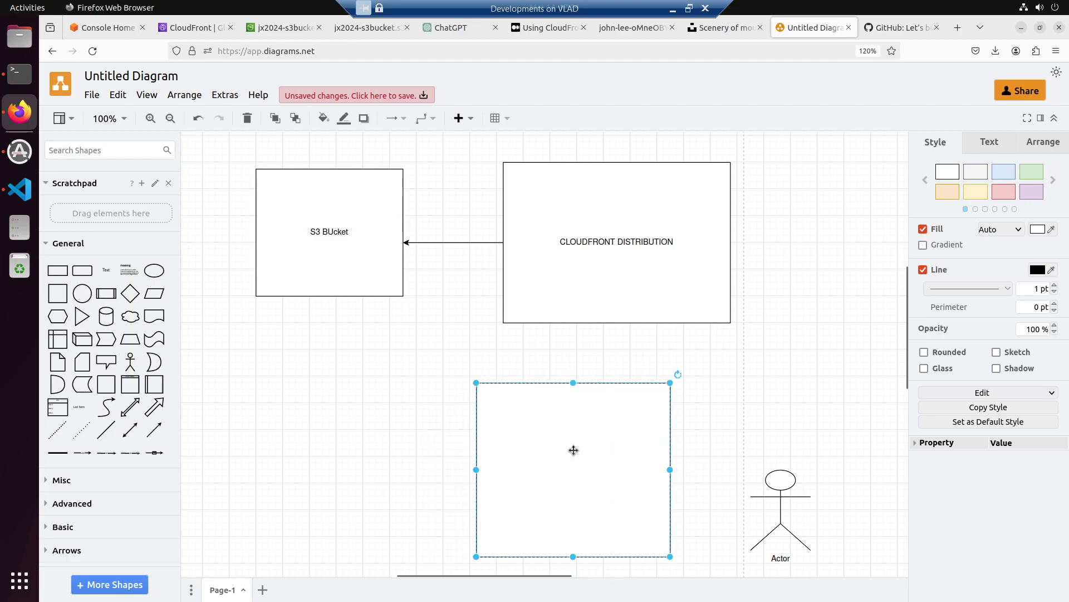
double_click(574, 451)
type(".net App to")
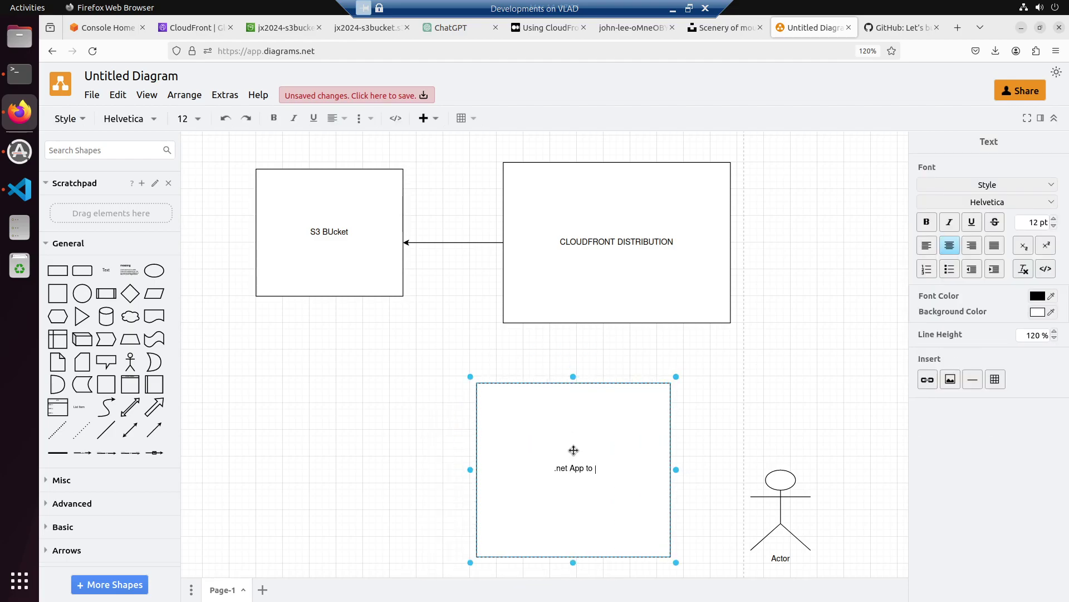
type(" Create a Signed URL")
left_click_drag(571, 557, 572, 496)
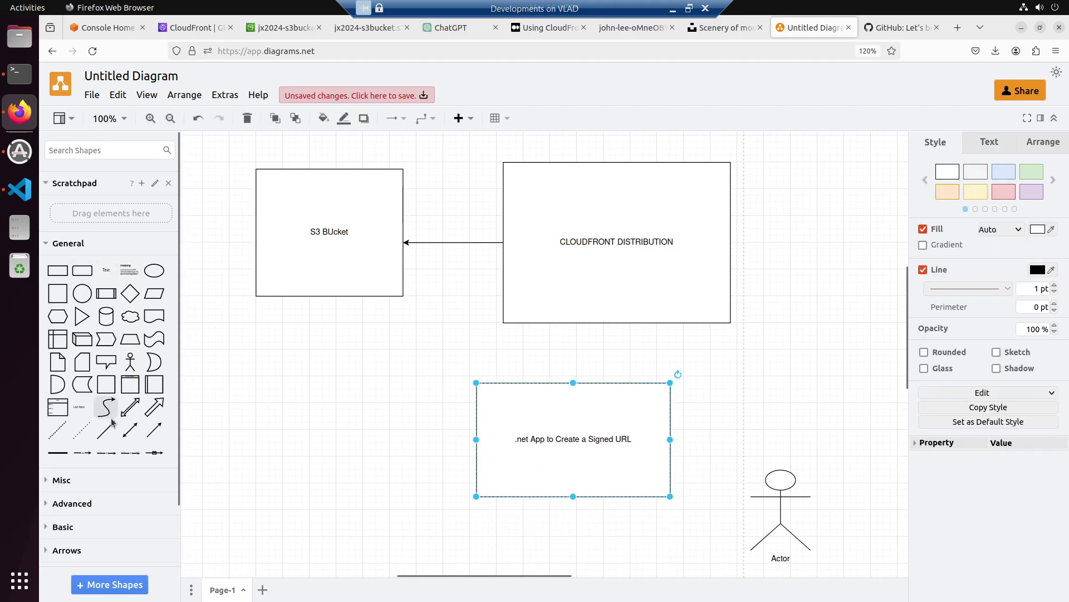
Step: Draw a straight arrow from the actor to the side of the signed URL app box
left_click(154, 430)
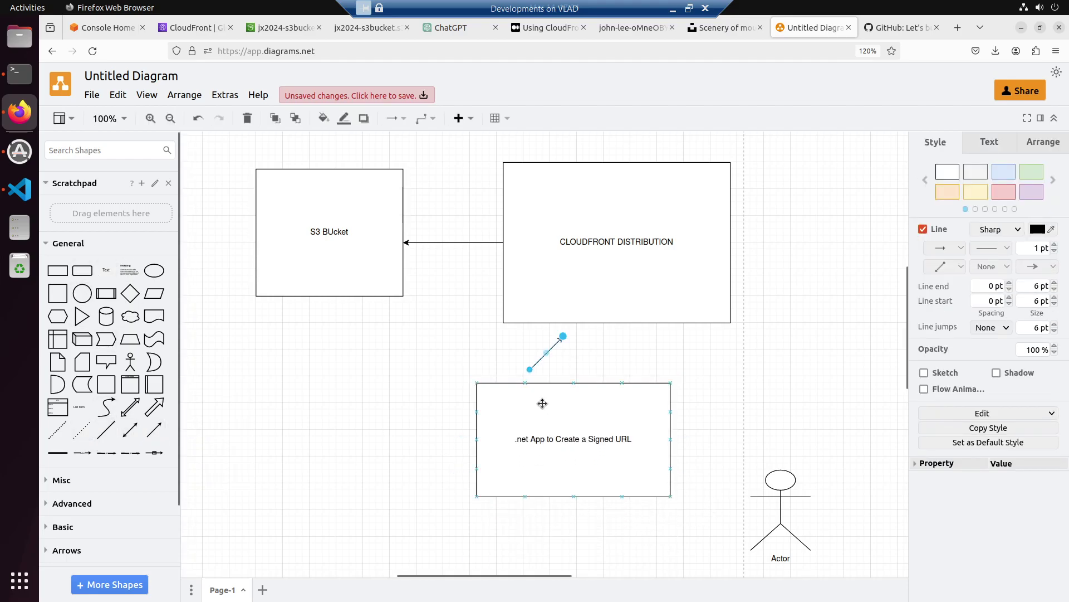
key("ctrl+z")
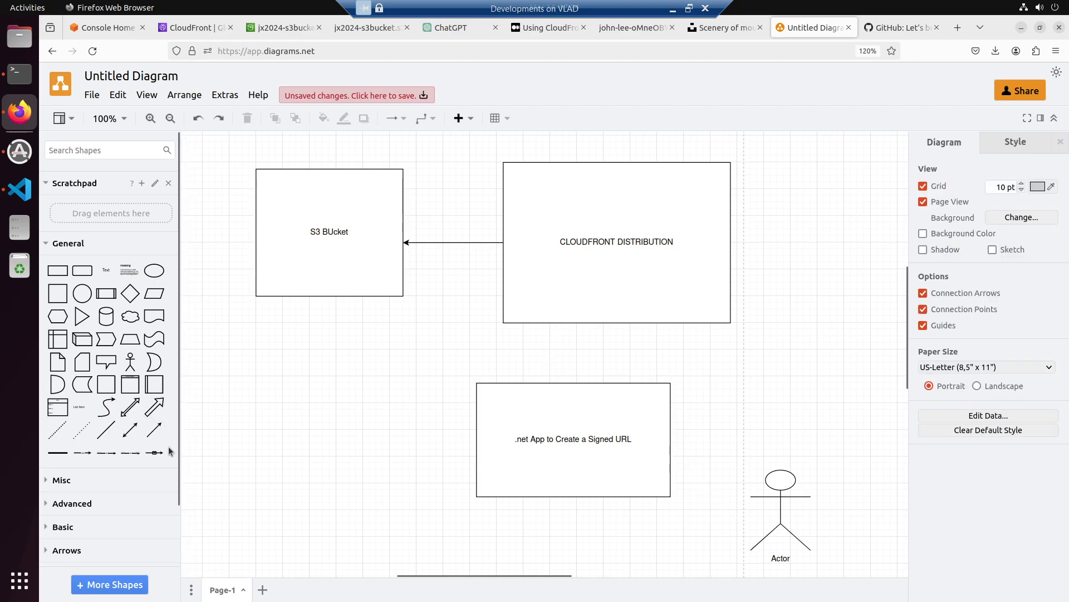
left_click(154, 429)
left_click_drag(529, 372, 743, 496)
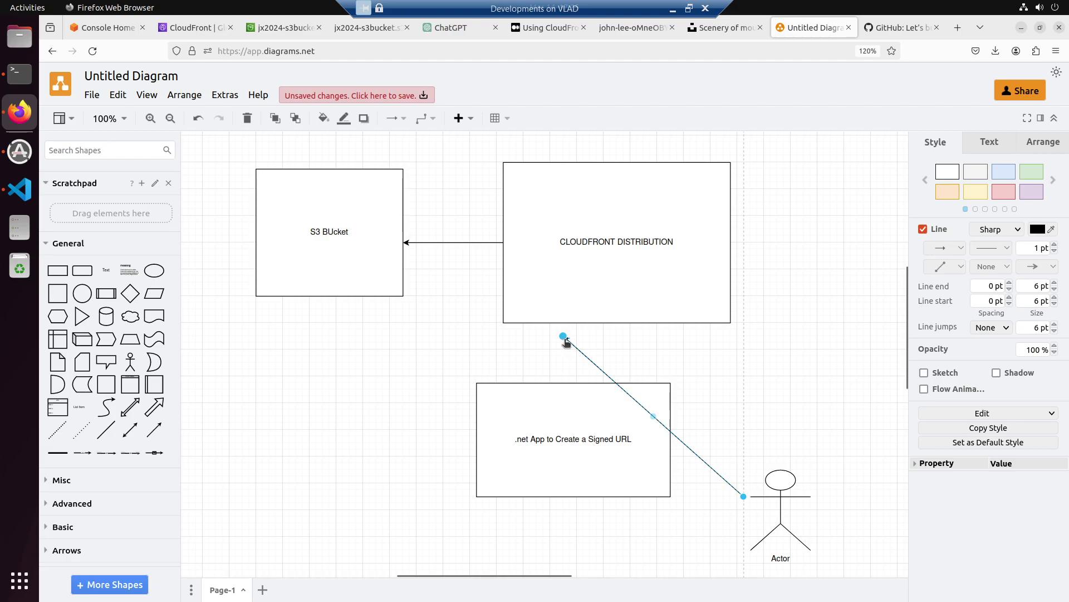
left_click_drag(564, 338, 671, 480)
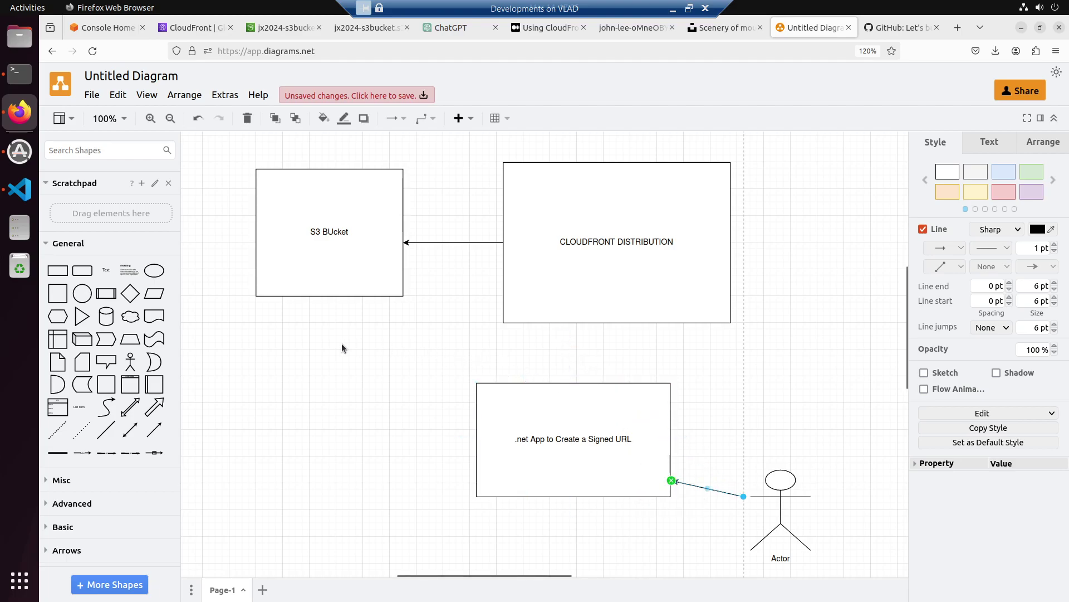
left_click(265, 408)
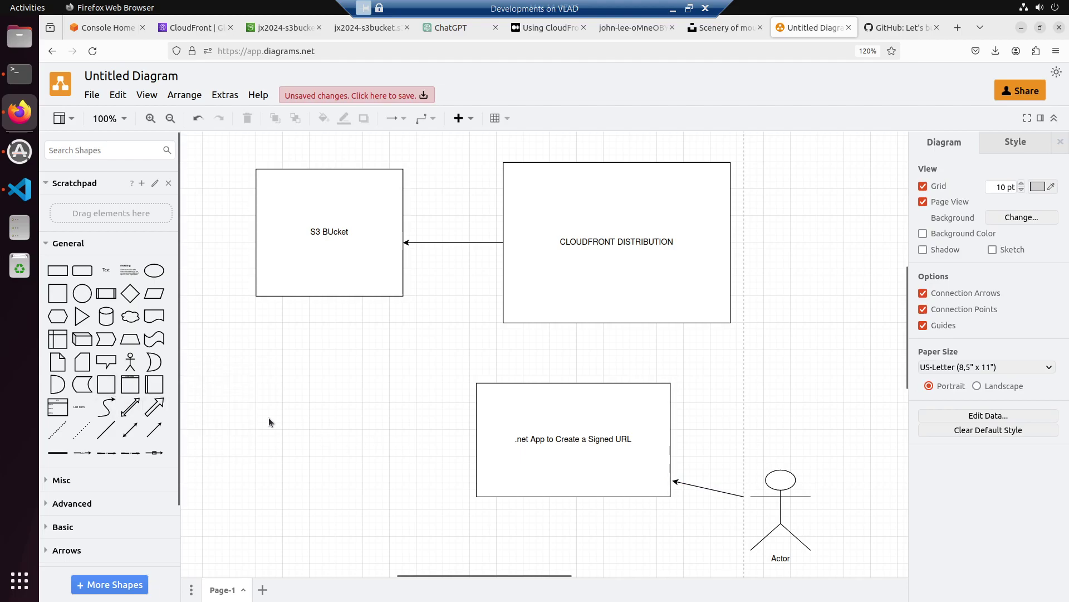